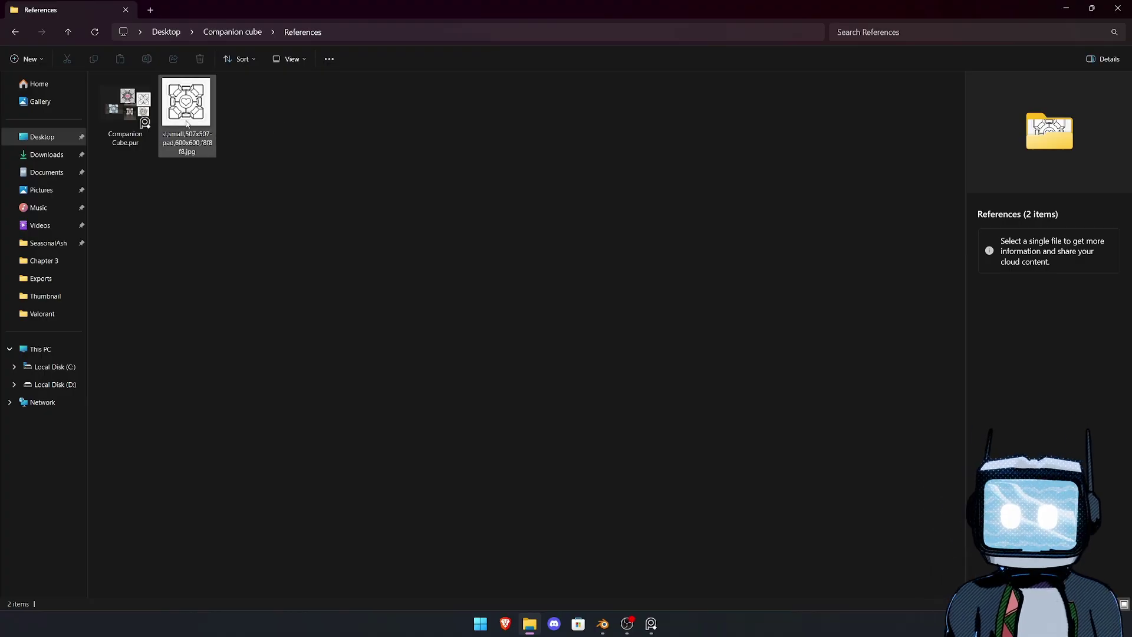
- Examine the companion cube line drawing among the reference images
left_click(638, 626)
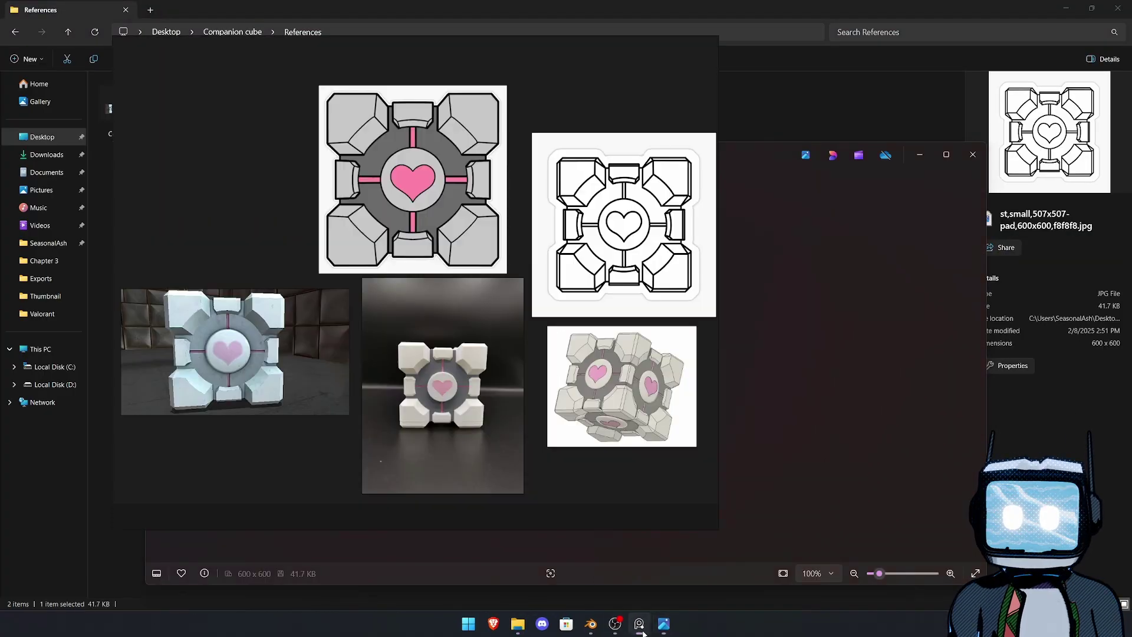
double_click(632, 157)
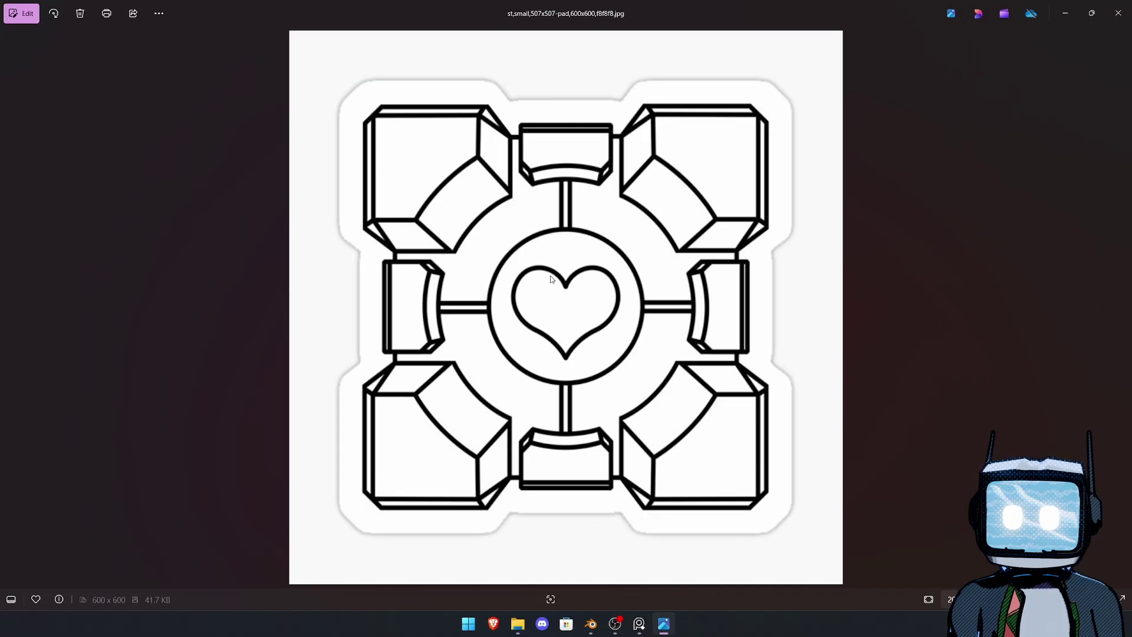
left_click(1118, 13)
- Move the reference image along Y to about 3.88 m and rotate it 90° about X so it stands behind the cube
left_click(358, 201)
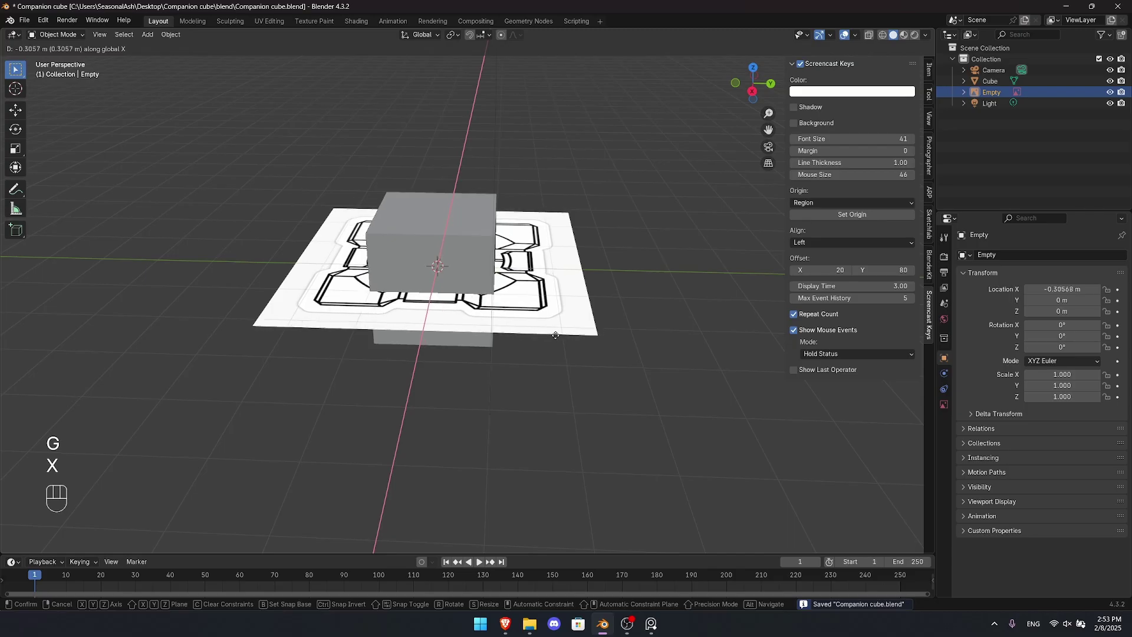
key("y")
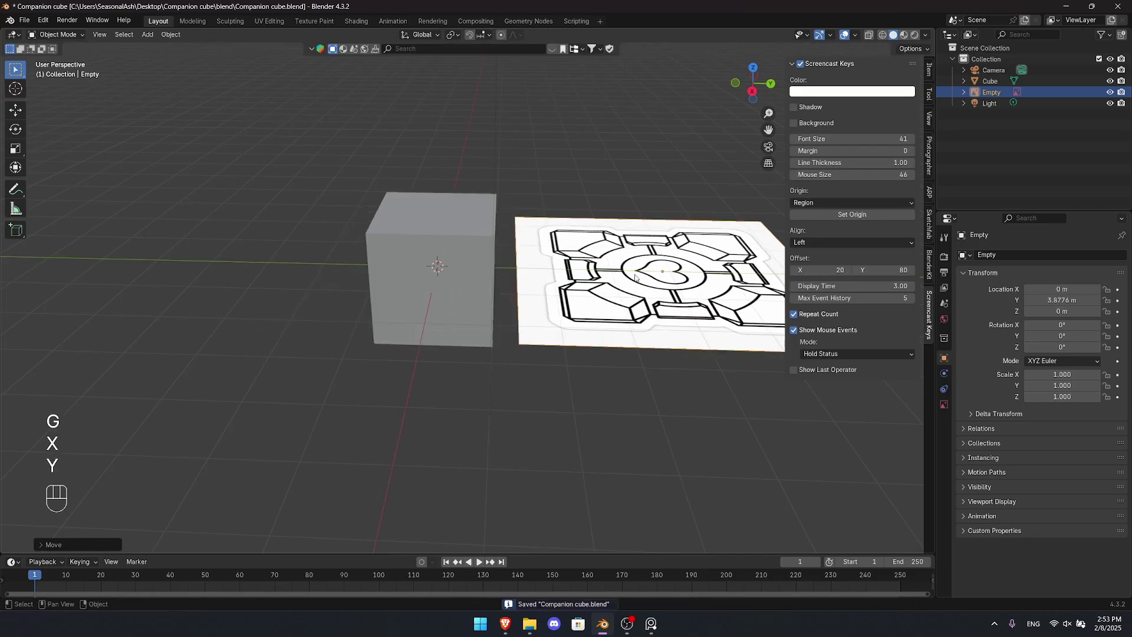
left_click(658, 222)
key("r")
key("x")
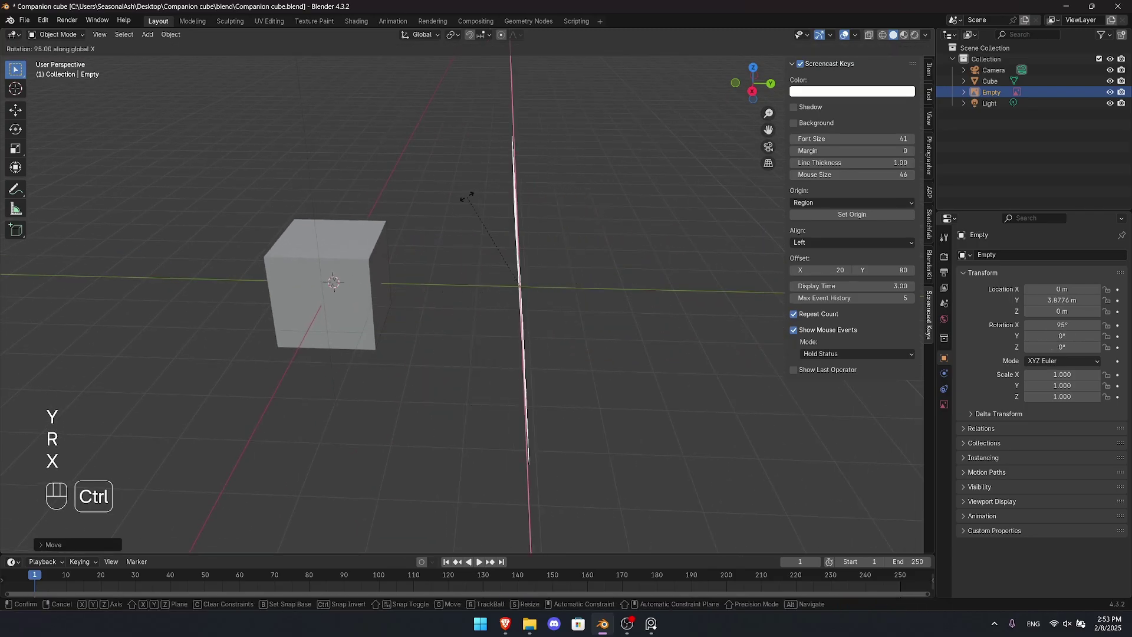
left_click(470, 196, "ctrl")
middle_click_drag(537, 270, 470, 202)
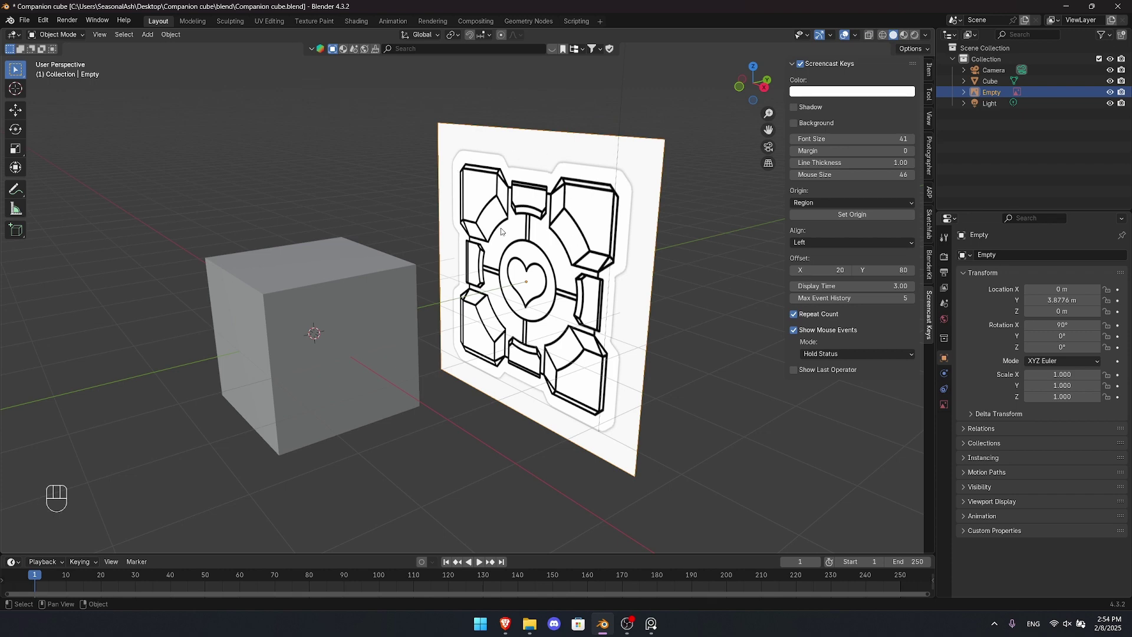
- Scale the cube's mesh in front view, with X-ray on, to match the inner body outline of the reference drawing
left_click(355, 285)
key("KP_1")
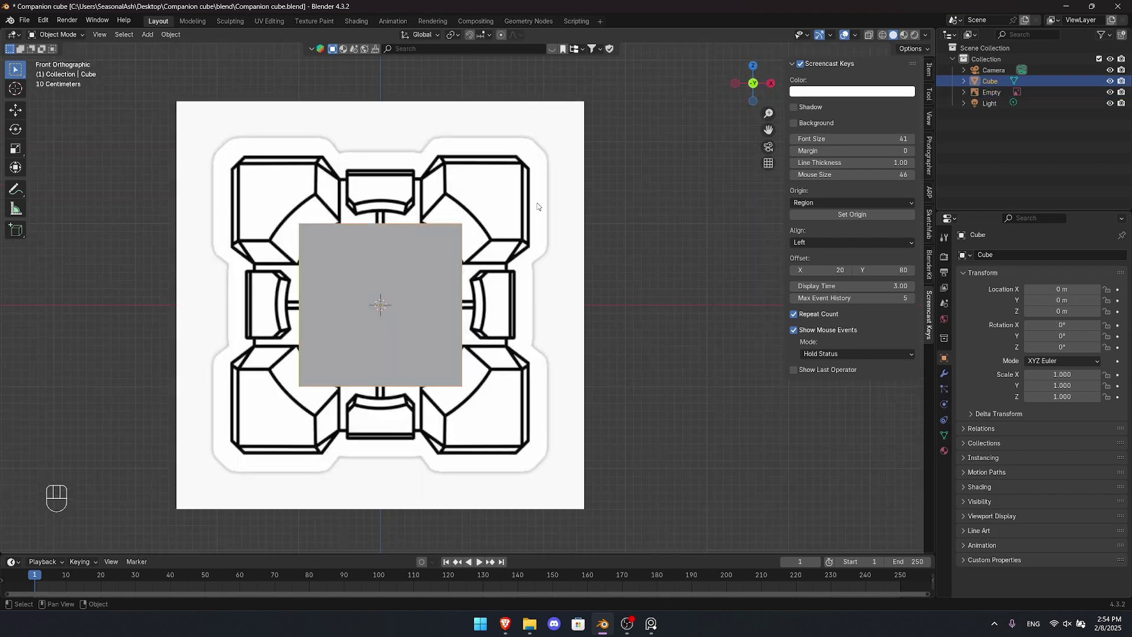
key("Tab")
key("a")
key("s")
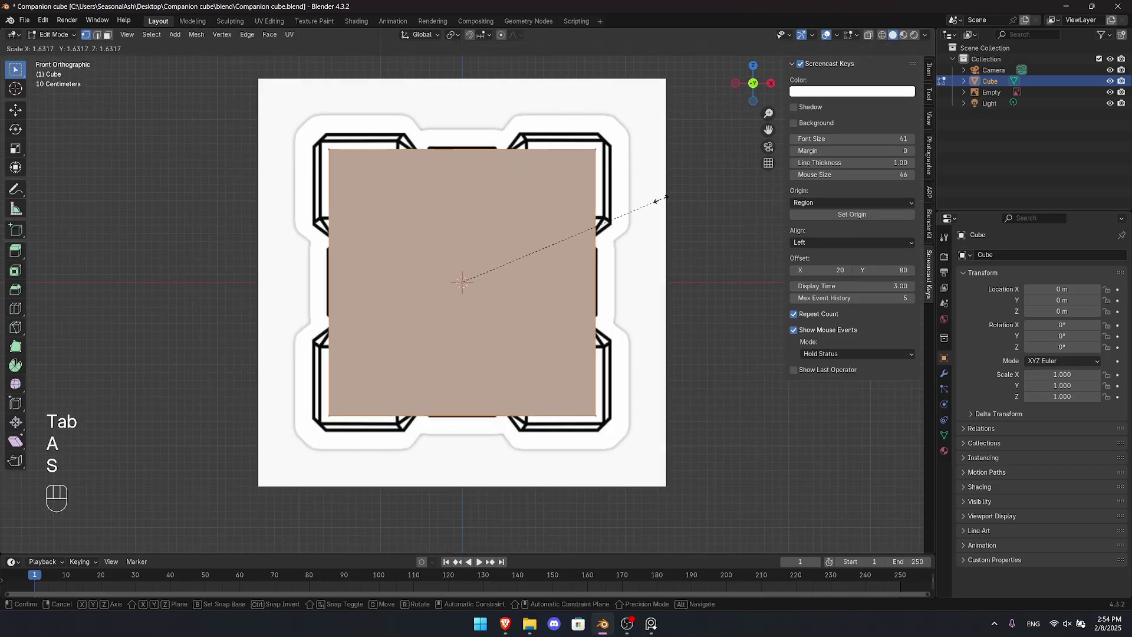
left_click(631, 199)
key("alt+z")
middle_click_drag(584, 215, 614, 207)
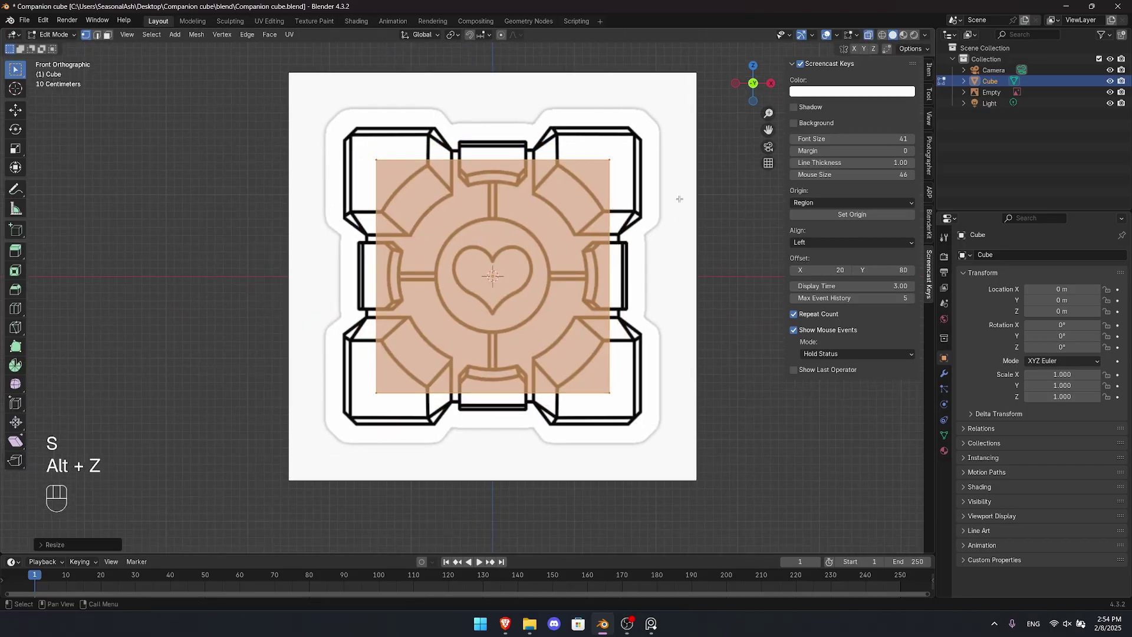
key("s")
left_click(758, 199)
scroll(638, 187, "up", 3)
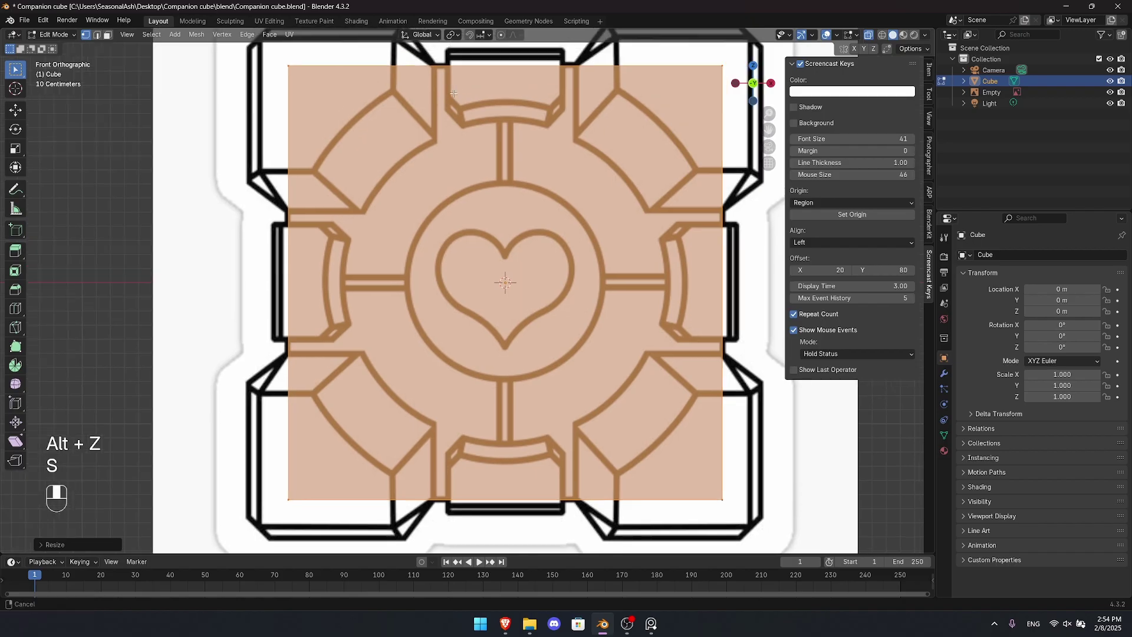
scroll(692, 360, "down", 5)
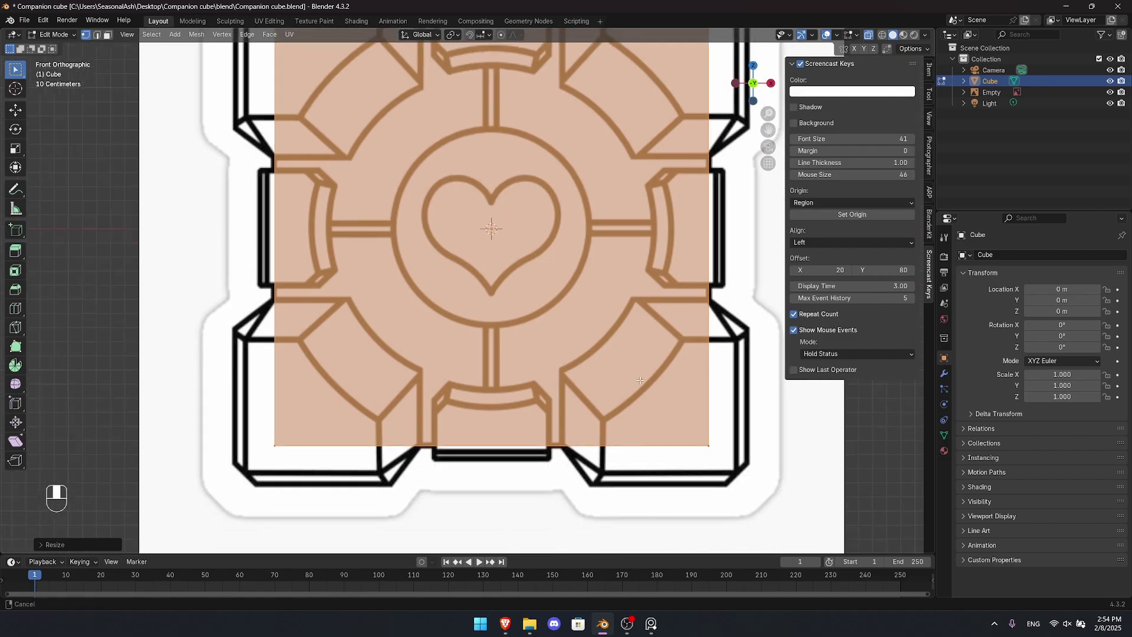
- Duplicate the cube mesh in place and scale the copy up to the outer edges of the drawing's corner blocks
key("shift+d")
right_click(553, 279)
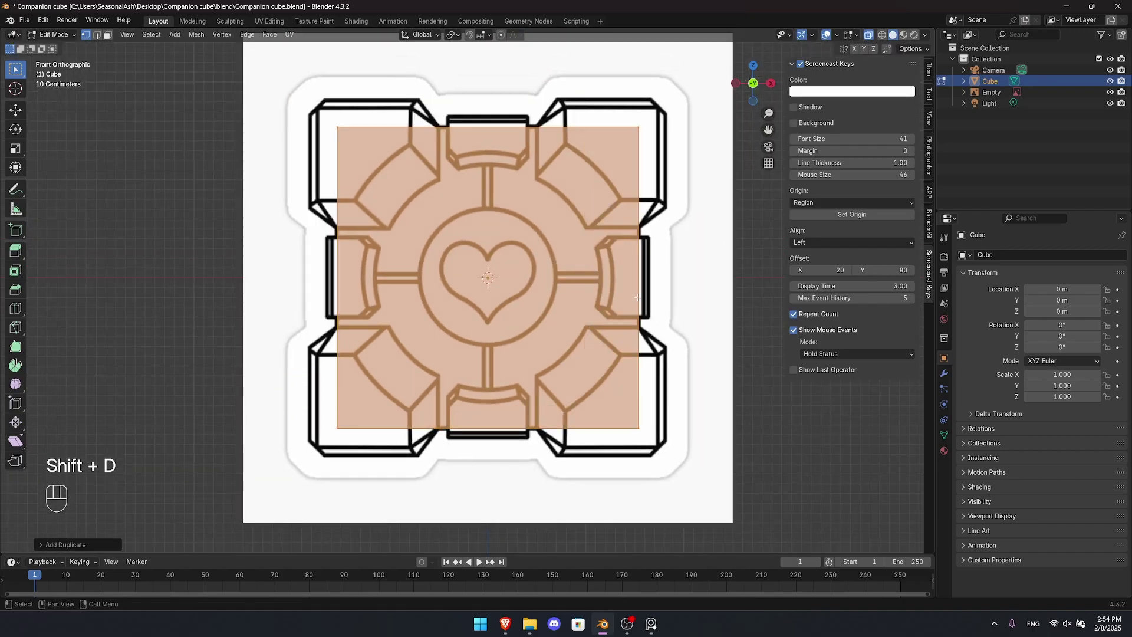
key("s")
left_click(784, 268)
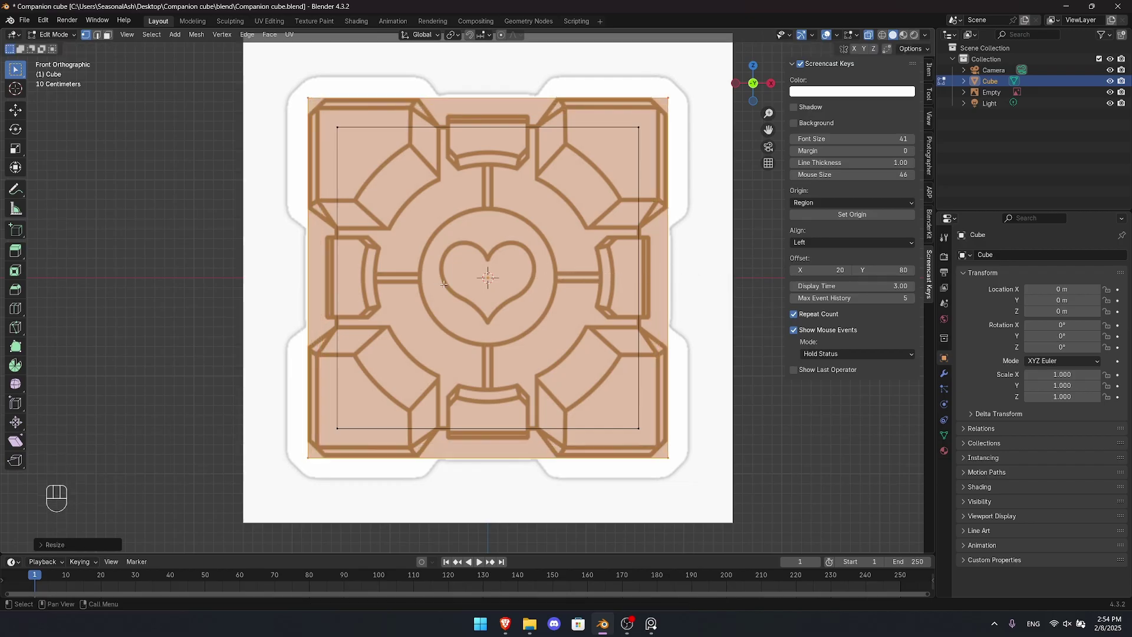
scroll(437, 431, "down", 1)
key("ctrl+r")
key("Tab")
- Examine the nested cubes in perspective and compare them with the angled companion cube picture on the reference board
mouse_move(501, 248)
middle_mouse_down()
mouse_move(466, 265)
mouse_move(501, 253)
middle_mouse_up()
middle_click_drag(502, 253, 401, 254)
scroll(462, 253, "down", 2)
key("alt+z")
key("alt+z")
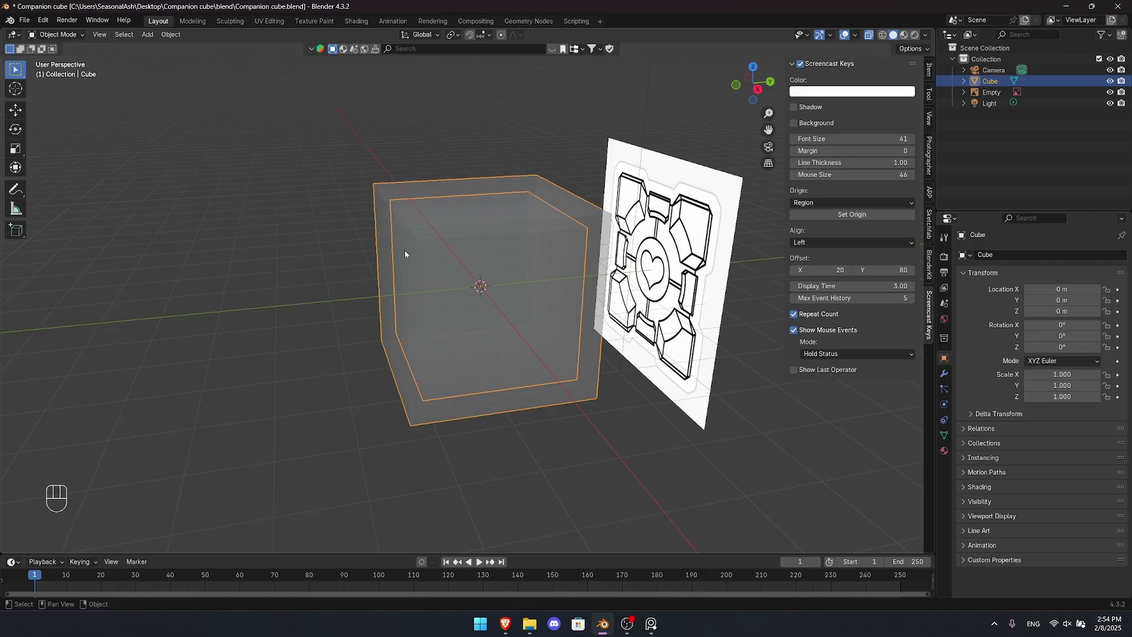
middle_click_drag(404, 255, 666, 188)
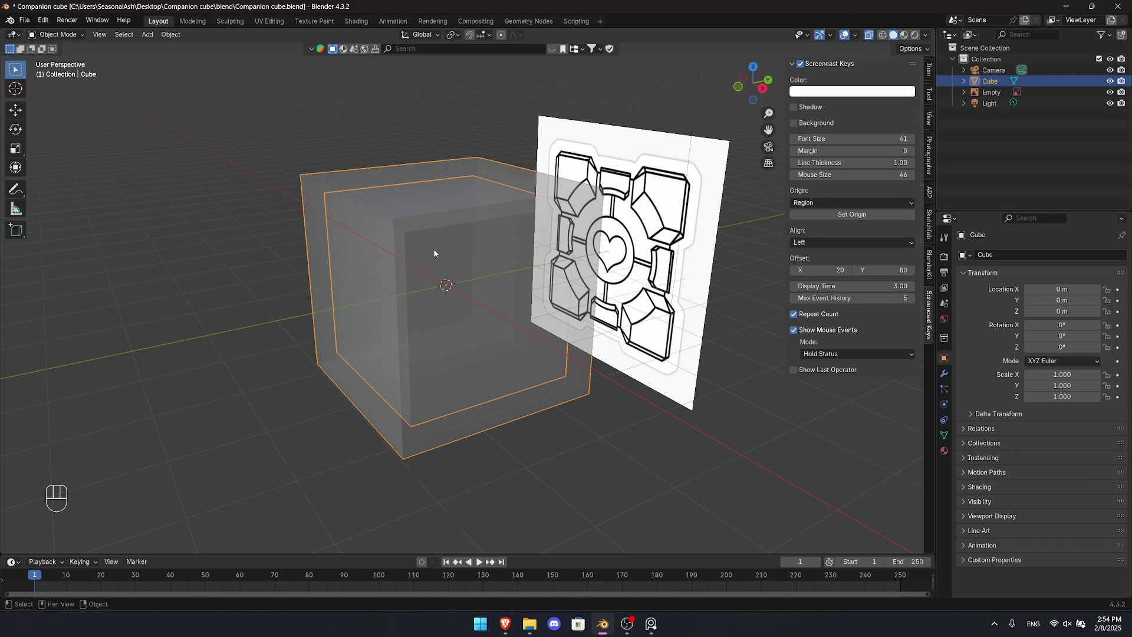
middle_click_drag(497, 284, 459, 286, "shift")
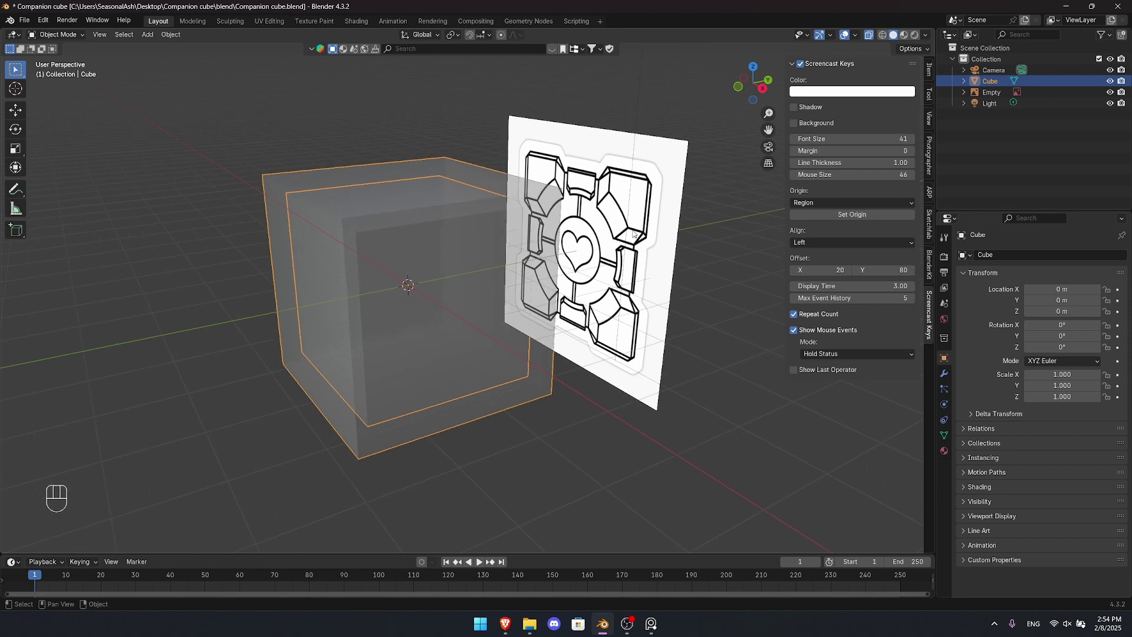
scroll(458, 286, "up", 1)
left_click(651, 623)
middle_click_drag(594, 366, 404, 209)
scroll(405, 209, "up", 5)
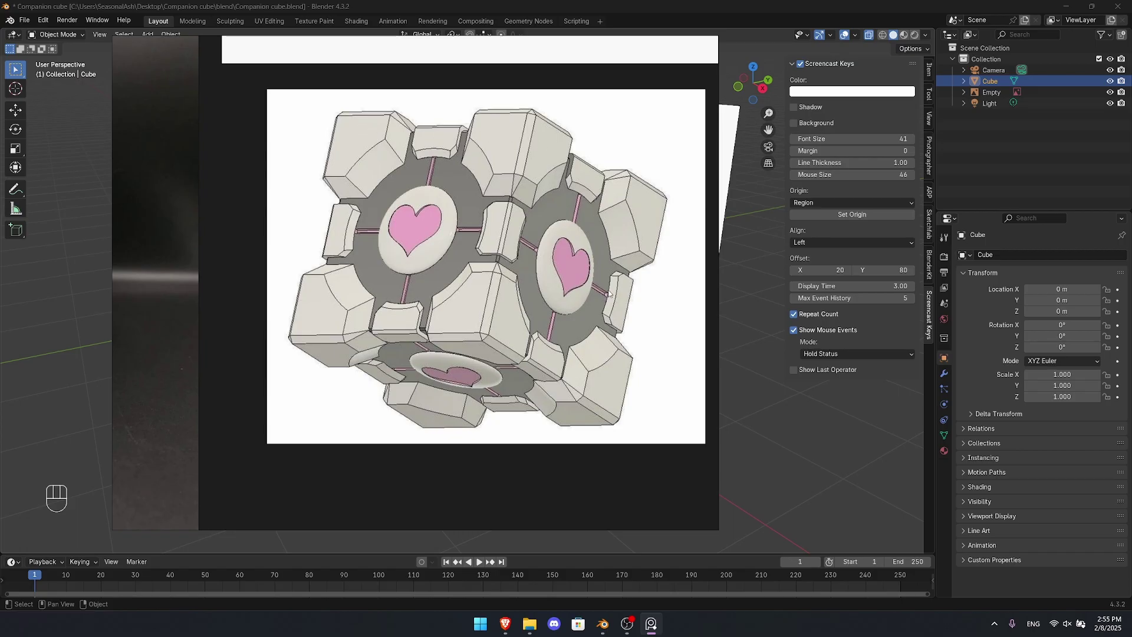
key("alt+Tab")
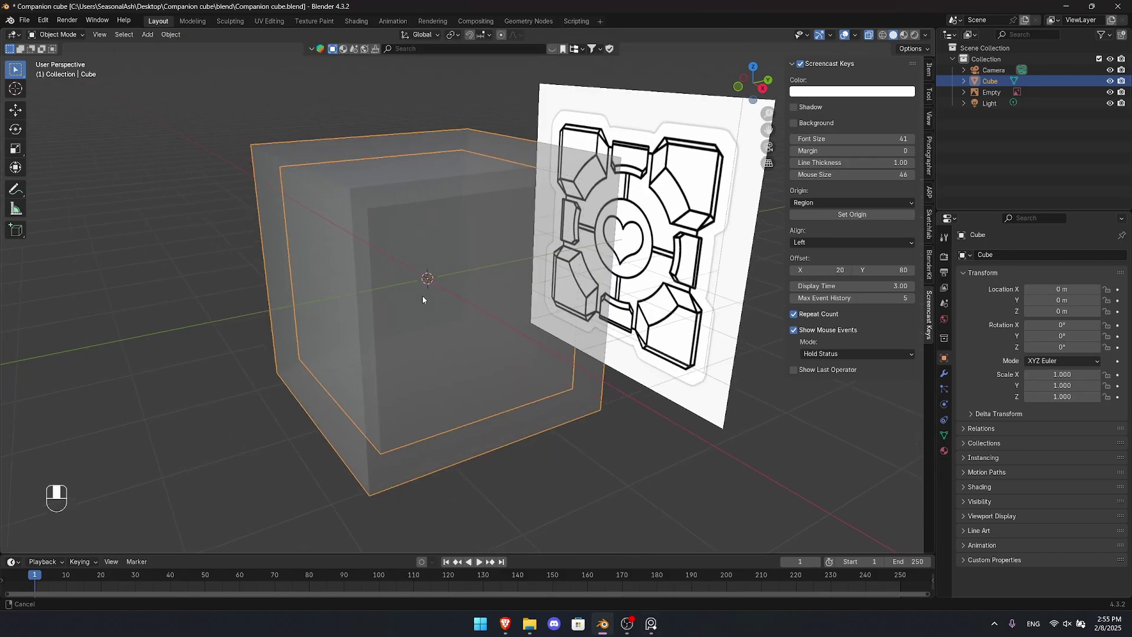
- Delete the back vertices of both nested cubes, keeping only their two front faces
key("Tab")
left_click_drag(669, 70, 475, 508)
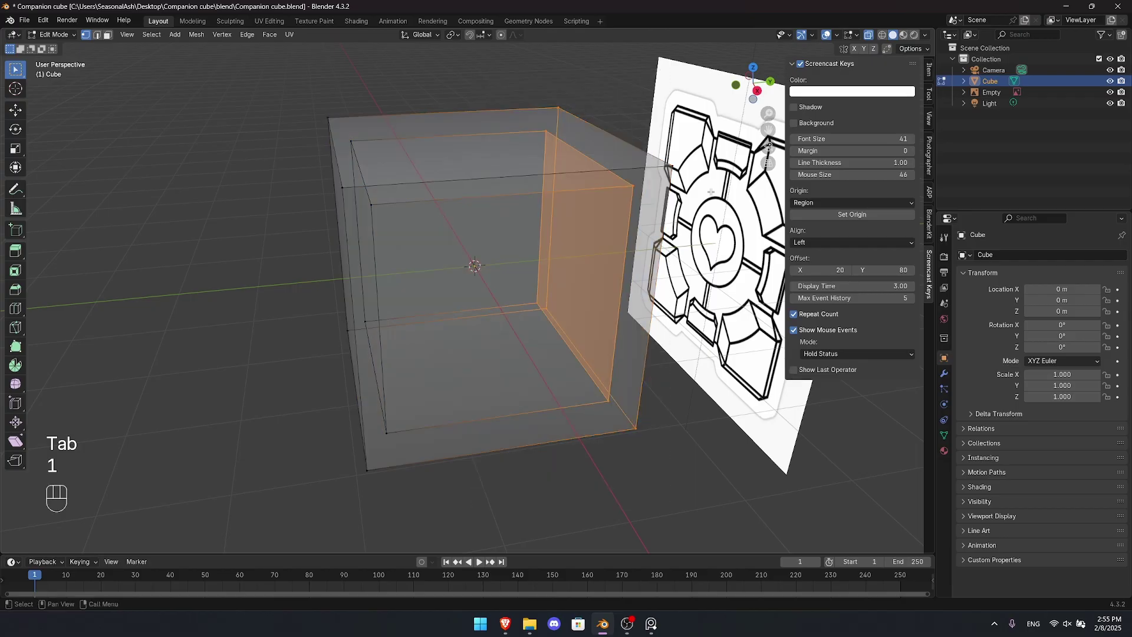
left_click(671, 167, "shift")
key("x")
left_click(592, 281)
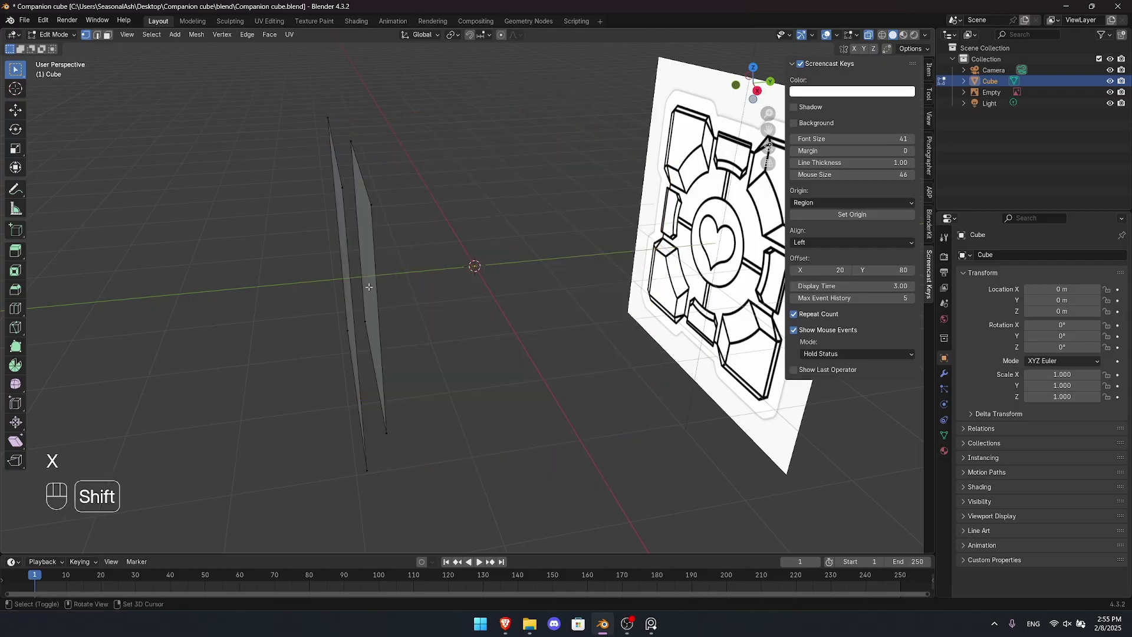
- Compare the two front faces with the line drawing in front view and with the reference board picture
middle_click_drag(370, 287, 436, 268, "shift")
left_click(734, 87)
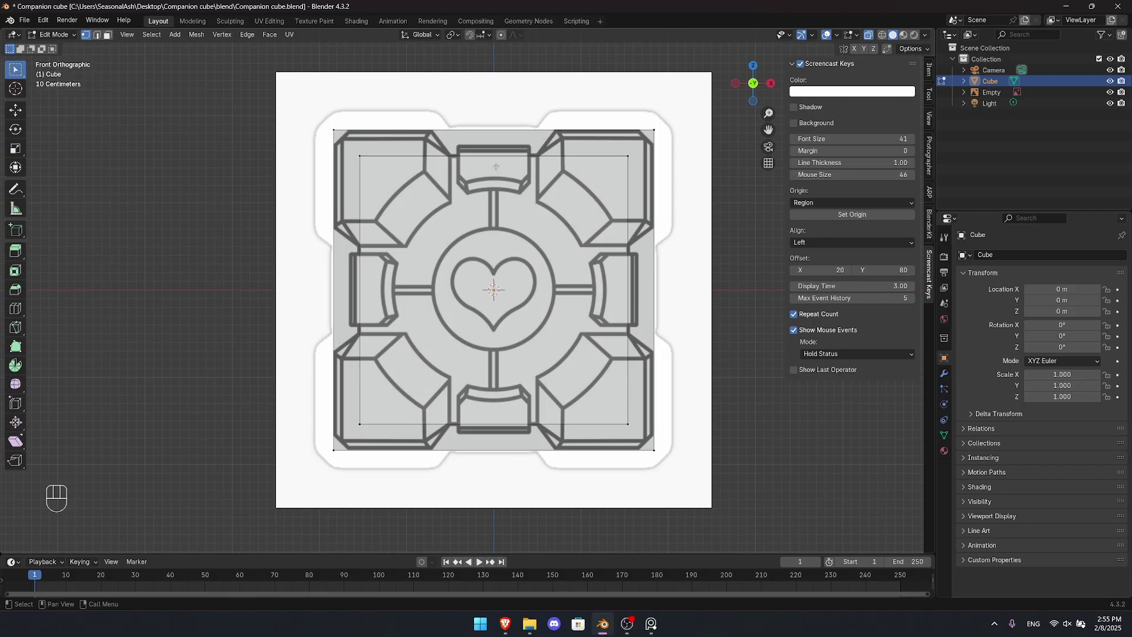
scroll(449, 123, "up", 1)
scroll(377, 115, "down", 2)
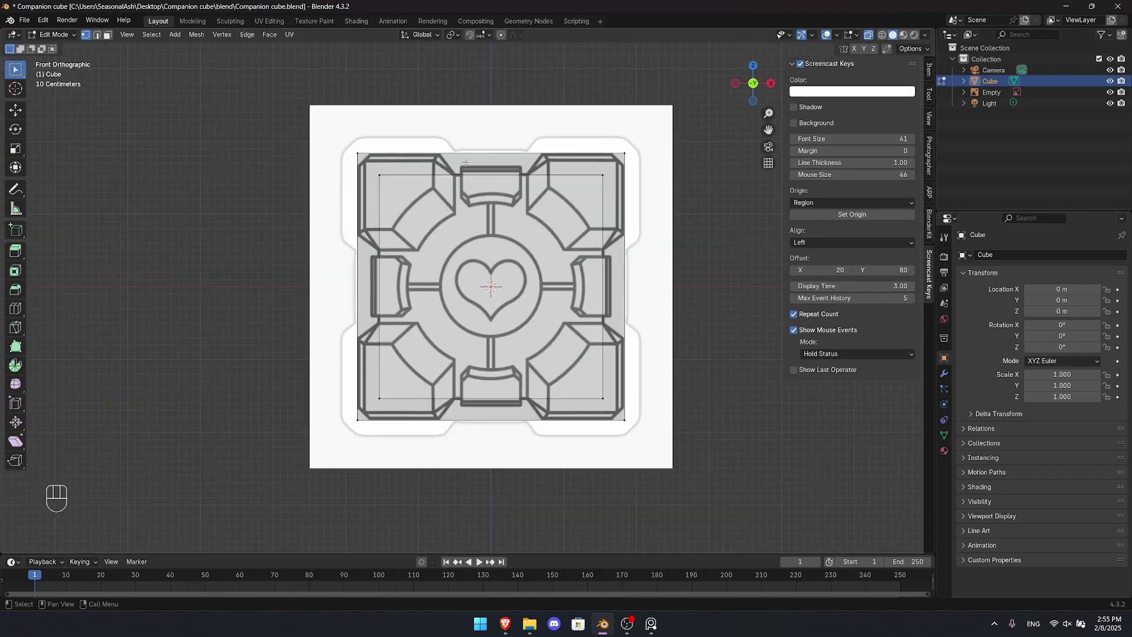
scroll(306, 107, "up", 2)
middle_click_drag(476, 112, 468, 112, "shift")
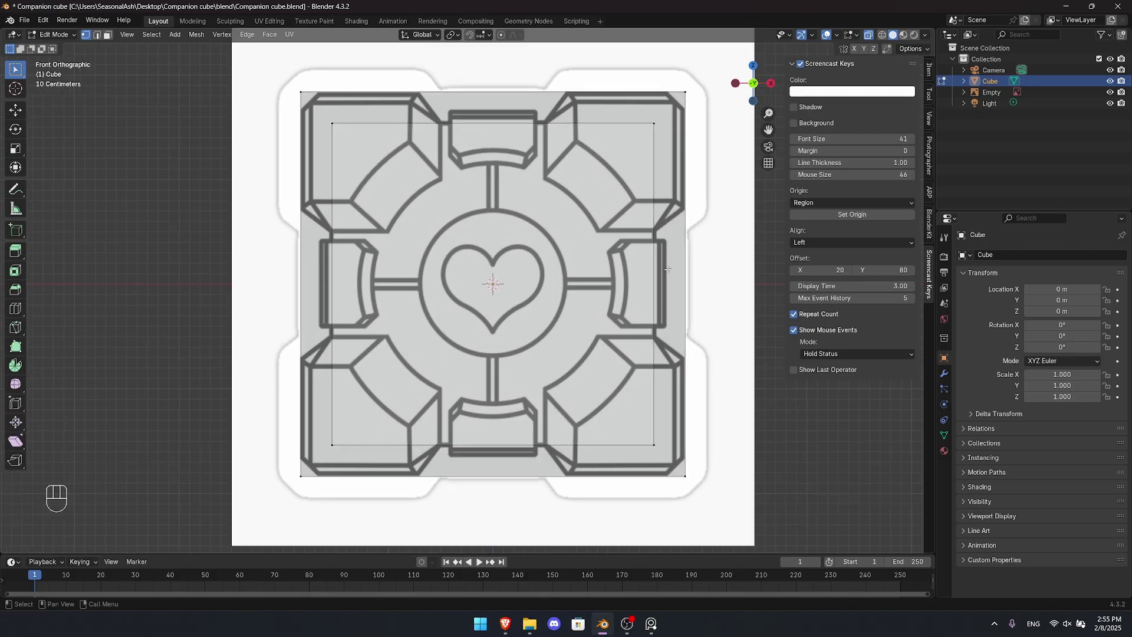
key("Tab")
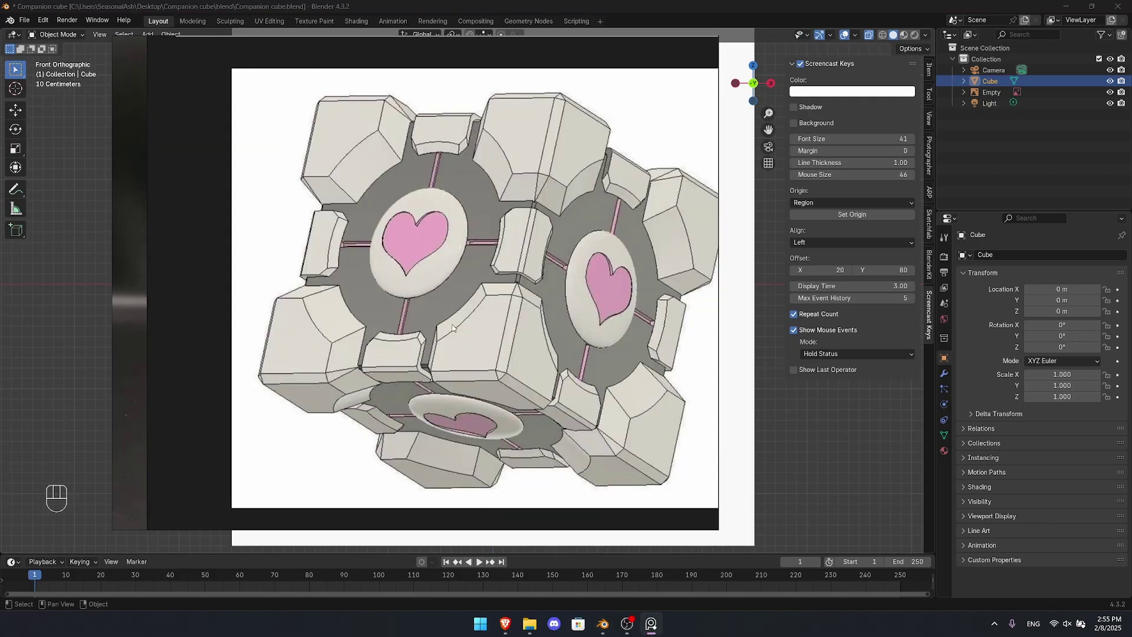
- Separate the larger outer front face into its own object
key("Tab")
key("3")
left_click(467, 264)
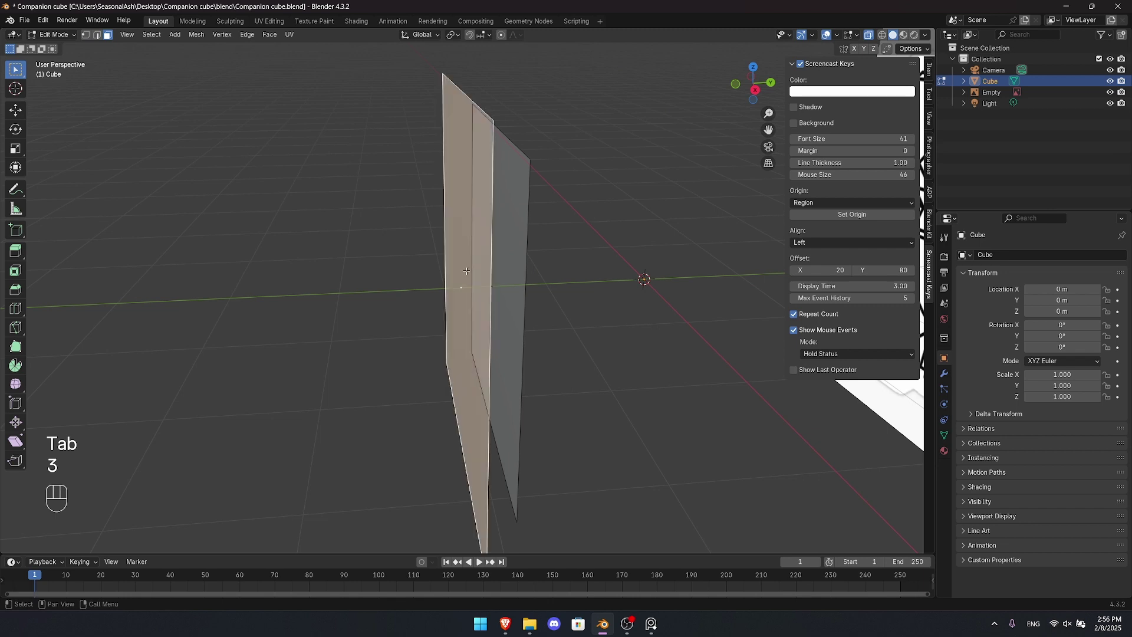
key("p")
left_click(463, 273)
key("Tab")
- Add an ico sphere at the 3D cursor and give it a level 3 subdivision surface
key("shift+a")
mouse_move(436, 218)
left_click(555, 265)
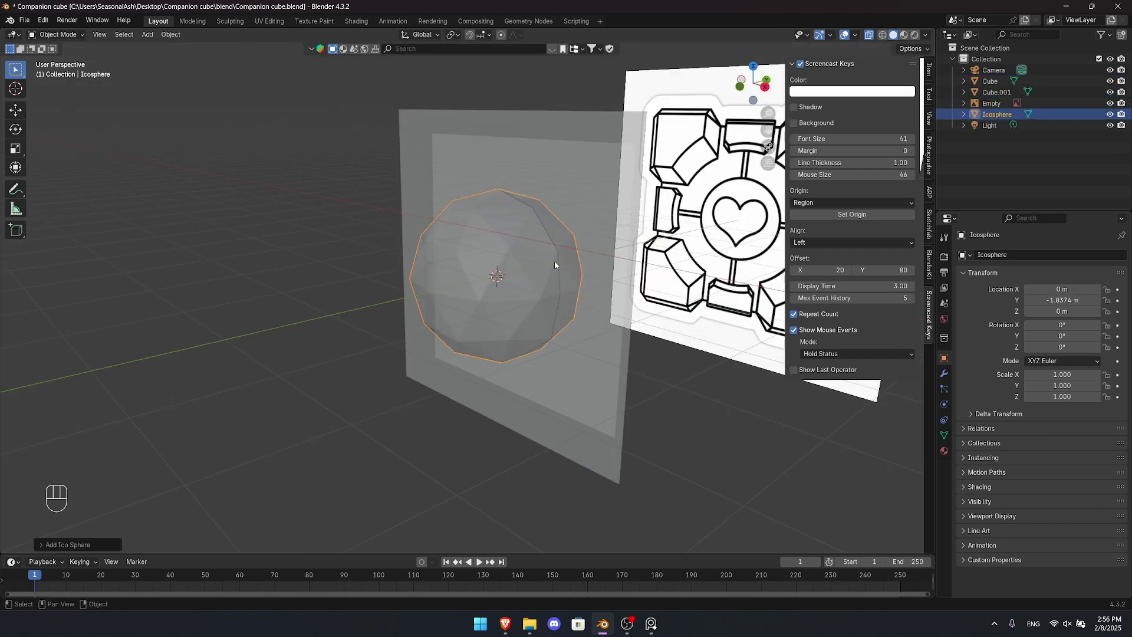
key("ctrl+2")
key("ctrl+3")
- Scale the ico sphere's mesh in front view to match the large circle formed by the corner blocks' inner arcs
key("grave")
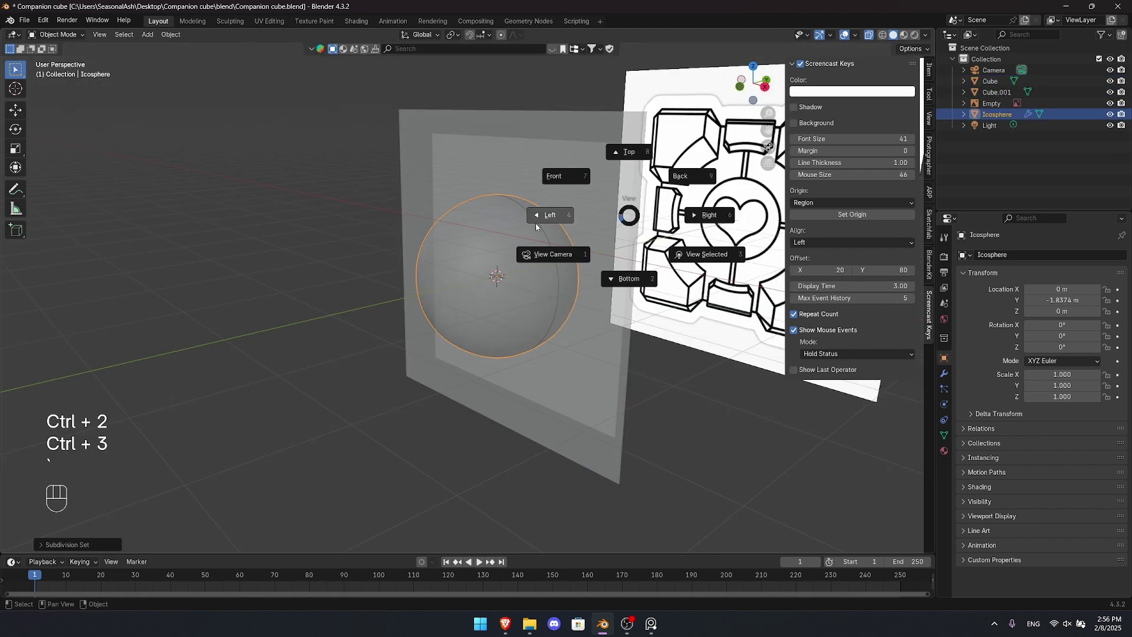
left_click(539, 173)
key("Tab")
key("a")
key("s")
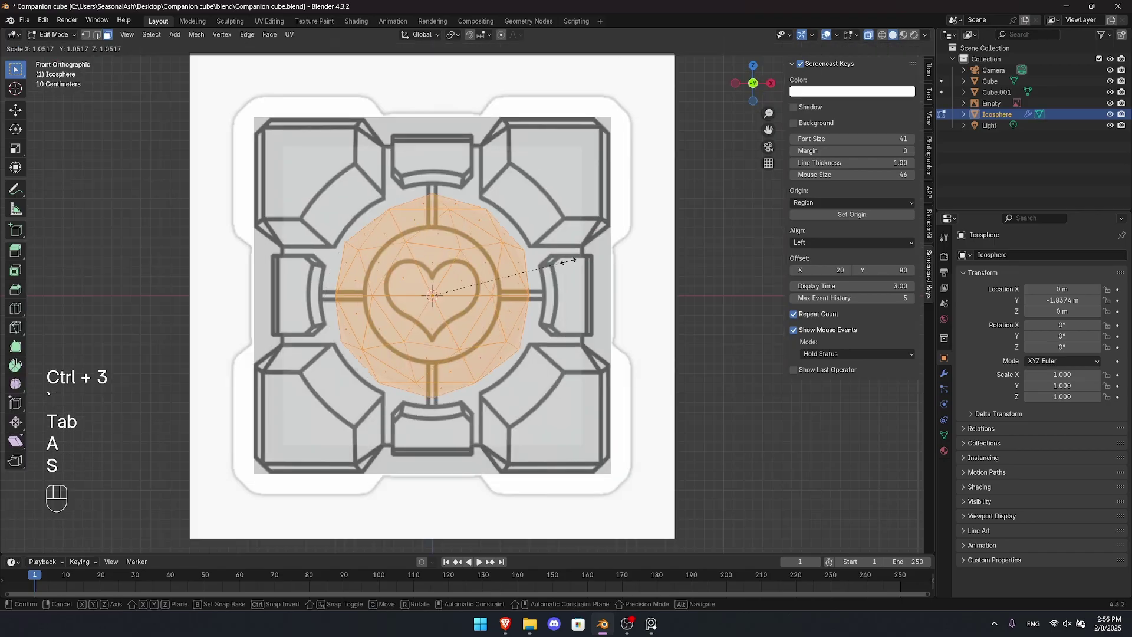
left_click(652, 242)
key("Tab")
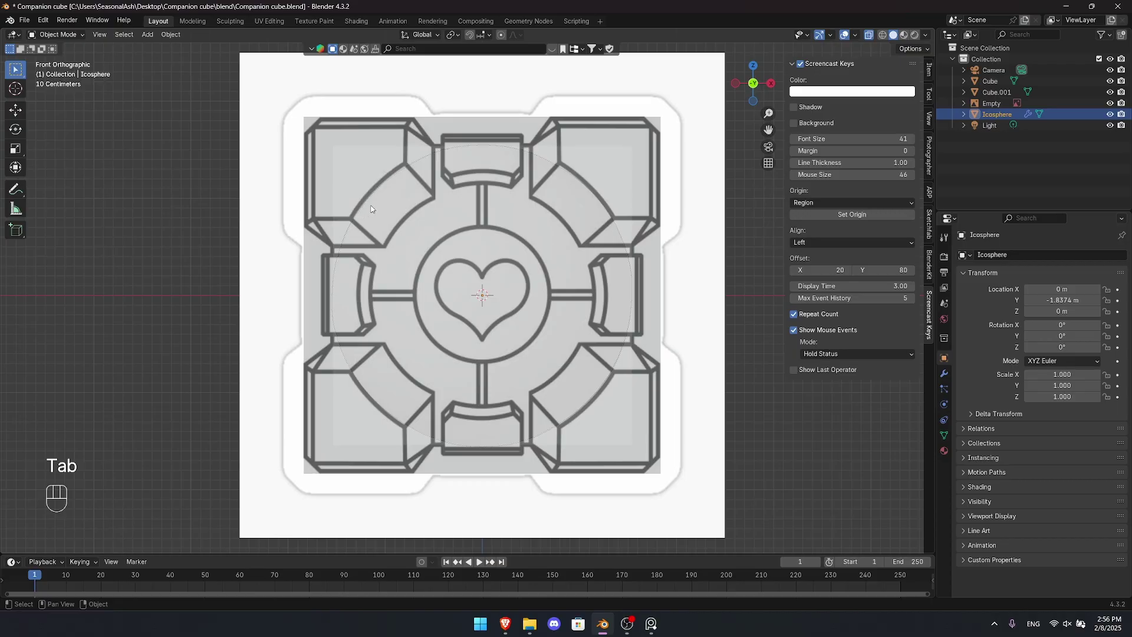
middle_click_drag(371, 209, 509, 254)
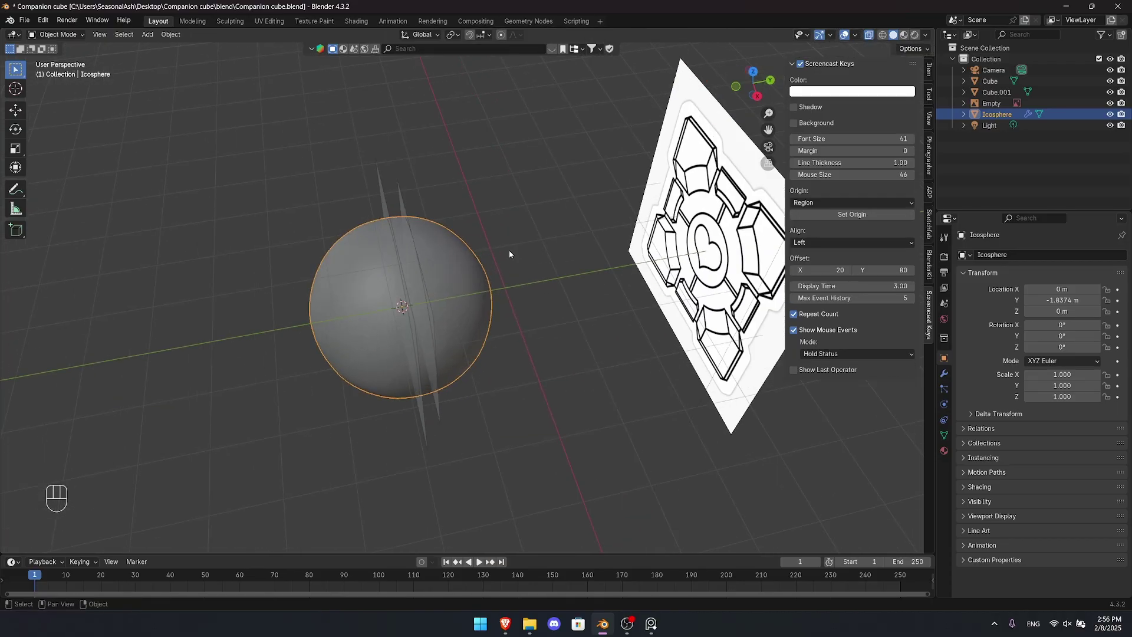
key("g")
key("x")
right_click(426, 238)
scroll(419, 231, "up", 3)
key("g")
key("y")
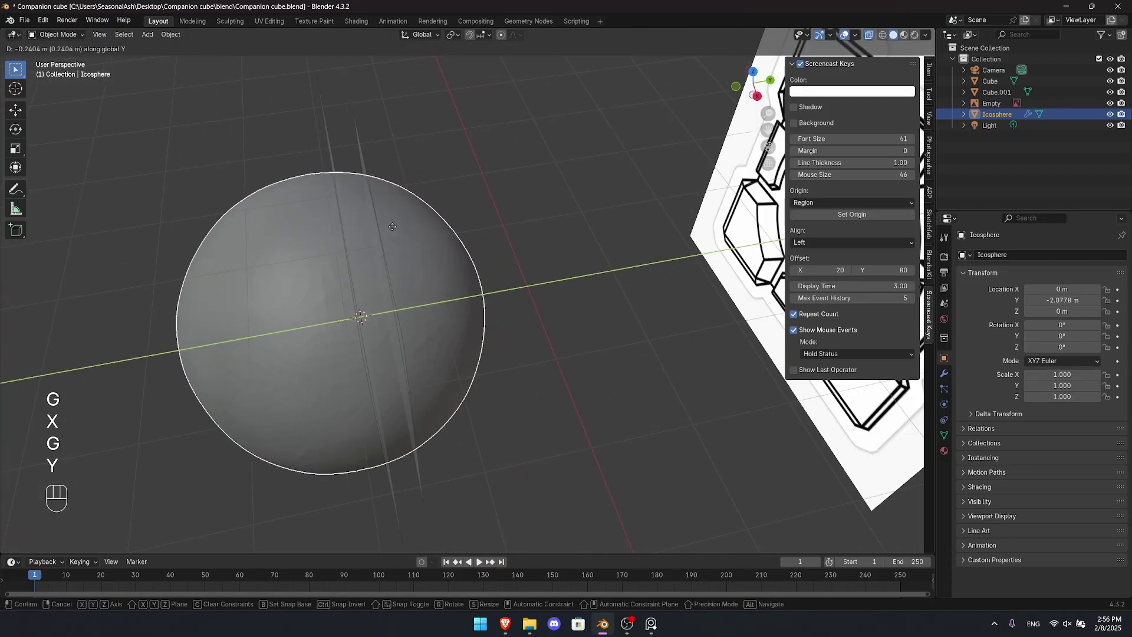
right_click(355, 237)
- Add a Boolean modifier to the larger outer front face object
middle_click_drag(720, 205, 492, 198, "shift")
left_click(373, 150)
middle_click_drag(373, 149, 409, 173)
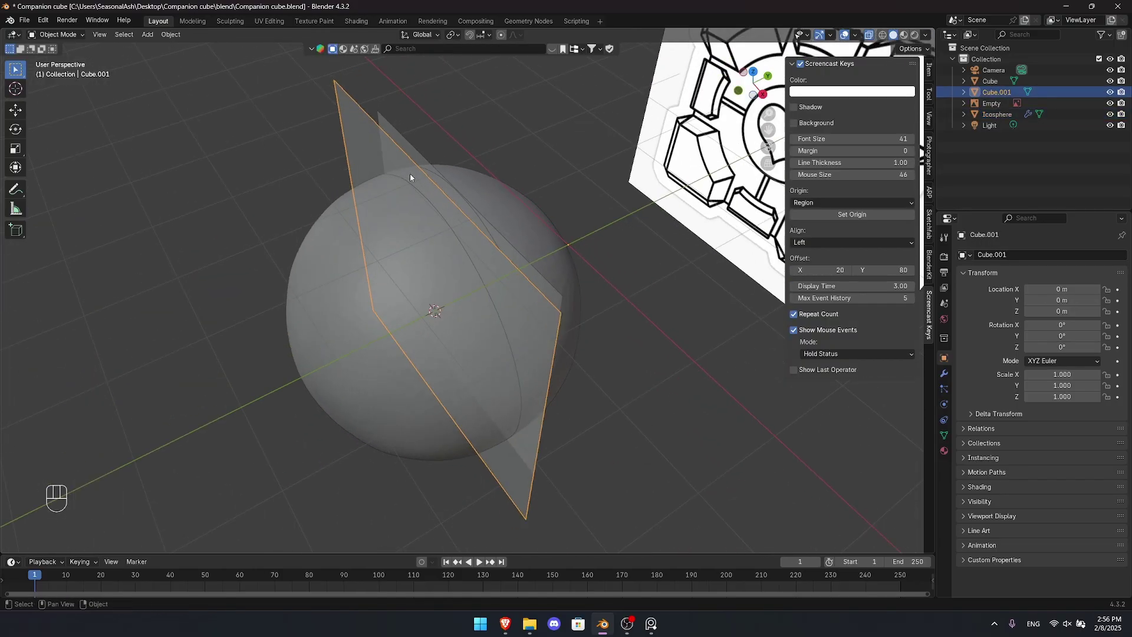
left_click(944, 373)
left_click(1004, 258)
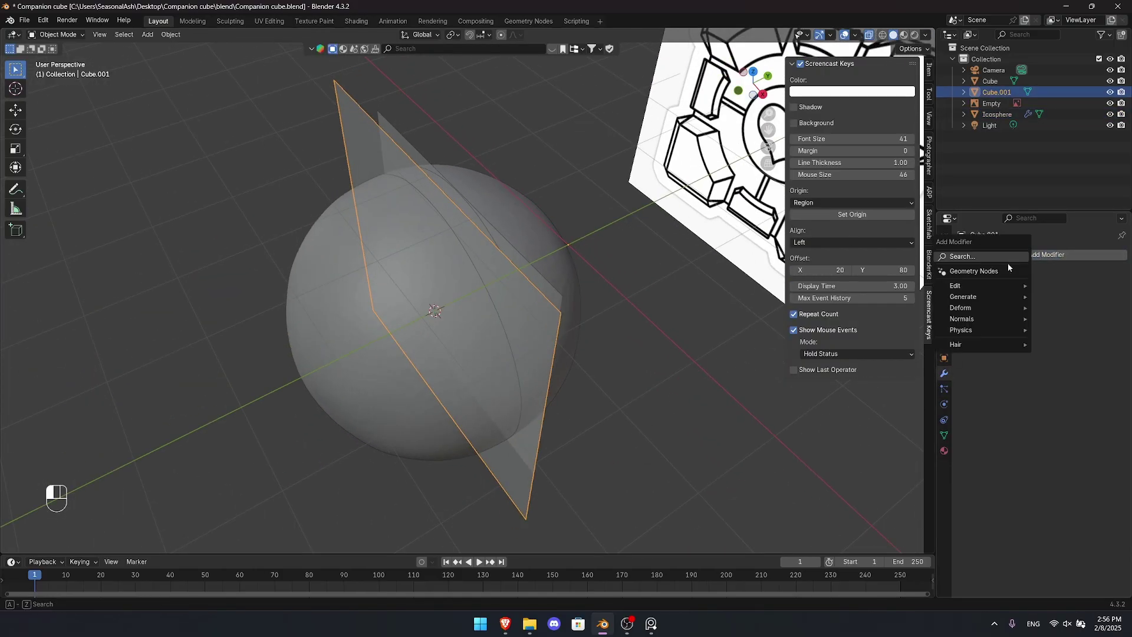
key("space")
type("boo")
left_click(960, 291)
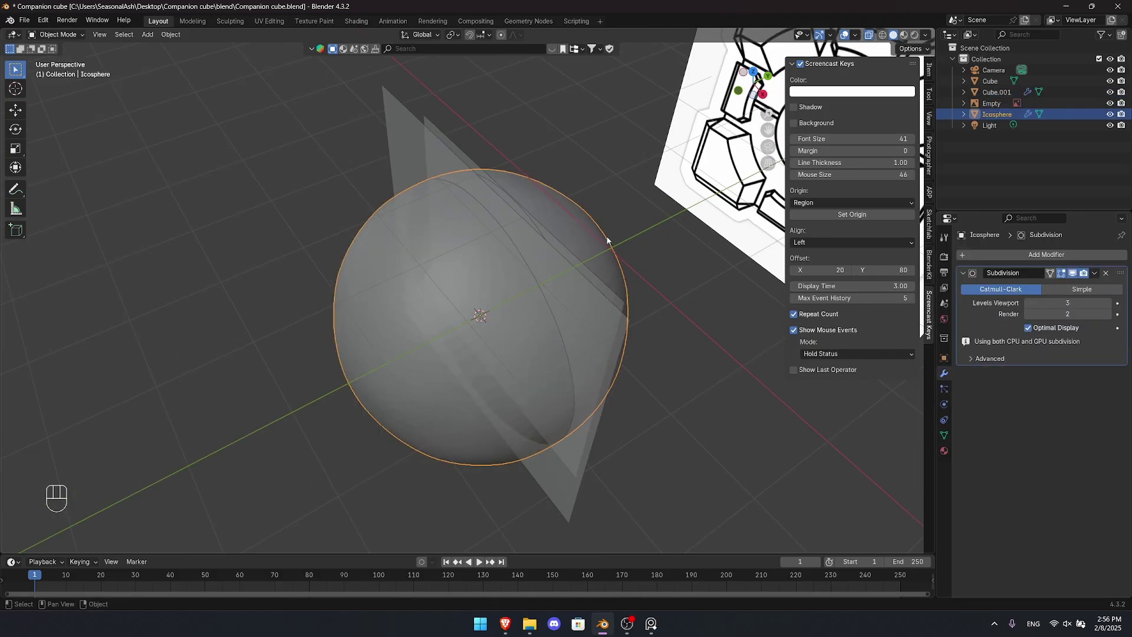
- Set the ico sphere's viewport display to Wire
scroll(707, 354, "up", 2)
left_click(946, 360)
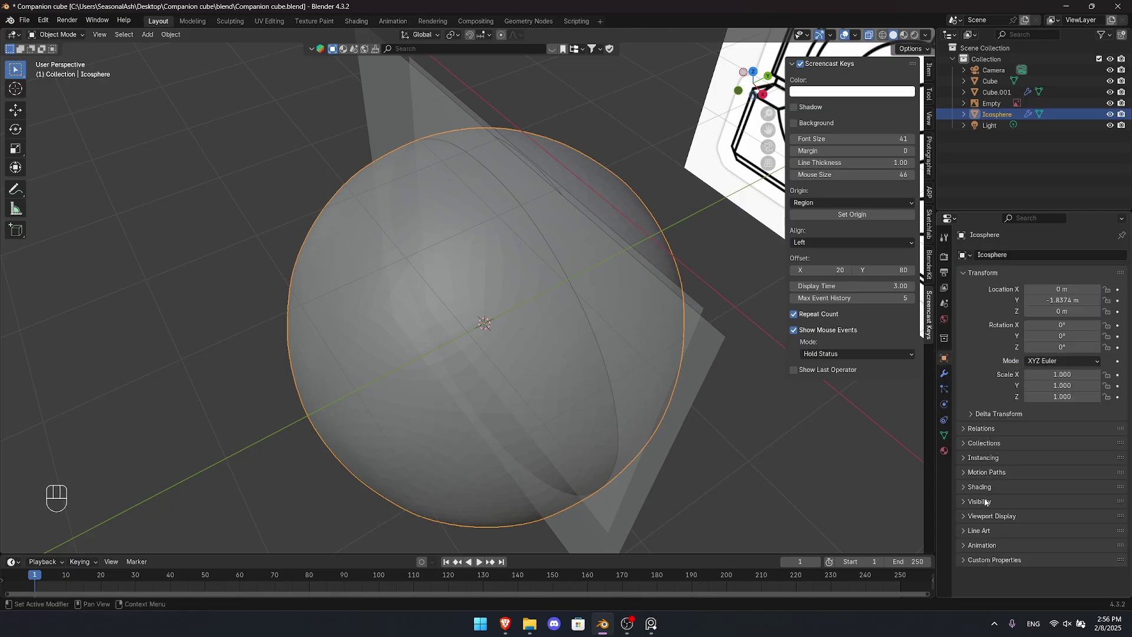
left_click(992, 516)
scroll(1002, 519, "down", 3)
left_click(1050, 530)
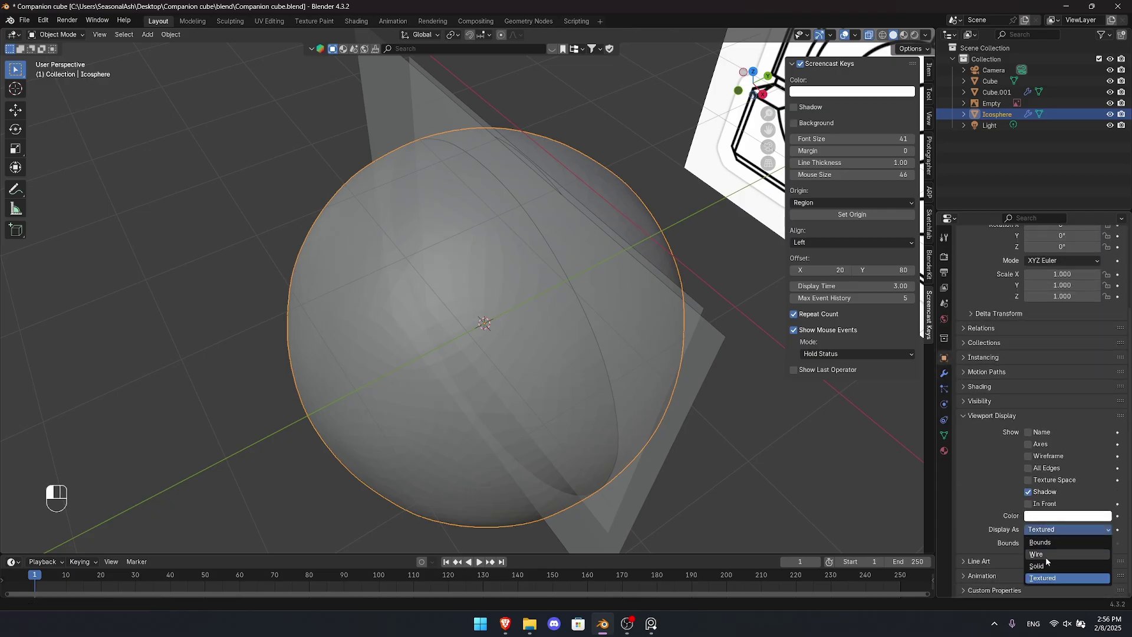
left_click(1047, 555)
- Compare the sphere's circular cut with the reference drawing's corner block arcs in front view
key("grave")
left_click(533, 235)
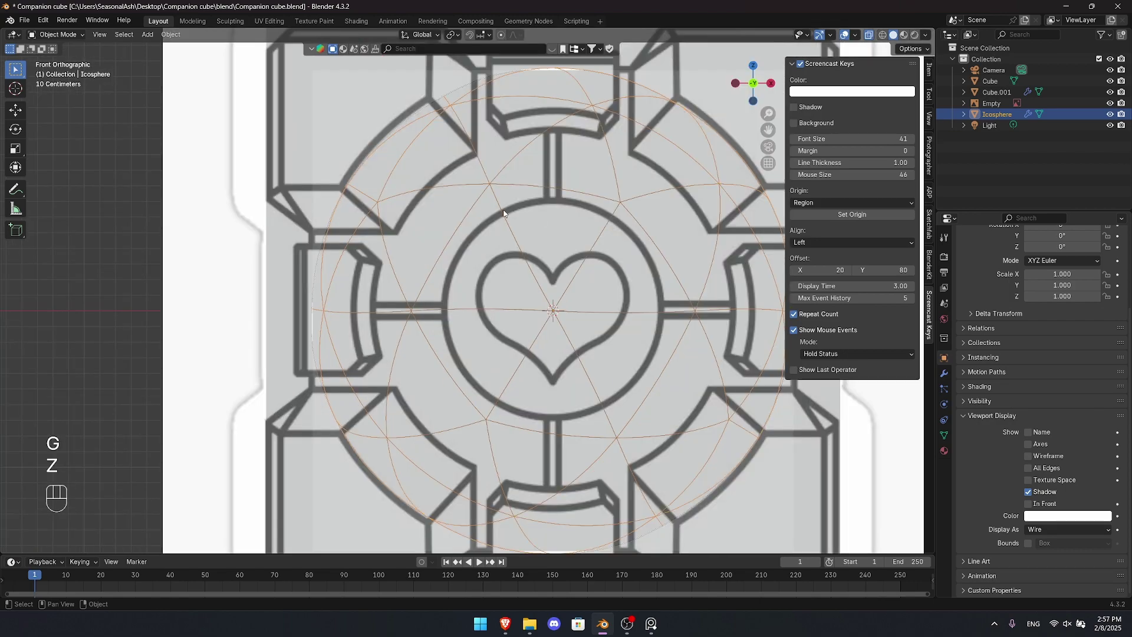
scroll(517, 263, "down", 3)
middle_click_drag(504, 212, 439, 294, "shift")
key("z")
key("alt+z")
scroll(440, 295, "up", 2)
middle_click_drag(439, 295, 361, 273, "shift")
- Extrude the whole mesh of the outer front face object, leaving the new geometry in place
left_click(375, 131)
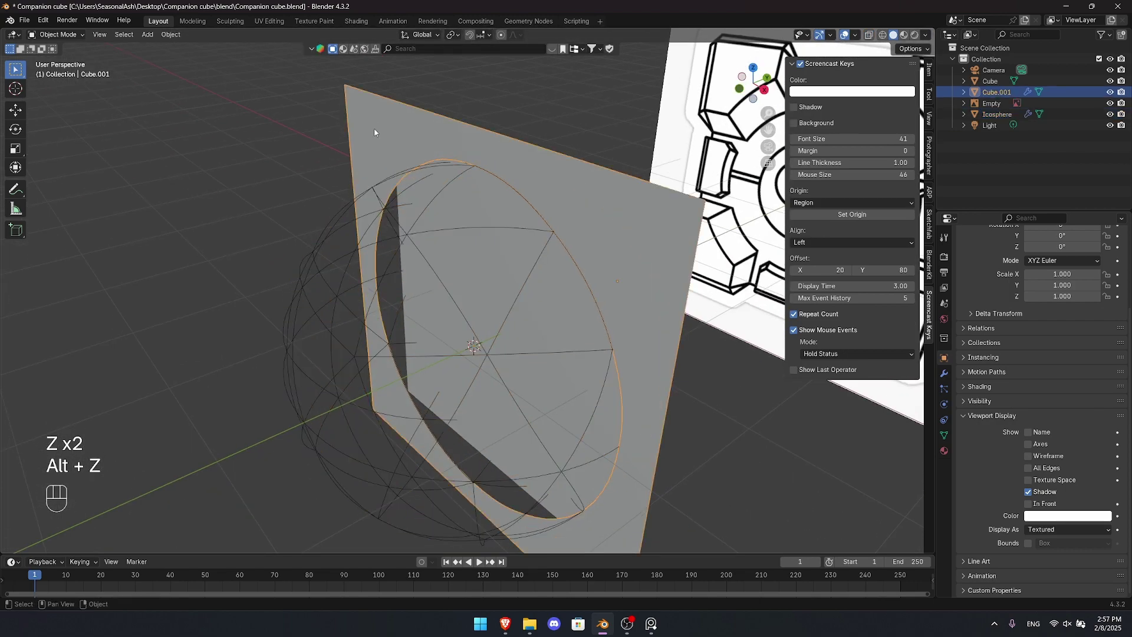
middle_click_drag(373, 128, 328, 171)
scroll(531, 247, "down", 2)
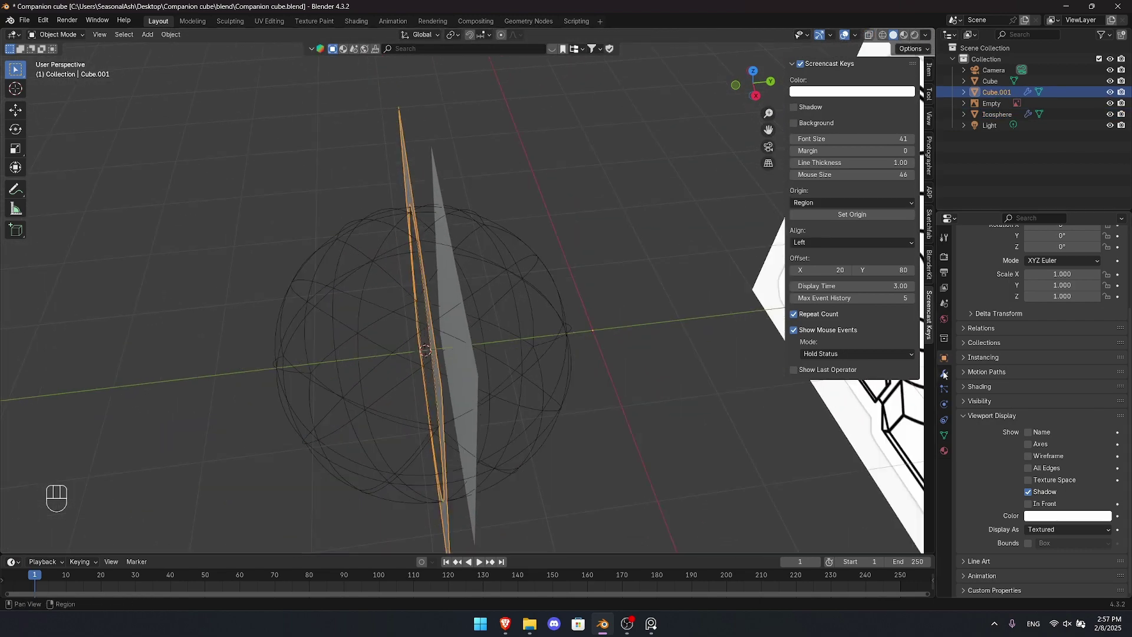
key("Tab")
key("a")
middle_click_drag(466, 255, 450, 155)
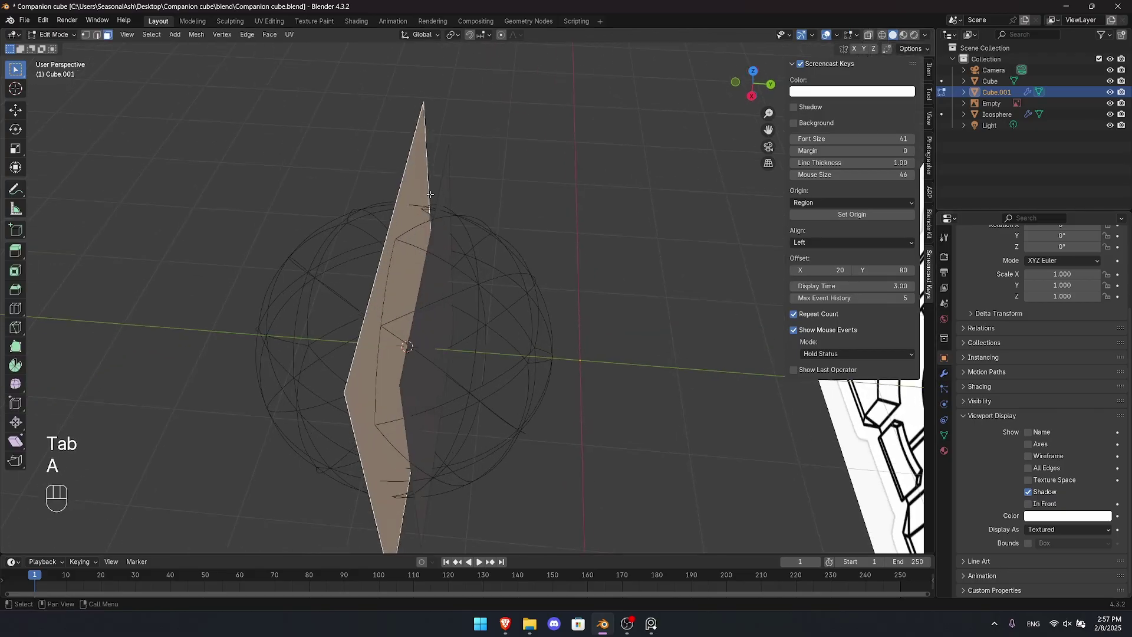
key("e")
left_click(450, 156)
- Set the snap target to Vertex and move the extruded face along Y, snapping it to the smaller face's depth to form a slab
left_click(489, 34)
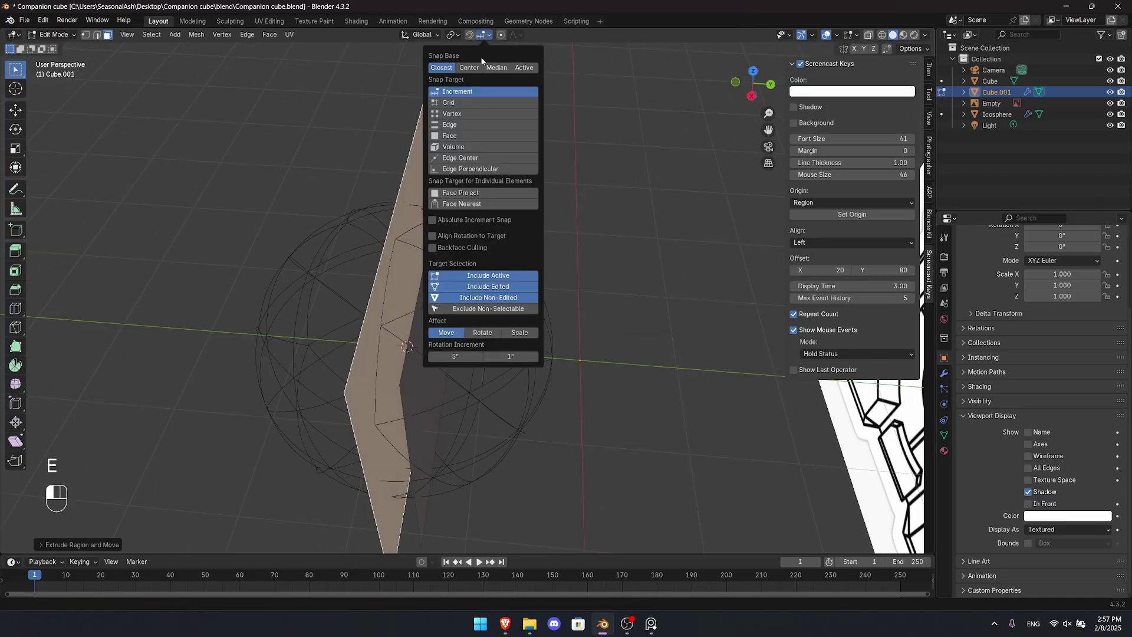
left_click(461, 114)
middle_click_drag(466, 148, 612, 190)
key("g")
key("y")
left_click(473, 192, "ctrl")
key("Tab")
- Try flattening the ico sphere along Y to a scale of about 0.41
left_click(606, 204)
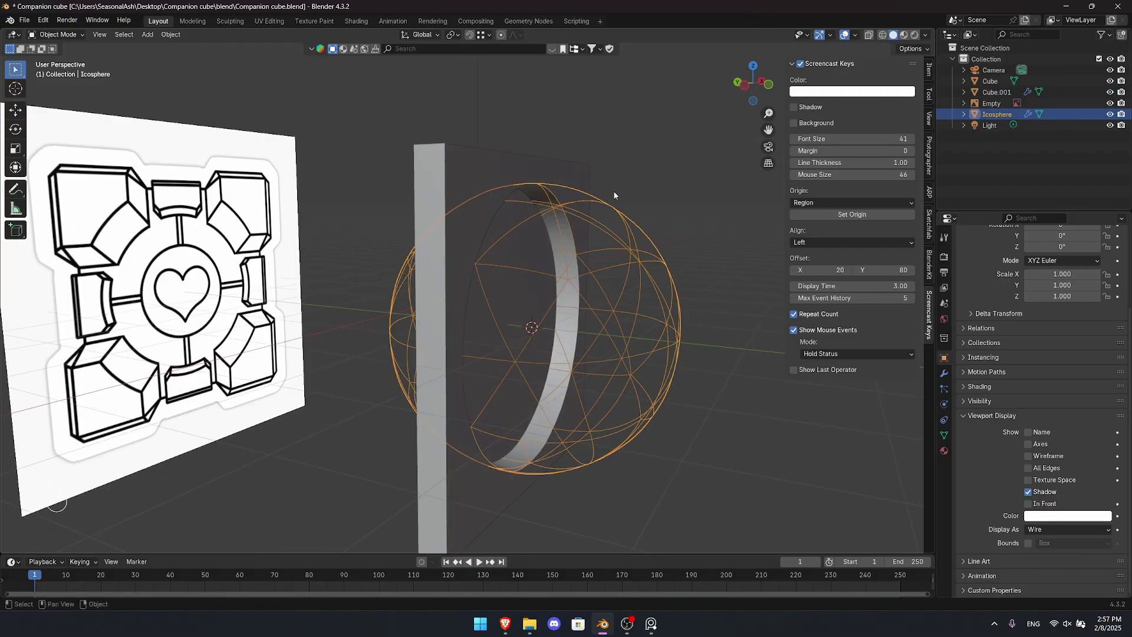
key("s")
key("y")
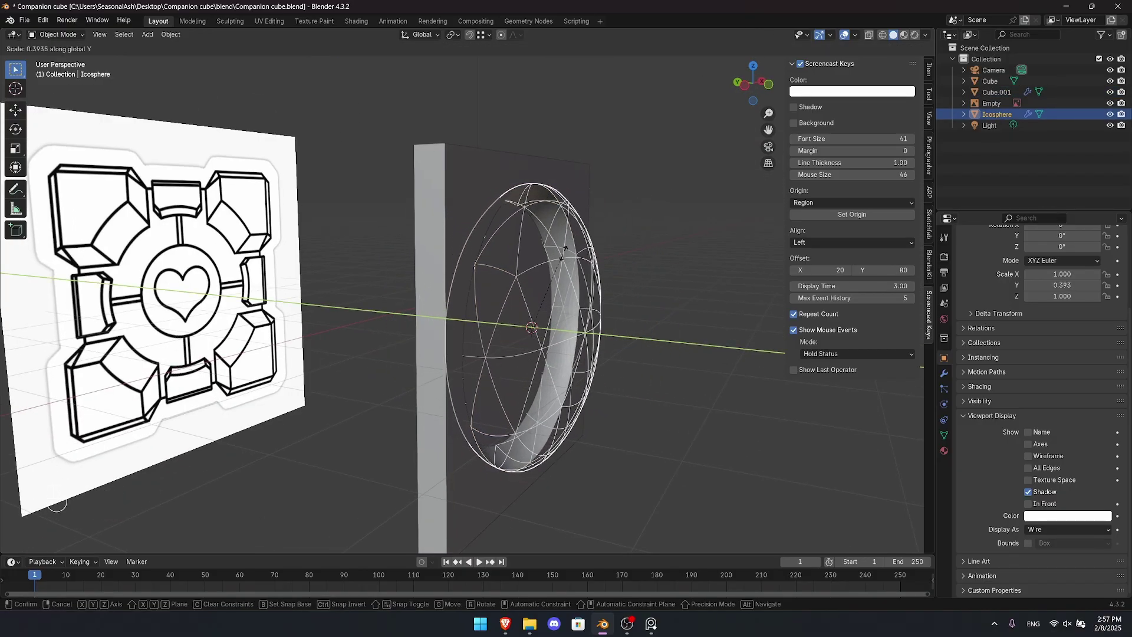
left_click(539, 260)
middle_click_drag(540, 260, 514, 217)
scroll(515, 221, "up", 2)
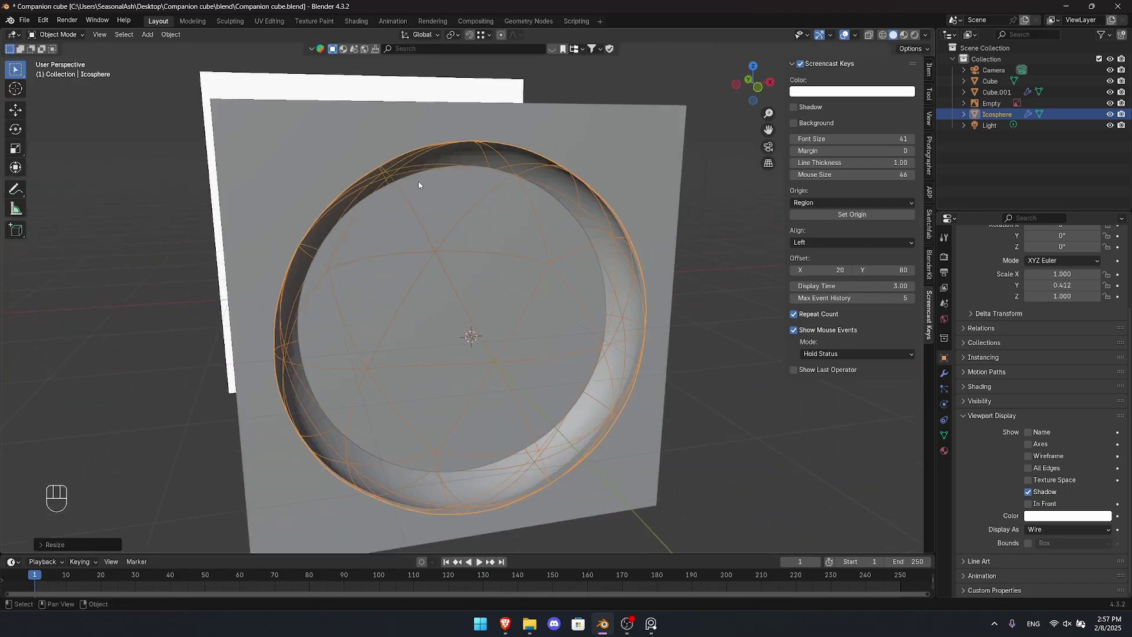
- Compare the flattened sphere's cut with the reference in front view and undo the Y scaling
key("grave")
key("grave")
key("alt+z")
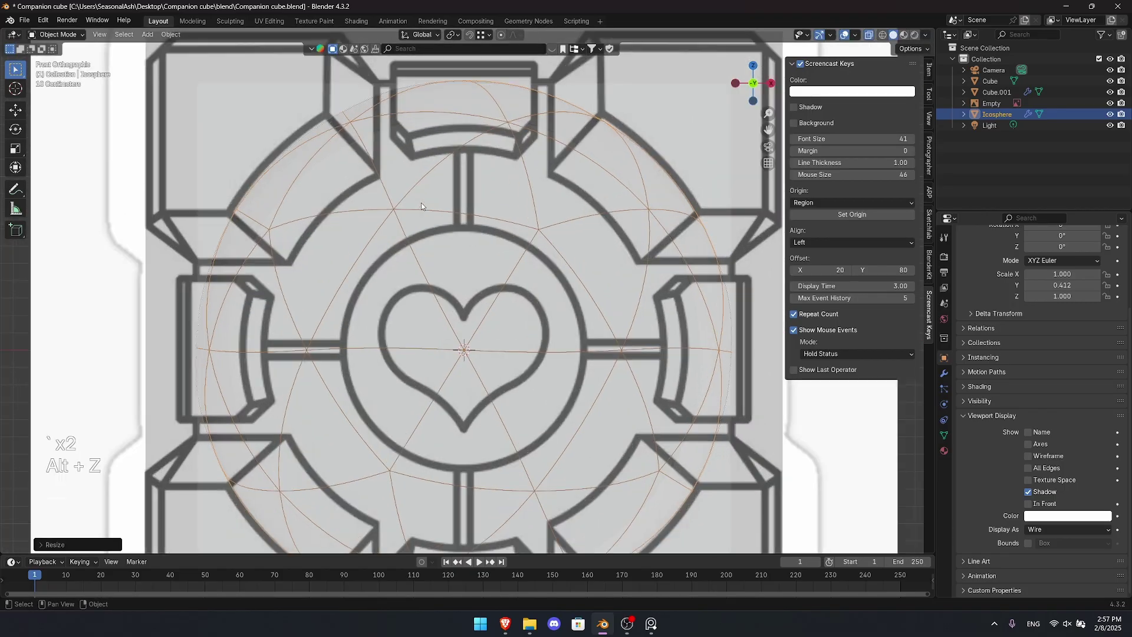
scroll(421, 203, "up", 1)
middle_click_drag(478, 178, 478, 206)
middle_click_drag(478, 207, 443, 217)
middle_click_drag(444, 217, 429, 243)
scroll(430, 214, "down", 5)
key("ctrl+z")
- Move the ico sphere along Y out in front of the slab and set the transform pivot point to the 3D cursor
key("g")
key("x")
key("y")
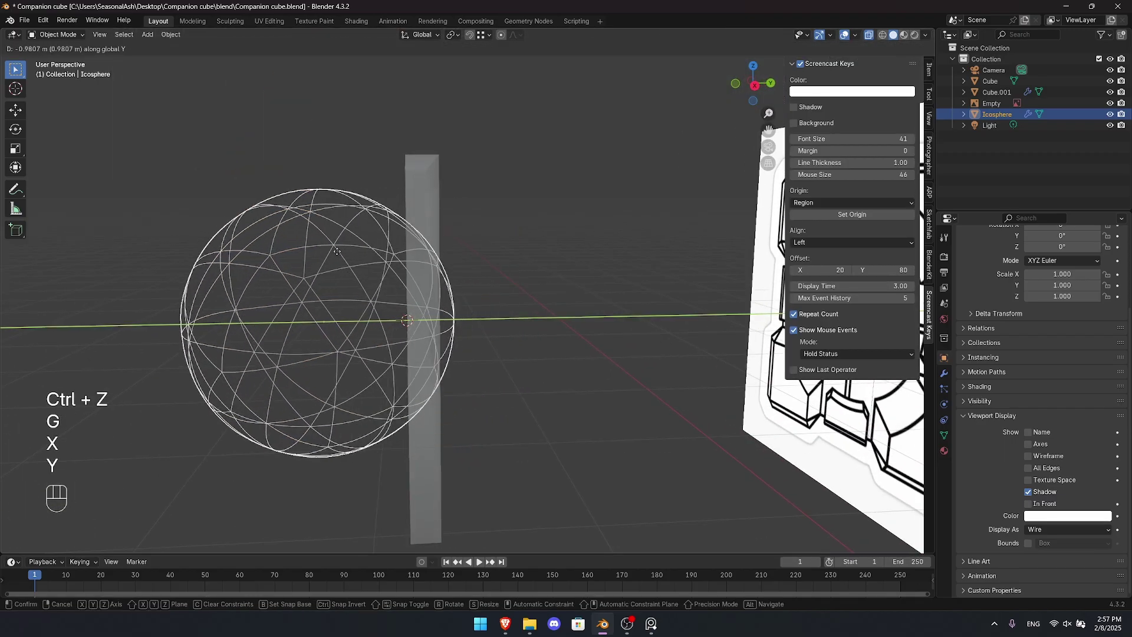
left_click(319, 256)
middle_click_drag(447, 250, 491, 251)
left_click(453, 36)
left_click(479, 77)
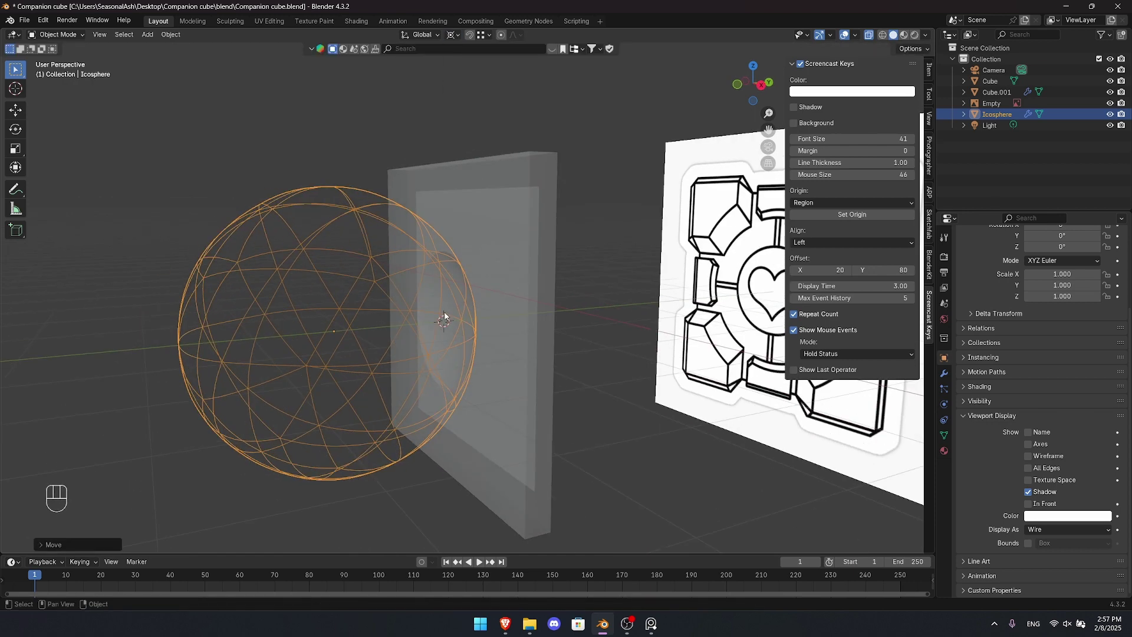
- Enlarge the ico sphere about the 3D cursor to a scale of about 1.96, judging its cut against the reference in front view
key("grave")
key("grave")
scroll(439, 216, "up", 2)
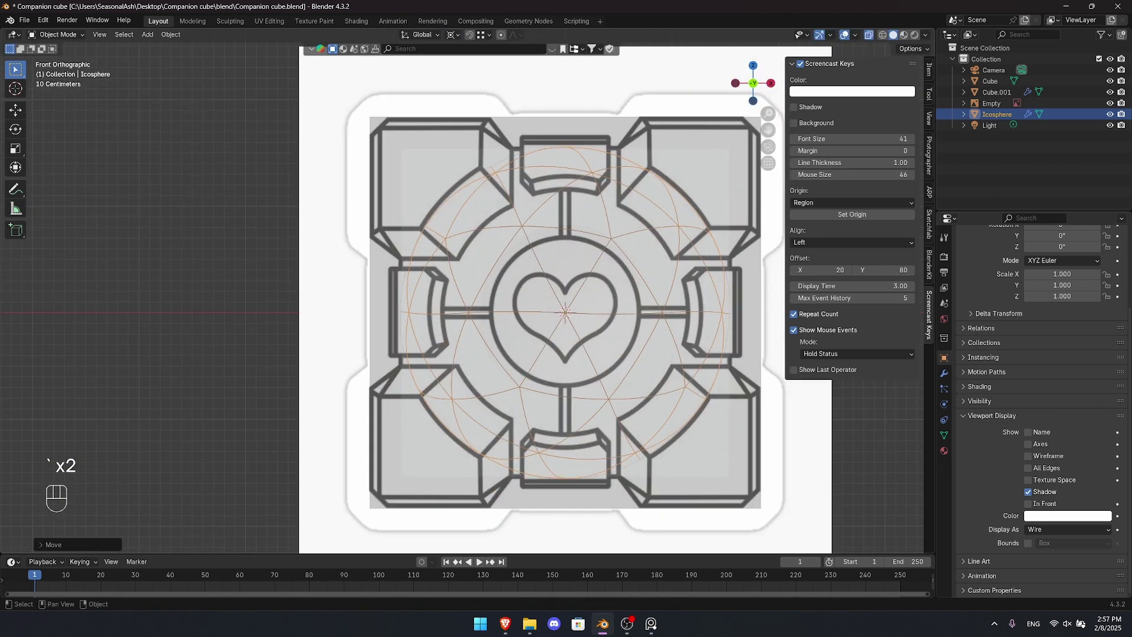
key("s")
key("alt+z")
left_click(597, 236)
scroll(590, 242, "up", 2)
key("alt+z")
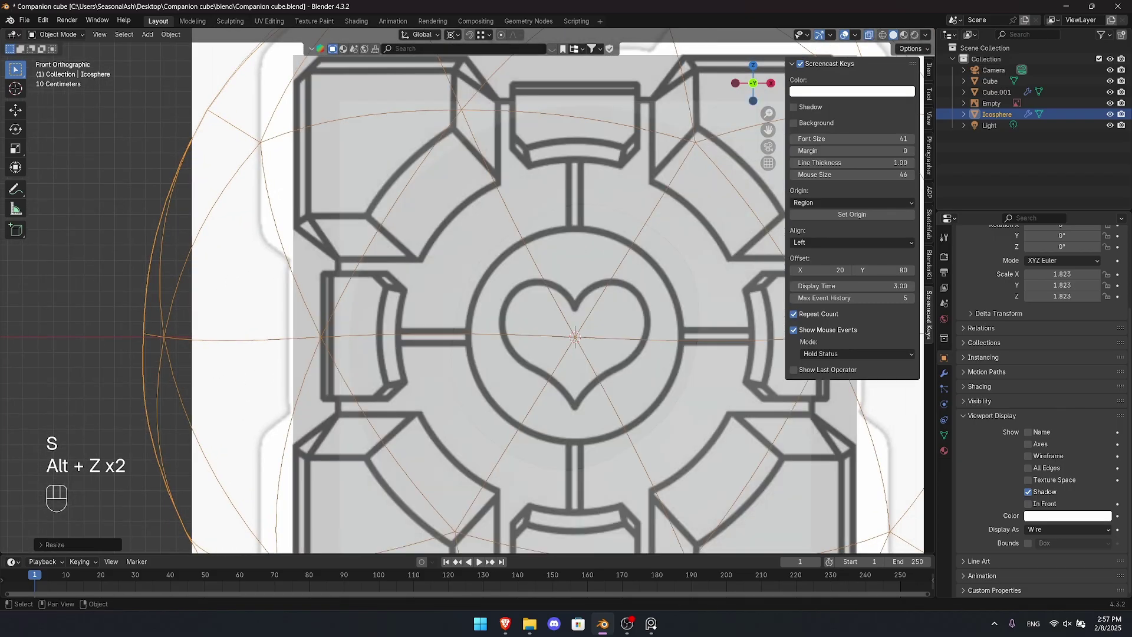
key("s")
left_click(656, 247)
key("alt+z")
- Move the ico sphere along Y deeper into the slab and scale it about the 3D cursor to about 1.38
middle_click_drag(632, 249, 442, 258)
scroll(511, 268, "down", 4)
key("alt+z")
key("g")
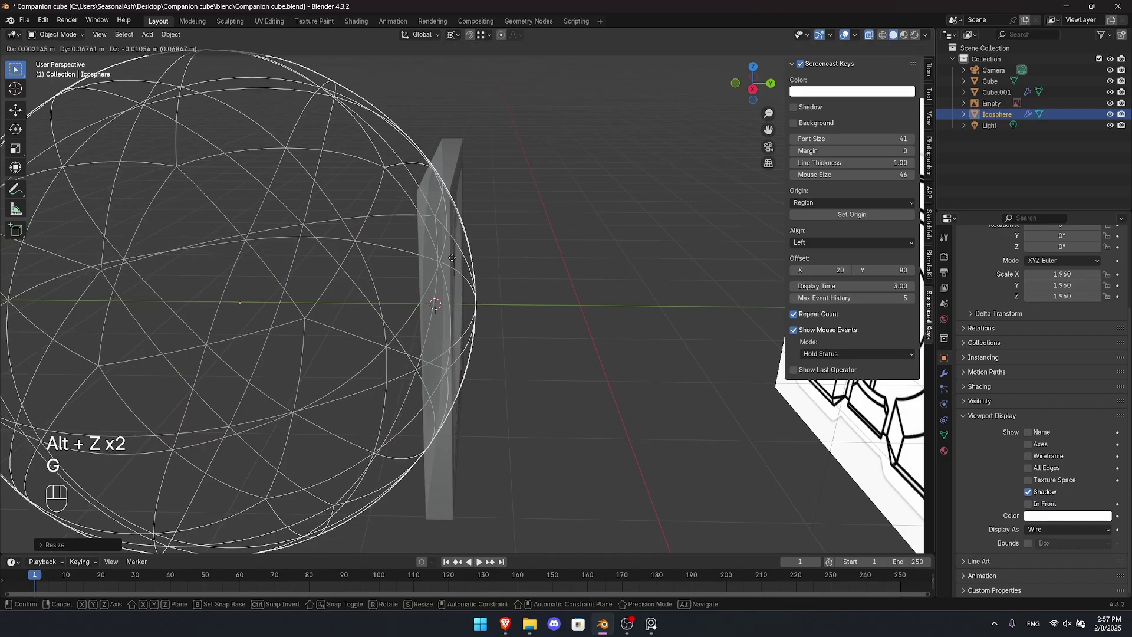
key("y")
left_click(553, 250)
key("s")
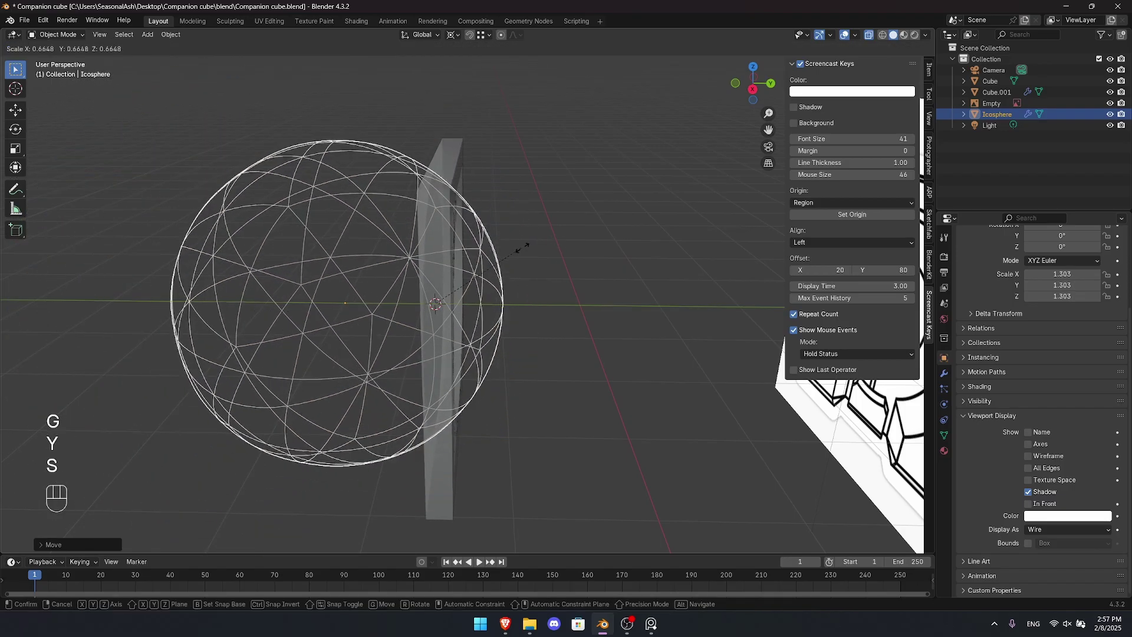
left_click(528, 248)
- Reduce the ico sphere to a scale of about 1.23 in front view to fit its cut to the corner block arcs
key("KP_1")
left_click_drag(367, 227, 609, 210, "shift")
scroll(639, 211, "up", 2)
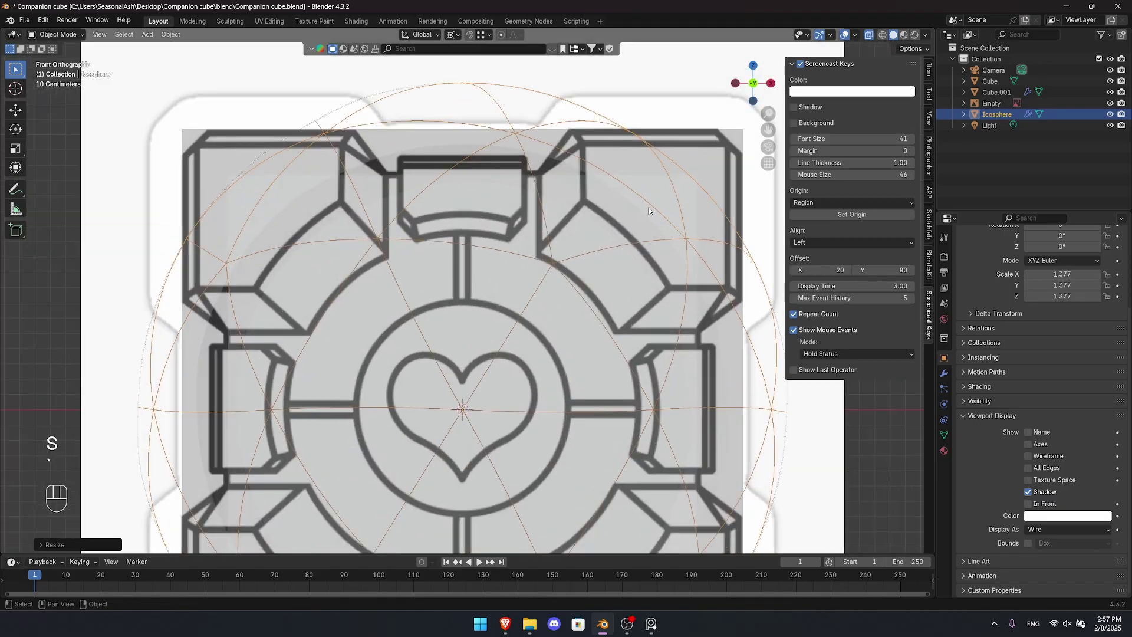
key("s")
left_click(616, 222)
middle_click_drag(273, 236, 367, 180, "shift")
scroll(367, 183, "up", 2)
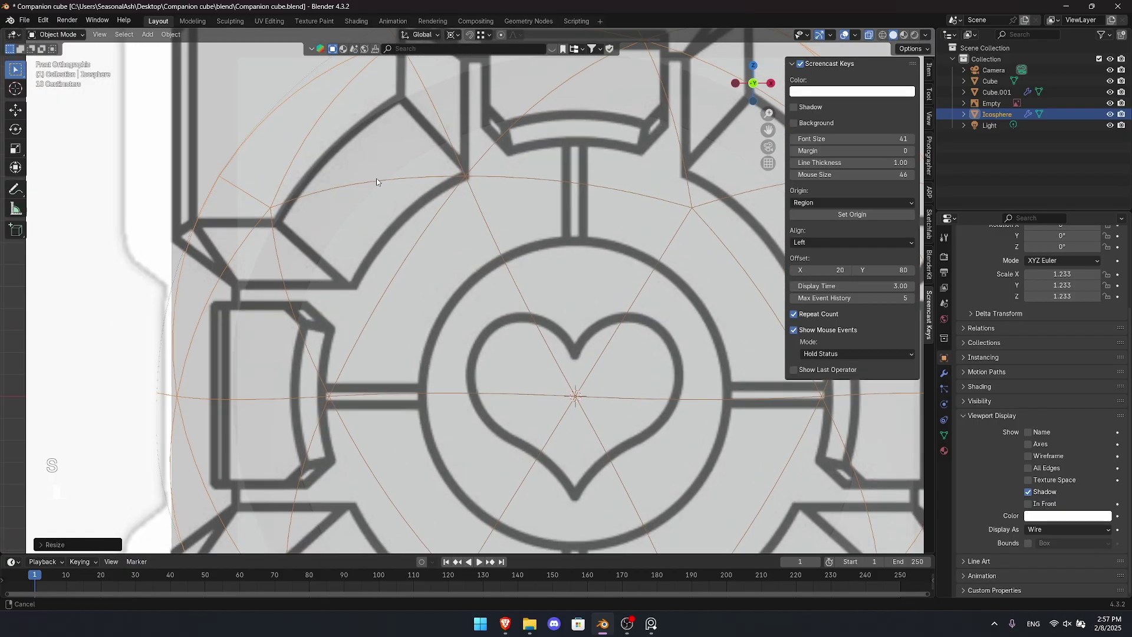
- Apply Shade Smooth to the ico sphere
key("alt+z")
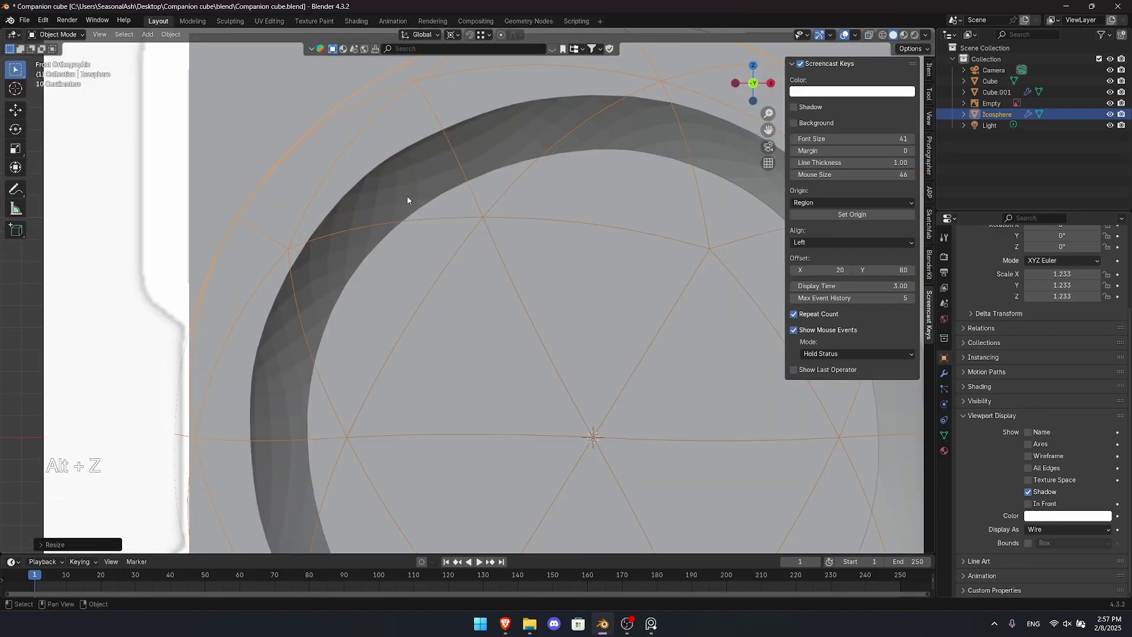
right_click(436, 180)
left_click(434, 179)
key("alt+z")
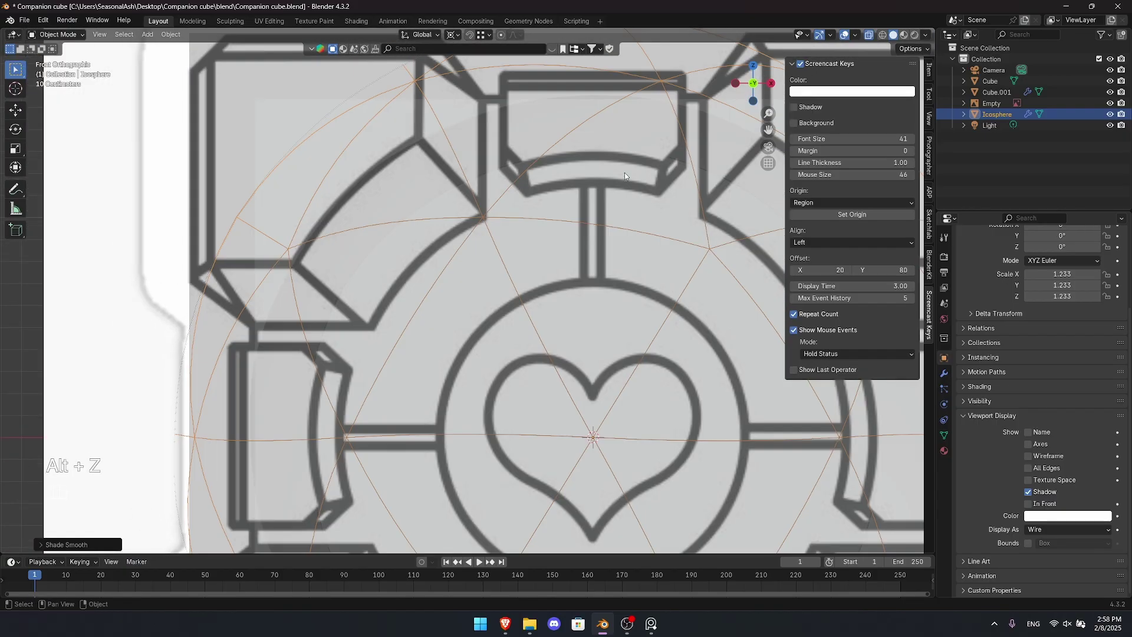
key("s")
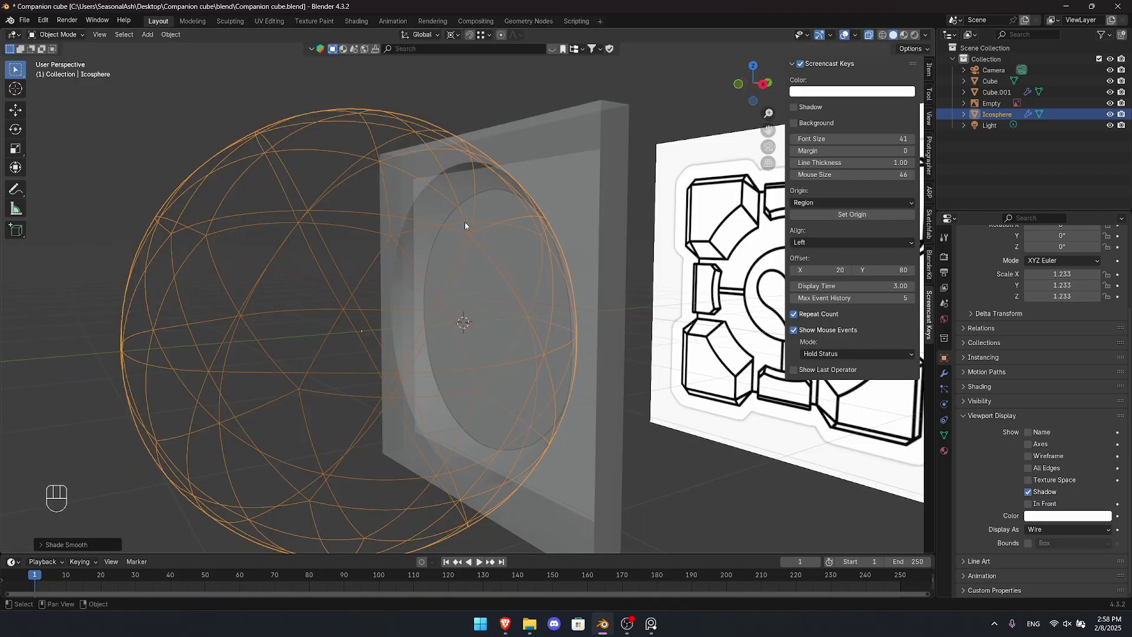
- Shift the ico sphere outward along Y and scale it to about 1.55 in front view to match the corner block arcs
key("g")
key("x")
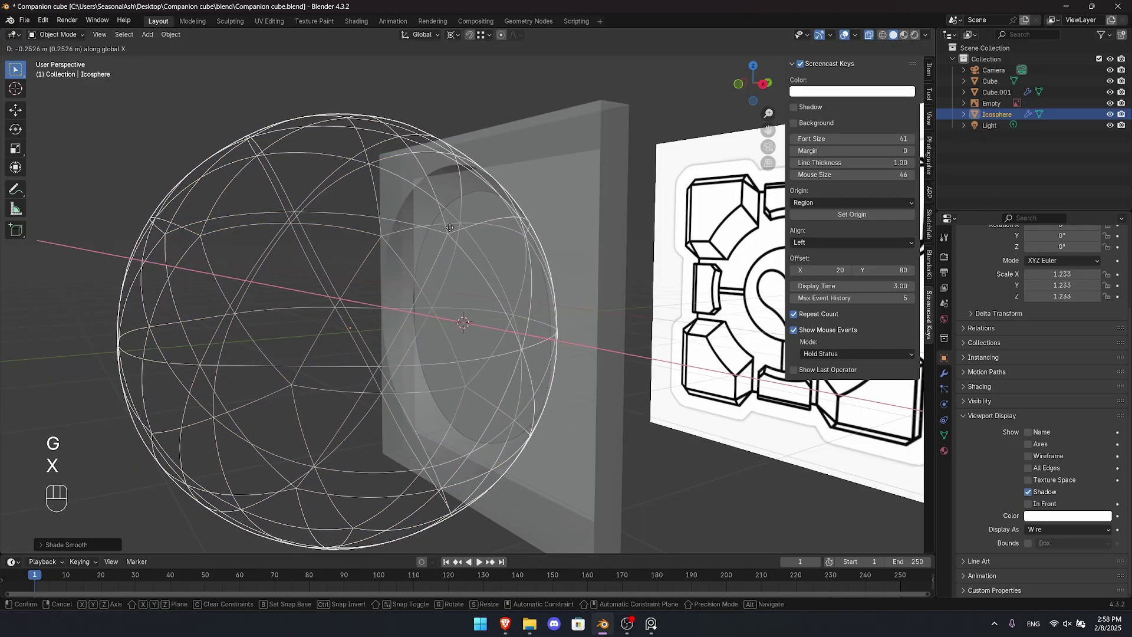
key("y")
left_click(439, 233)
scroll(439, 233, "down", 3)
middle_click_drag(439, 233, 434, 233)
key("KP_1")
scroll(435, 232, "up", 7)
key("s")
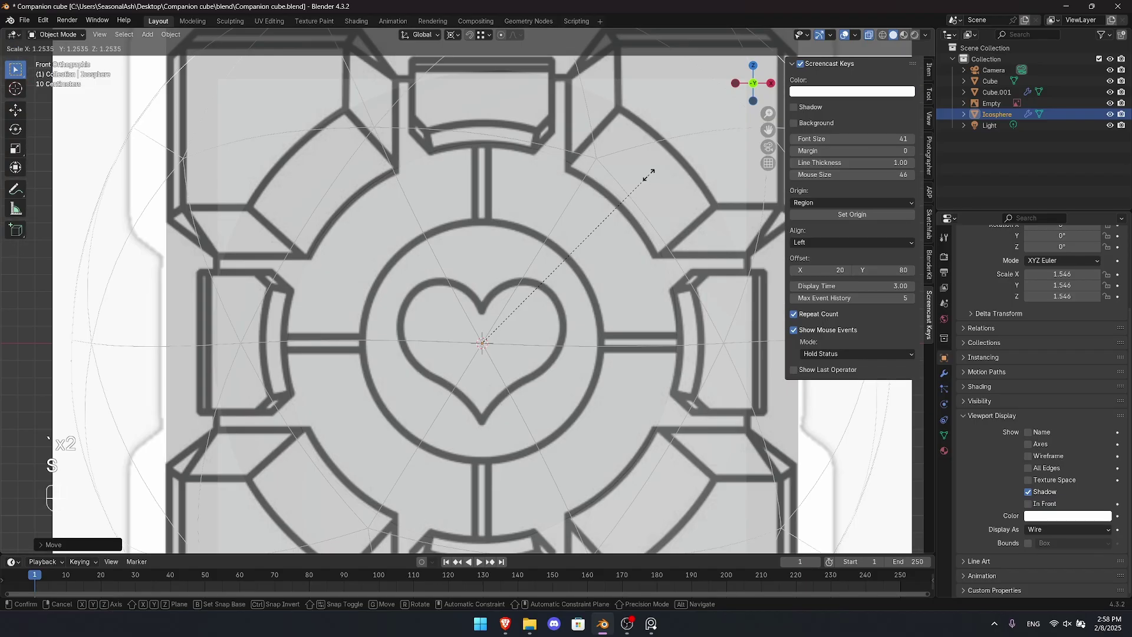
left_click(639, 176)
- Check the cut's inner and outer rims against the reference's corner block arcs in solid and wireframe front view
key("alt+z")
scroll(334, 169, "down", 3)
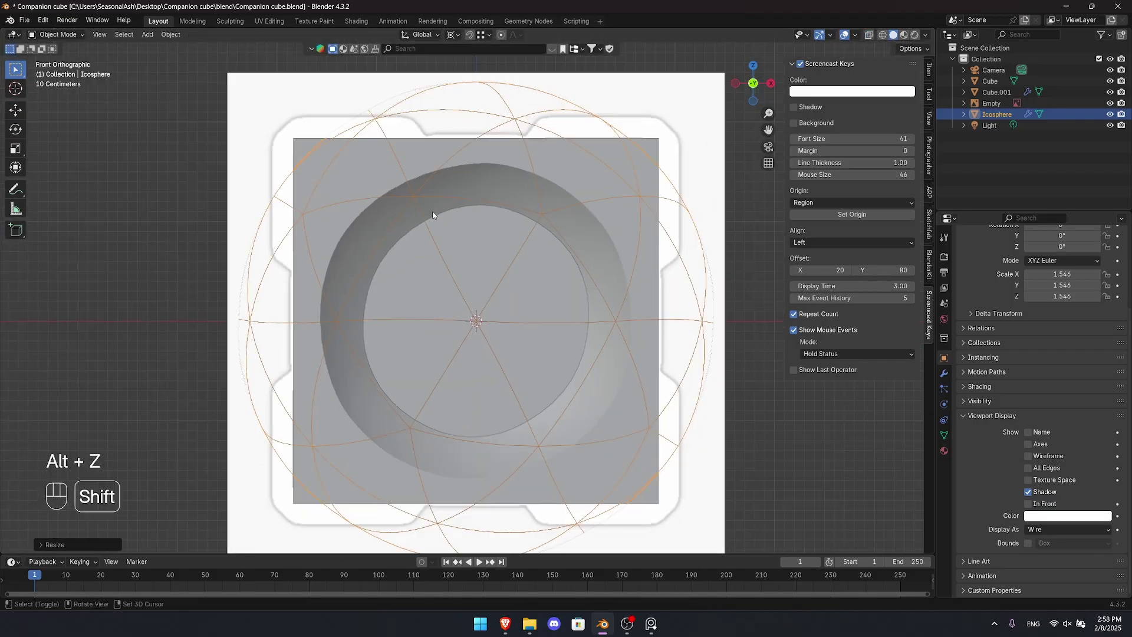
middle_click_drag(432, 214, 511, 230, "shift")
scroll(511, 230, "down", 2)
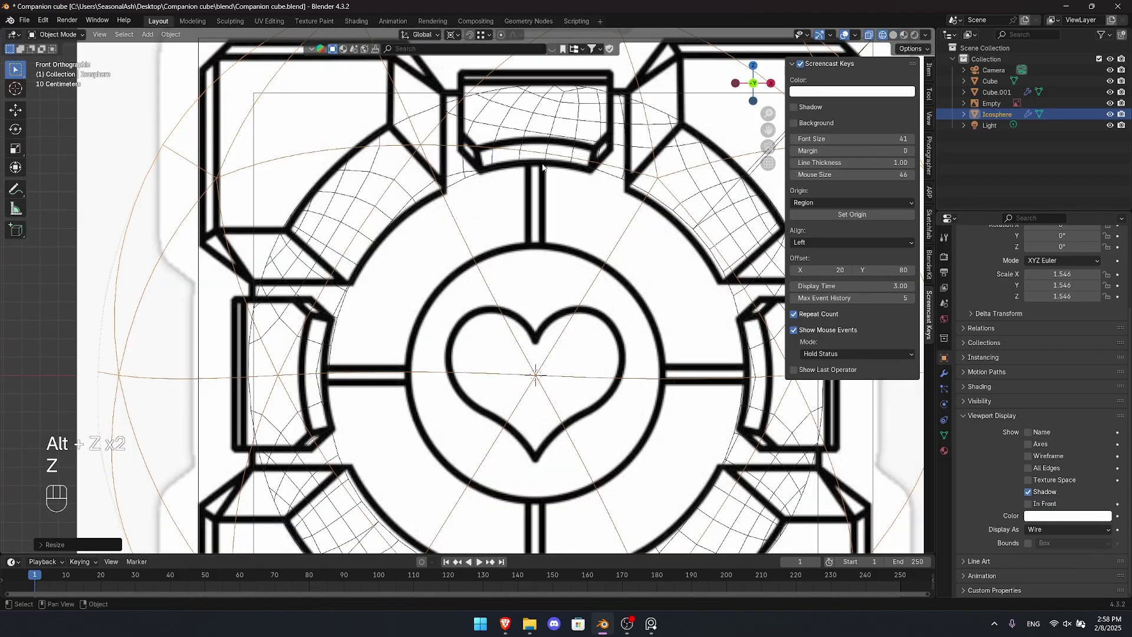
middle_click_drag(605, 184, 499, 189, "shift")
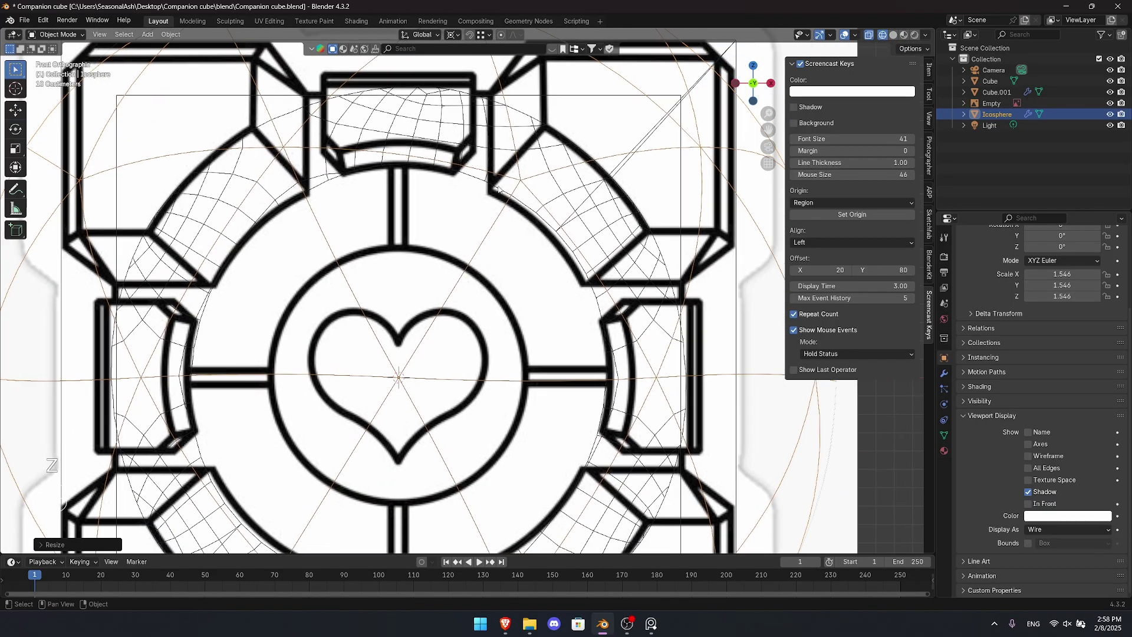
scroll(587, 165, "down", 3)
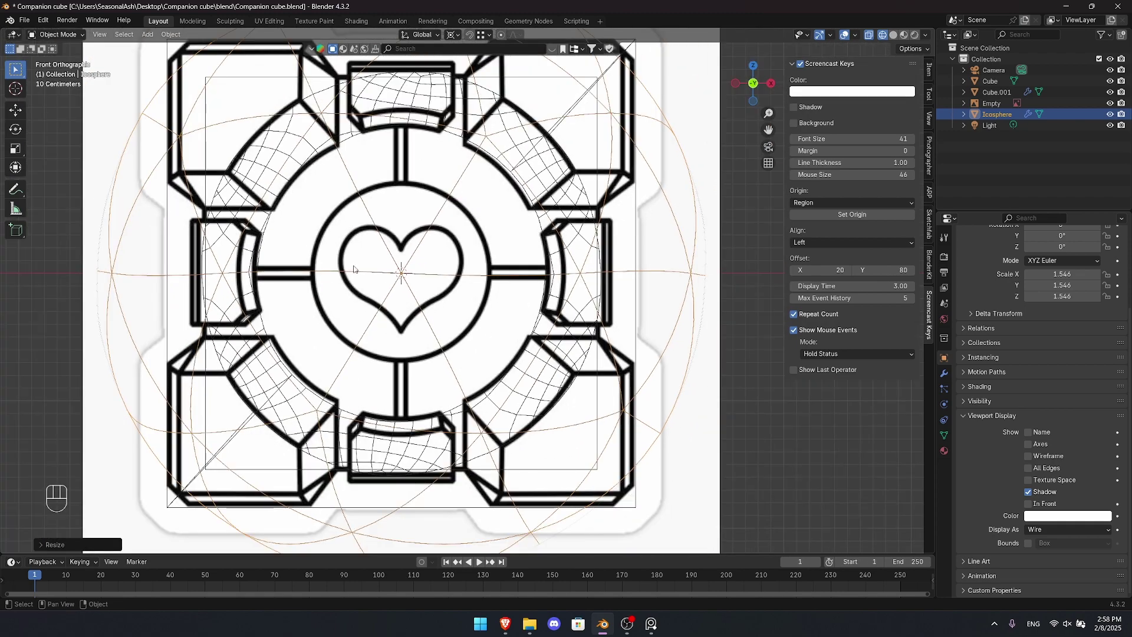
middle_click_drag(354, 269, 389, 295, "shift")
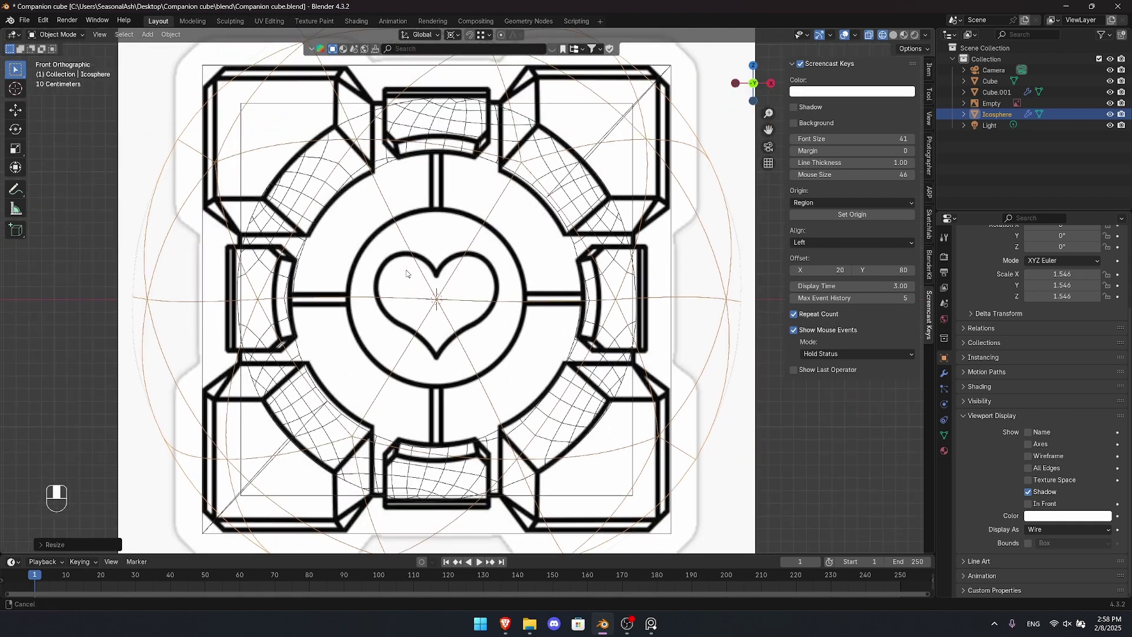
- Snap the 3D cursor to the ico sphere's center
middle_click_drag(420, 250, 373, 265)
scroll(371, 260, "up", 1)
middle_click_drag(348, 208, 284, 211)
middle_click_drag(285, 211, 486, 194, "shift")
scroll(454, 208, "down", 1)
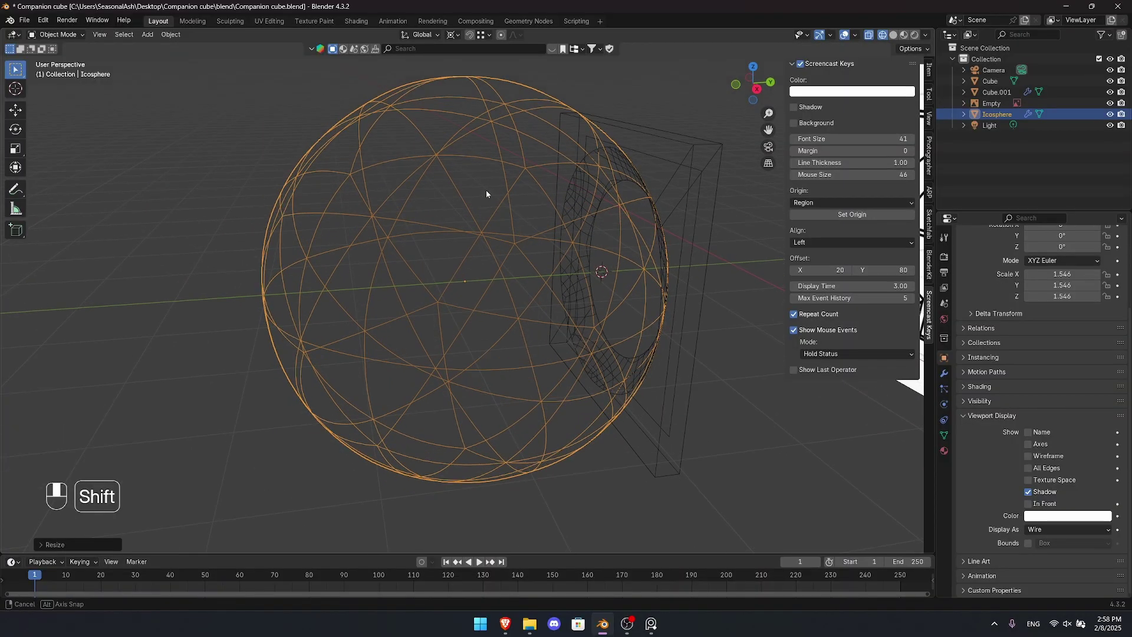
key("shift+s")
left_click(475, 270)
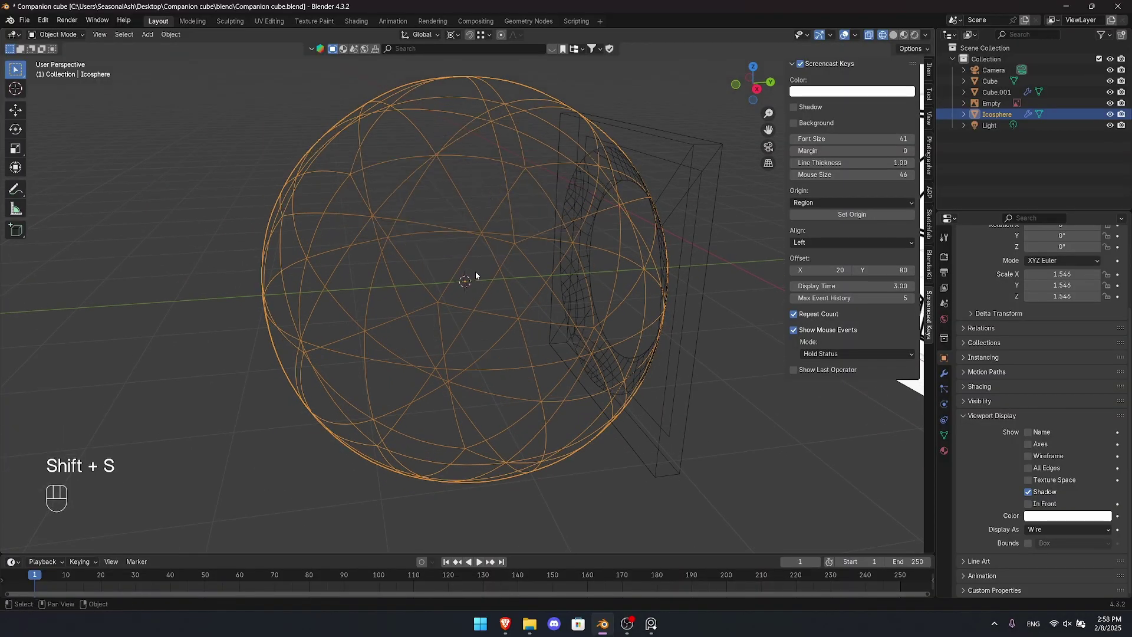
key("Tab")
key("a")
mouse_move(479, 242)
middle_mouse_down("shift")
mouse_move(510, 184)
mouse_move(475, 248)
middle_mouse_up("shift")
key("Tab")
key("shift+s")
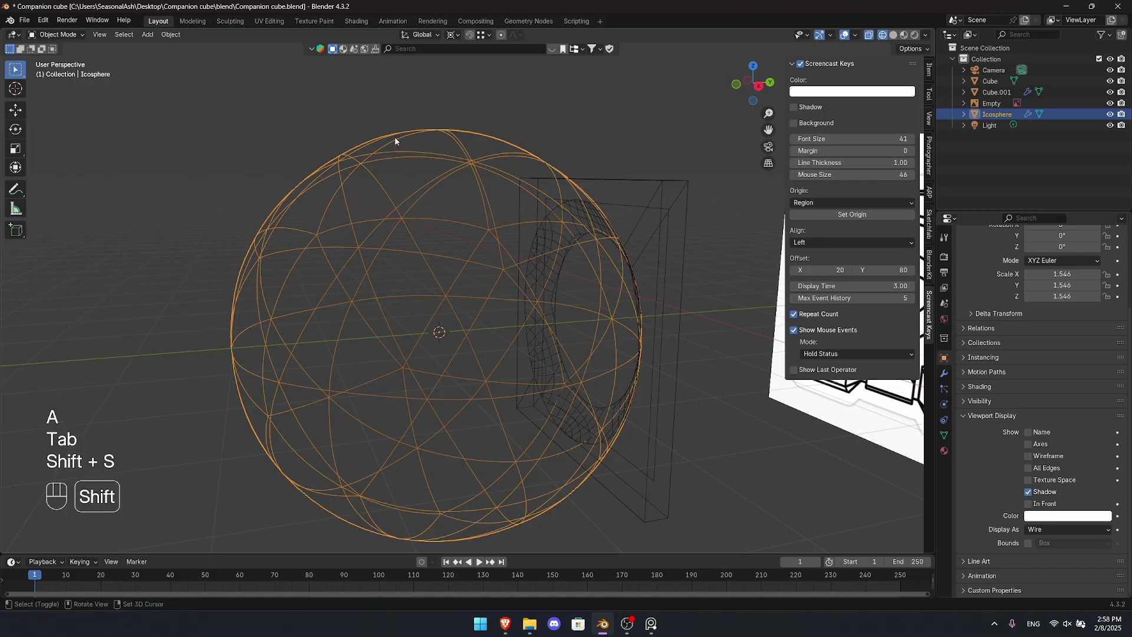
- Add a UV sphere at the 3D cursor and rotate it 90° about the X axis
key("shift+a")
mouse_move(395, 137)
left_click(466, 171)
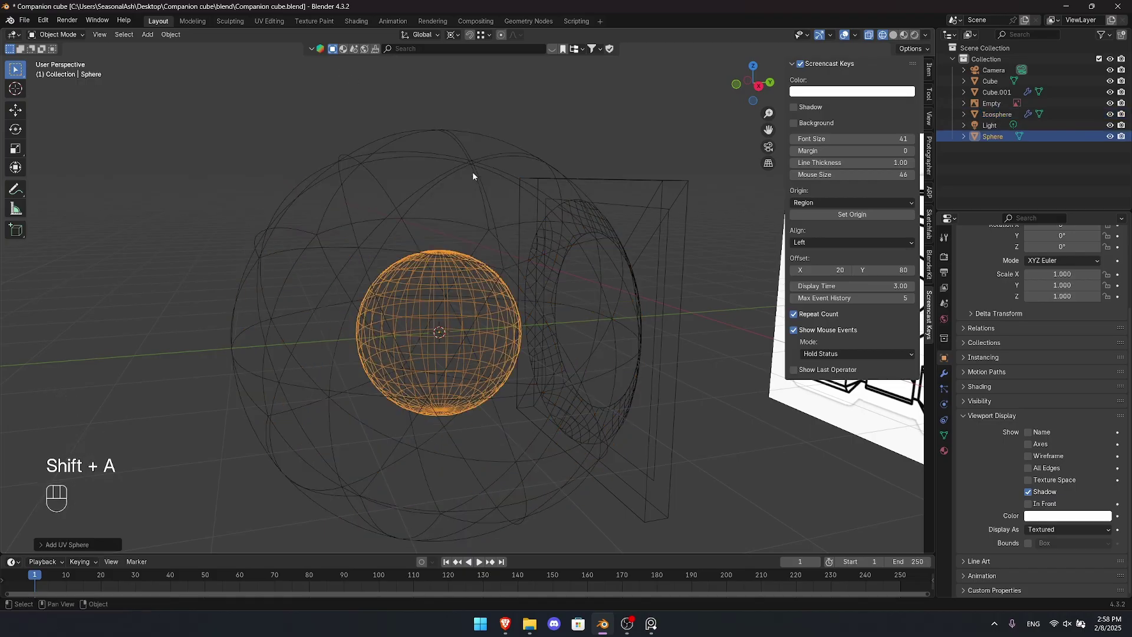
key("r")
key("x")
key("KP_9")
key("KP_0")
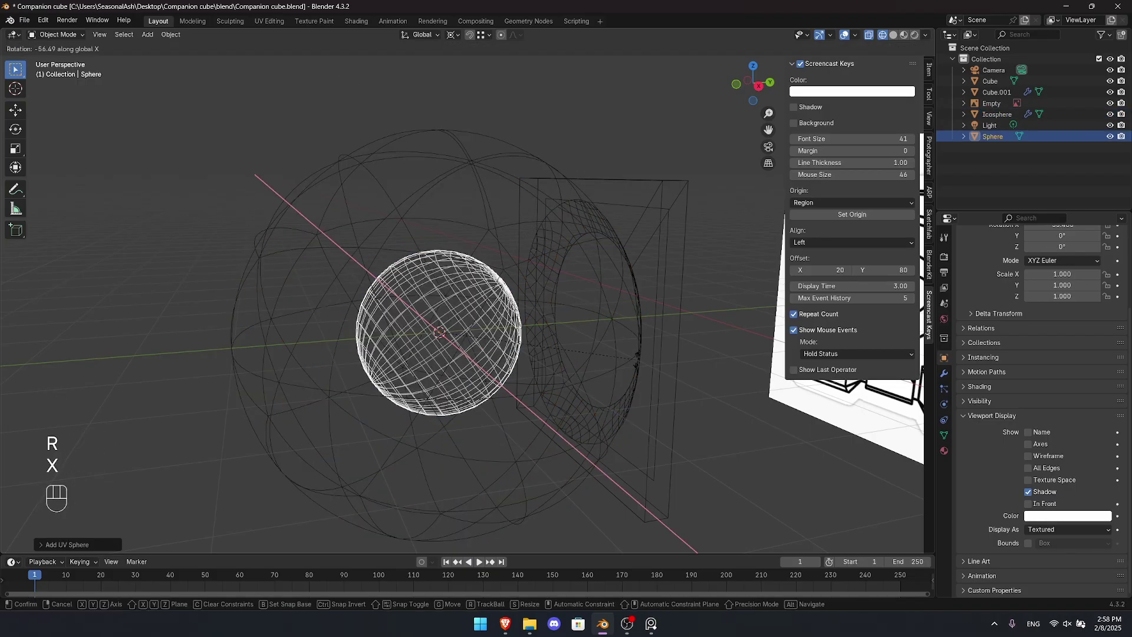
key("KP_Enter")
middle_click_drag(451, 191, 533, 234)
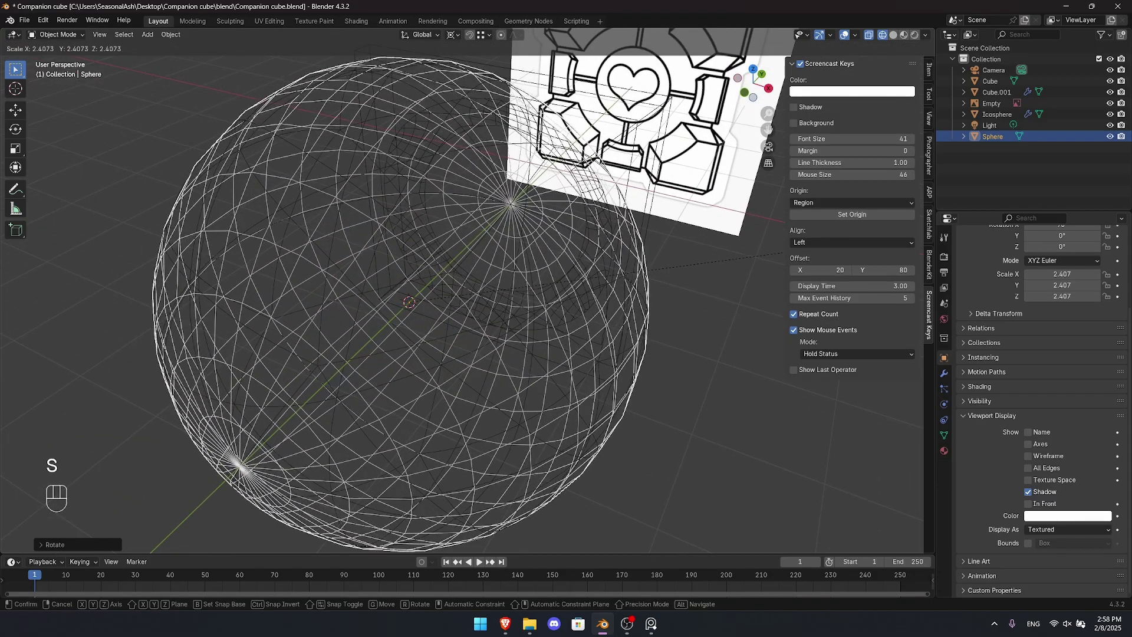
- Scale the UV sphere to about 2.38 and delete the old ico sphere
left_click(808, 242)
left_click(399, 126)
mouse_move(561, 153)
middle_mouse_down("shift")
mouse_move(407, 147)
mouse_move(378, 206)
middle_mouse_up("shift")
key("x")
- Shade the UV sphere smooth and set its viewport display to Wire
left_click(393, 125)
middle_click_drag(377, 207, 601, 219)
left_click(1055, 529)
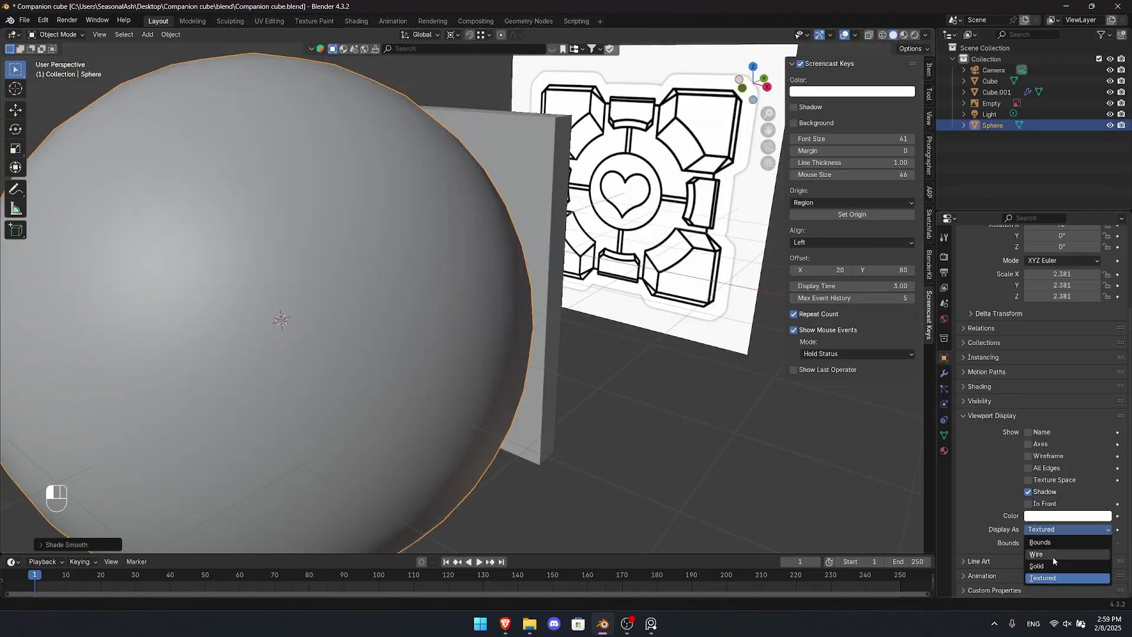
left_click(1052, 555)
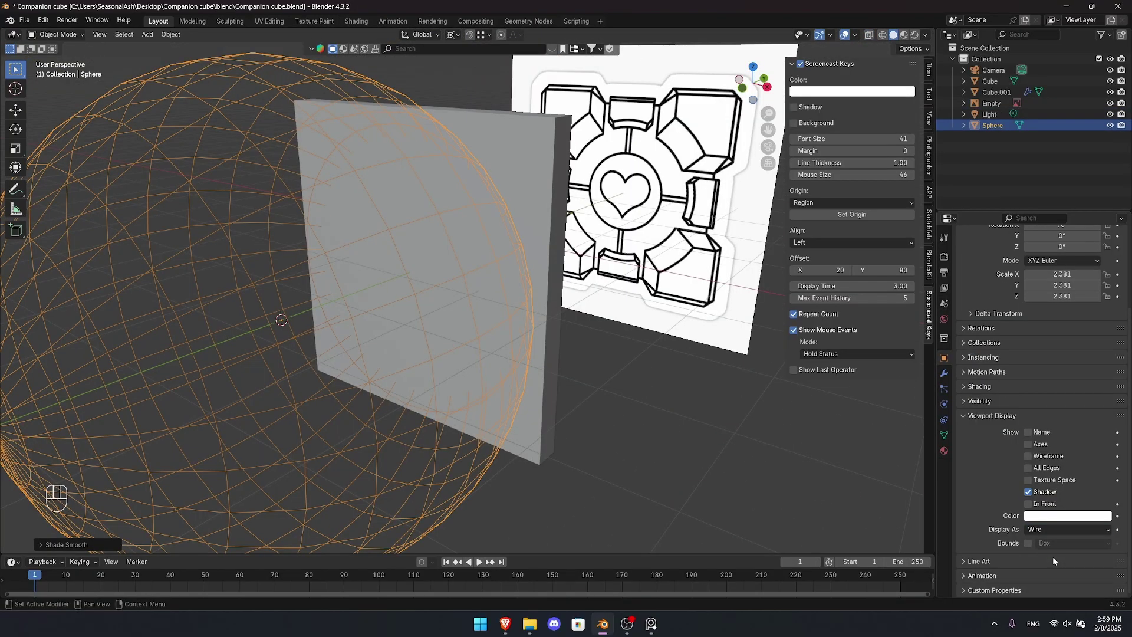
- Set the UV sphere as the cutting object of the slab's Boolean Difference modifier
middle_click_drag(766, 405, 834, 402, "shift")
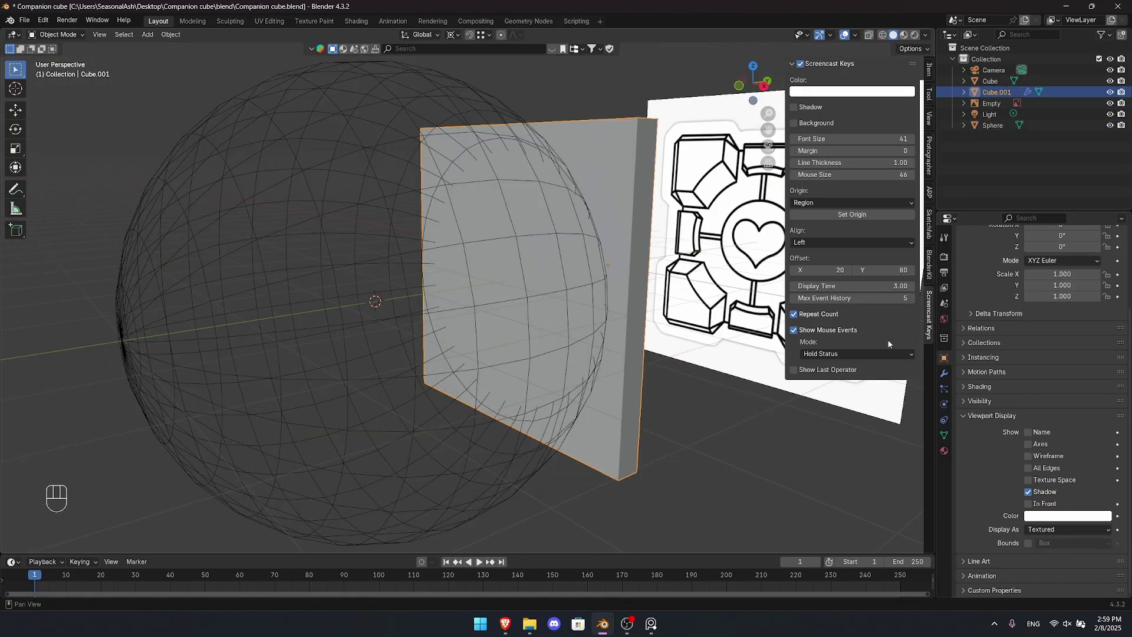
left_click(942, 372)
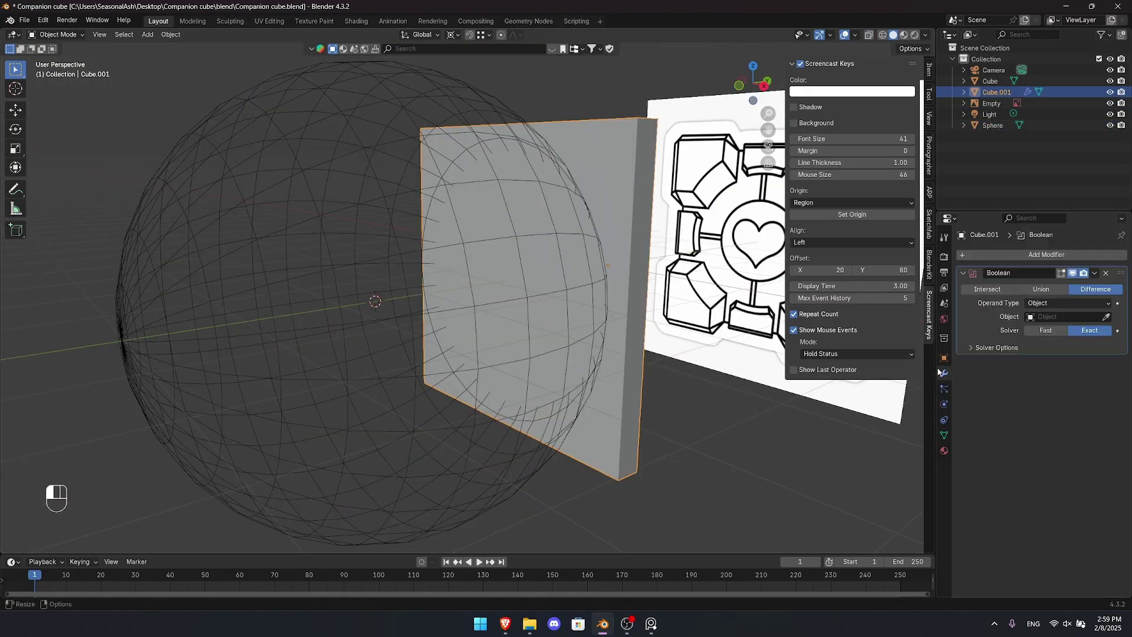
left_click(281, 124)
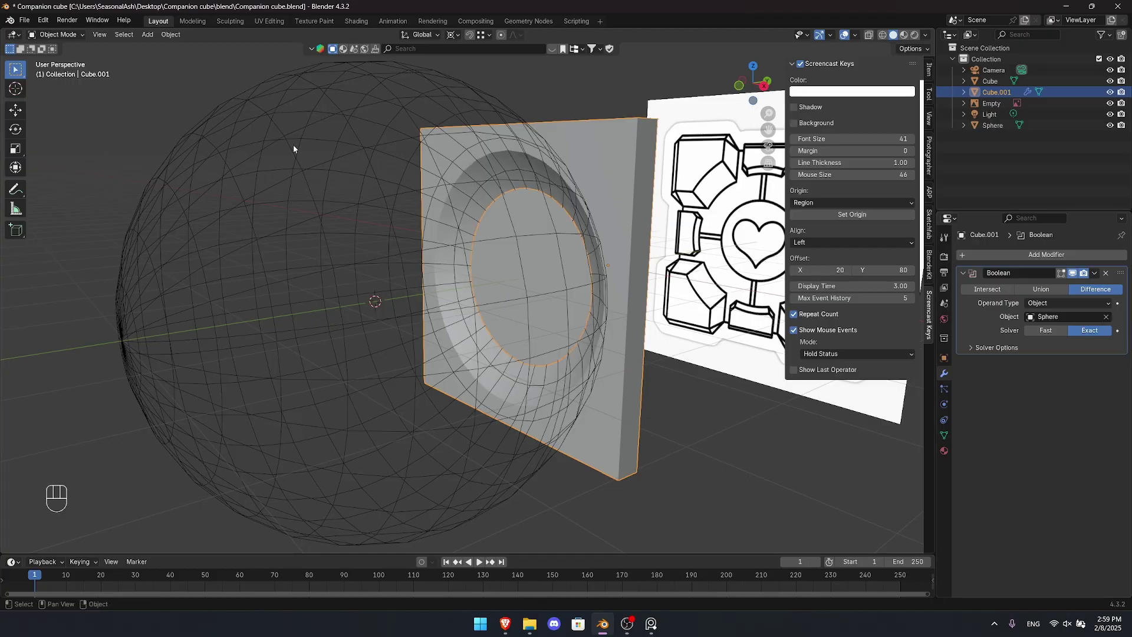
- Hide the UV sphere and compare the slab's round cut with the reference arcs in see-through wireframe front view
left_click(304, 155)
key("grave")
middle_click_drag(401, 230, 564, 238)
key("z")
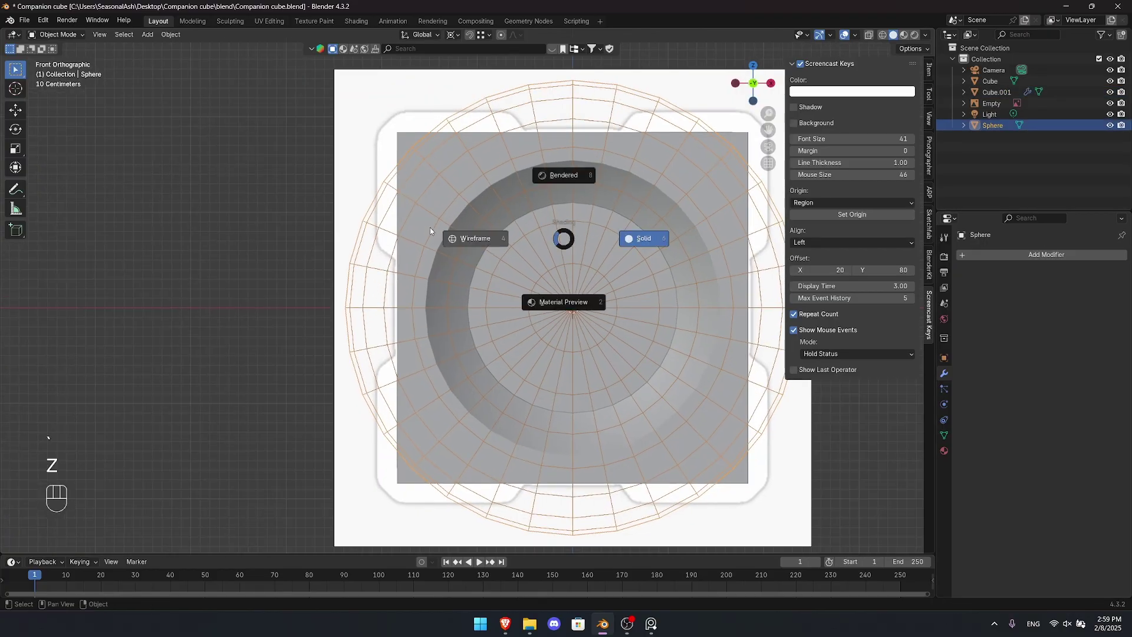
scroll(465, 234, "up", 3)
key("alt+z")
scroll(440, 230, "up", 1)
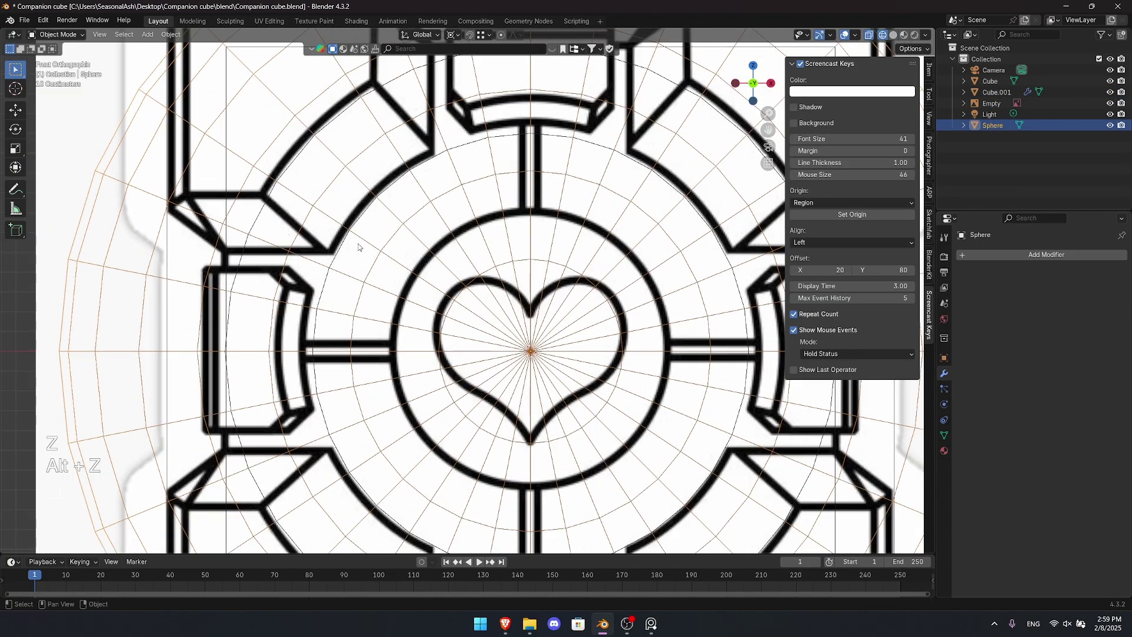
left_click(338, 249)
key("alt+z")
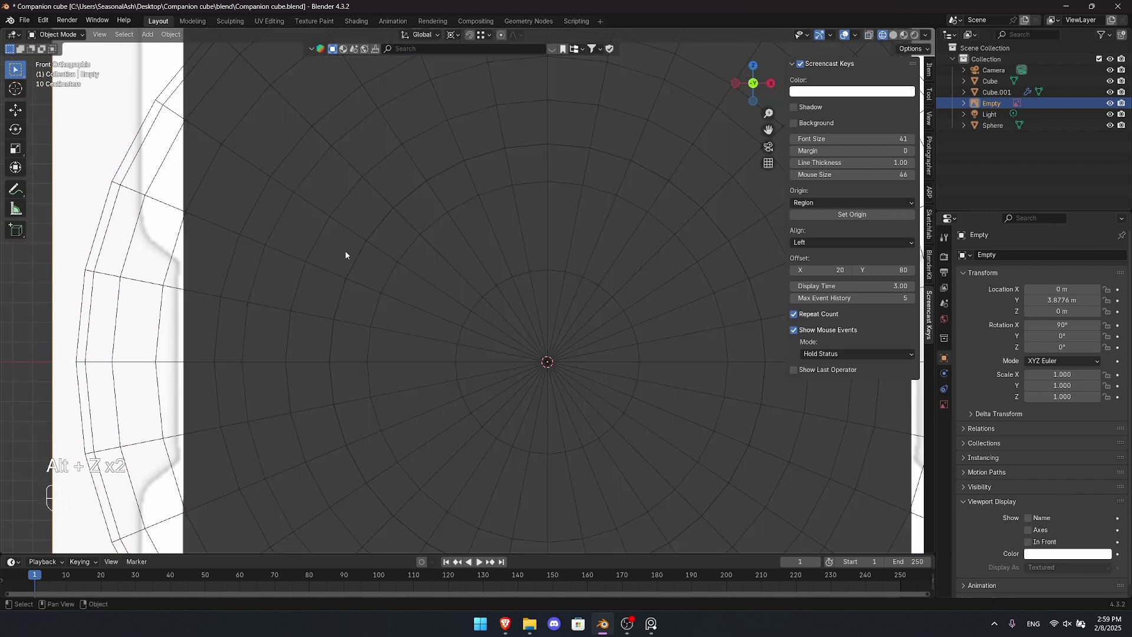
left_click(189, 214)
key("h")
key("alt+z")
scroll(396, 259, "up", 1)
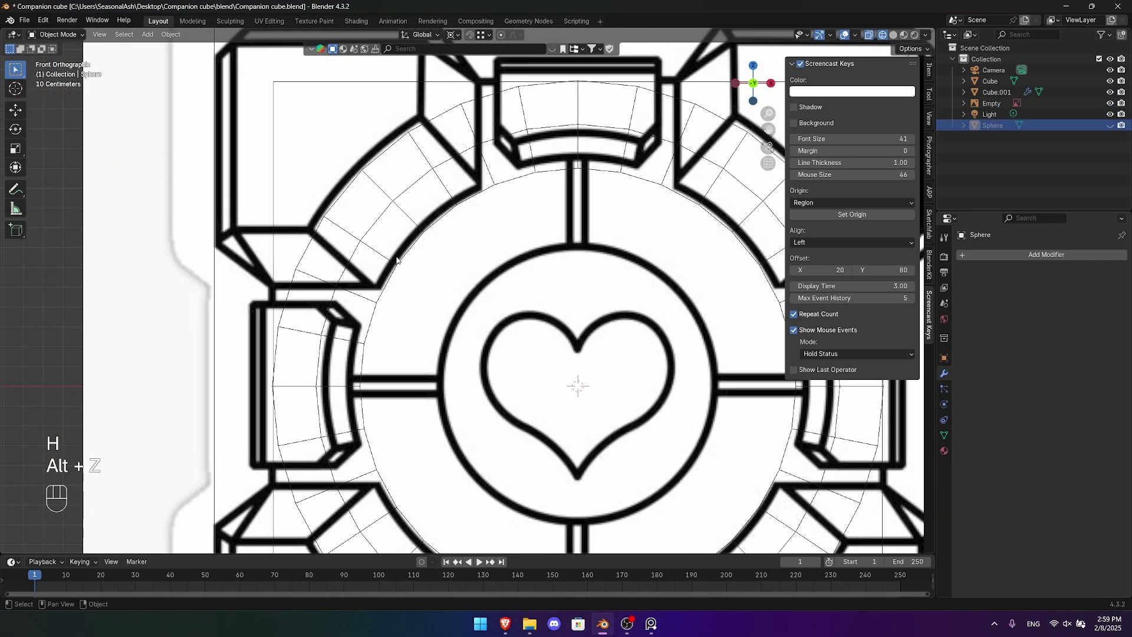
scroll(517, 142, "down", 1)
middle_click_drag(686, 146, 612, 165, "shift")
middle_click_drag(704, 371, 616, 264, "shift")
middle_click_drag(577, 325, 580, 265, "shift")
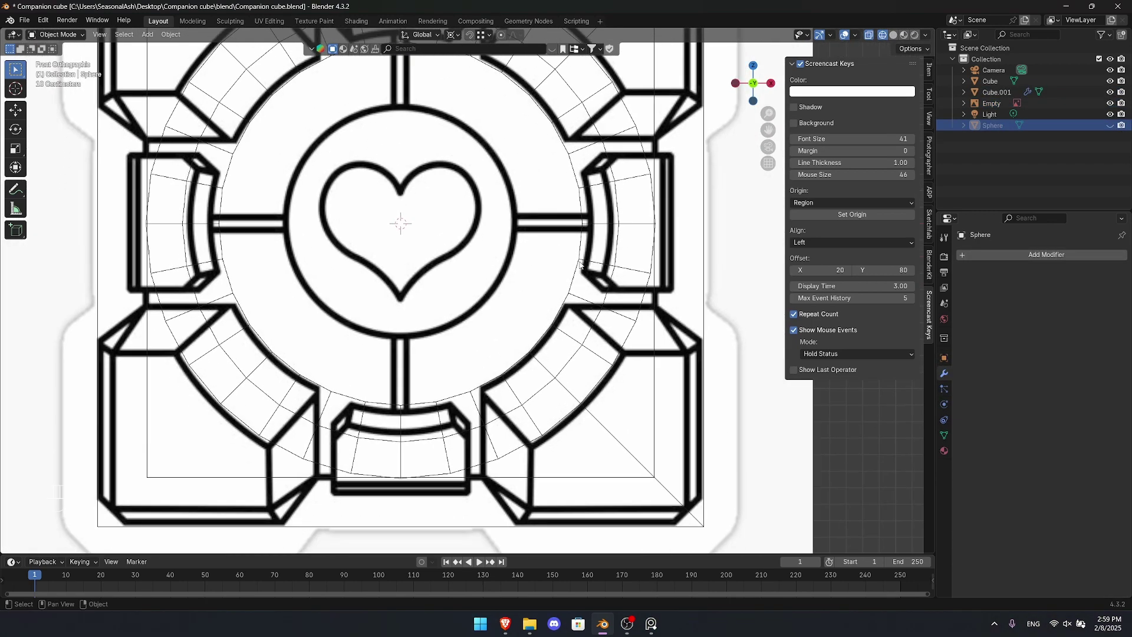
- Unhide the UV sphere, fine-tune its scale to fit the corner block arcs, and hide it again
key("alt+h")
scroll(426, 229, "down", 1)
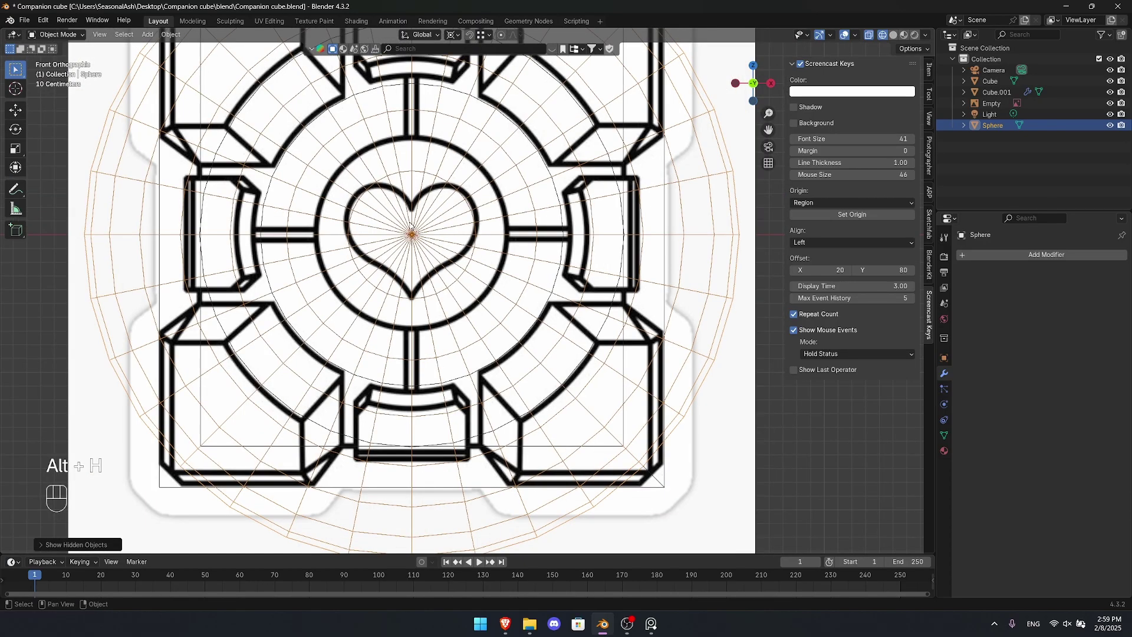
left_click(413, 231)
left_click(474, 224)
scroll(473, 225, "up", 2)
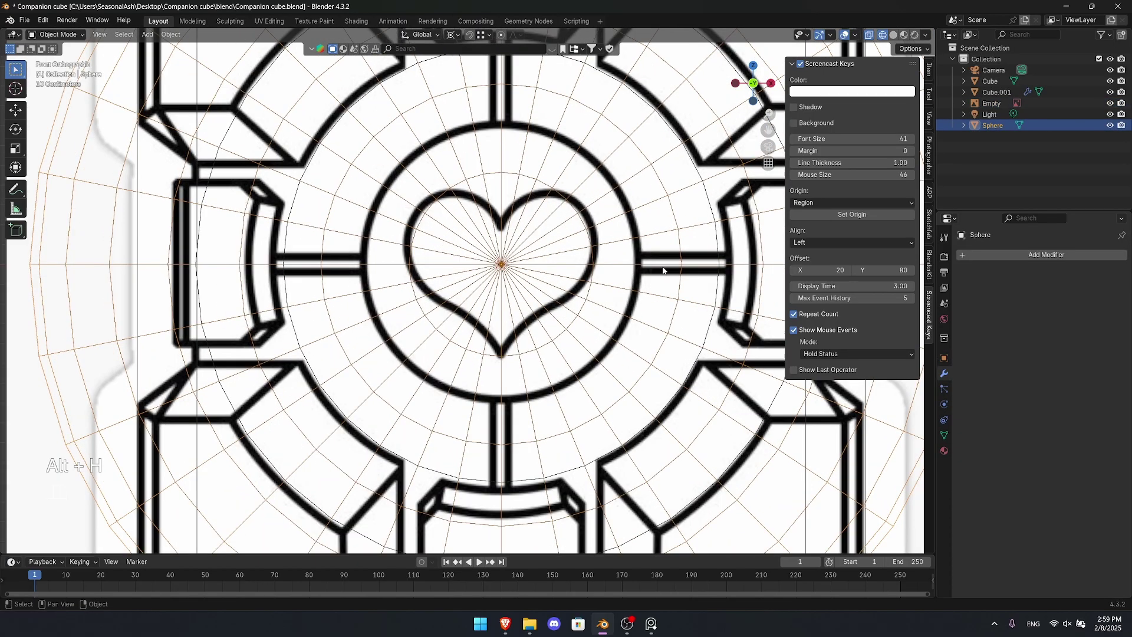
key("s")
key("h")
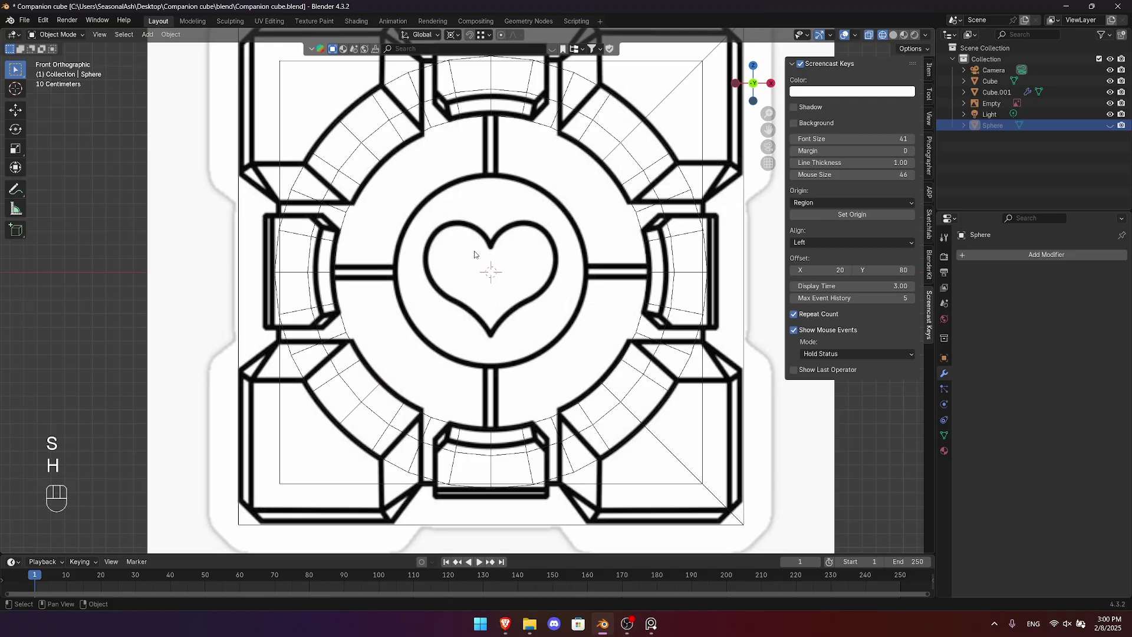
- Check the resized cut's inner and outer rims at all four corner blocks against the reference
left_click(331, 212)
scroll(331, 213, "down", 1)
scroll(354, 209, "up", 4)
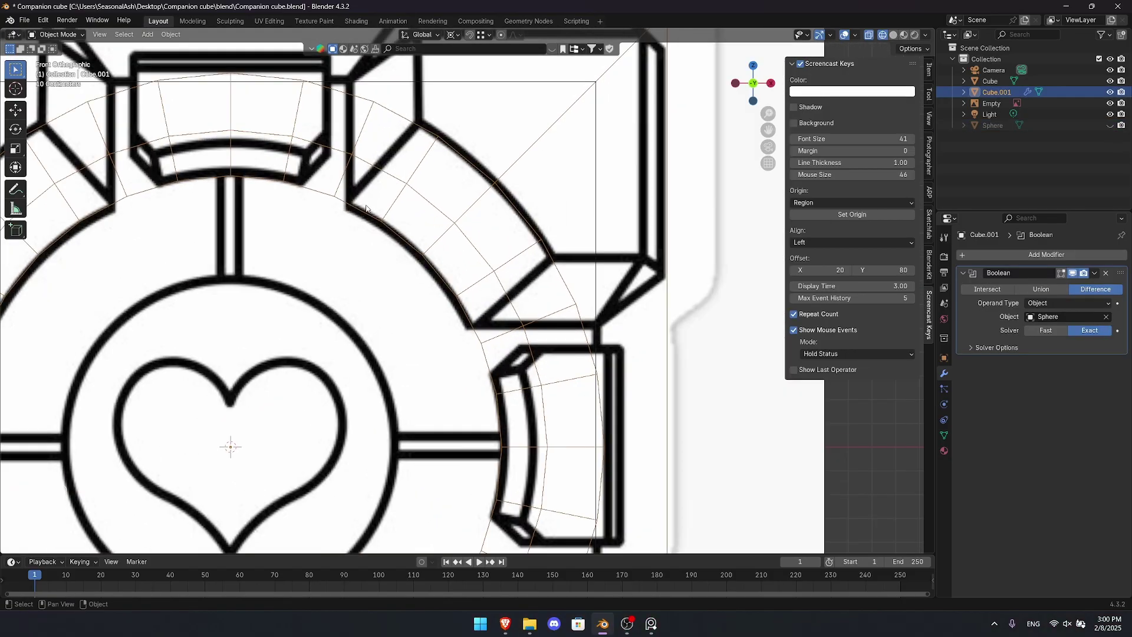
middle_click_drag(509, 436, 482, 253, "shift")
middle_click_drag(431, 406, 508, 235, "shift")
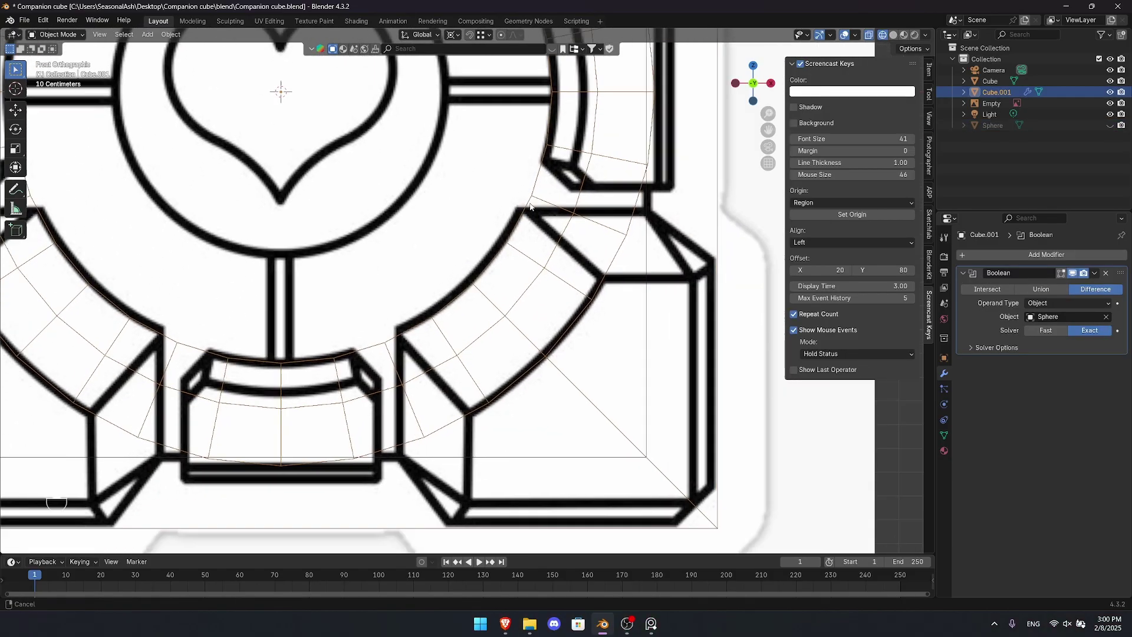
middle_click_drag(185, 307, 520, 544, "shift")
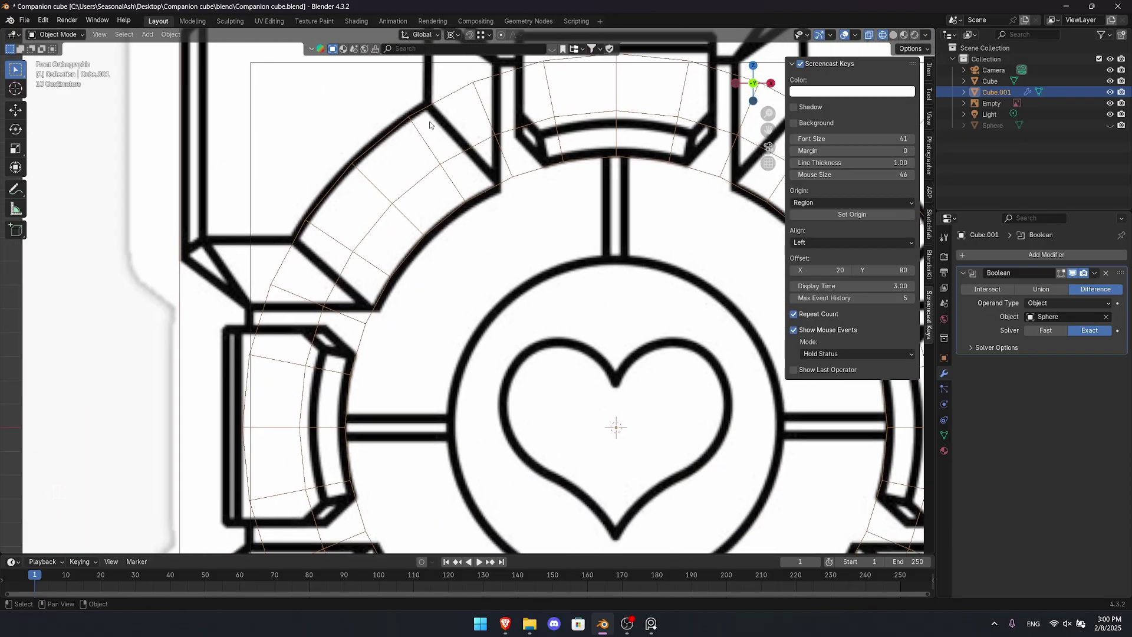
scroll(429, 121, "down", 3)
middle_click_drag(569, 216, 274, 270, "shift")
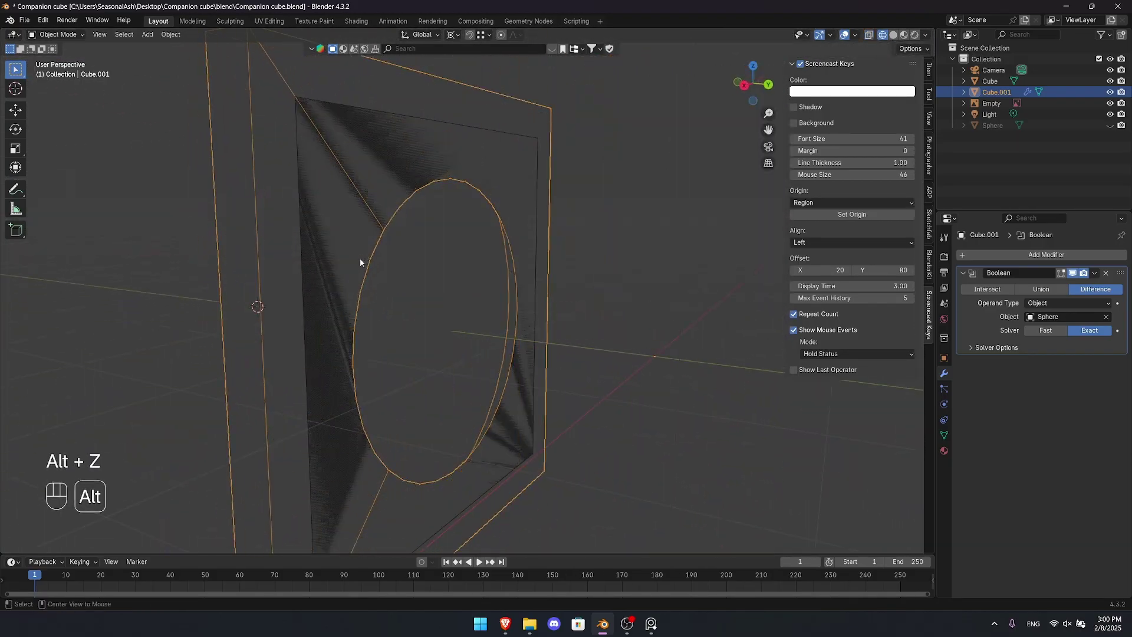
scroll(394, 269, "down", 2)
left_click(395, 270)
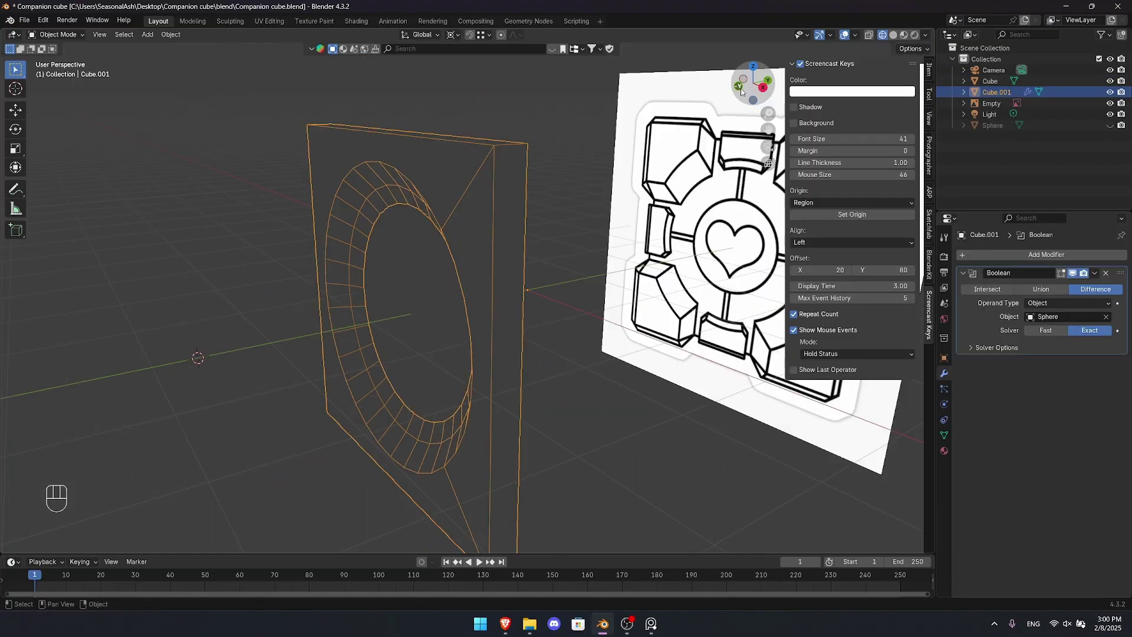
left_click(744, 86)
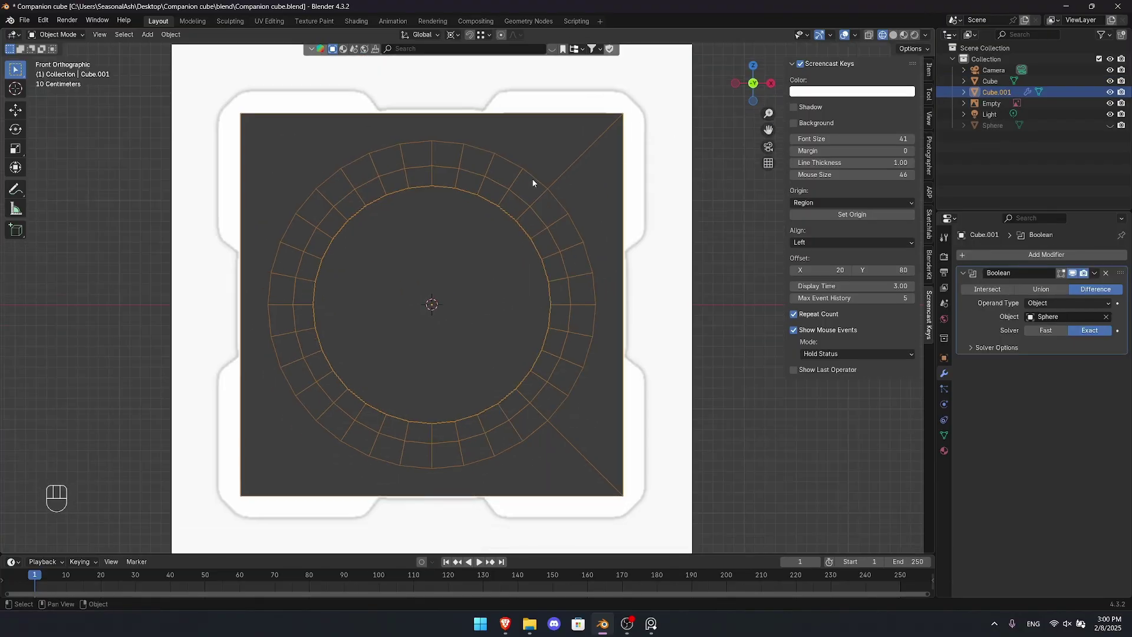
key("alt+z")
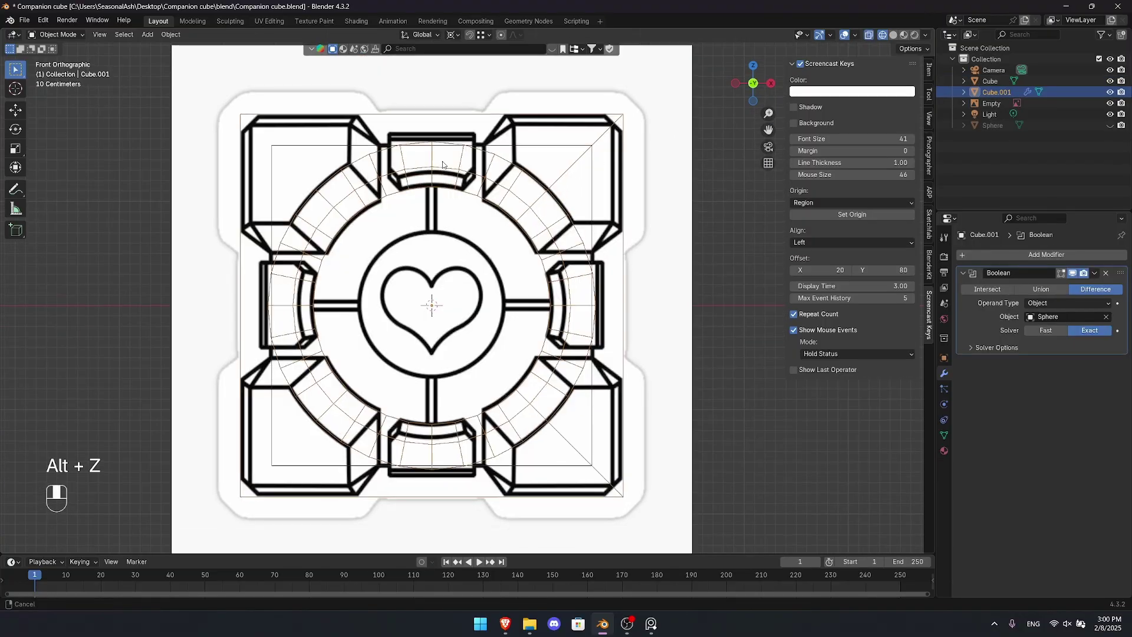
key("alt+z")
- Add a centered vertical loop cut to the slab and bevel it to the width of the gap between the corner blocks
middle_click_drag(473, 185, 418, 208)
key("Tab")
key("alt+z")
key("ctrl+r")
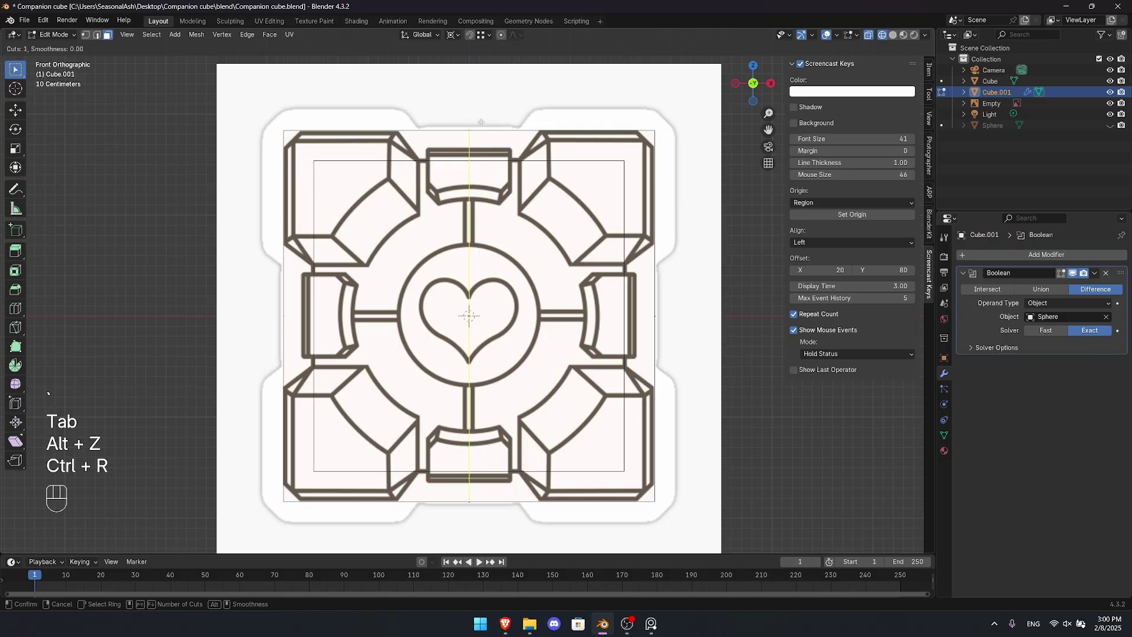
left_click(549, 121)
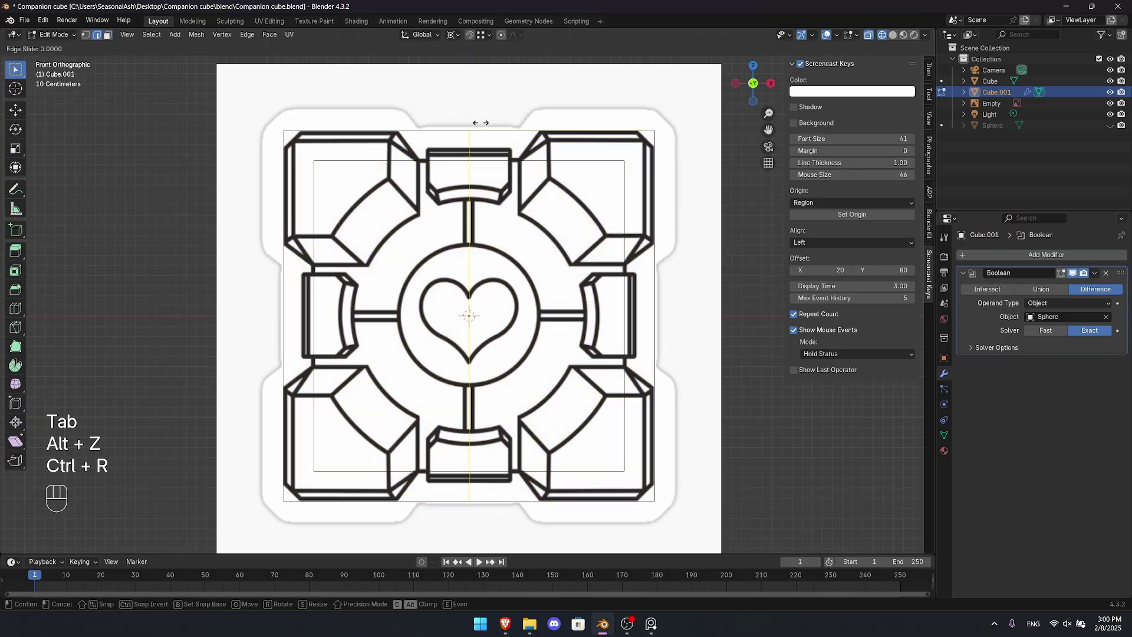
right_click(550, 122)
scroll(511, 169, "up", 1)
key("ctrl+b")
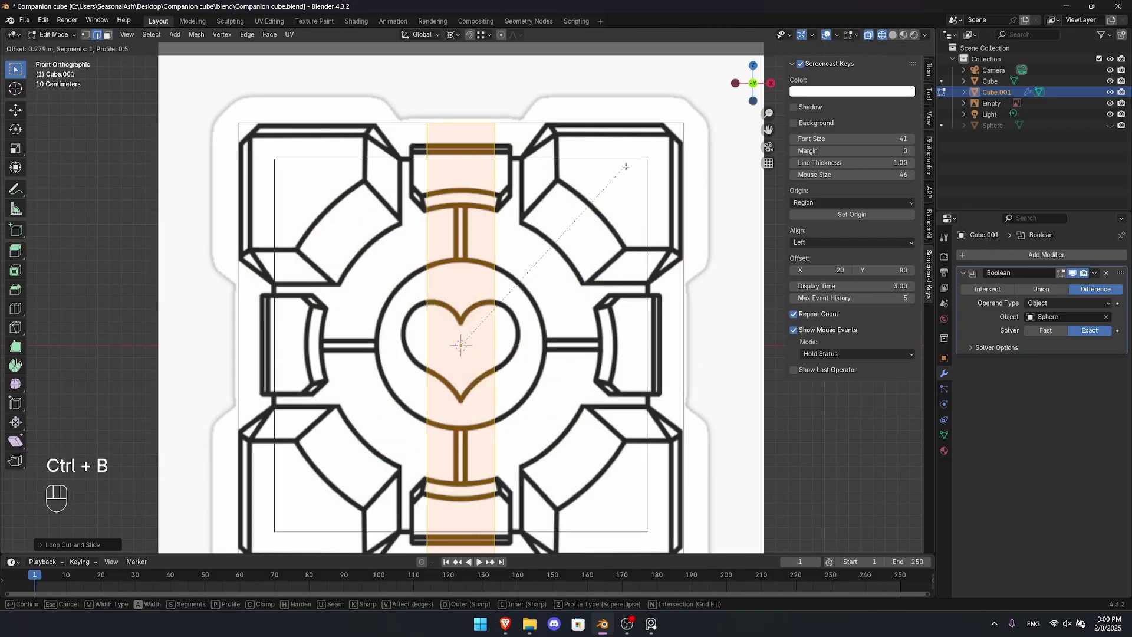
left_click(659, 165)
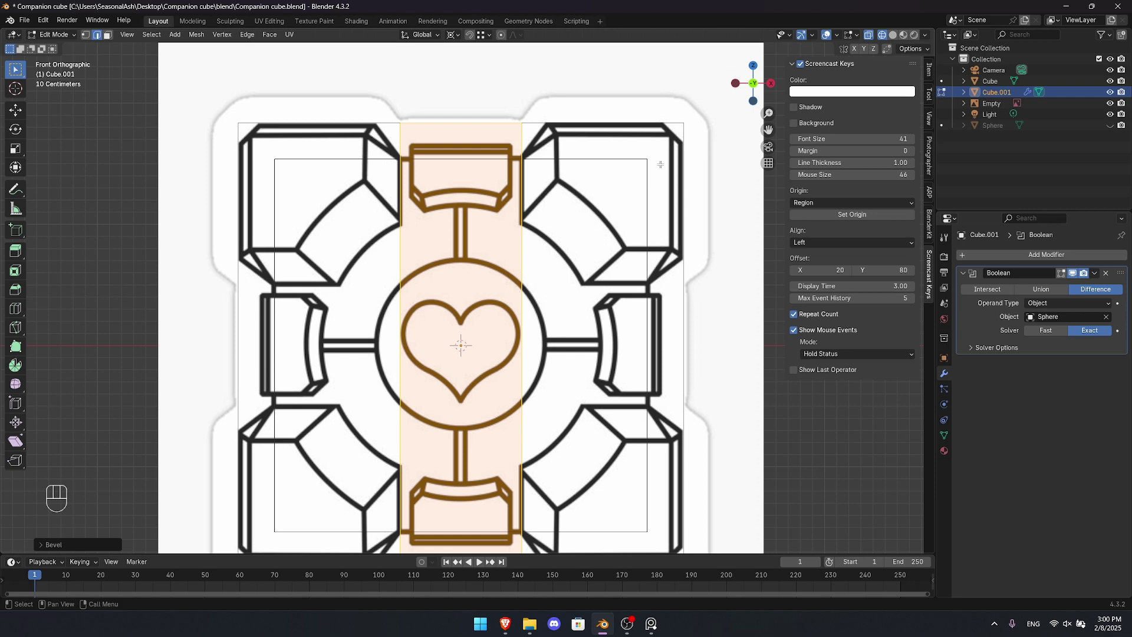
- Add a centered horizontal loop cut and bevel it by about 0.51 m to match the gap between upper and lower corner blocks
key("ctrl+r")
left_click(538, 335)
key("ctrl+b")
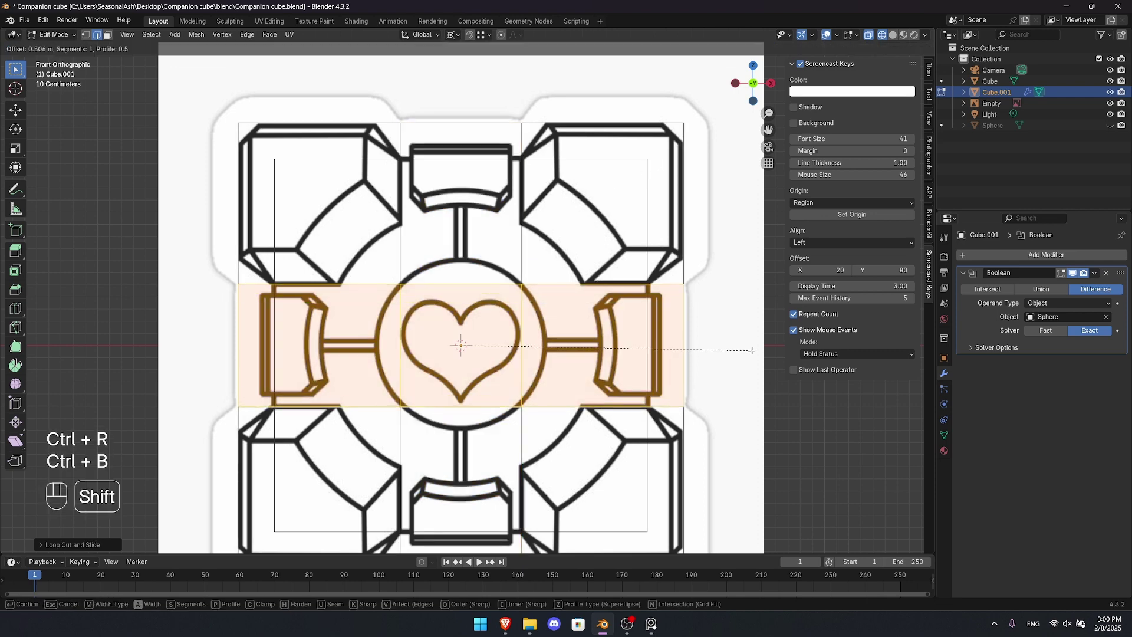
left_click(751, 350)
- Delete the slab's cross-shaped middle faces so that only the four corner blocks remain
key("3")
scroll(488, 151, "down", 2)
left_click_drag(426, 413, 493, 373, "shift")
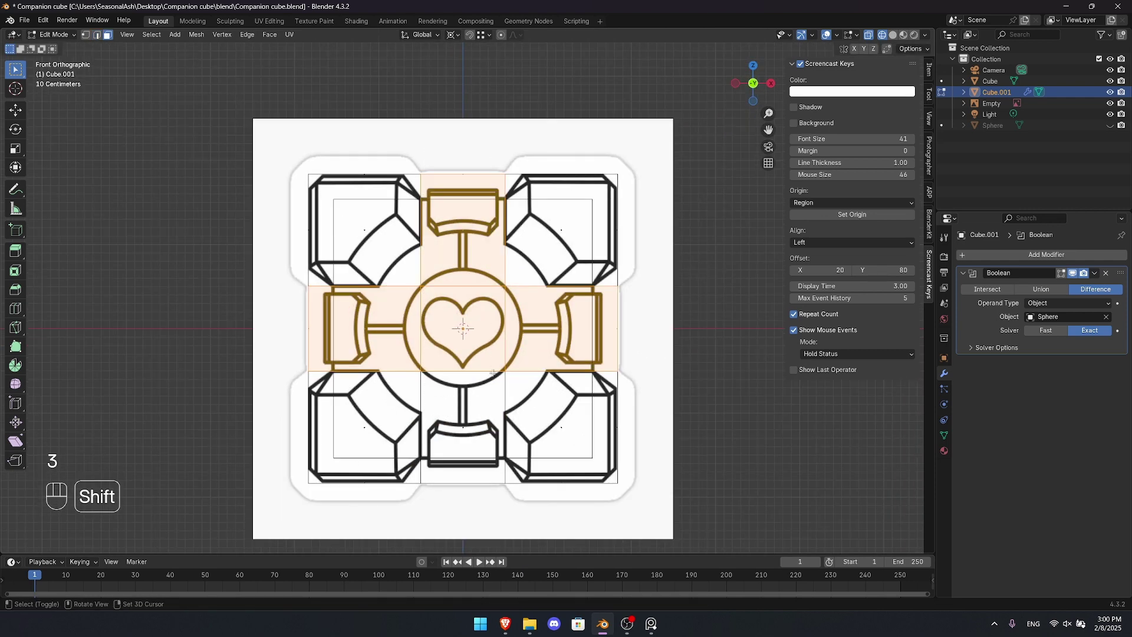
left_click_drag(440, 507, 439, 508, "shift")
key("alt+z")
key("x")
key("Tab")
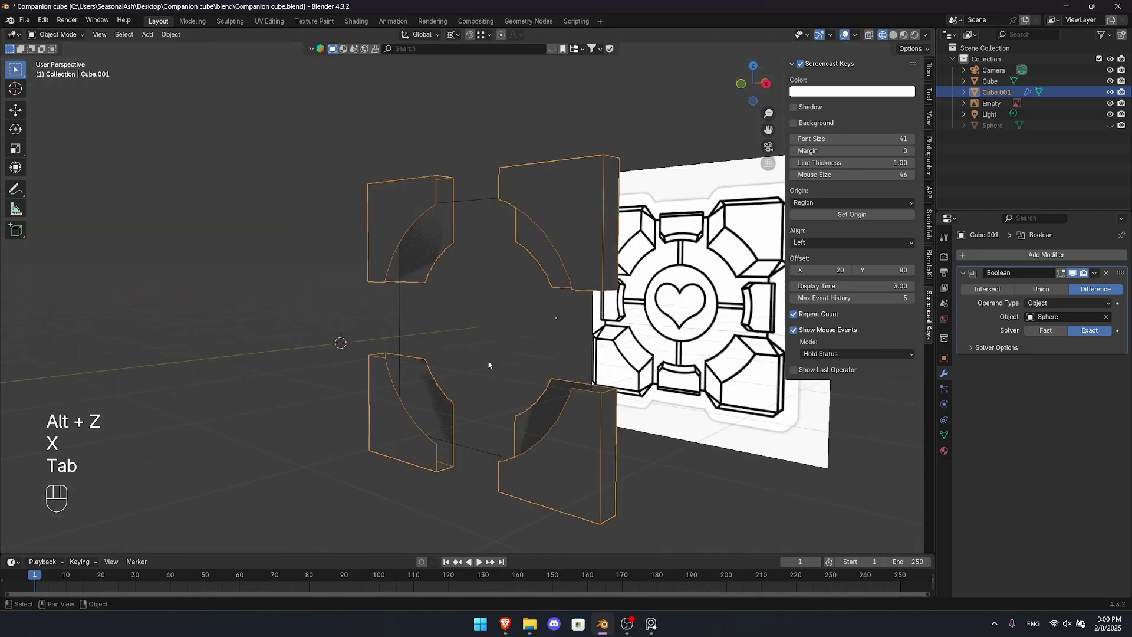
- Delete the back faces of the four corner blocks
middle_click_drag(487, 359, 660, 352)
key("Tab")
key("2")
left_click(539, 127)
middle_click_drag(520, 163, 672, 186)
key("3")
left_click(502, 166)
left_click(649, 201, "shift")
left_click(652, 443, "shift")
left_click(490, 370, "shift")
key("x")
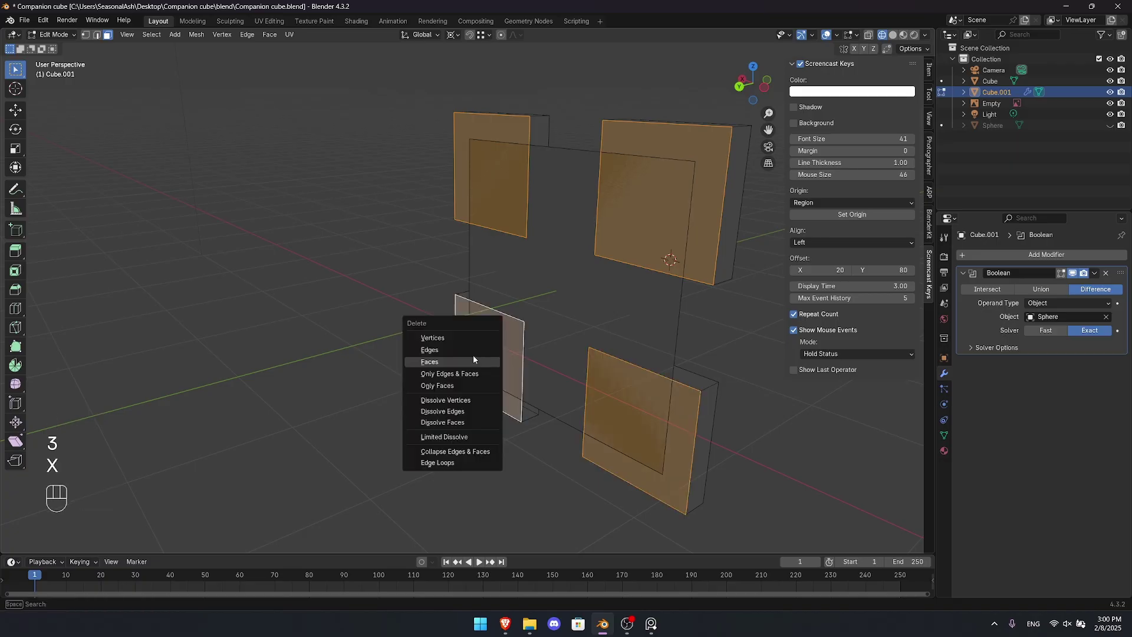
left_click(473, 357)
key("Tab")
- Add a Solidify modifier with a thickness of 0.55 m to the corner blocks
middle_click_drag(468, 339, 559, 317)
left_click(982, 254)
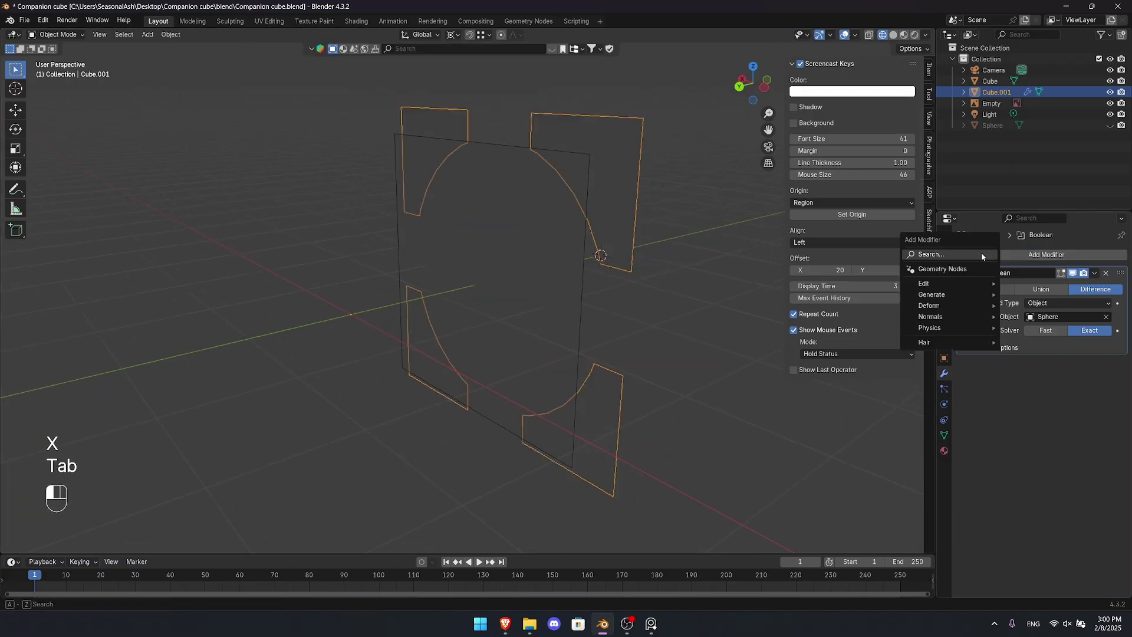
type("sol")
key("Return")
middle_click_drag(673, 257, 623, 277)
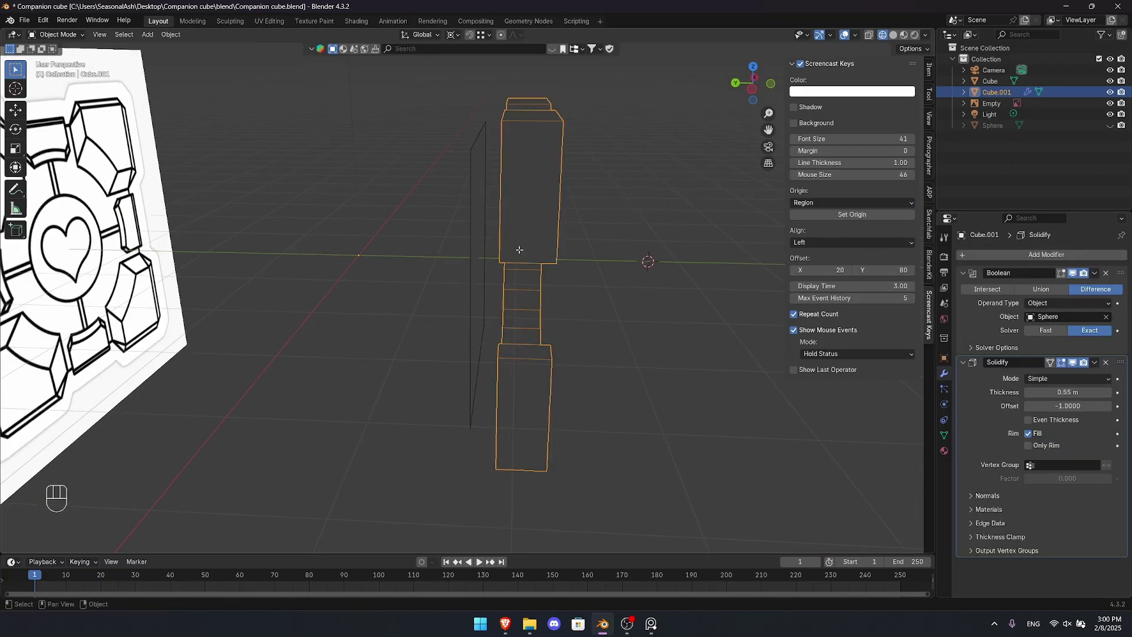
- Recalculate the normals of all corner block faces to the inside
key("Tab")
key("a")
key("ctrl+shift+n")
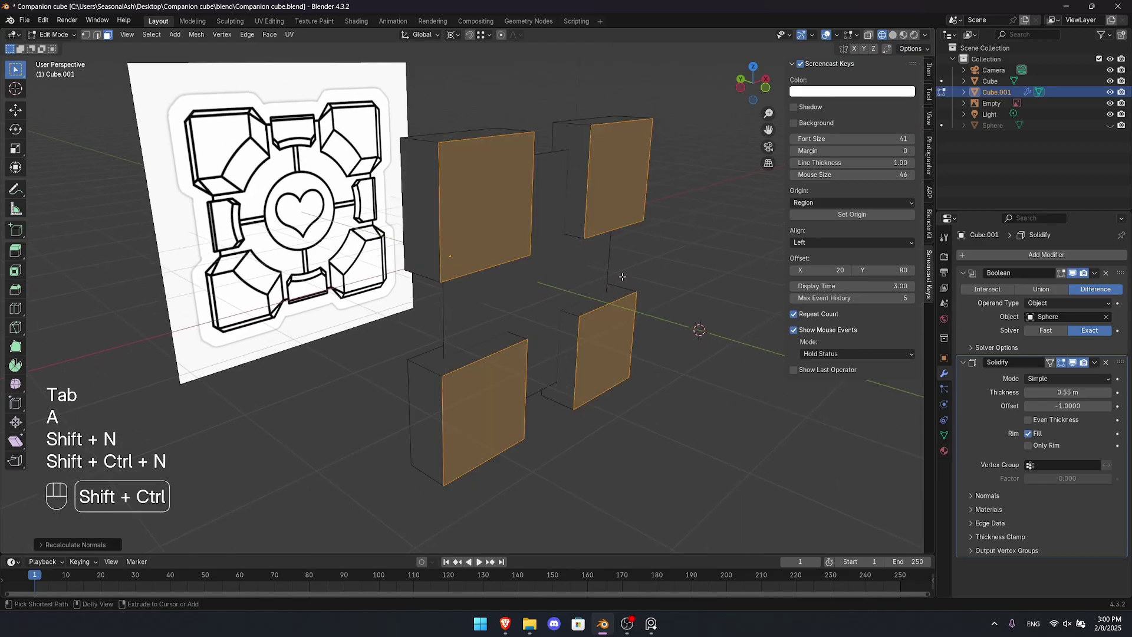
key("Tab")
mouse_move(538, 262)
middle_mouse_down()
mouse_move(465, 222)
mouse_move(420, 245)
mouse_move(416, 260)
mouse_move(557, 252)
middle_mouse_up()
key("Tab")
key("Tab")
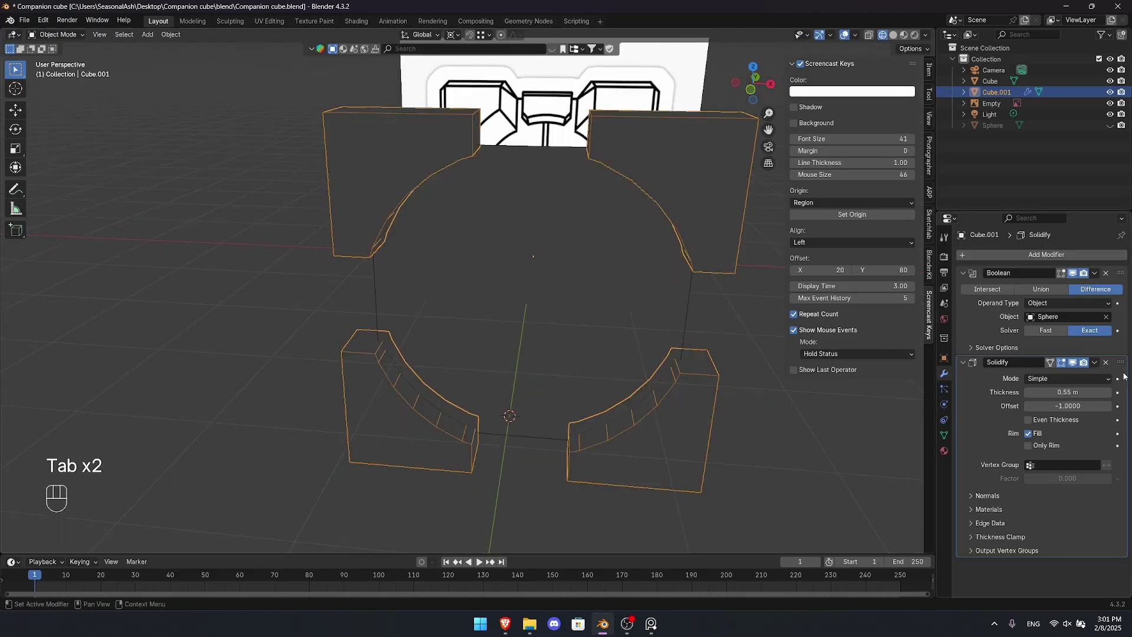
- Move the Solidify modifier above the Boolean and show the carved blocks in solid front view without overlays
left_click_drag(1121, 362, 940, 275)
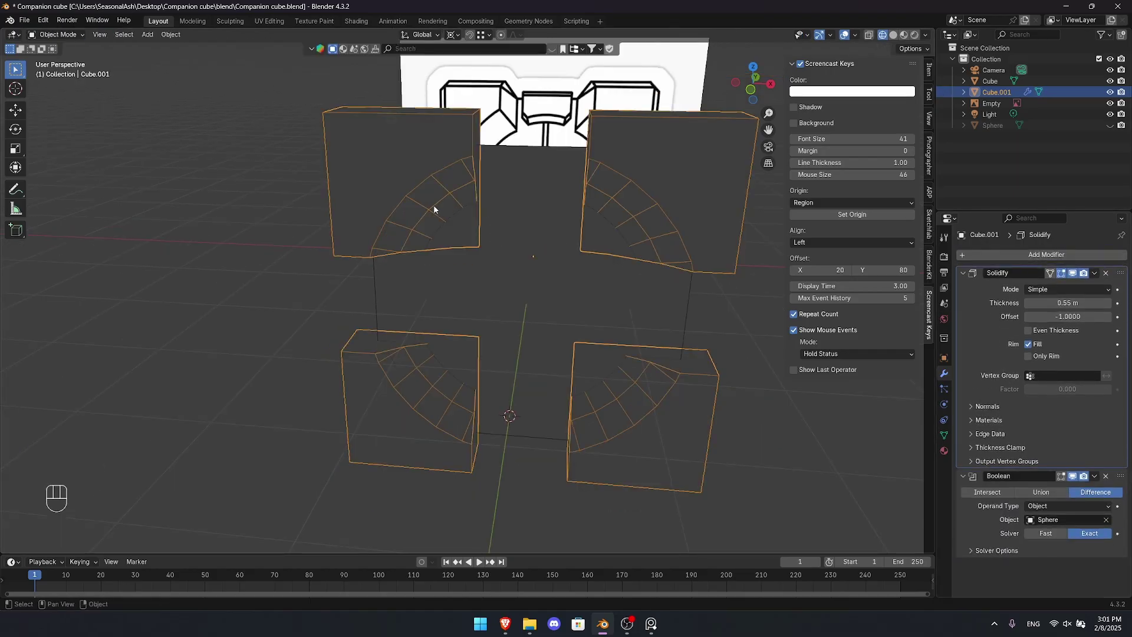
key("alt+z")
key("shift+alt+z")
key("alt+z")
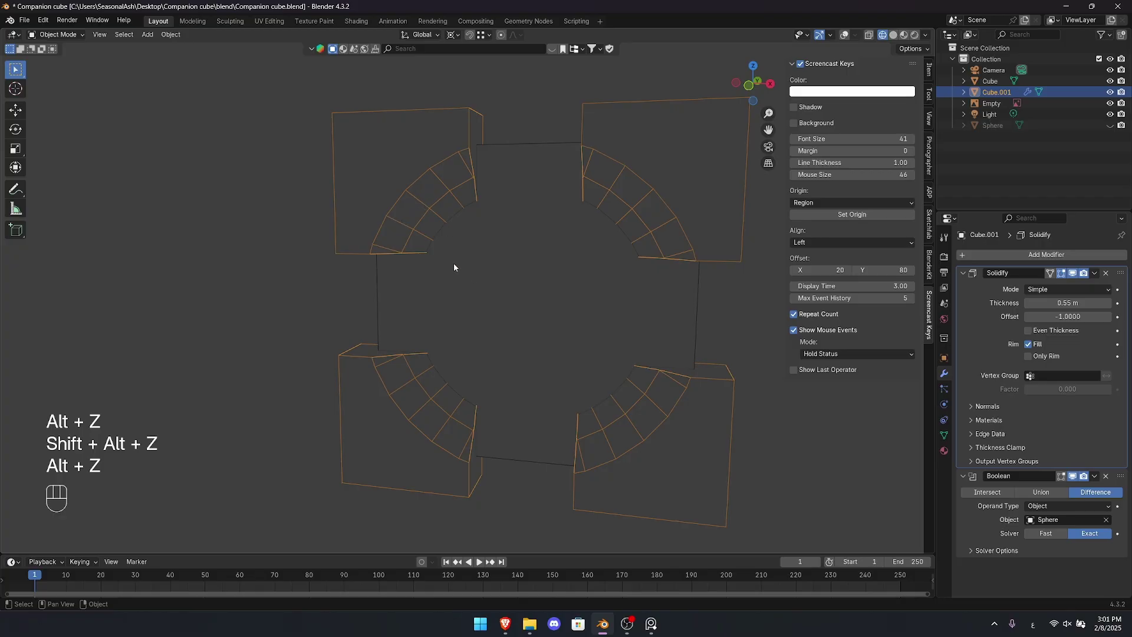
key("z")
key("grave")
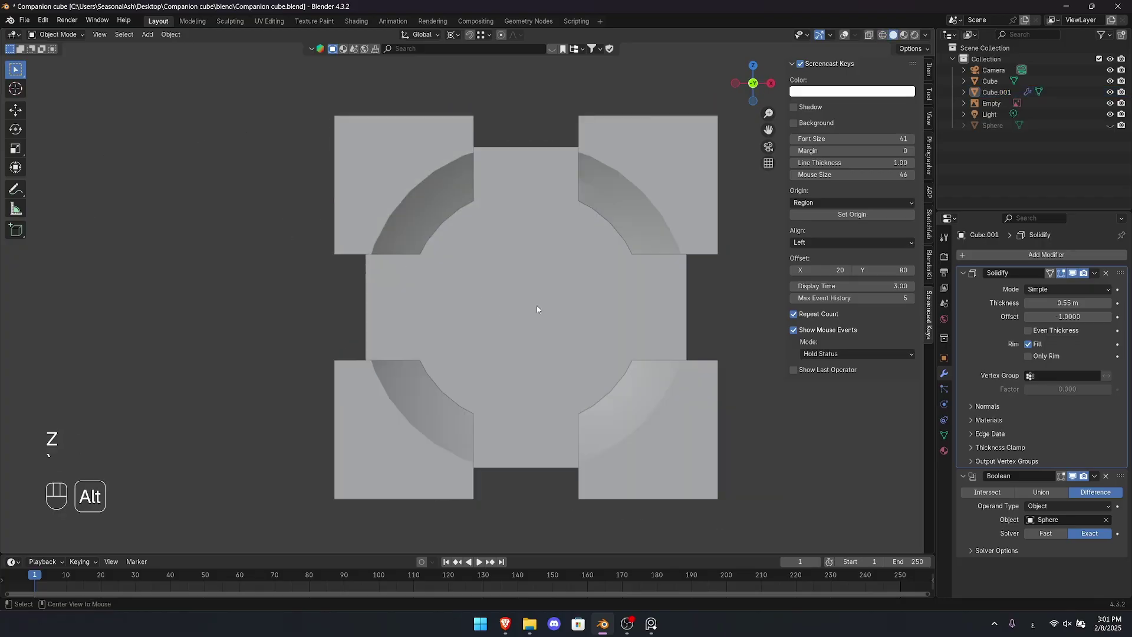
- Compare the carved corner blocks with the reference drawing in see-through front view
key("alt+z")
key("shift+alt+z")
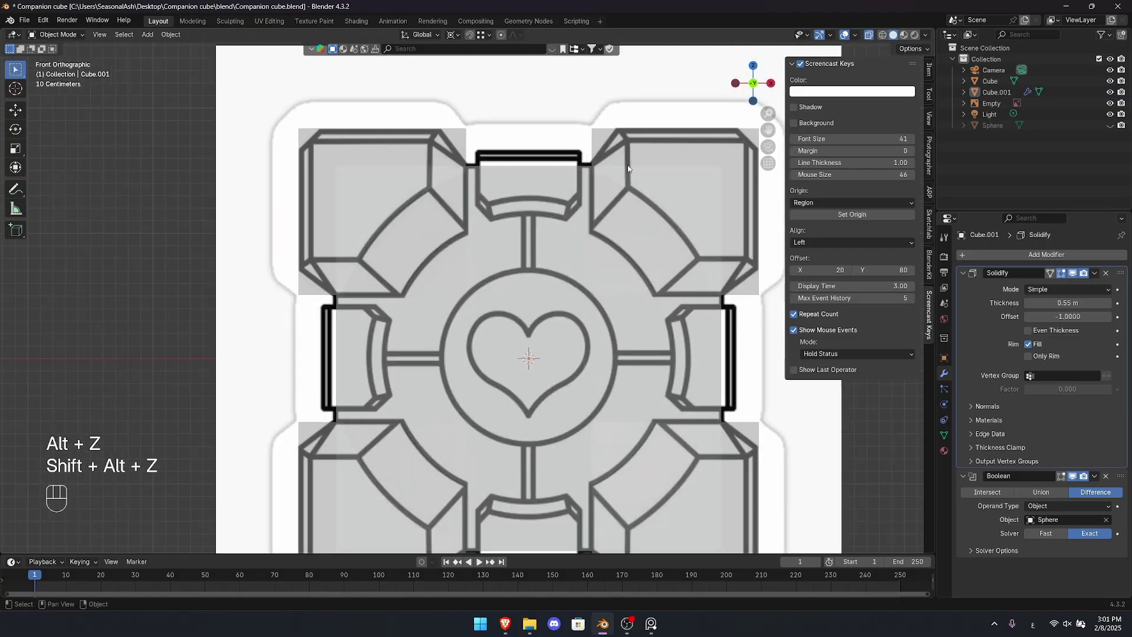
key("shift+alt+z")
key("shift+alt+z")
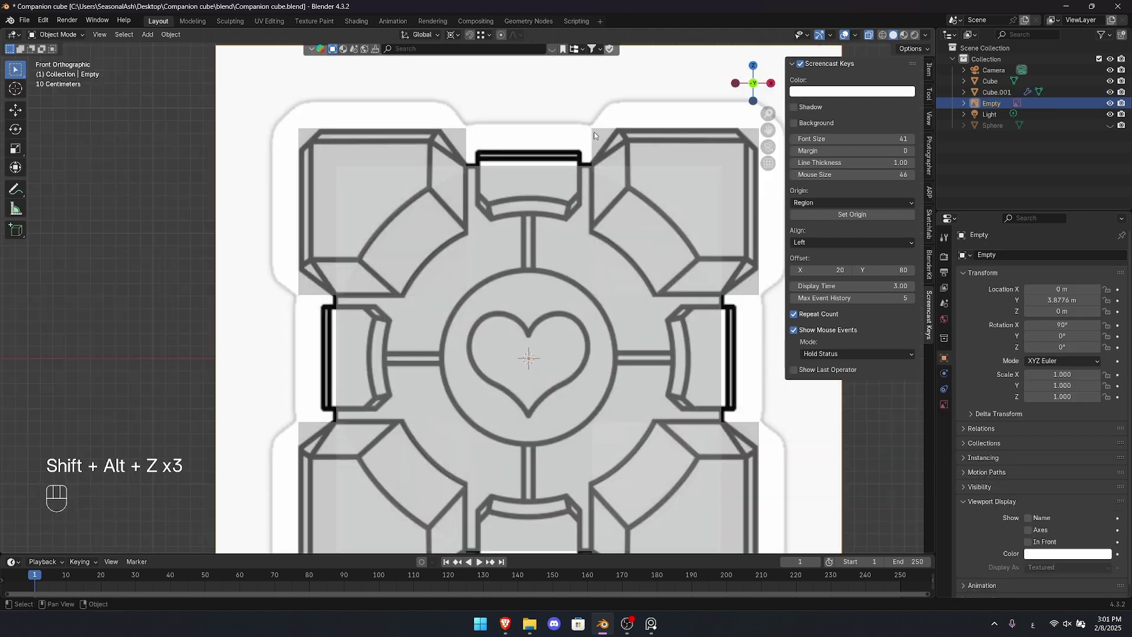
key("alt+z")
middle_click_drag(594, 141, 641, 236)
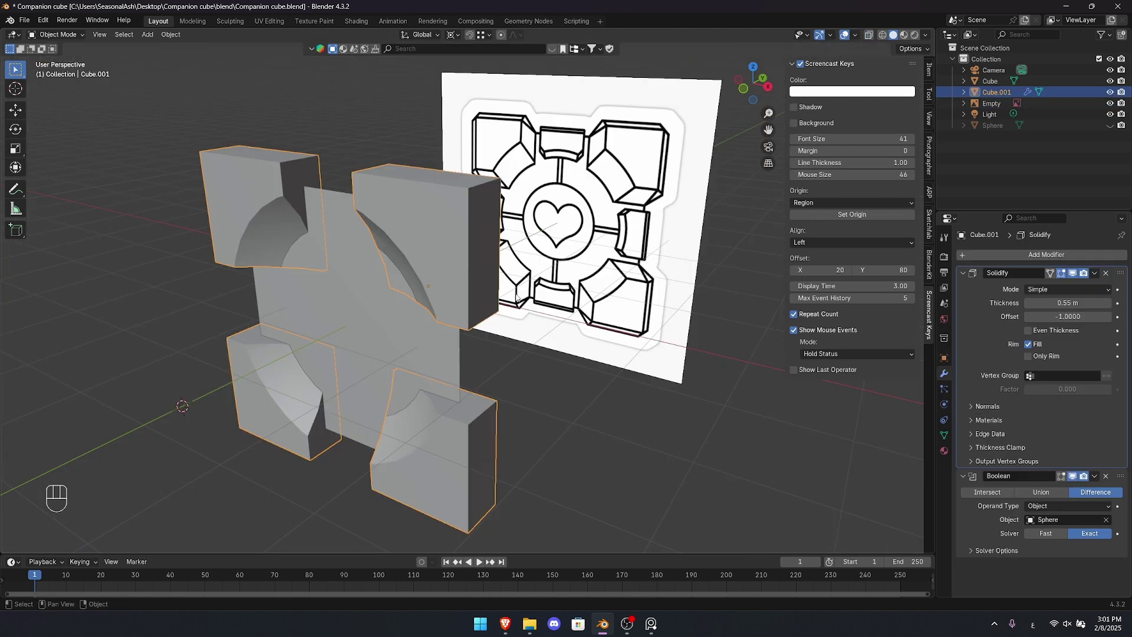
- Duplicate the four corner blocks in place and open the copy in Edit Mode from the front view
left_click(444, 220)
key("Tab")
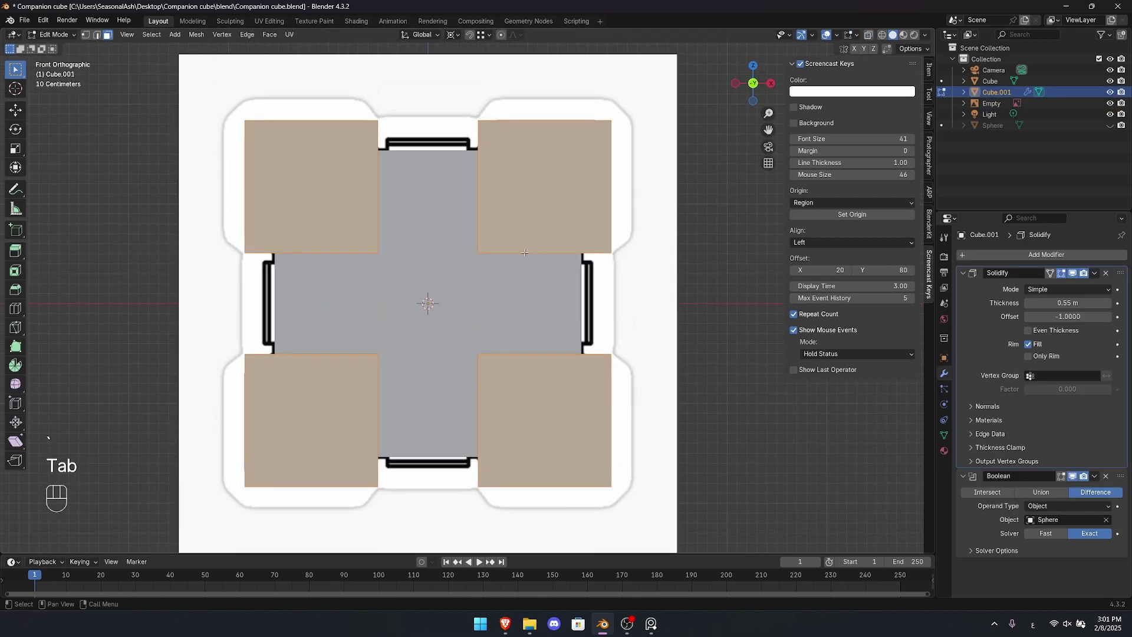
key("Tab")
middle_click_drag(518, 251, 499, 266)
key("shift+d")
key("grave")
left_click(451, 111)
key("Tab")
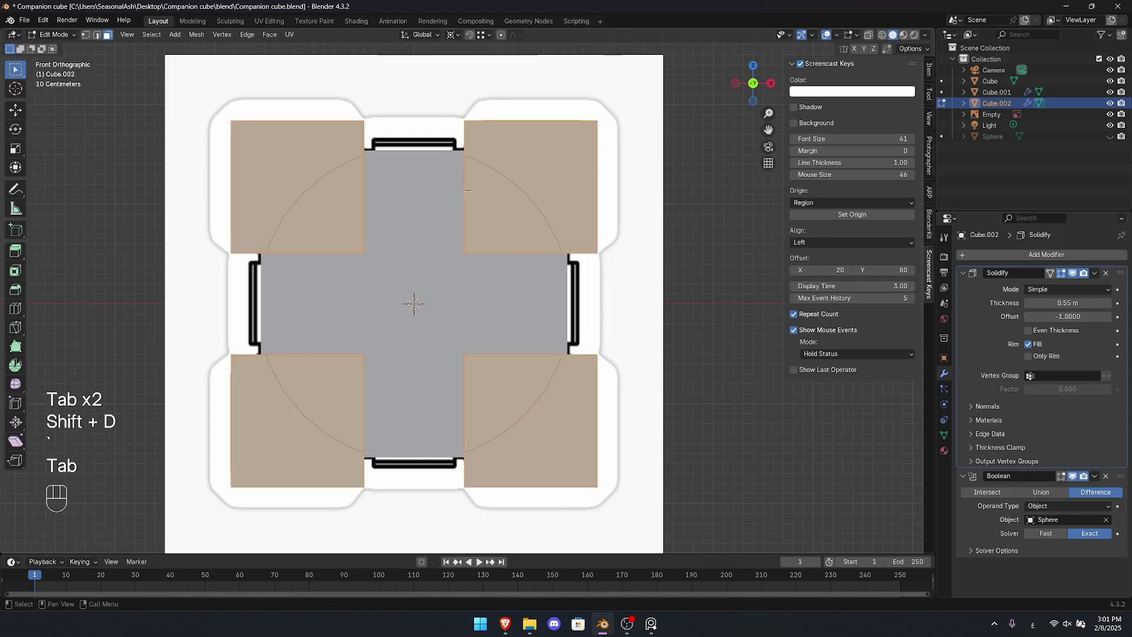
- Delete the inner vertices of the copied blocks and fill the four outermost corners with one square face
key("a")
key("1")
key("alt+z")
left_click_drag(400, 360, 401, 360)
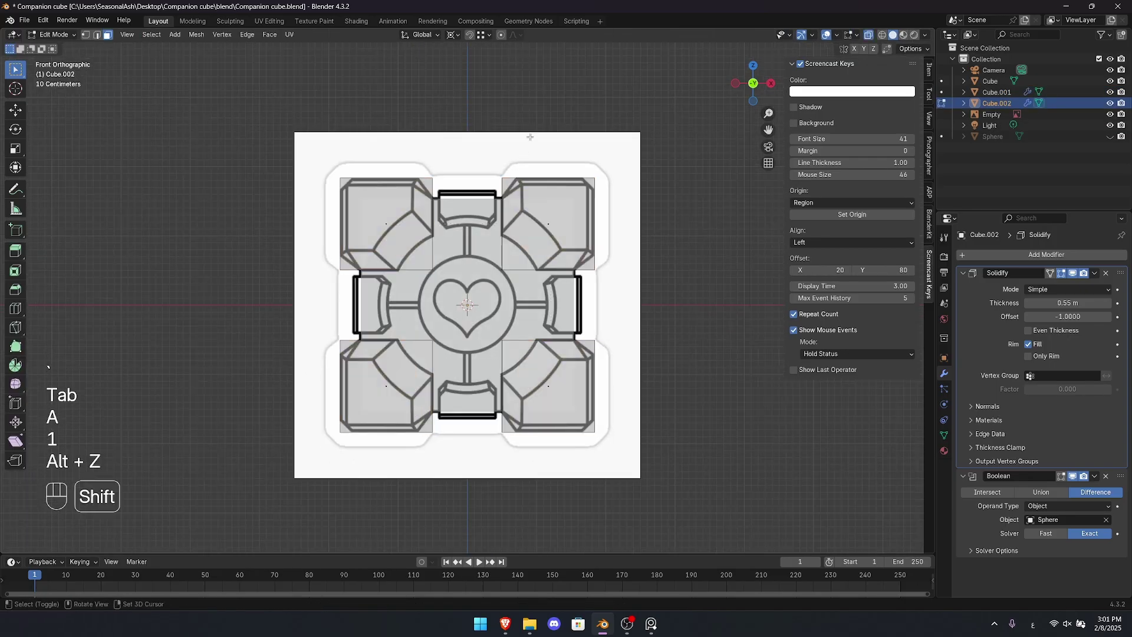
left_click_drag(402, 518, 402, 518)
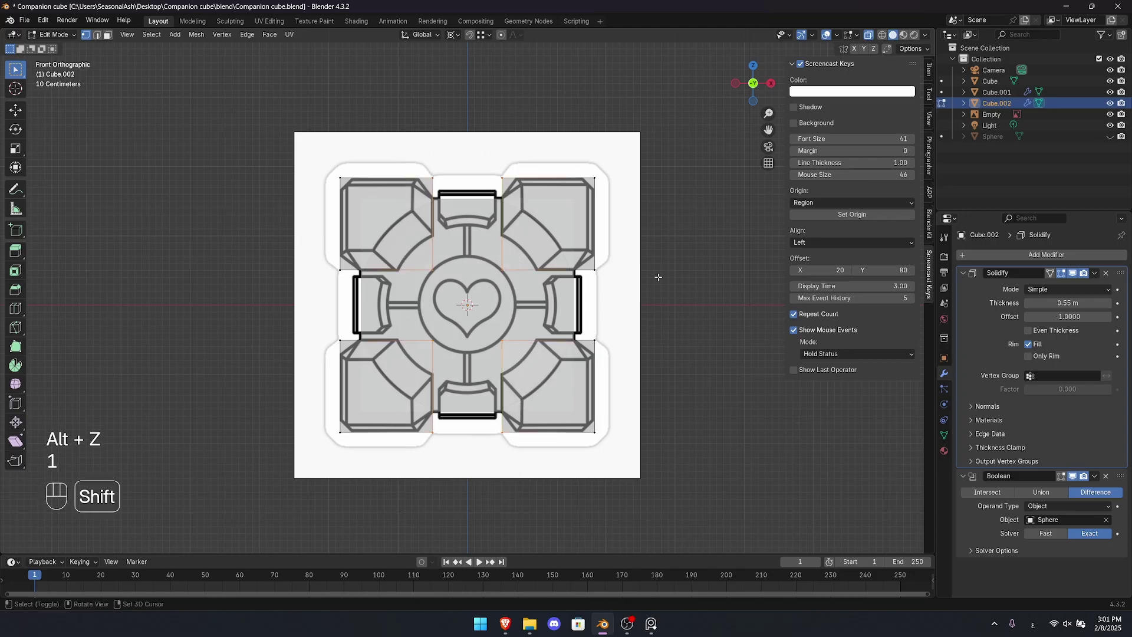
key("x")
left_click(437, 274)
key("a")
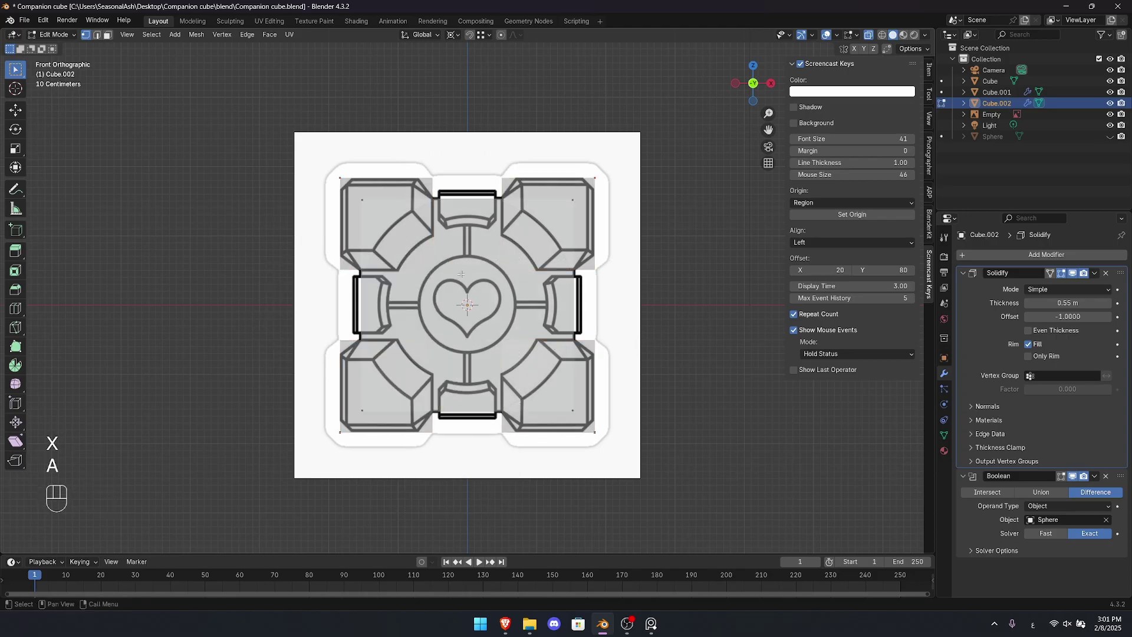
key("f")
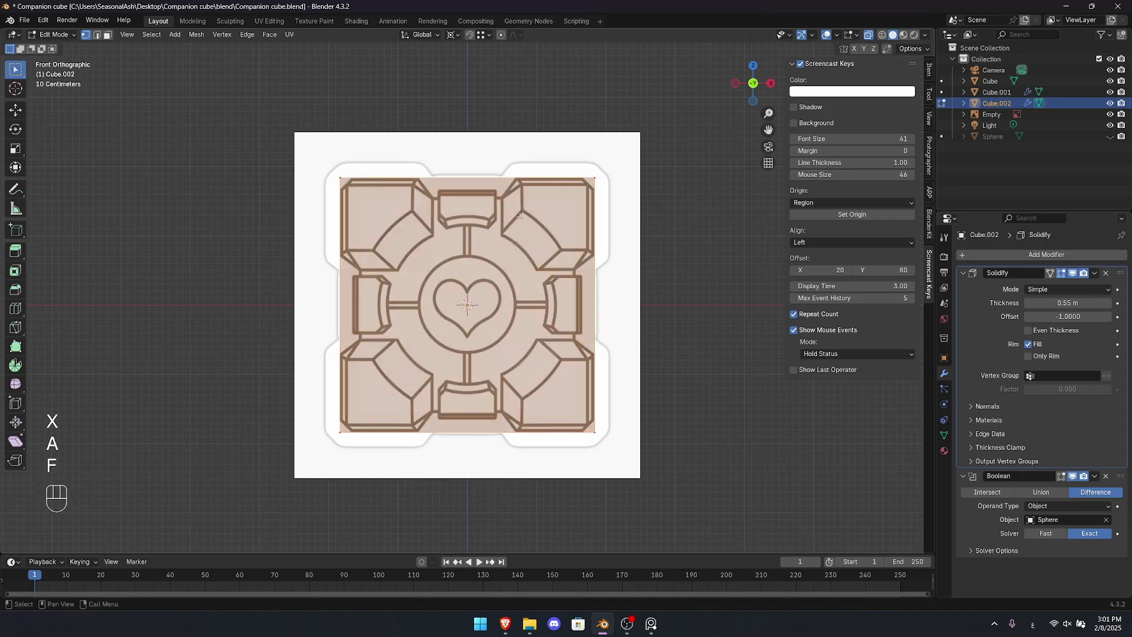
- Scale the square face to about 0.9 so its edges match the outer edges of the drawing's side pieces
scroll(520, 217, "up", 4)
key("s")
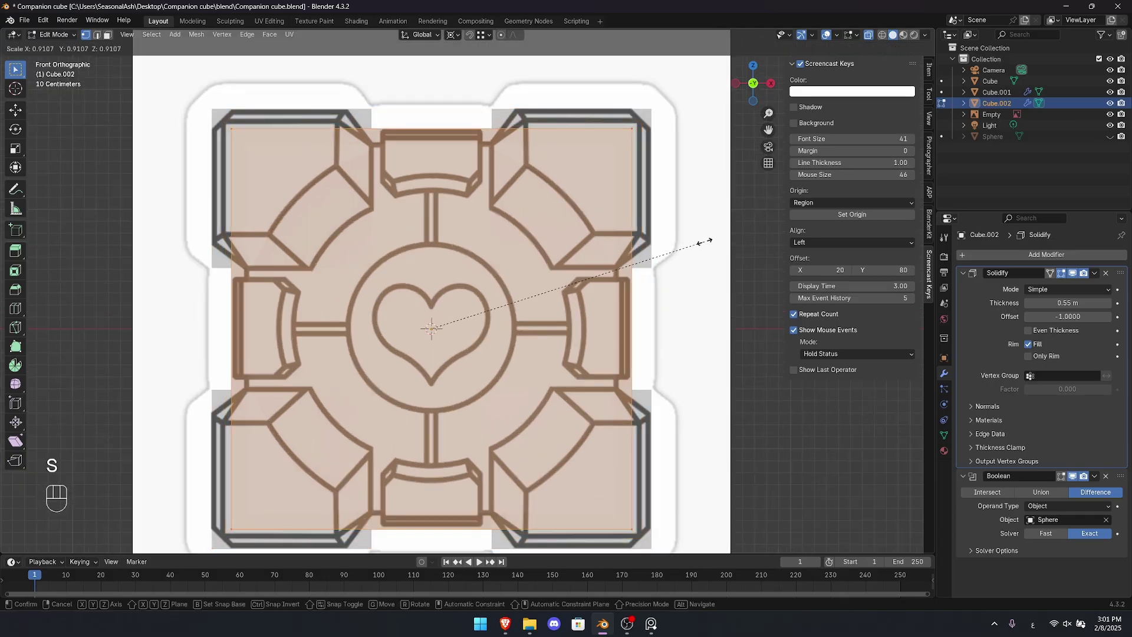
left_click(698, 241)
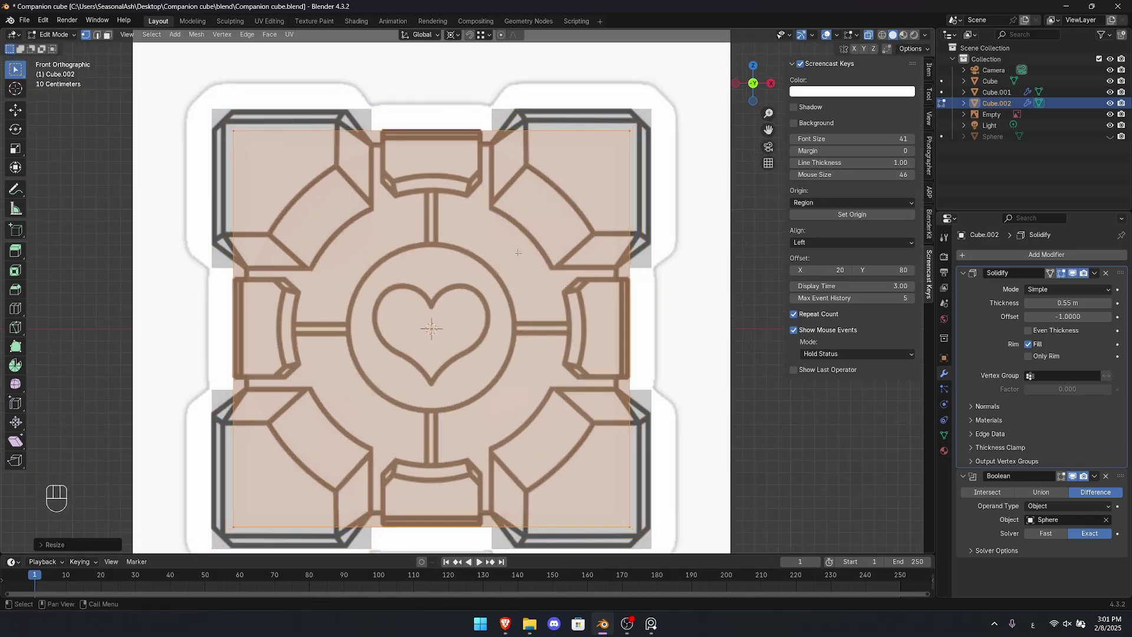
- Add crossing loop cuts through the square's centre and bevel them by about 0.43 m to match the side pieces' width
middle_click_drag(517, 251, 553, 239, "shift")
key("ctrl+r")
key("ctrl+r")
left_click(644, 286)
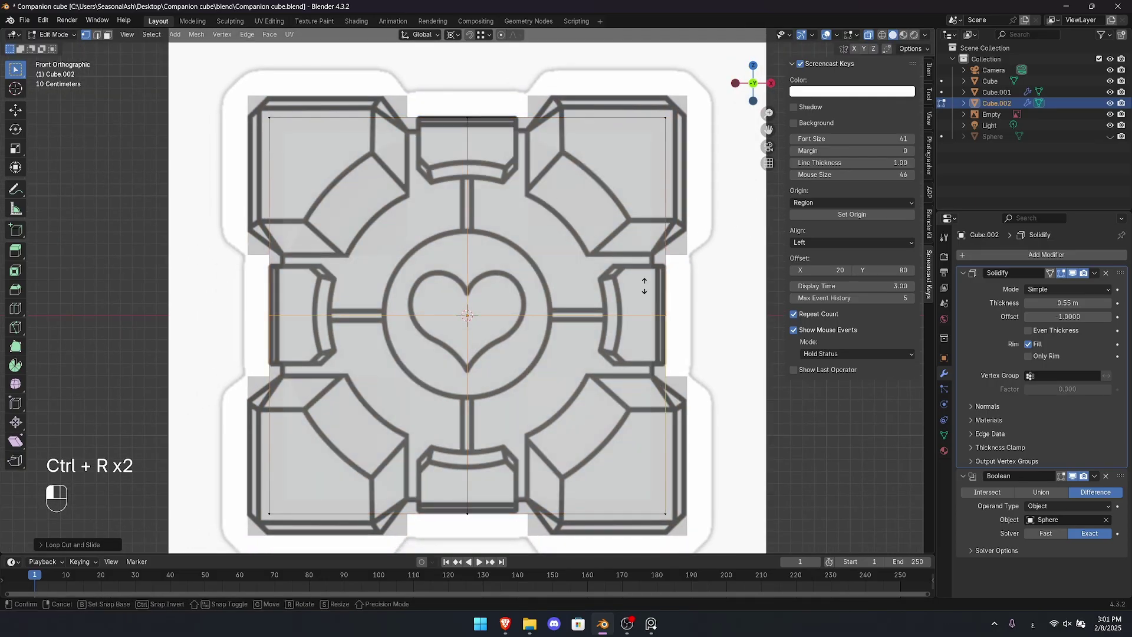
scroll(512, 272, "up", 2)
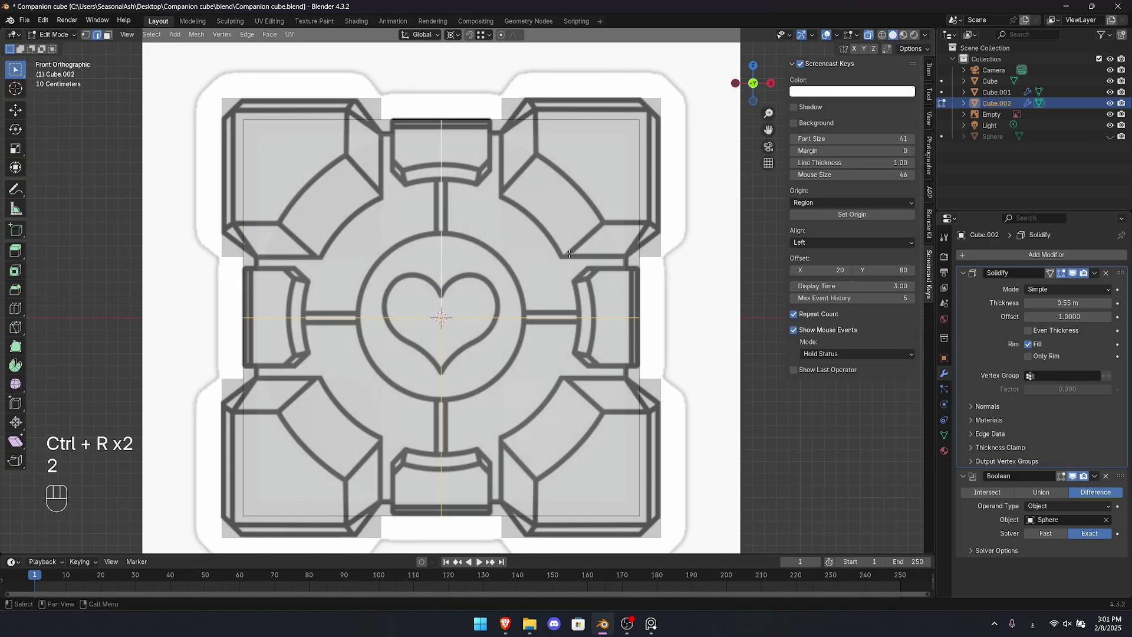
key("ctrl+b")
key("shift")
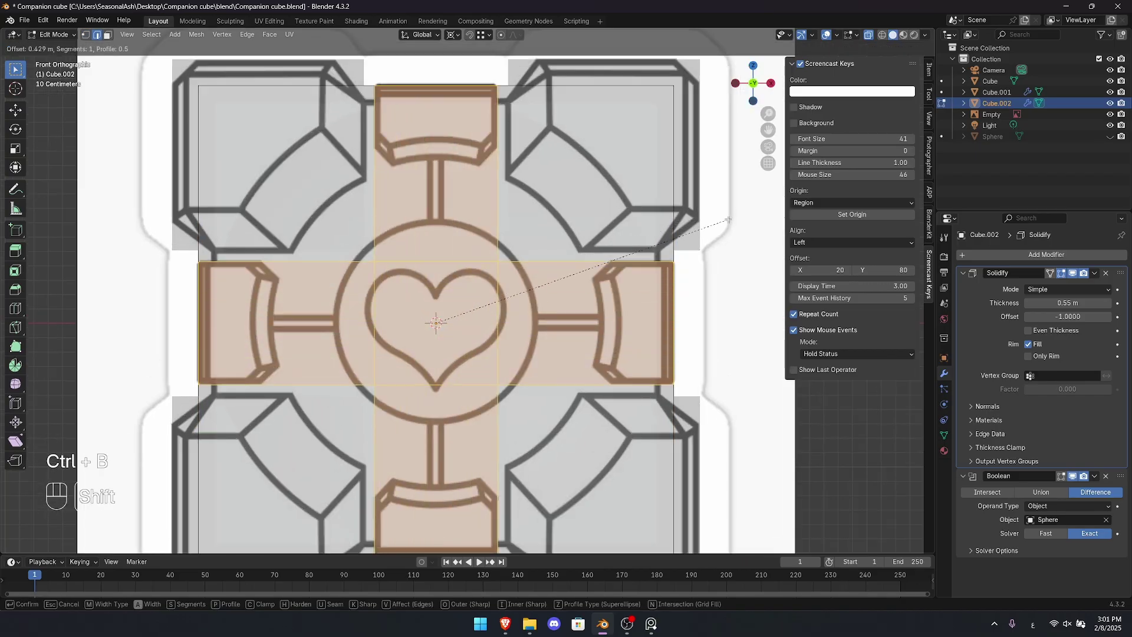
left_click(722, 219)
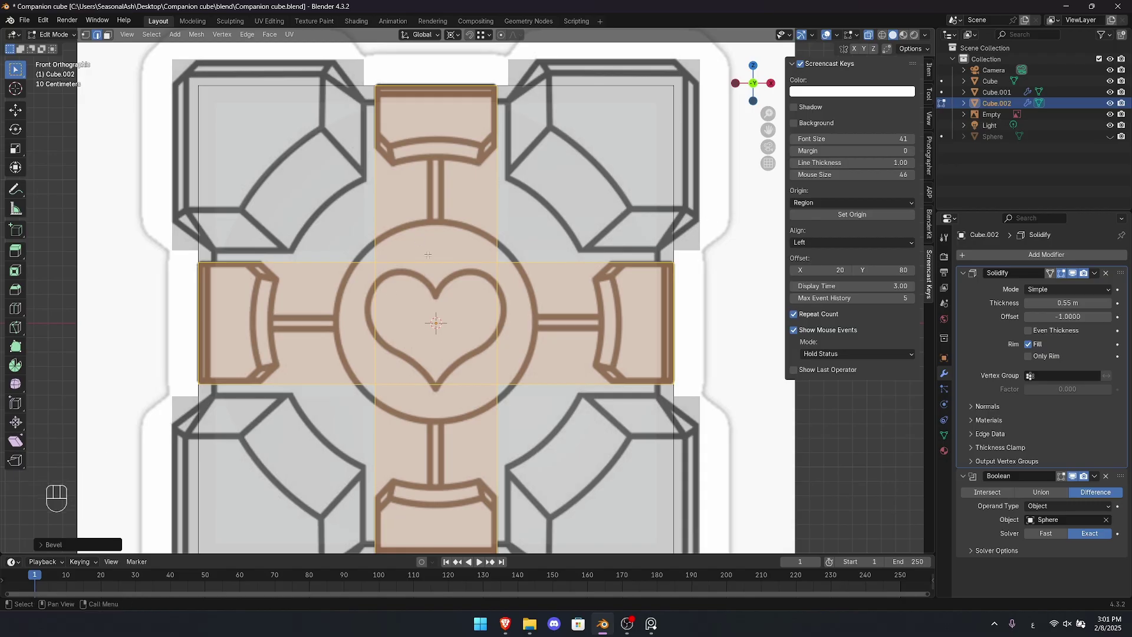
- Delete the four corner faces of the square so only the cross shape for the side pieces remains
scroll(457, 257, "down", 2)
key("3")
left_click(544, 200)
left_click(342, 202, "shift")
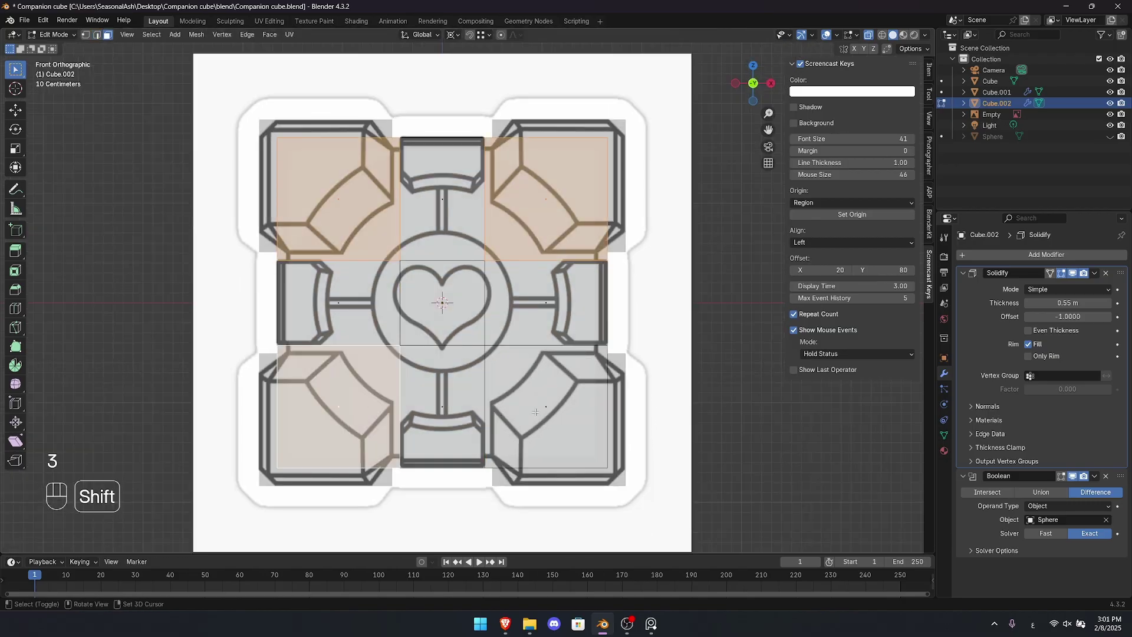
left_click(536, 412, "shift")
key("x")
left_click(522, 423)
key("alt+z")
key("Tab")
- Move the side pieces about 0.25 m back along Y relative to the corner blocks
middle_click_drag(522, 423, 428, 315)
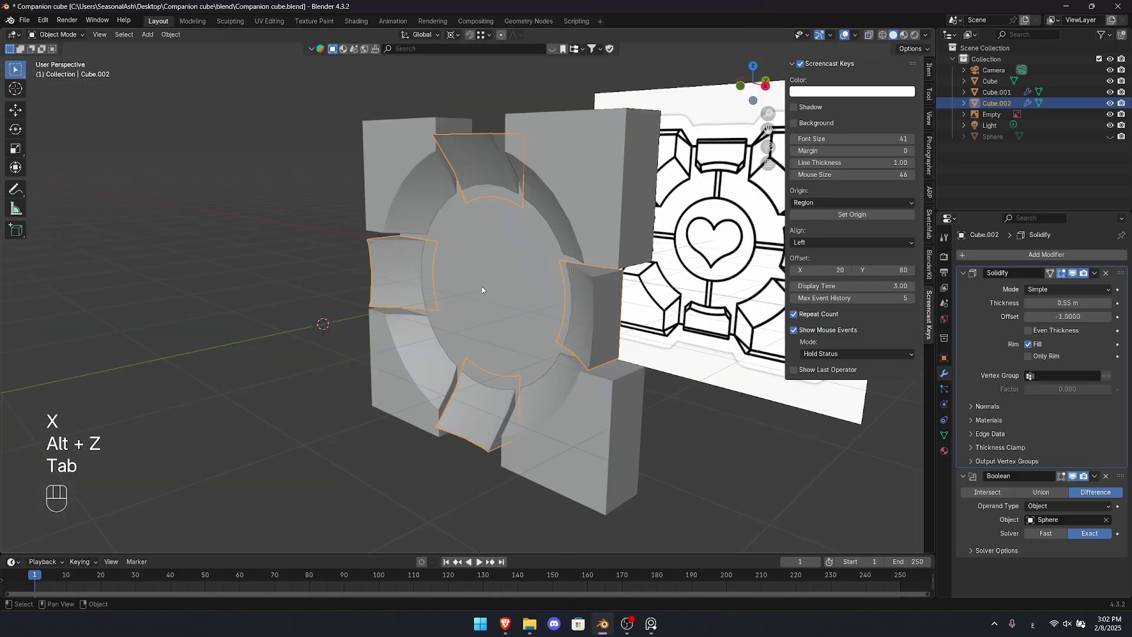
mouse_move(481, 290)
middle_mouse_down()
mouse_move(513, 313)
mouse_move(494, 295)
middle_mouse_up()
middle_click_drag(494, 295, 518, 286)
key("grave")
left_click(415, 237)
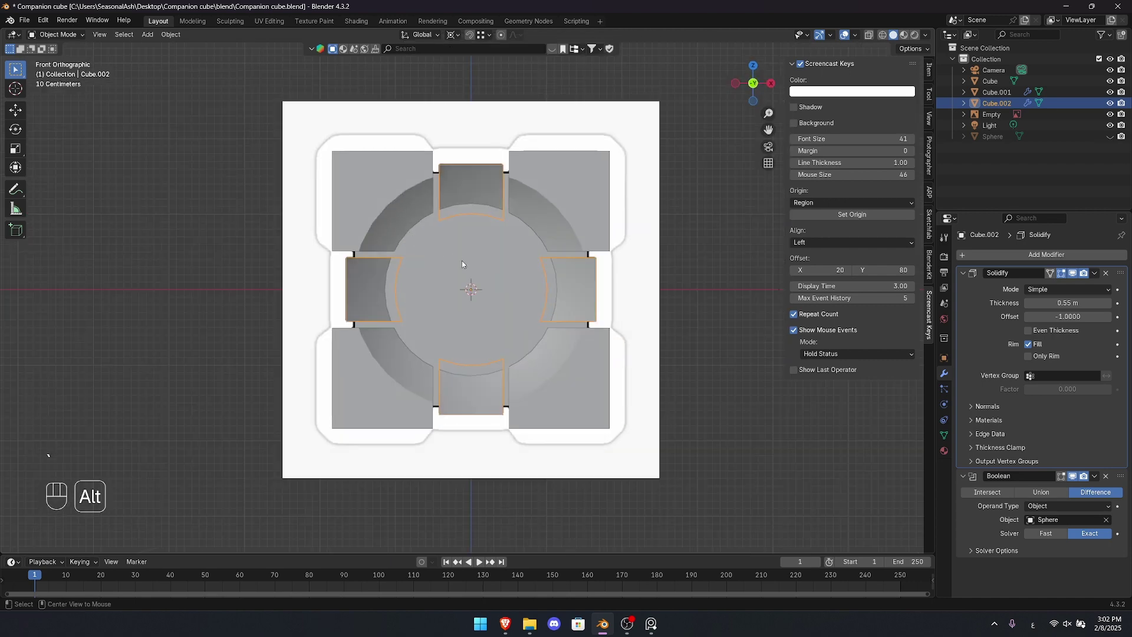
key("alt+z")
key("alt+z")
middle_click_drag(462, 263, 407, 278)
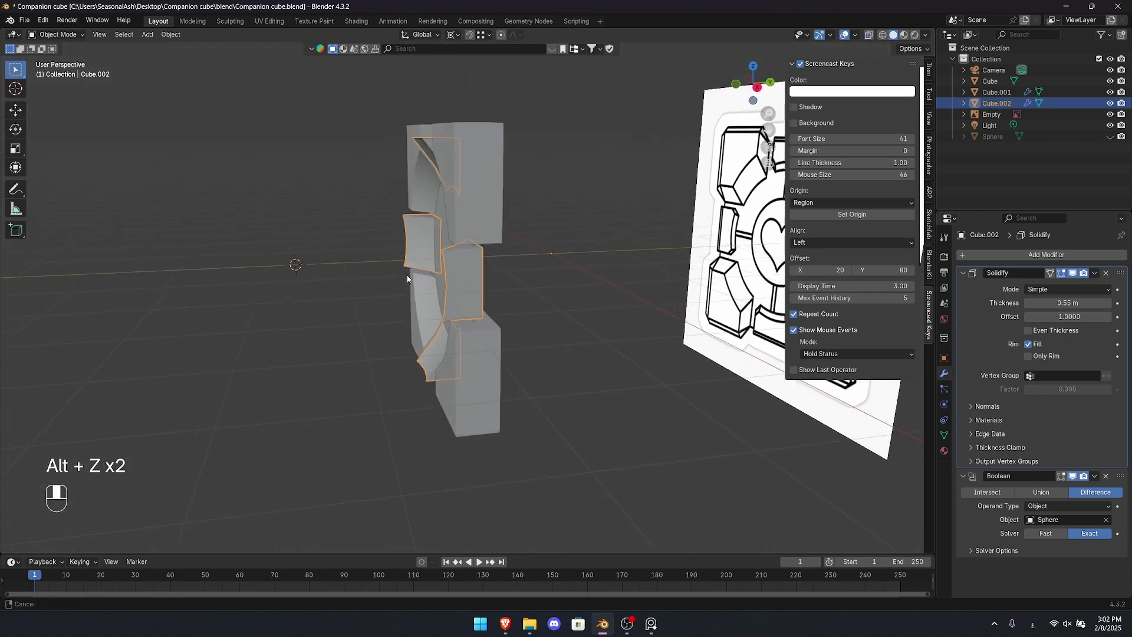
scroll(407, 278, "up", 2)
key("g")
key("y")
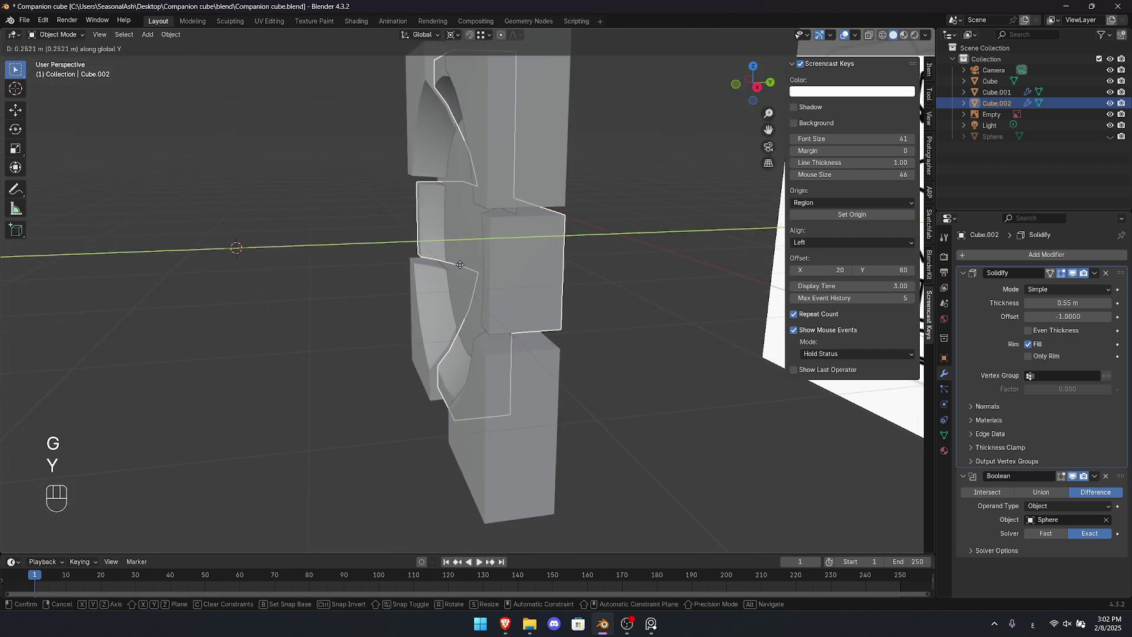
left_click(461, 267)
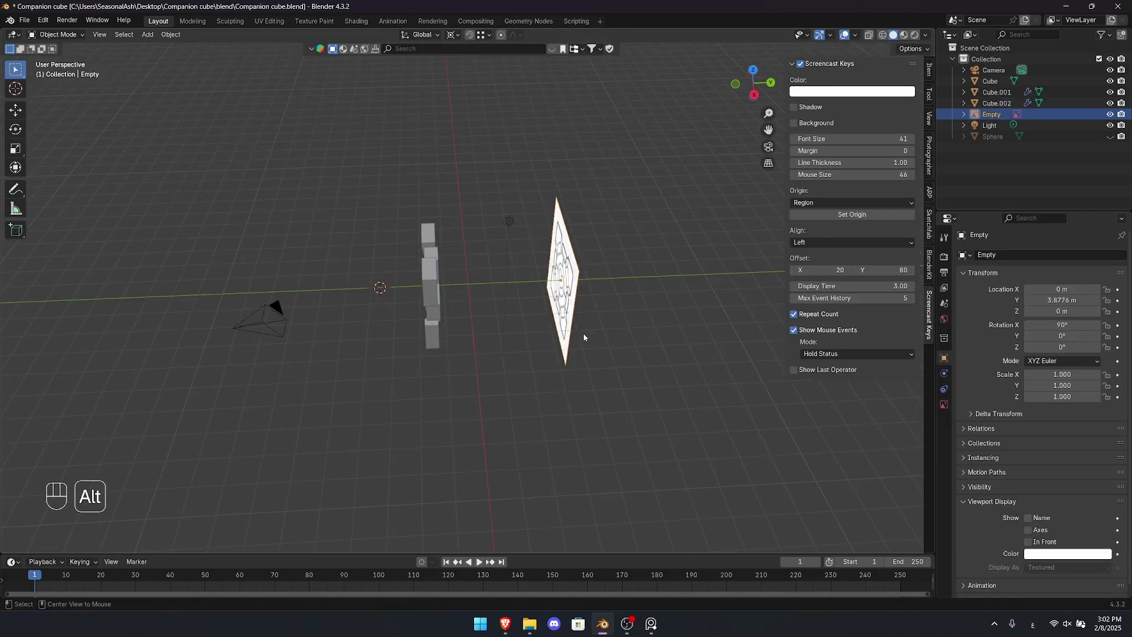
- Make a linked duplicate of the reference image, turned 90° about Z and placed at X -8.8721 m for the right view
key("alt+d")
key("shift+z")
left_click(481, 234)
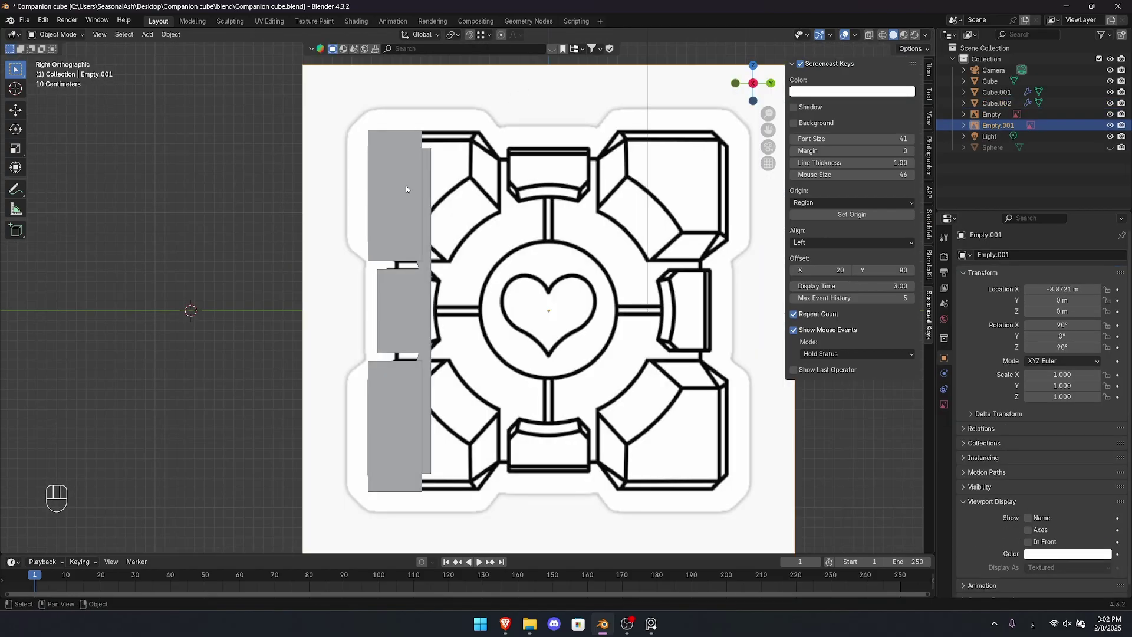
left_click(422, 238)
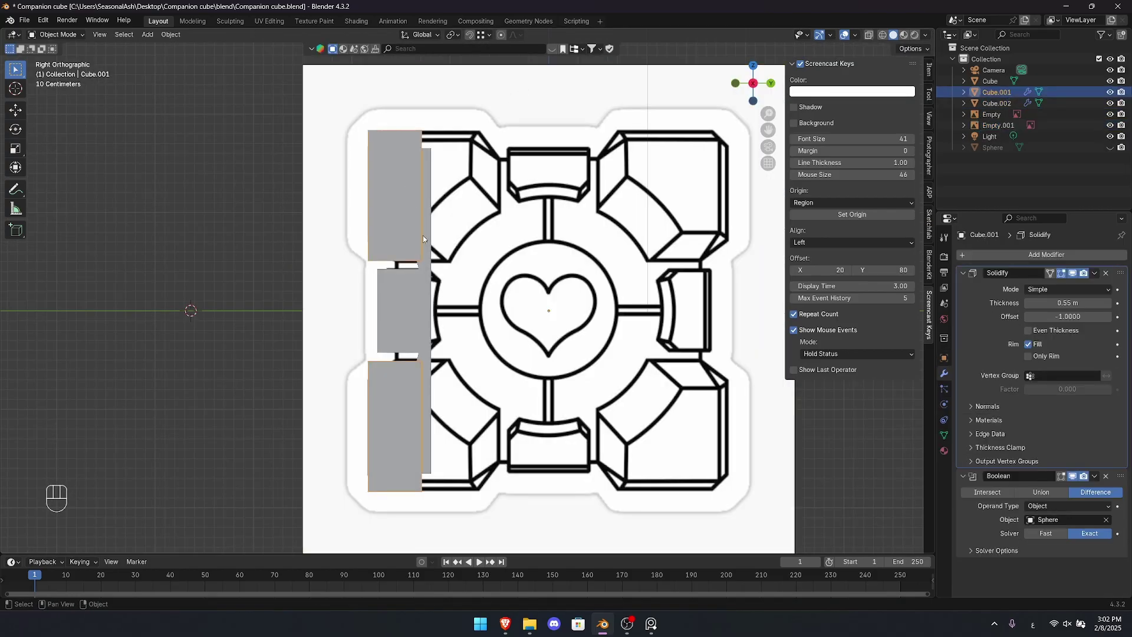
middle_click_drag(417, 289, 512, 193)
scroll(499, 319, "up", 3)
middle_click_drag(492, 352, 469, 322)
key("g")
right_click(466, 133)
key("grave")
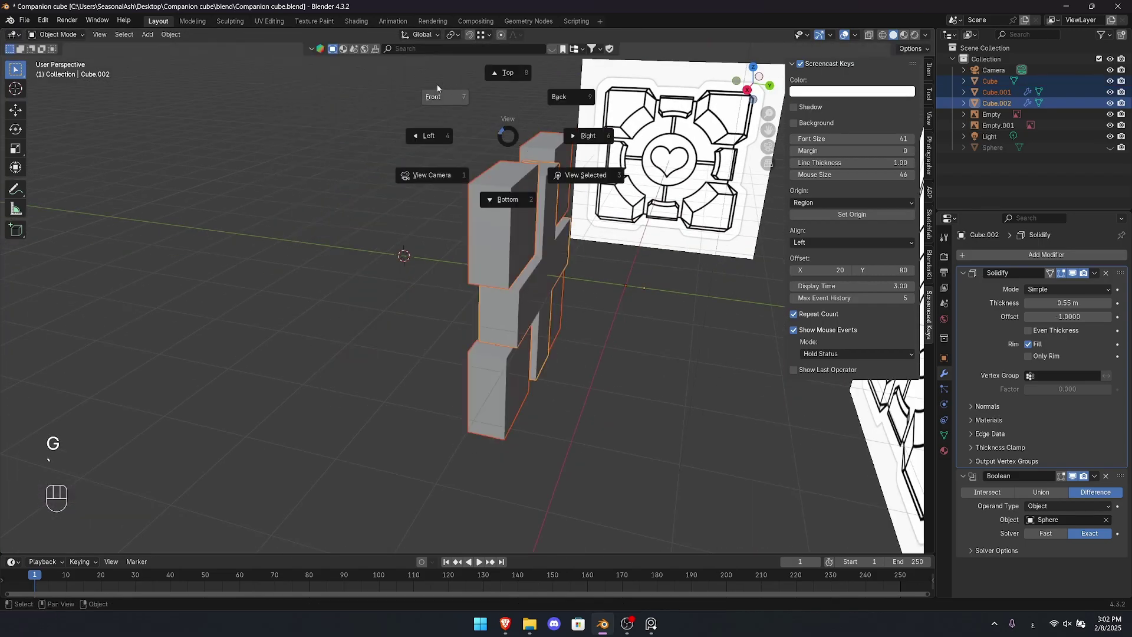
left_click(571, 132)
scroll(570, 279, "up", 2)
key("g")
key("x")
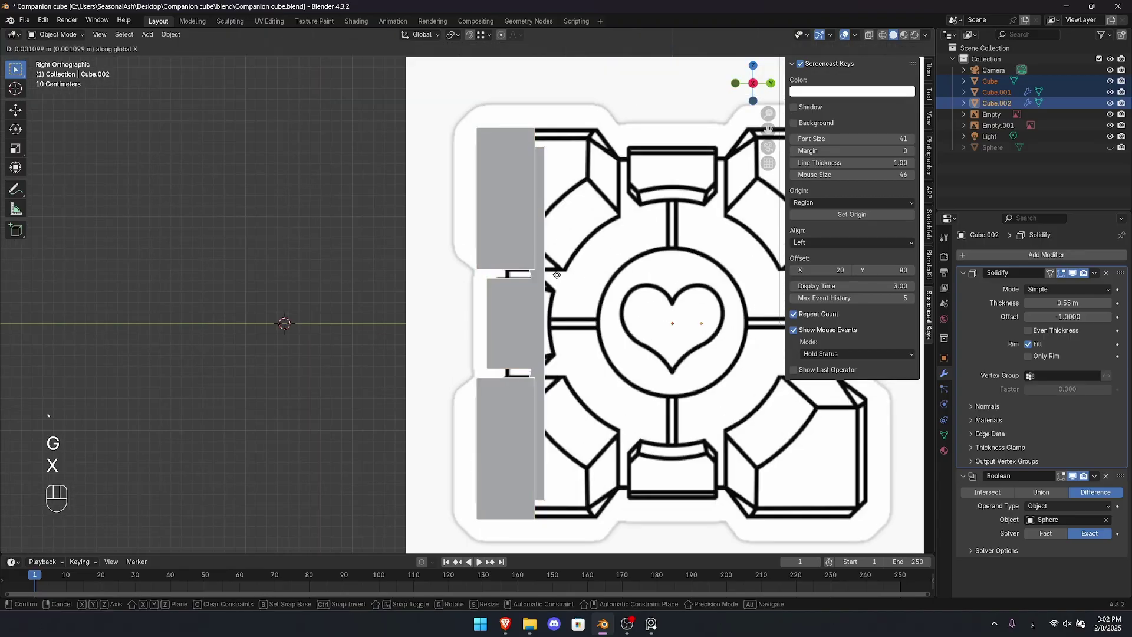
key("y")
right_click(520, 275)
key("alt+z")
middle_click_drag(571, 278, 508, 274, "shift")
key("alt+z")
key("g")
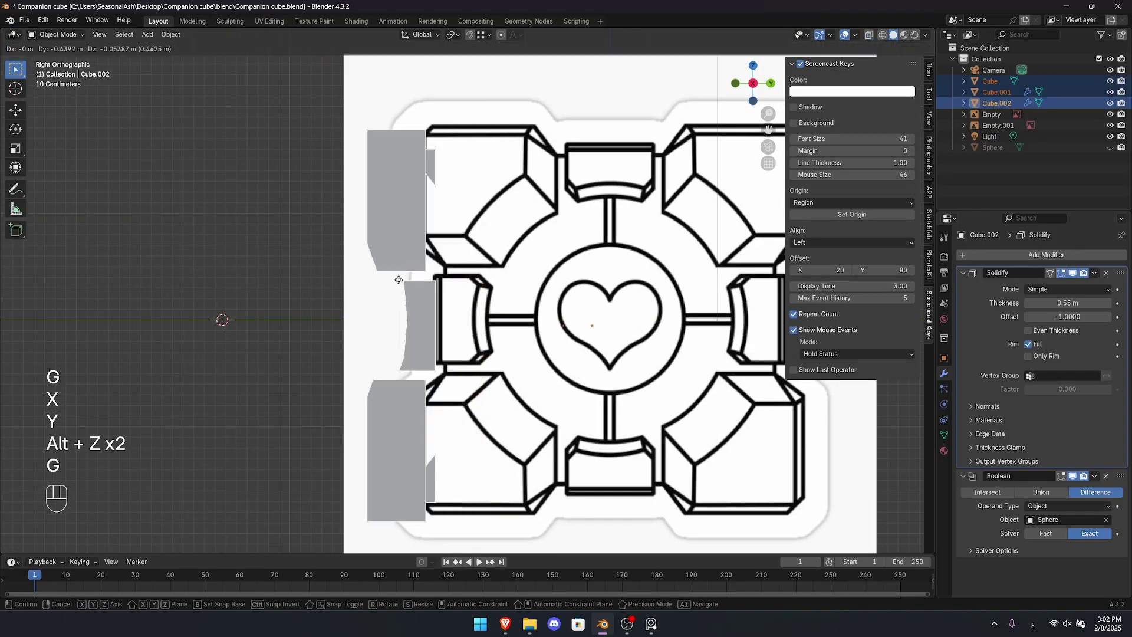
right_click(412, 272)
scroll(364, 269, "down", 3)
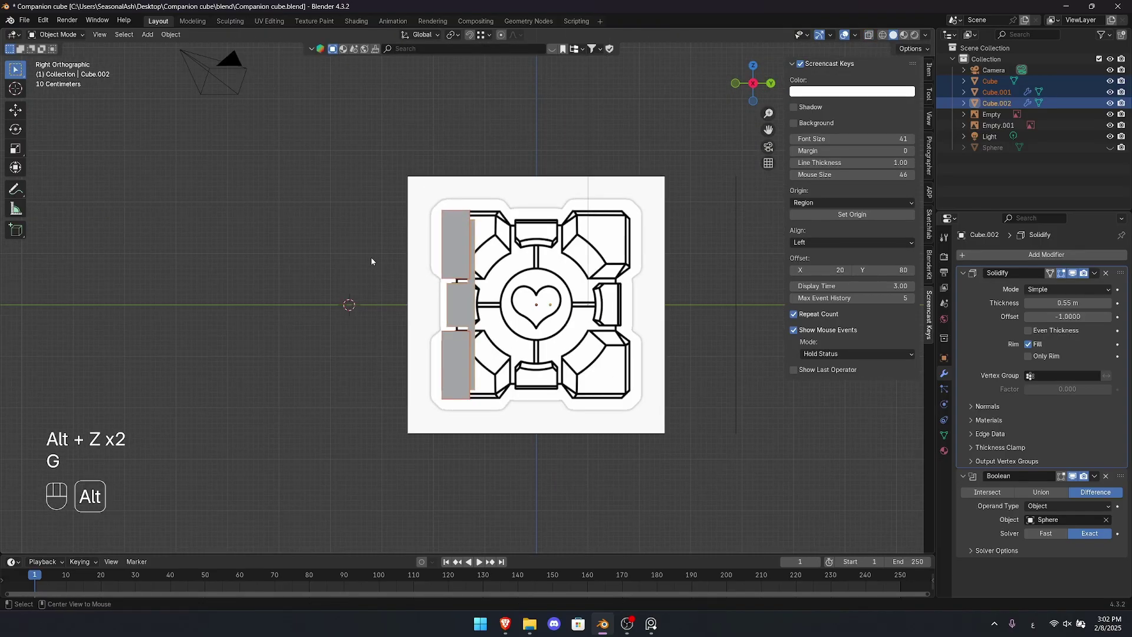
- Unhide the Boolean sphere and move the side pieces along Y to match the side reference drawing
key("alt+h")
left_click(444, 304)
scroll(446, 306, "up", 7)
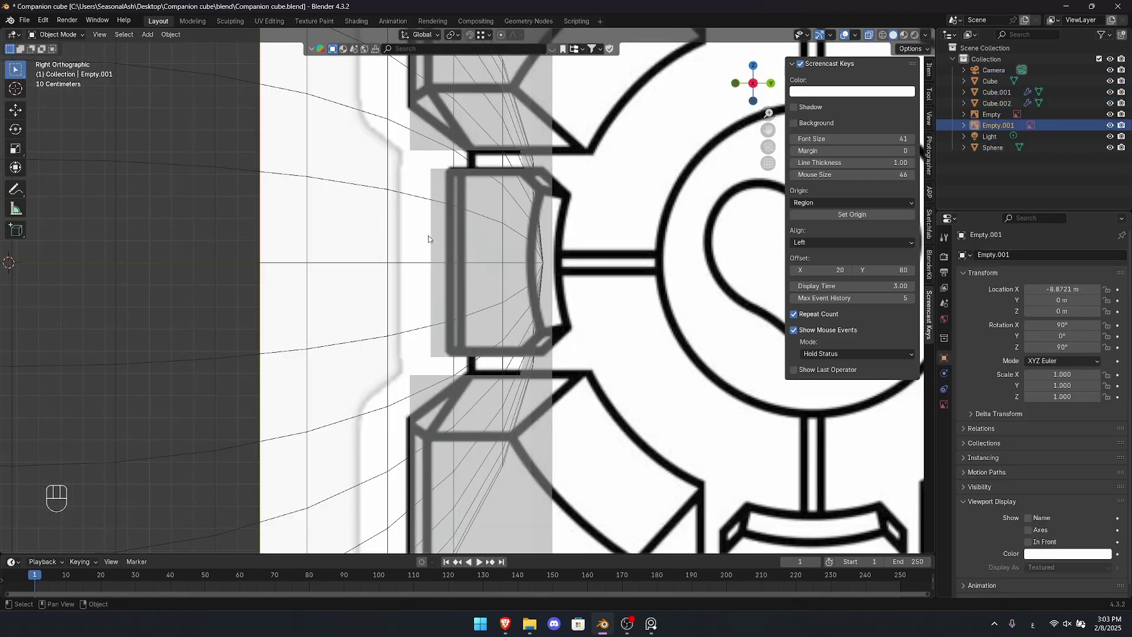
key("alt+z")
key("alt+z")
key("g")
key("y")
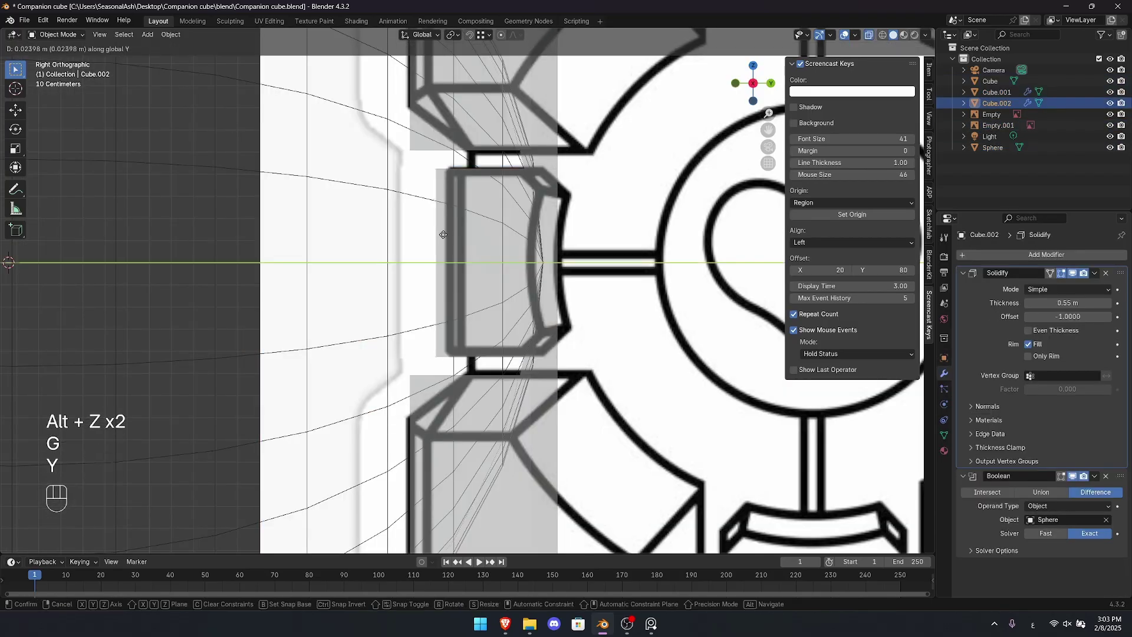
left_click(451, 240)
- Hide the side pieces and move the central plate forward to the recessed edge in the side reference drawing
middle_click_drag(453, 244, 566, 214)
scroll(575, 211, "down", 2)
key("alt+z")
key("h")
middle_click_drag(581, 164, 448, 236, "shift")
left_click(489, 232)
left_click(488, 159)
key("grave")
key("g")
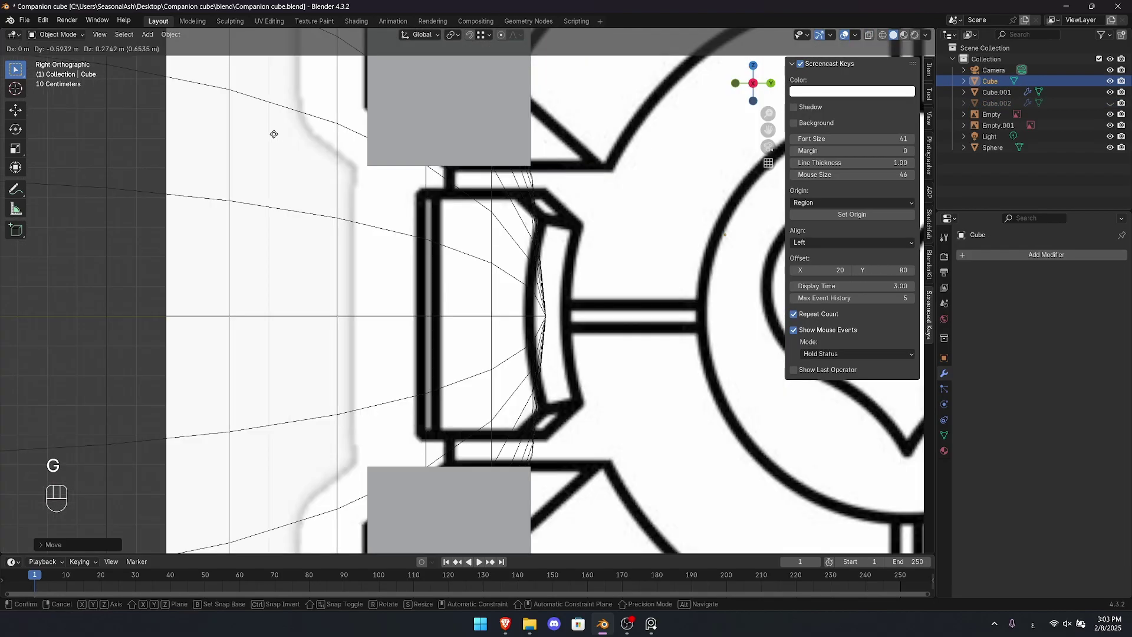
left_click(273, 133)
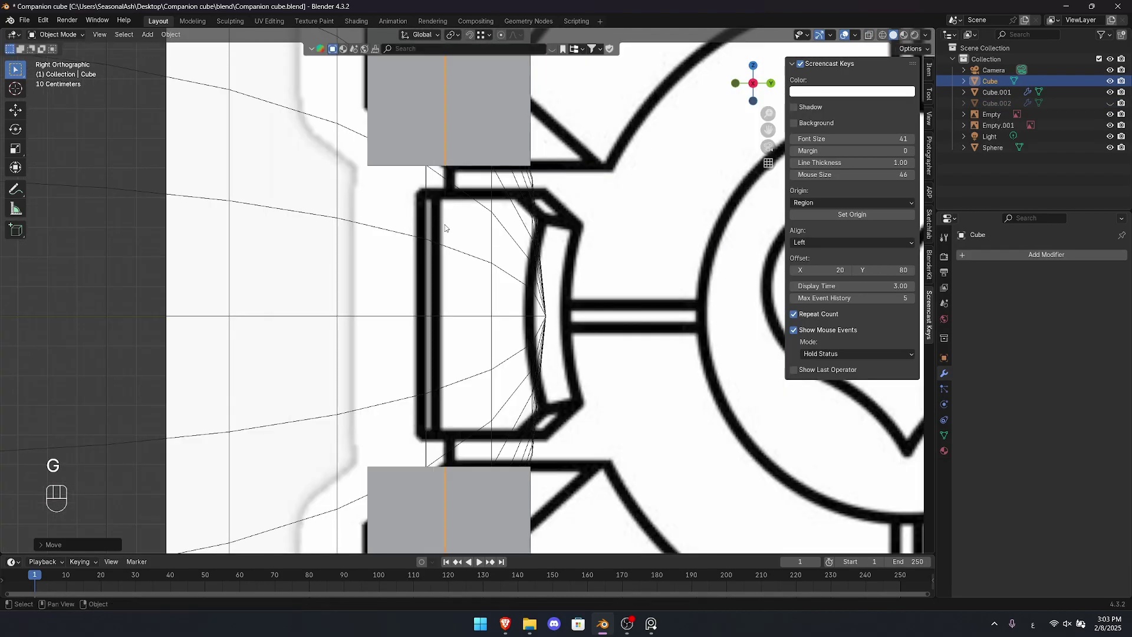
- Reduce the side pieces' Solidify thickness to below 0.17 m so they barely extend behind the central plate
middle_click_drag(447, 243, 505, 255)
key("shift+alt+z")
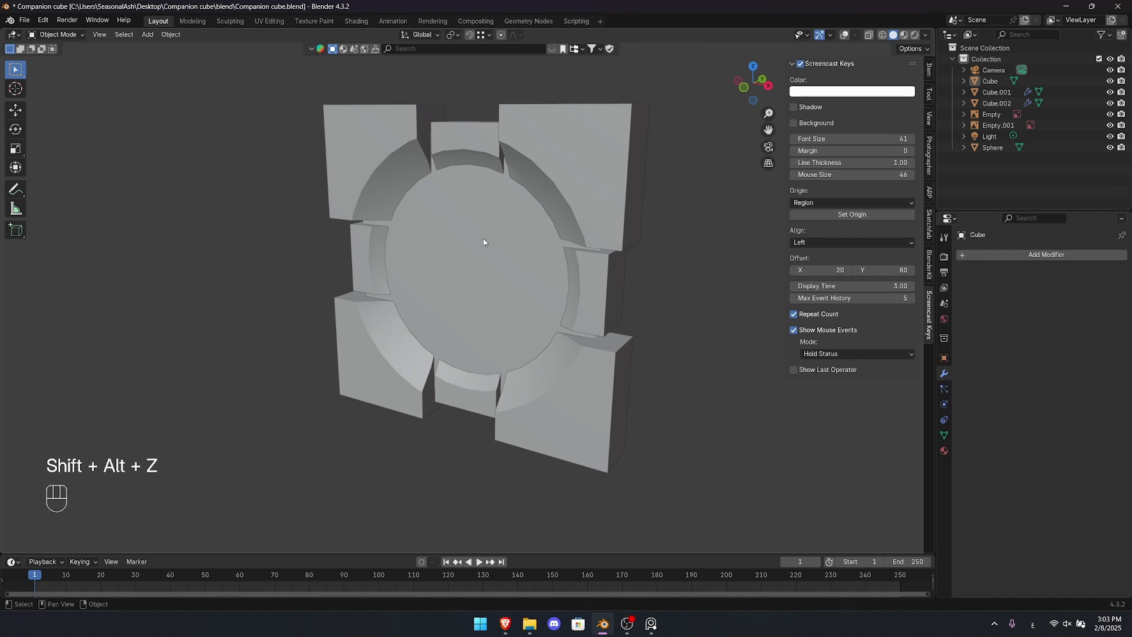
middle_click_drag(484, 241, 457, 197)
key("alt+z")
key("shift+alt+z")
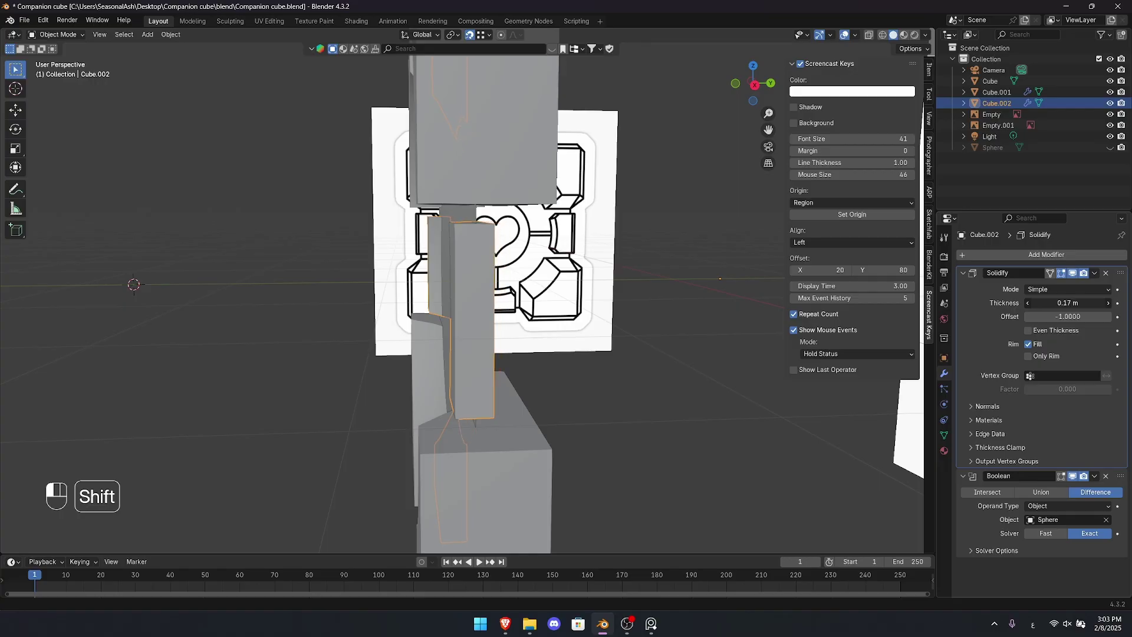
left_click_drag(1068, 303, 1062, 303, "shift")
- Reduce the Solidify thickness of the corner blocks to about 0.281 m
left_click(472, 458)
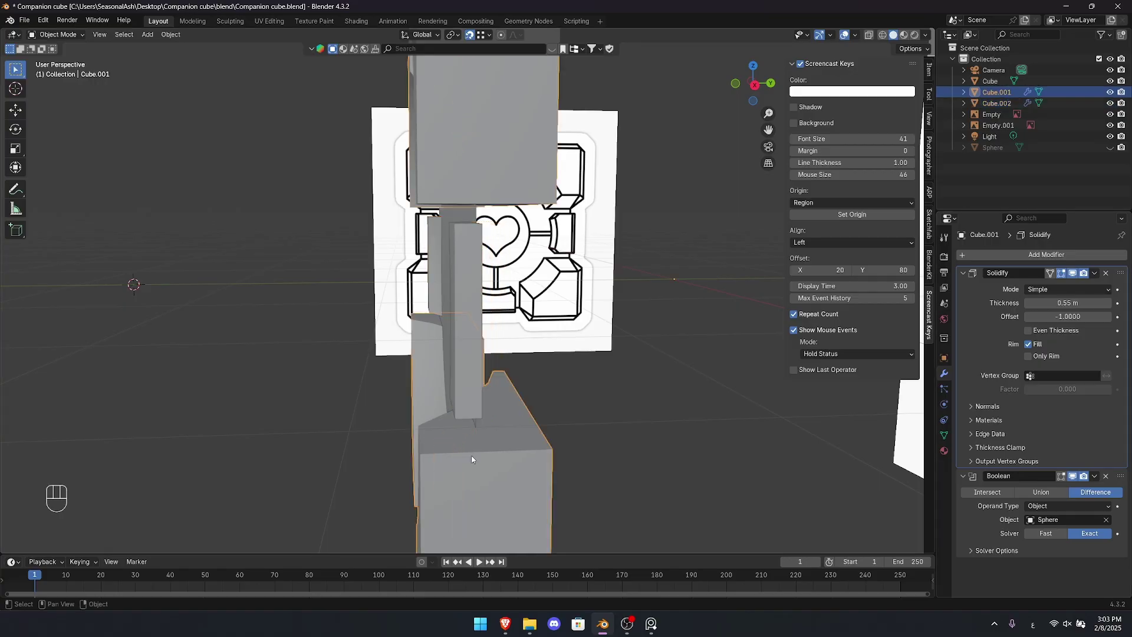
middle_click_drag(472, 458, 476, 495)
middle_click_drag(475, 495, 480, 309, "shift")
scroll(480, 309, "up", 1)
left_click_drag(1082, 304, 1064, 304, "shift")
- Duplicate the central plate, corner blocks, side pieces and Boolean sphere in place
middle_click_drag(590, 277, 371, 309)
middle_click_drag(441, 283, 578, 186)
key("a")
middle_click_drag(317, 369, 395, 398, "shift")
key("g")
right_click(509, 295)
key("shift+d")
right_click(509, 295)
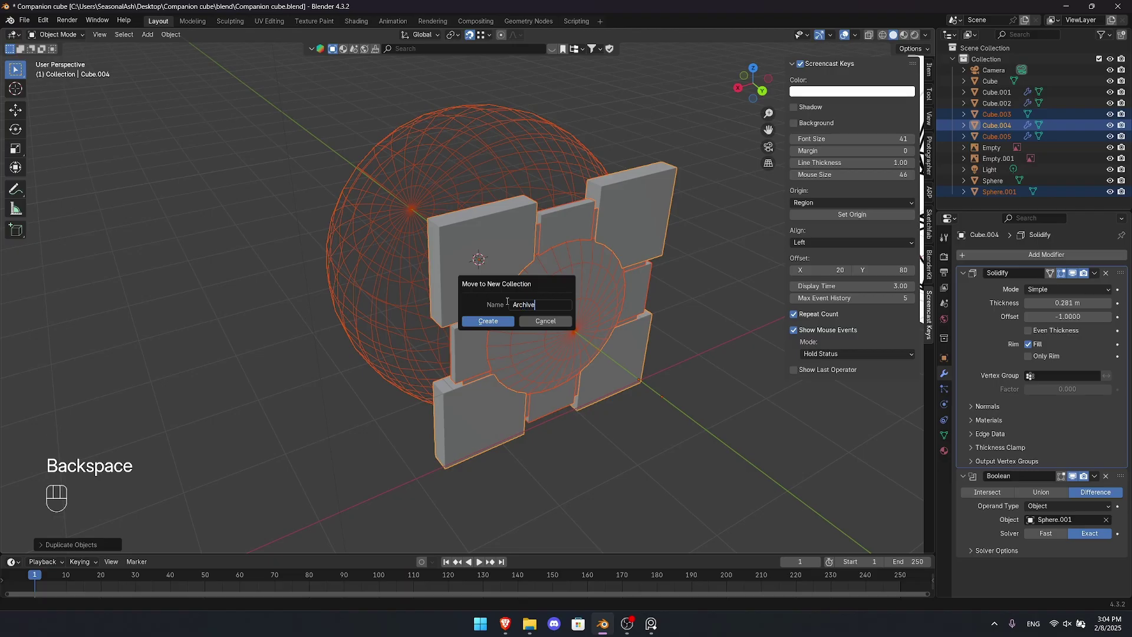
- Move the duplicated parts into a new collection named Archive and exclude that collection from the view layer
key("Return")
left_click(1099, 159)
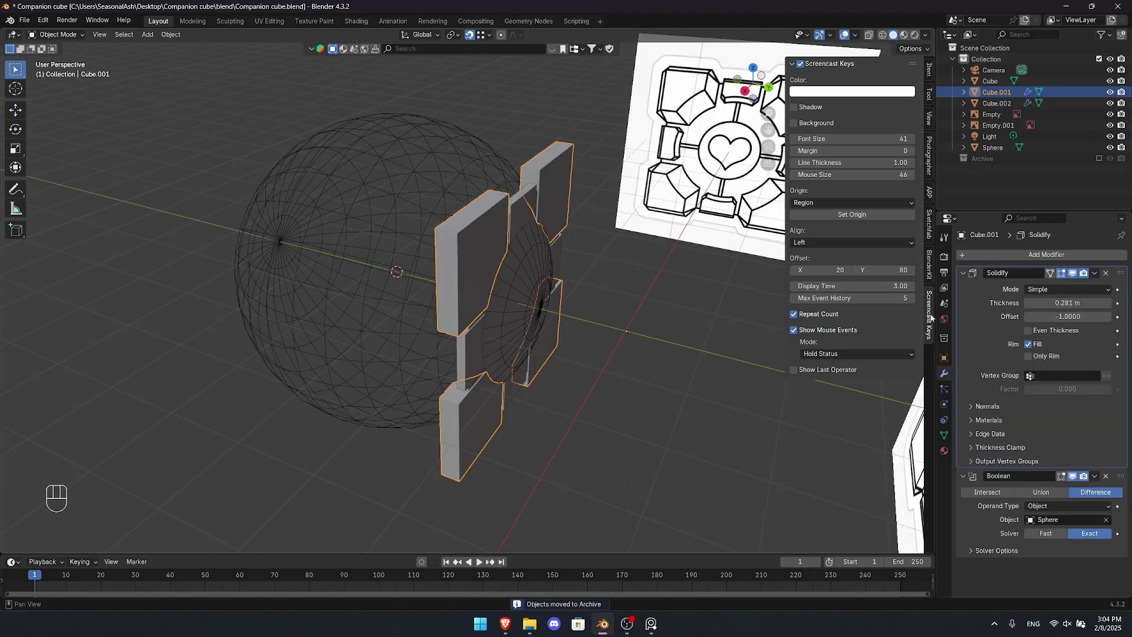
- Apply the Solidify and Boolean modifiers on the corner blocks and hide the Boolean sphere
key("ctrl+a")
key("ctrl+a")
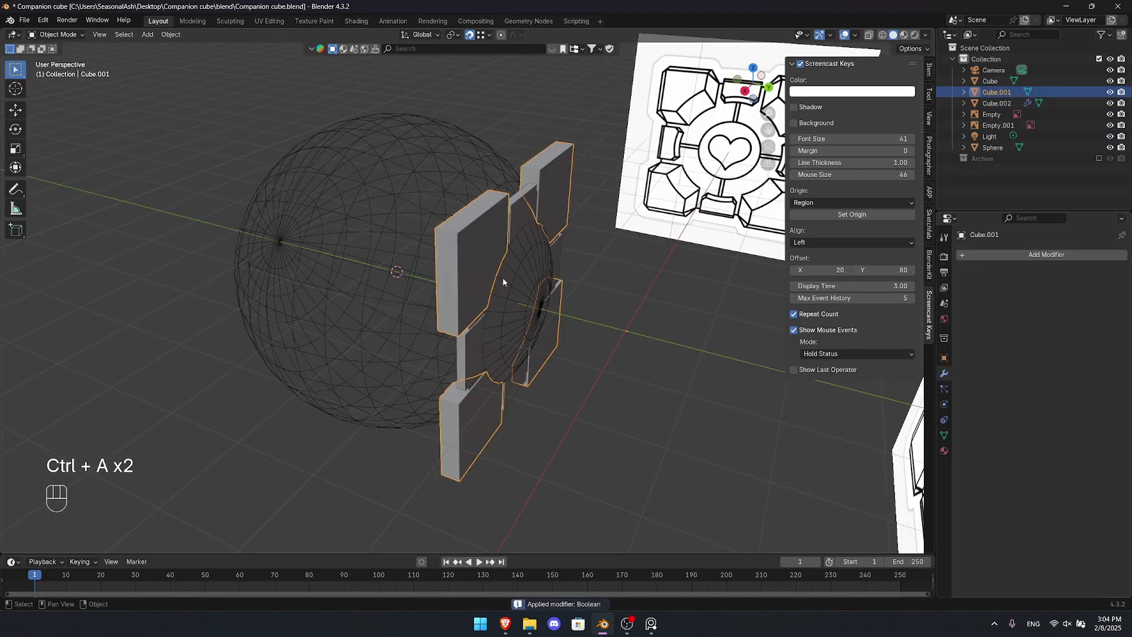
middle_click_drag(502, 277, 506, 274, "shift")
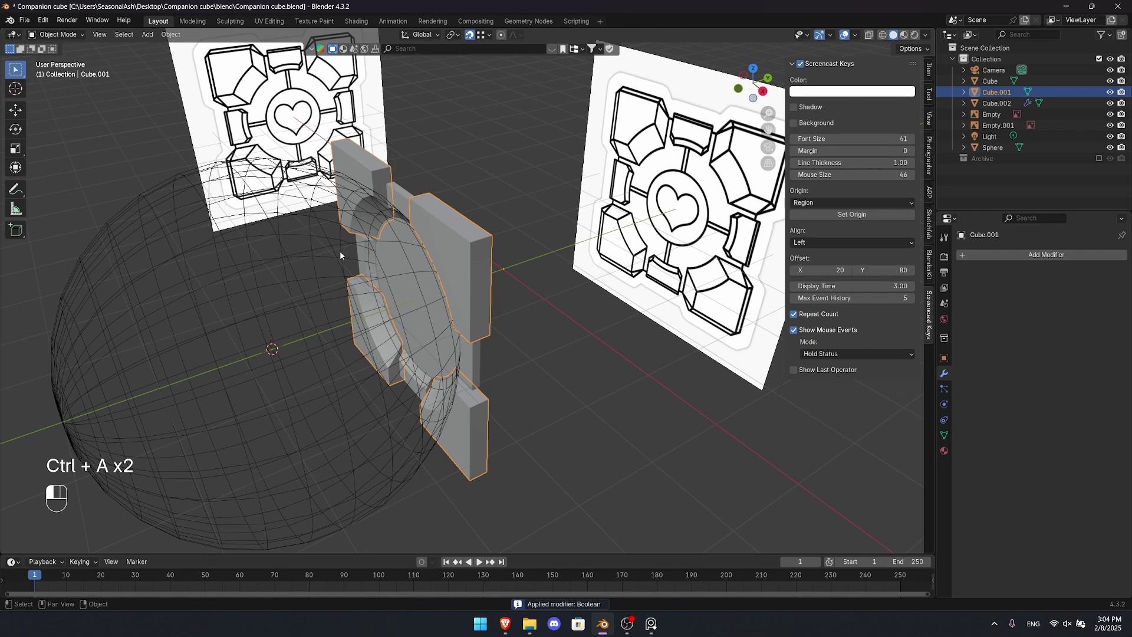
left_click(336, 250)
key("h")
- Snap the 3D cursor to the world origin and set the origins of the plate, corner blocks and side pieces to it
key("shift+s")
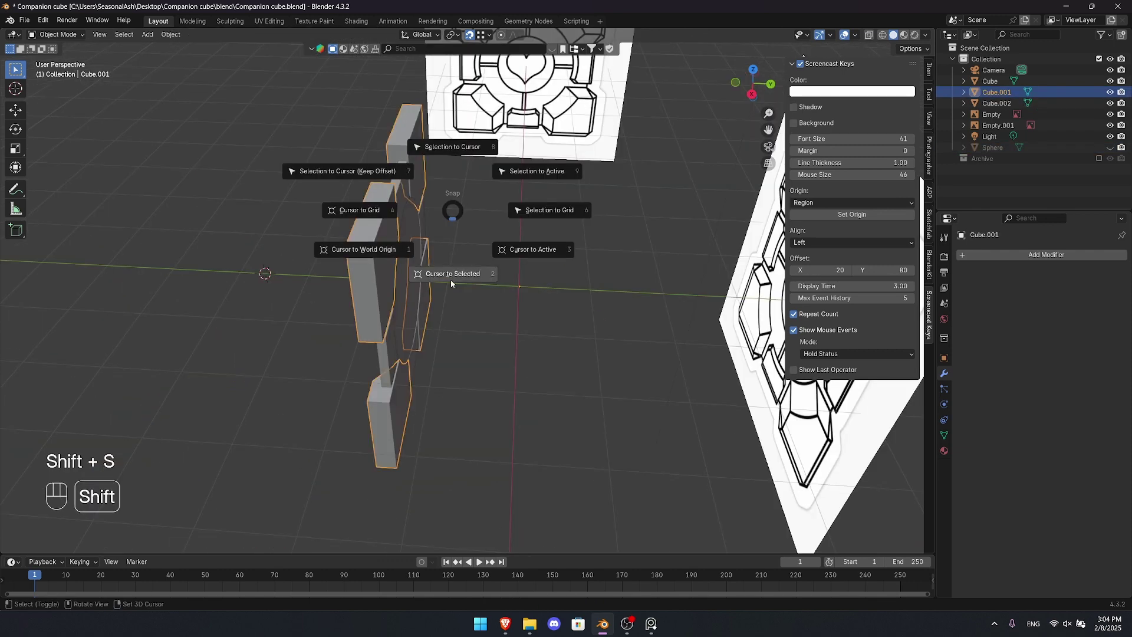
left_click(365, 259)
left_click_drag(451, 219, 296, 407)
right_click(405, 228)
mouse_move(354, 290)
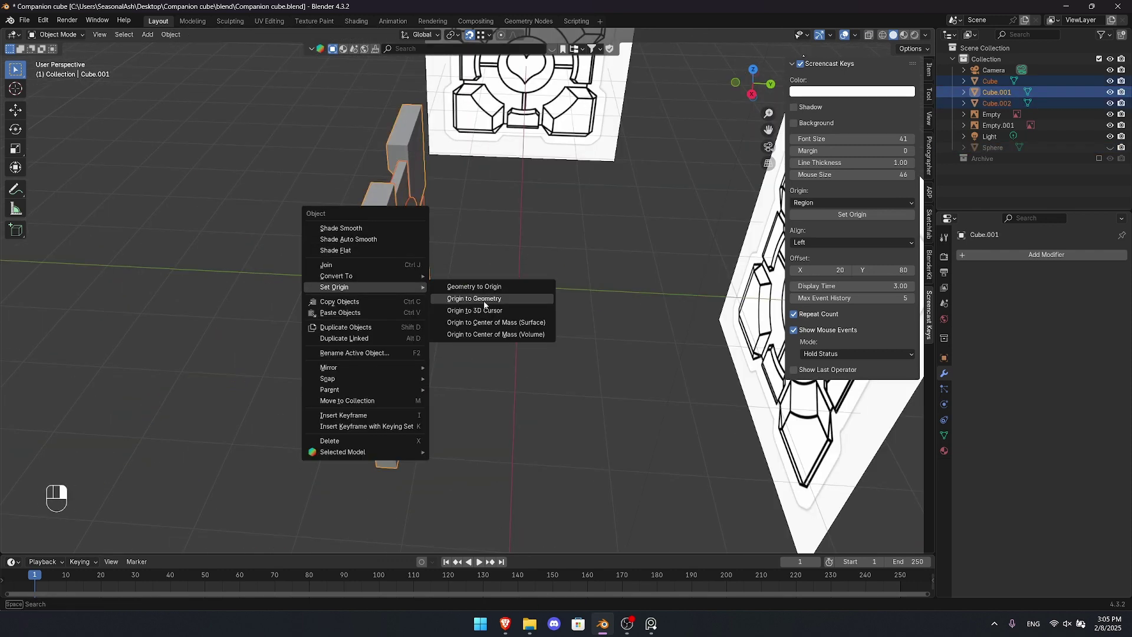
left_click(490, 309)
middle_click_drag(444, 258, 508, 245)
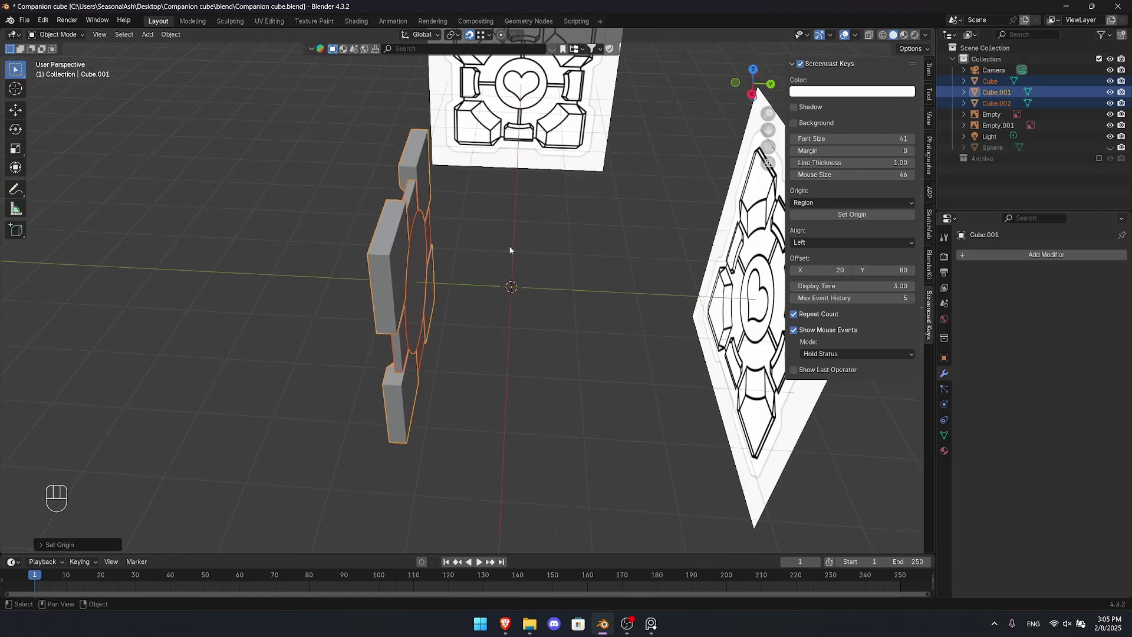
- Make a linked duplicate of the whole face and rotate it 90° about the Z axis to form an adjacent side
key("alt+d")
key("r")
key("z")
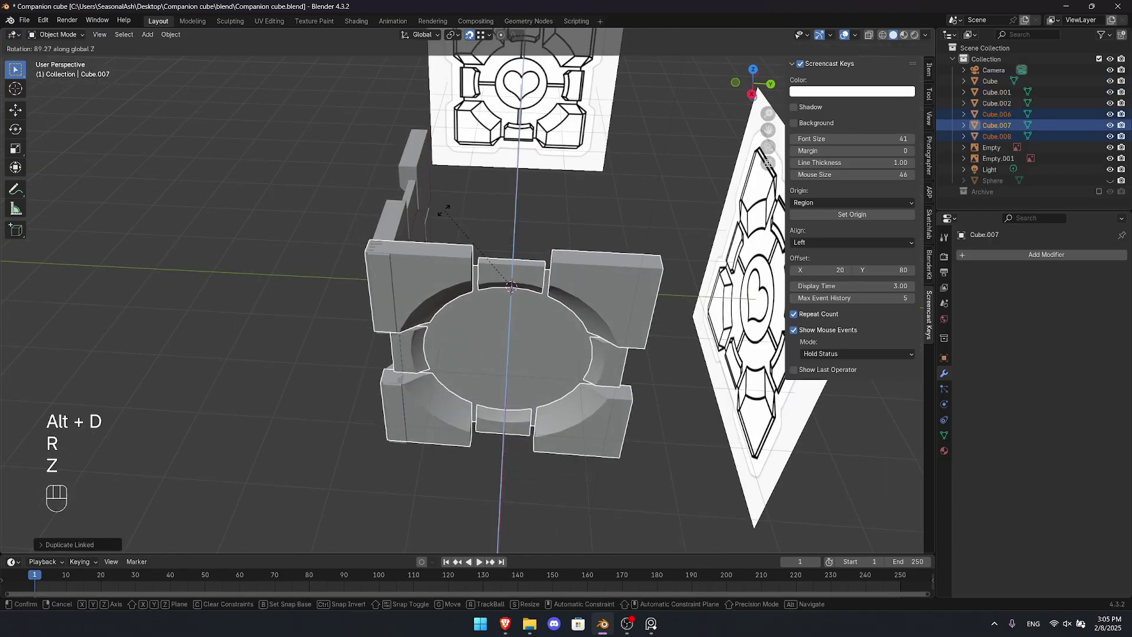
key("ctrl")
left_click(443, 211)
- Add two more linked duplicates of the face rotated about Z to complete the cube's four upright sides
middle_click_drag(438, 212, 399, 221)
middle_click_drag(508, 196, 514, 244)
key("alt+d")
key("r")
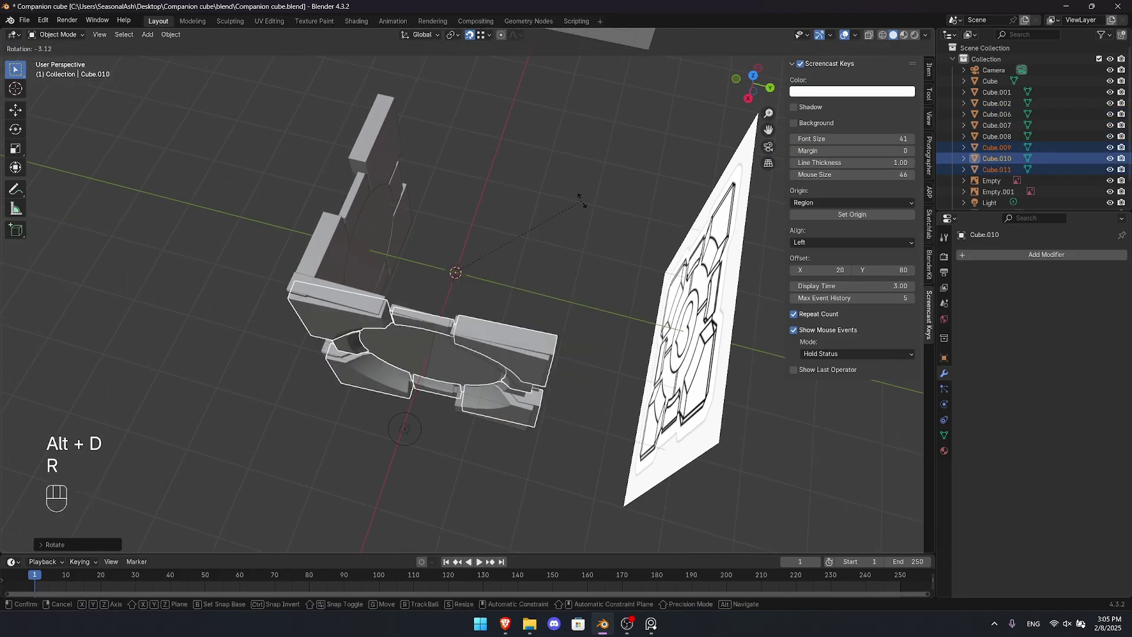
key("z")
left_click(405, 171)
key("shift+r")
middle_click_drag(760, 265, 673, 240)
- Make a linked duplicate of the last side face and rotate it 90° about the Y axis to form the top
key("alt+d")
key("r")
key("y")
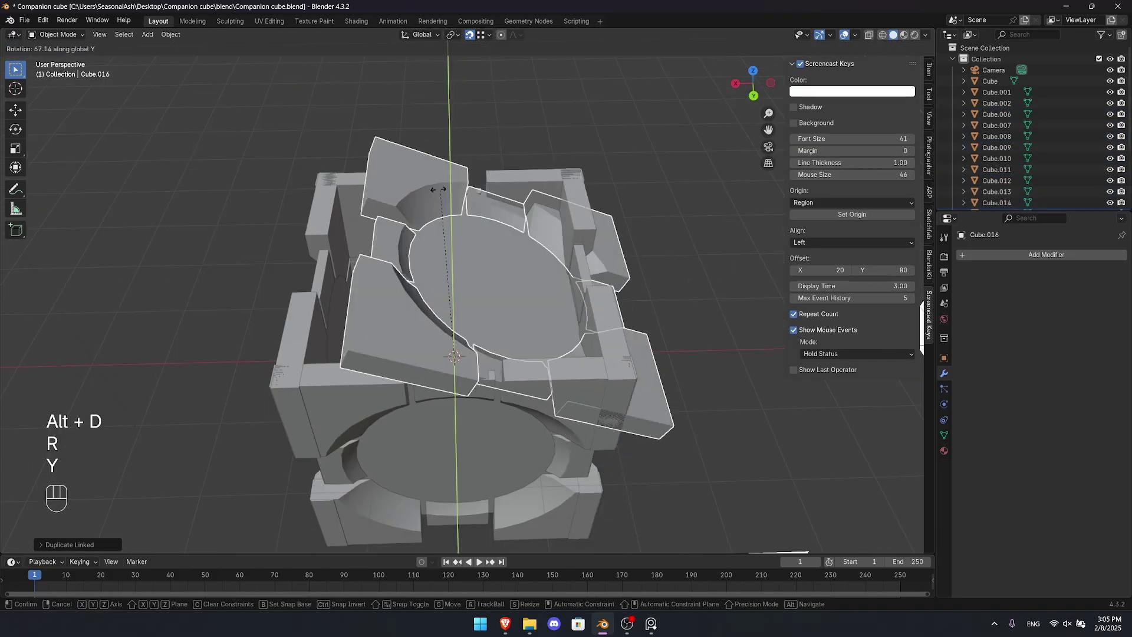
left_click(349, 179, "ctrl")
- Make a linked duplicate of the top face and rotate it about the X axis to close the cube's bottom
scroll(490, 299, "up", 3)
middle_click_drag(377, 330, 548, 286)
middle_click_drag(472, 288, 456, 267, "shift")
scroll(551, 278, "down", 3)
scroll(456, 267, "down", 4)
middle_click_drag(575, 324, 520, 242)
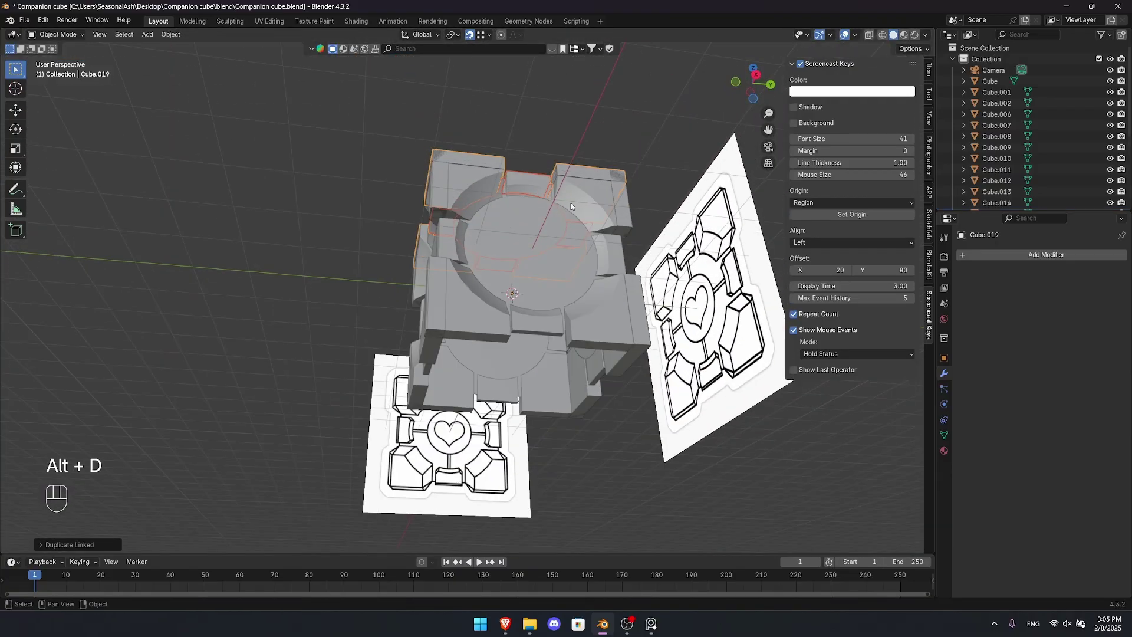
key("r")
key("x")
key("ctrl")
left_click(513, 274)
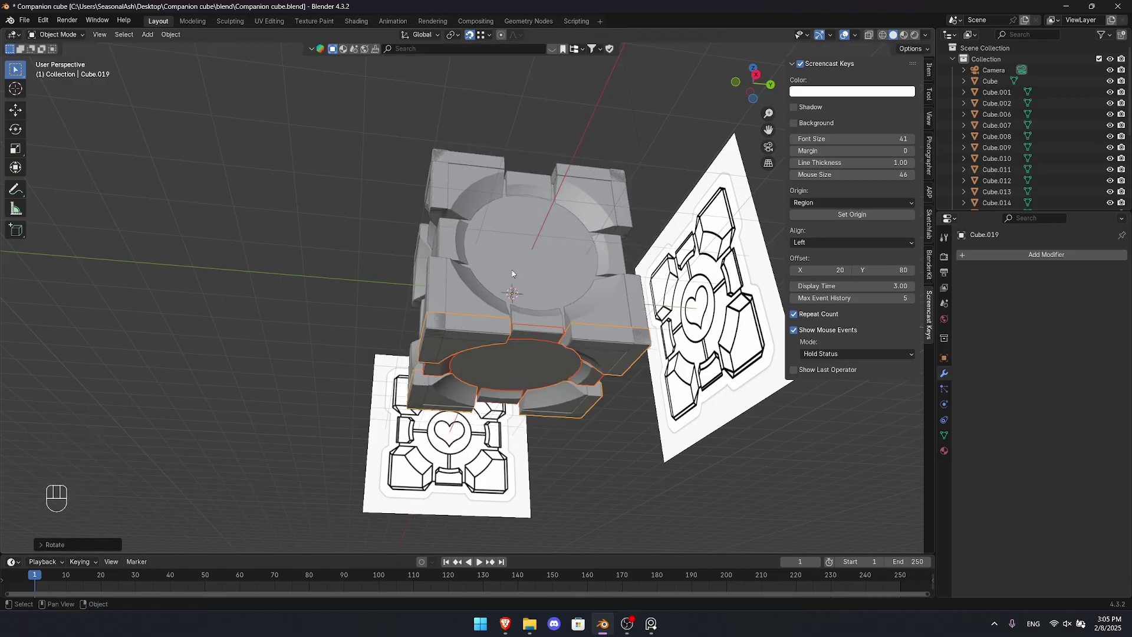
- Enter edit mode on one face's corner blocks, select all their geometry and try scaling it
scroll(523, 302, "down", 1)
middle_click_drag(513, 274, 636, 262, "shift")
key("alt+shift+z")
scroll(524, 238, "up", 2)
key("shift+alt+z")
key("Tab")
key("a")
right_click(607, 234)
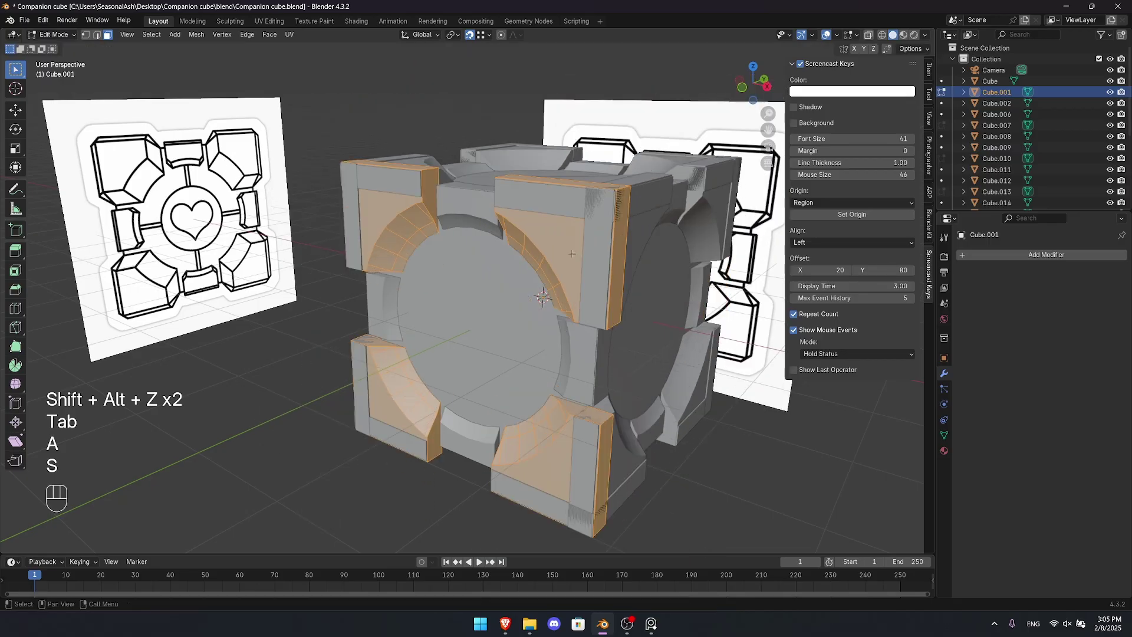
- Delete three of the four corner blocks from the mesh, keeping a single upper block, and return to object mode
scroll(608, 234, "up", 4)
key("2")
key("3")
left_click(451, 217)
scroll(451, 218, "down", 5)
mouse_move(451, 219)
middle_mouse_down()
mouse_move(510, 221)
mouse_move(463, 235)
mouse_move(455, 217)
middle_mouse_up()
key("alt+z")
key("alt+z")
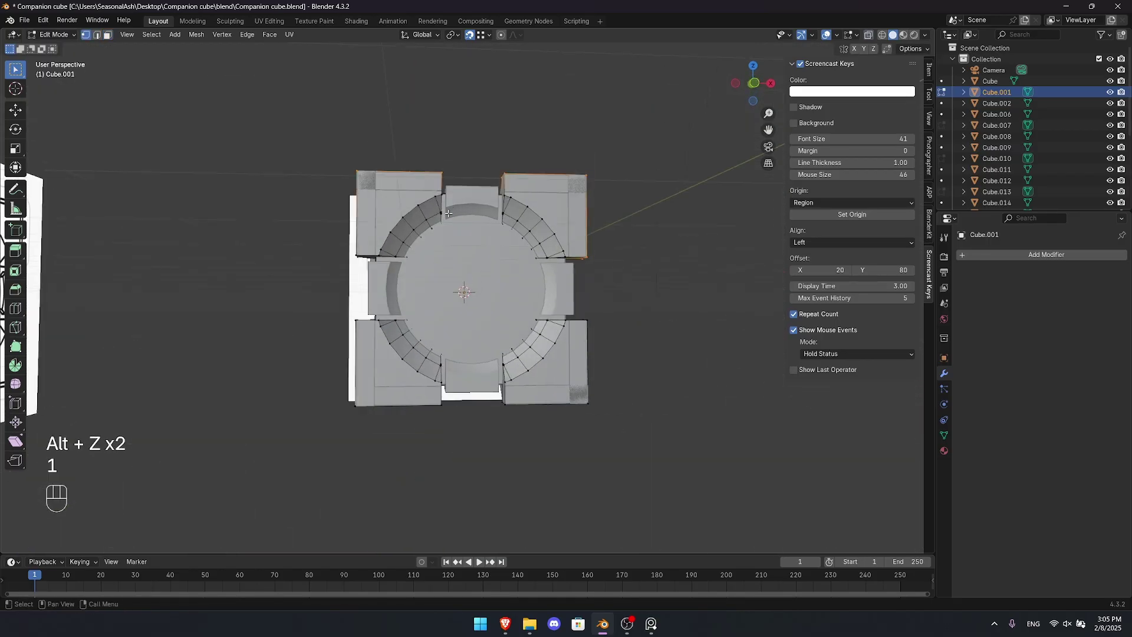
key("alt+z")
left_click_drag(631, 304, 484, 448, "shift")
middle_click_drag(531, 236, 534, 277)
scroll(534, 277, "up", 3)
middle_click_drag(602, 259, 559, 142)
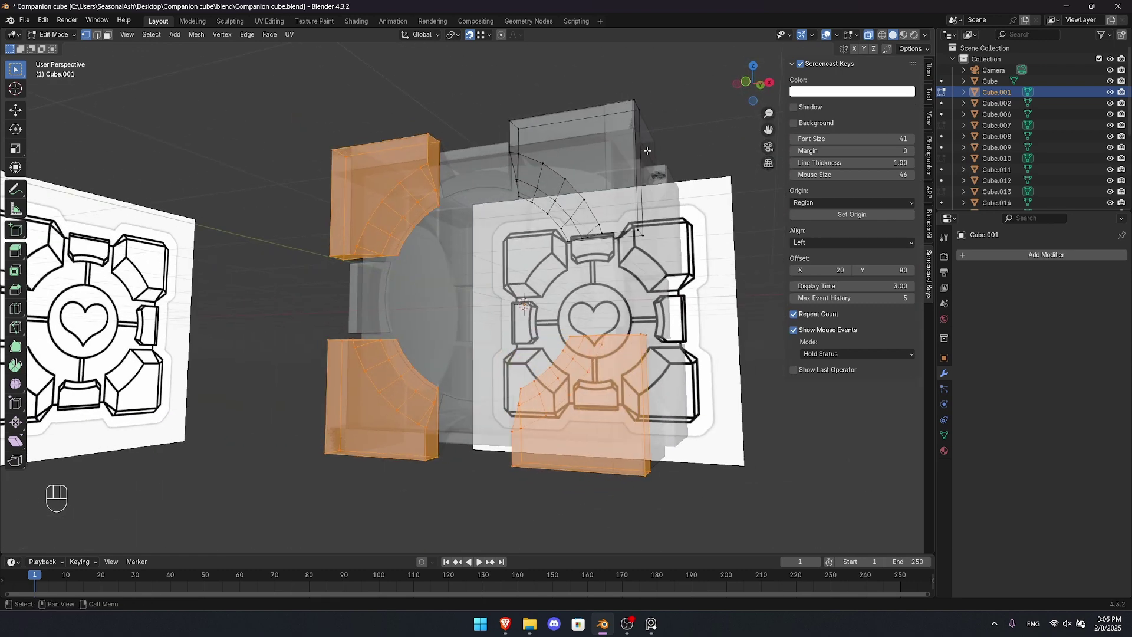
key("x")
left_click(575, 155)
key("alt+z")
key("Tab")
- Add a Mirror modifier on the X and Z axes to regenerate the other three corner blocks
left_click(1017, 255)
type("mi")
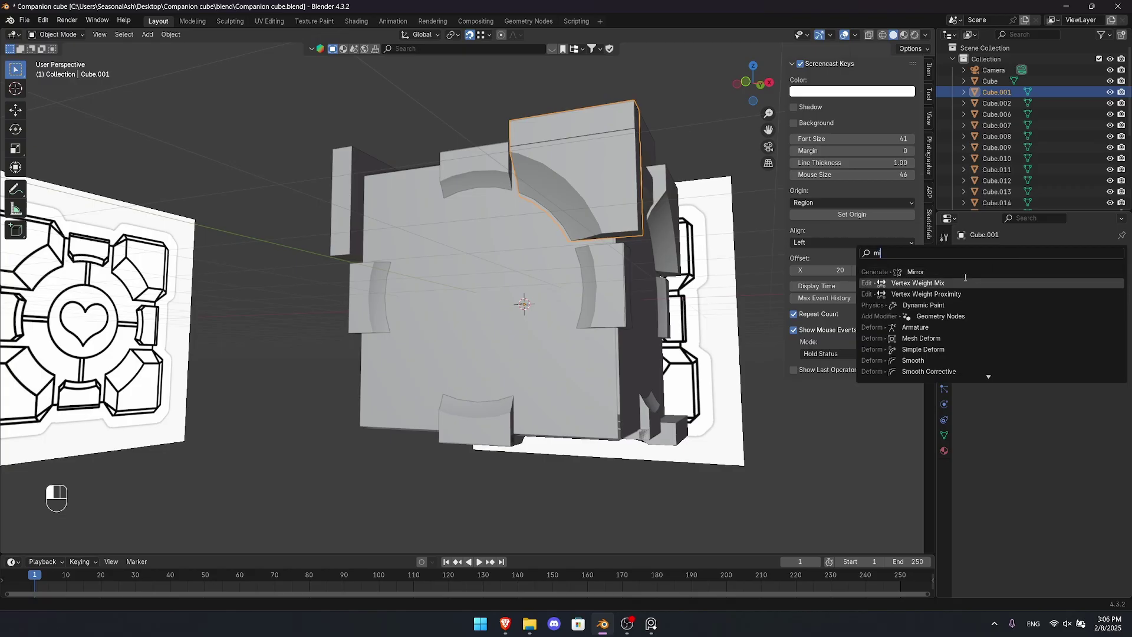
left_click(969, 273)
left_click(1095, 290)
middle_click_drag(561, 187, 566, 208)
middle_click_drag(567, 207, 556, 180, "shift")
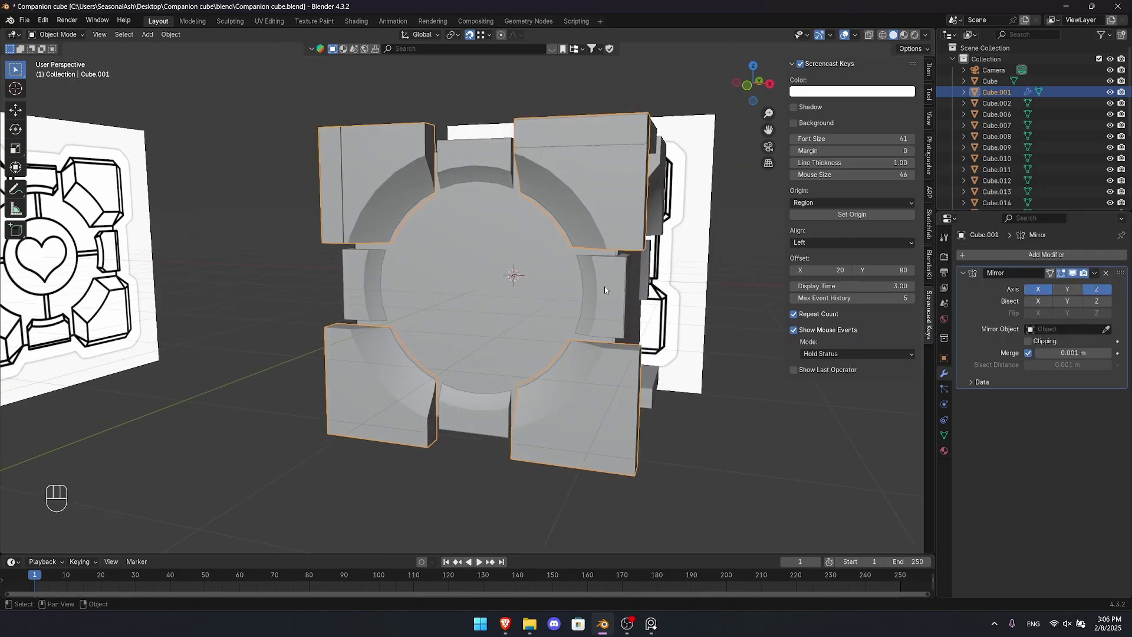
key("Tab")
key("3")
key("g")
right_click(691, 176)
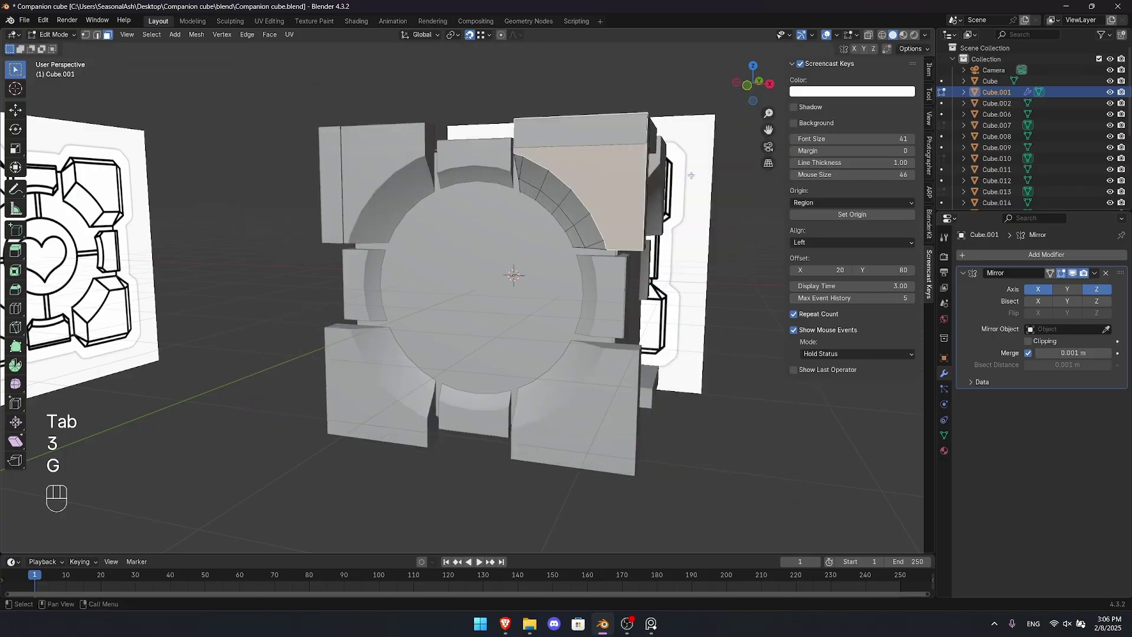
key("Tab")
- Copy the Mirror modifier to the corner block objects on the cube's other five faces
left_click(622, 285)
mouse_move(611, 163)
middle_mouse_down()
mouse_move(592, 165)
mouse_move(620, 177)
middle_mouse_up()
middle_click_drag(619, 176, 474, 275)
scroll(473, 219, "down", 2)
left_click(460, 184)
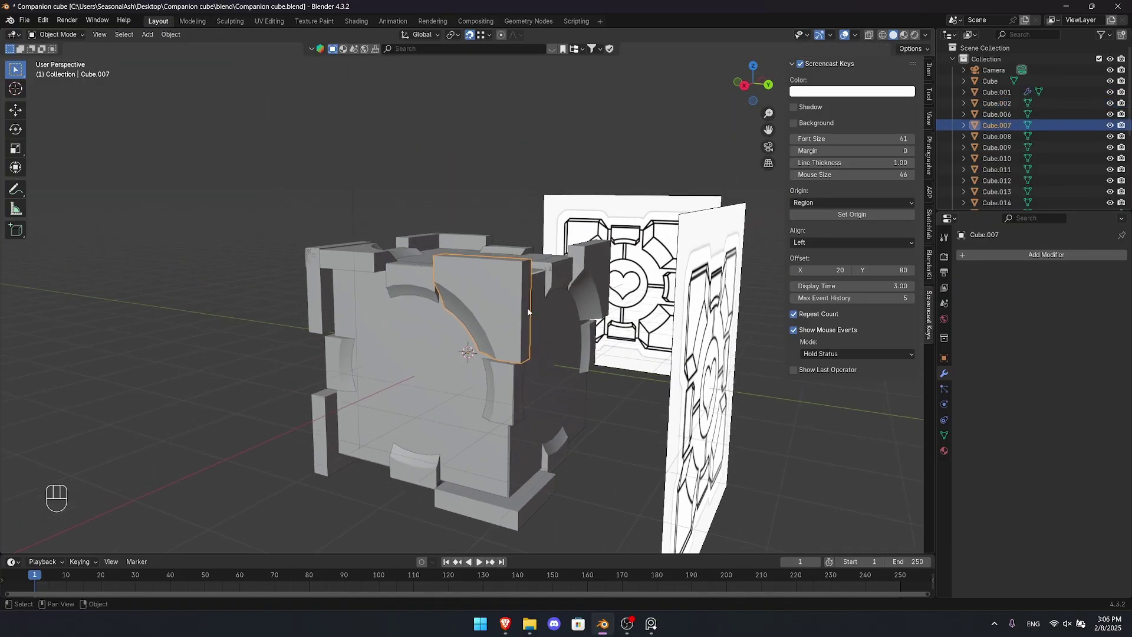
left_click(581, 268, "shift")
middle_click_drag(581, 268, 501, 303, "shift")
middle_click_drag(490, 257, 629, 149)
left_click(630, 265, "shift")
middle_click_drag(629, 266, 654, 200)
left_click(531, 253, "shift")
left_click(1059, 308)
- Shrink the corner block's two outer edge faces slightly inward with Shrink/Fatten and even thickness to remove the overlap between neighbouring faces
key("Tab")
key("3")
left_click(570, 311)
scroll(530, 283, "up", 3)
left_click(557, 272, "shift")
scroll(654, 200, "up", 2)
key("alt+s")
key("shift+s")
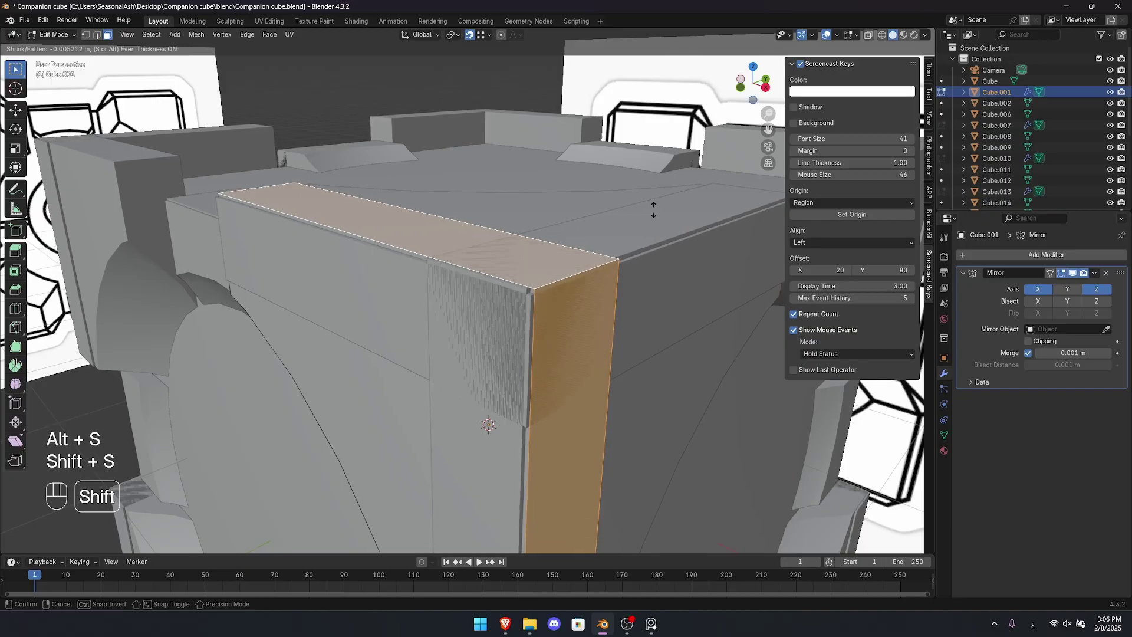
left_click(656, 230, "shift")
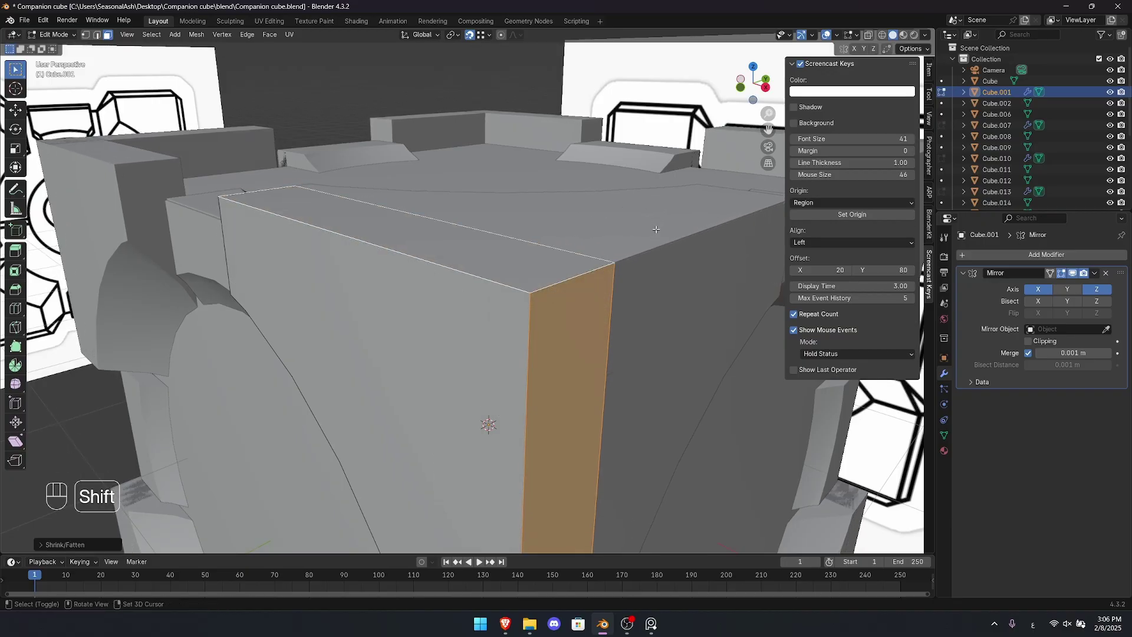
key("Tab")
- Inspect how the corner blocks and side pieces of neighbouring faces meet along the cube's edges
scroll(549, 300, "down", 5)
middle_click_drag(550, 300, 541, 331)
left_click(480, 274)
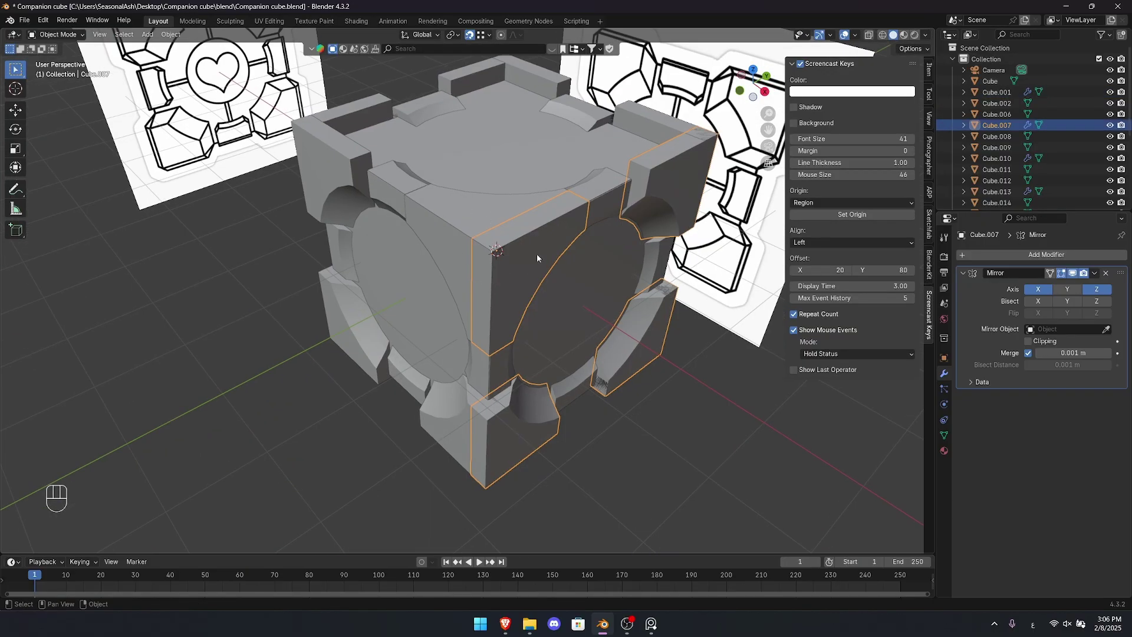
middle_click_drag(469, 276, 490, 264)
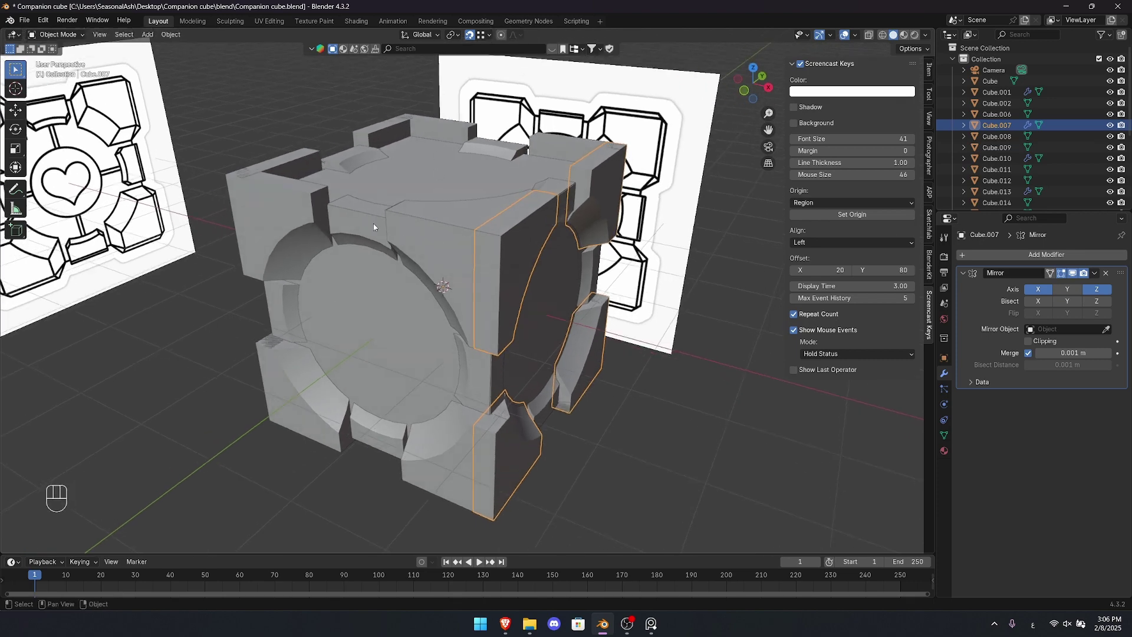
left_click(369, 227)
left_click(361, 225)
middle_click_drag(362, 225, 371, 258)
middle_click_drag(370, 258, 471, 230, "shift")
scroll(487, 279, "up", 3)
left_click(505, 266)
scroll(472, 230, "down", 7)
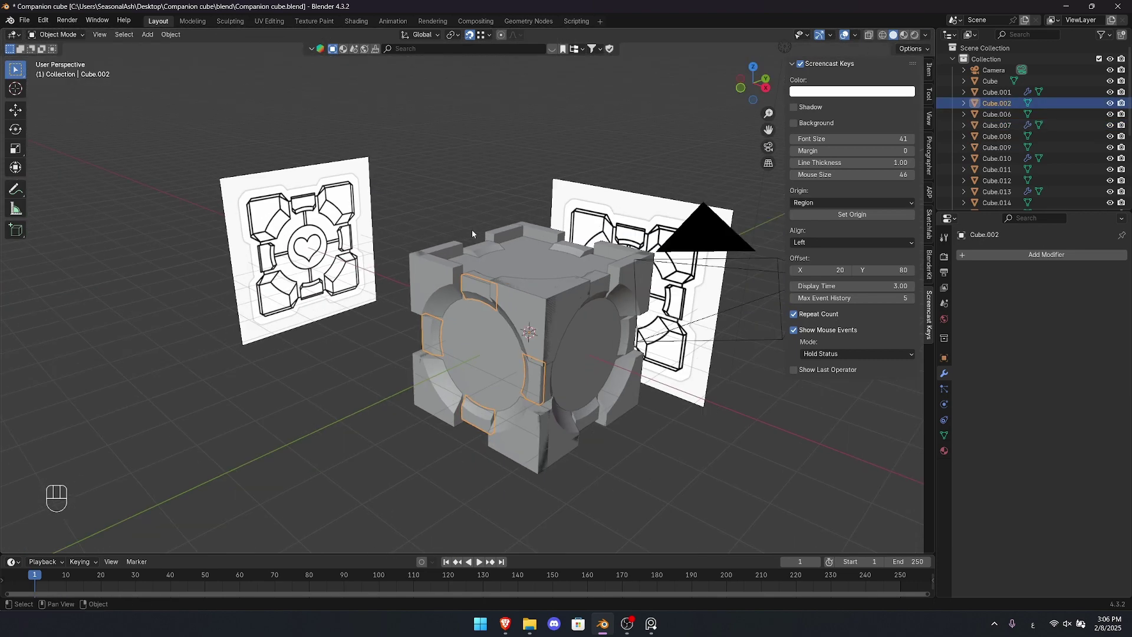
scroll(472, 229, "up", 8)
left_click(411, 148)
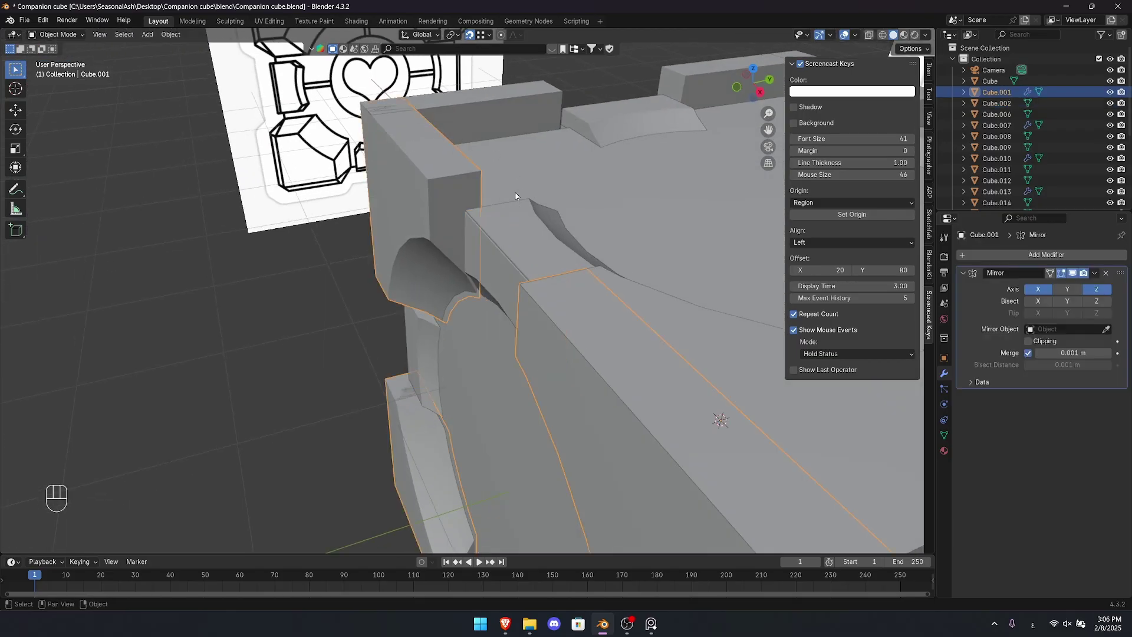
scroll(677, 287, "down", 6)
middle_click_drag(644, 287, 513, 401)
left_click(398, 334)
middle_click_drag(513, 401, 571, 154)
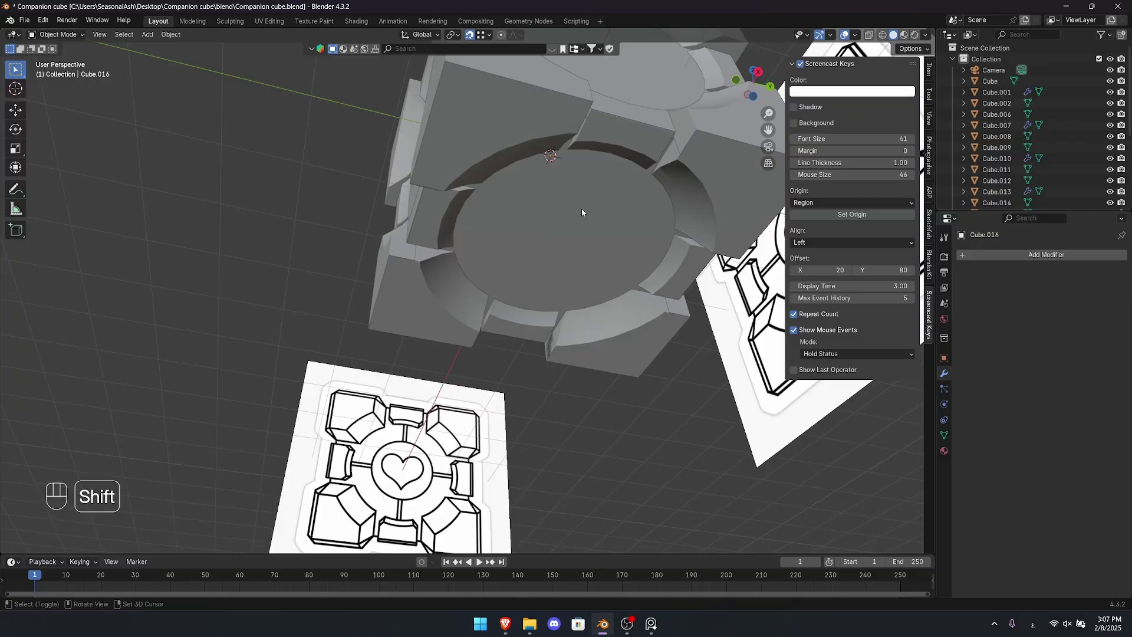
- Examine the cube's underside and remaining sides for overlapping corner block surfaces
scroll(582, 209, "down", 3)
middle_click_drag(581, 209, 534, 262)
middle_click_drag(534, 263, 501, 375, "shift")
scroll(501, 375, "up", 3)
middle_click_drag(501, 374, 564, 277, "shift")
left_click(489, 213, "shift")
left_click(444, 319)
middle_click_drag(445, 319, 440, 245, "shift")
middle_click_drag(440, 245, 499, 382)
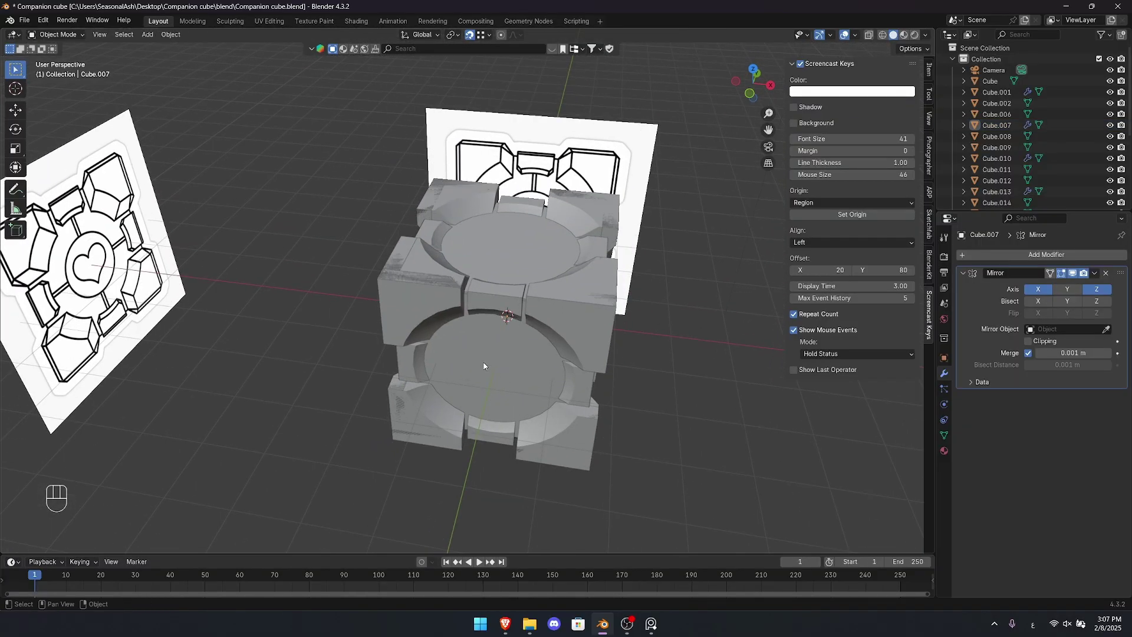
middle_click_drag(482, 342, 519, 258)
key("alt+Tab")
key("alt+Tab")
scroll(531, 258, "down", 2)
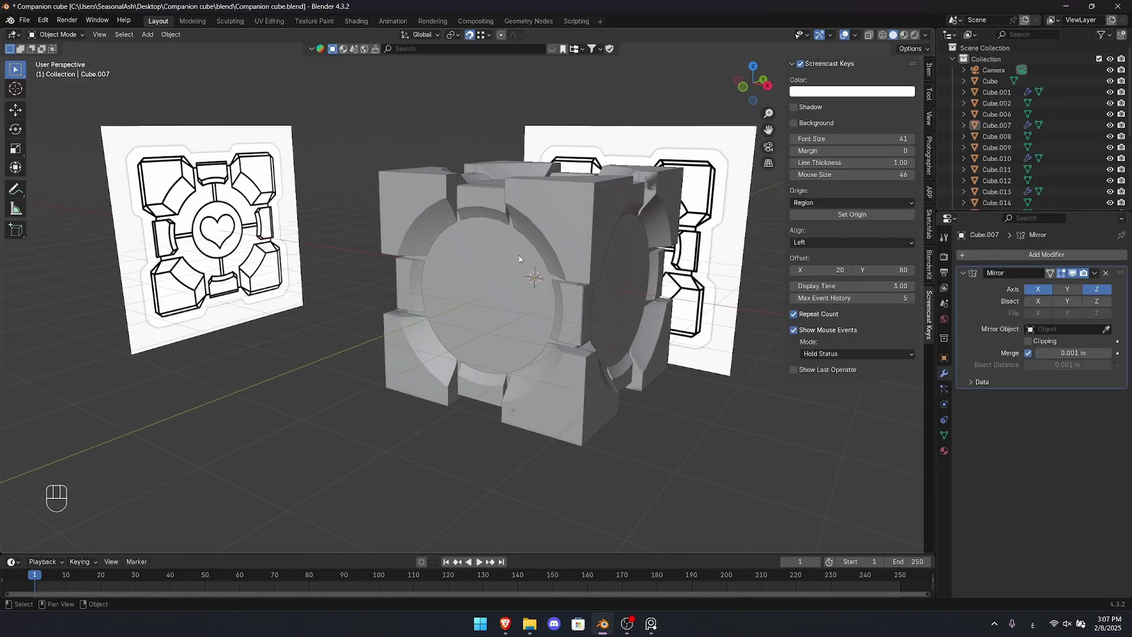
- Fly inside the cube to inspect the seams between the corner blocks
key("z")
scroll(519, 399, "up", 4)
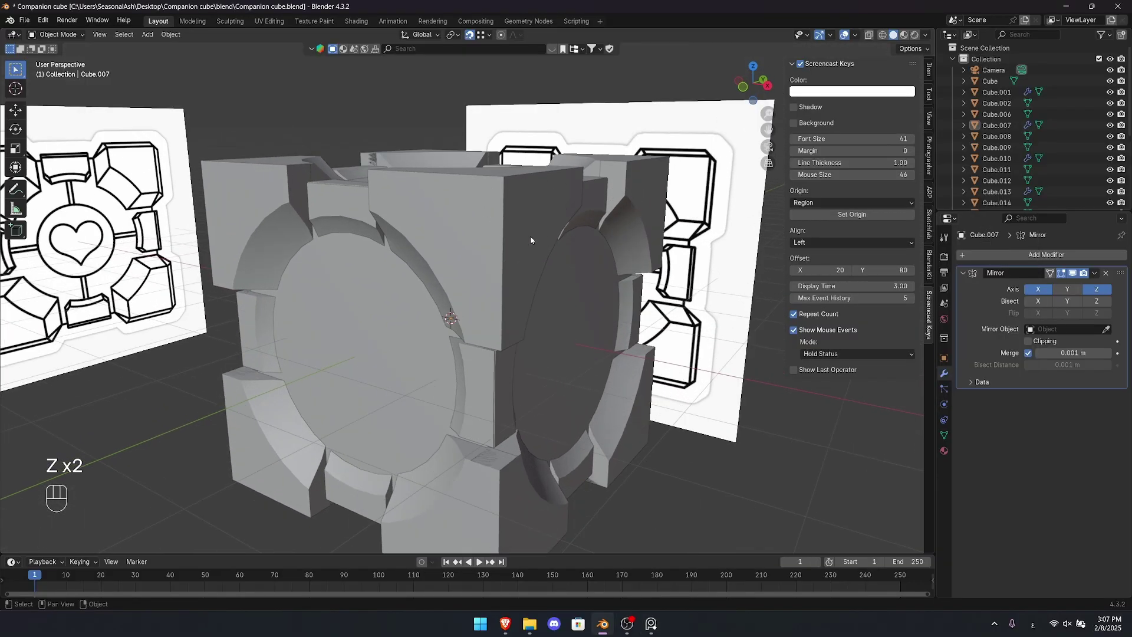
key("shift+alt+z")
key("shift+alt+z")
key("shift+grave")
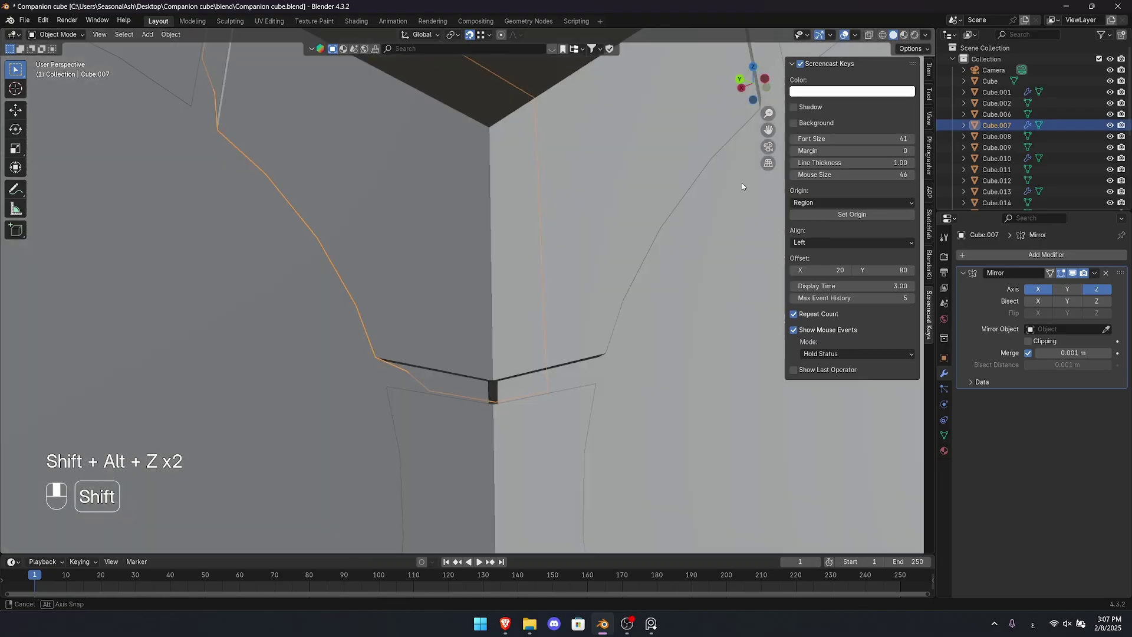
key("s")
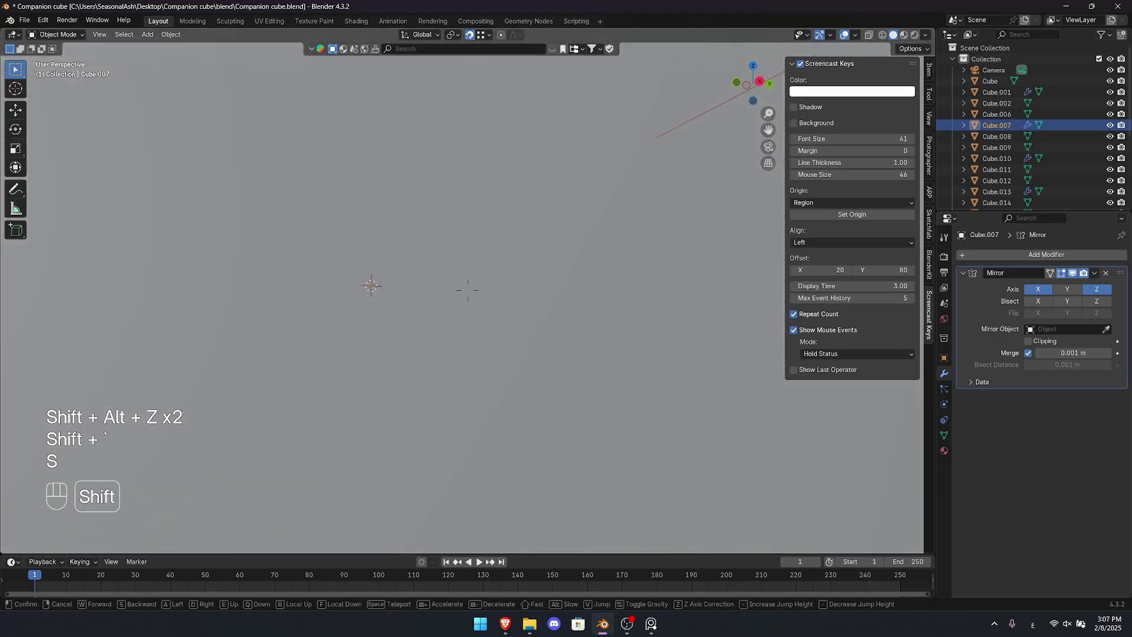
key("shift+a")
key("shift+e")
left_click(587, 158)
- Duplicate the corner blocks of three adjacent faces in place and isolate the copies in local view
middle_click_drag(492, 198, 513, 248)
left_click(431, 234, "shift")
left_click(482, 177, "shift")
key("g")
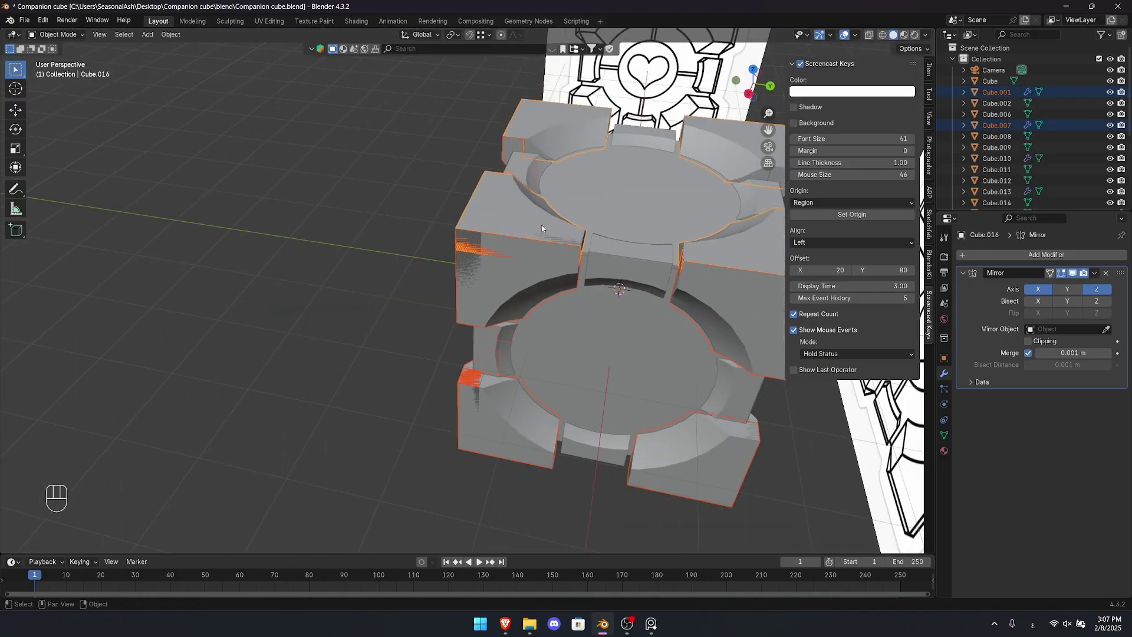
middle_click_drag(541, 227, 519, 245)
scroll(519, 244, "down", 1)
key("shift+d")
right_click(467, 224)
key("/")
scroll(423, 212, "down", 2)
middle_click_drag(423, 212, 626, 241)
- Convert the isolated corner block copies to mesh so their Mirror modifiers are applied
key("F3")
type("ؤخ")
key("BackSpace")
key("BackSpace")
key("BackSpace")
key("alt+shift")
type("convert")
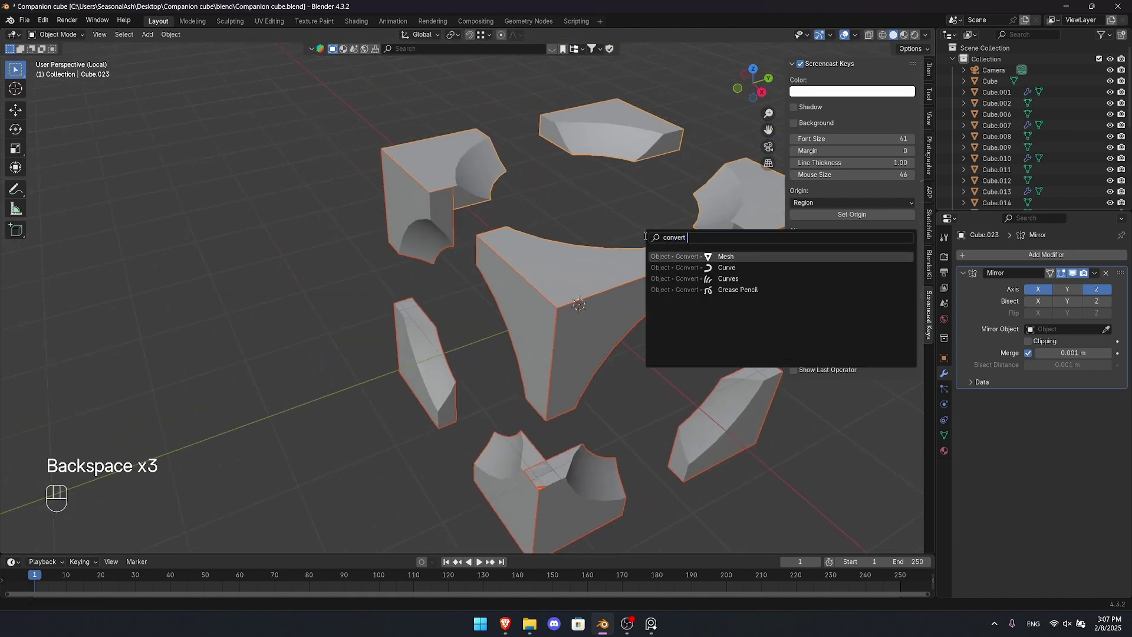
key("Return")
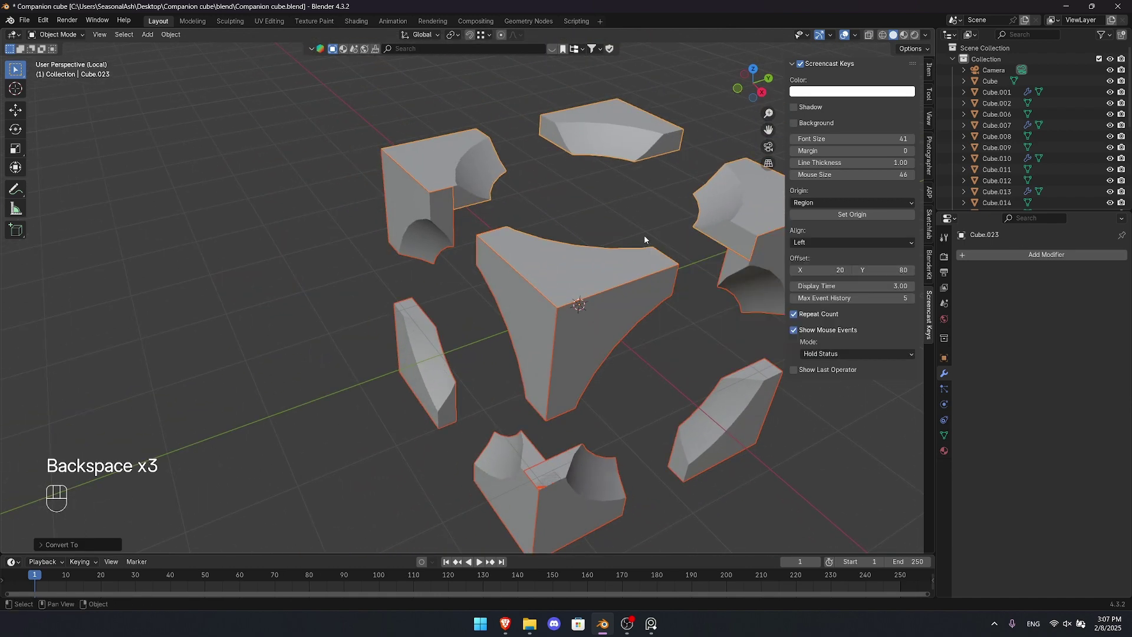
- Join the isolated corner block copies into one object and open its vertices for editing with see-through display
key("g")
key("ctrl+j")
key("Tab")
key("1")
key("alt+z")
- Delete all the surrounding corner blocks from the joined mesh, keeping only the central corner where the three faces meet
left_click_drag(698, 132, 535, 424)
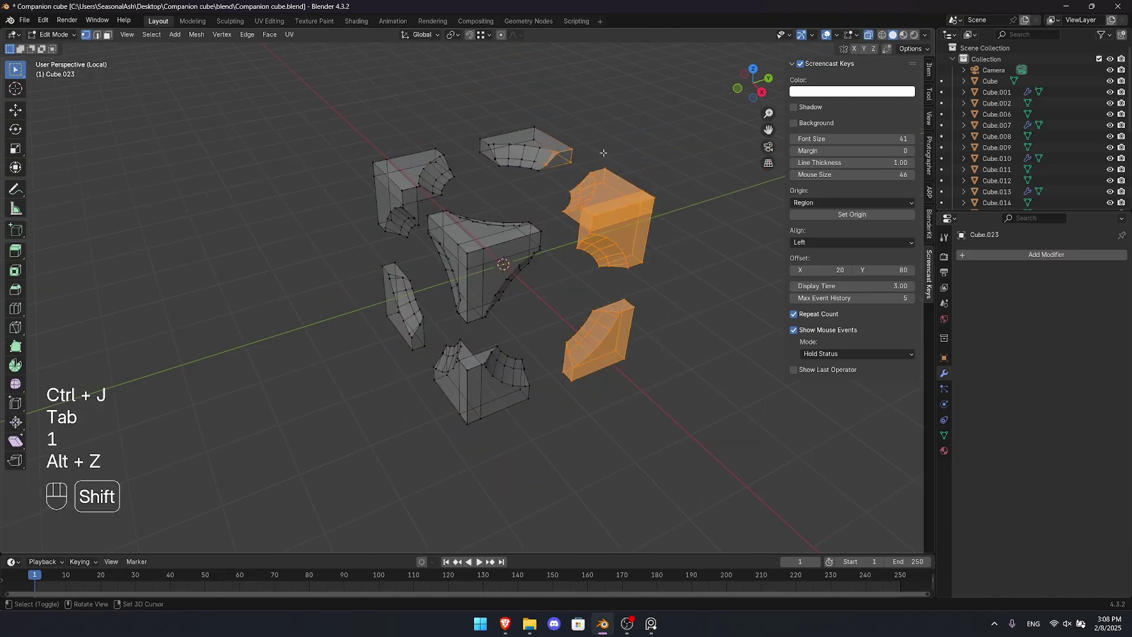
middle_click_drag(386, 188, 547, 154)
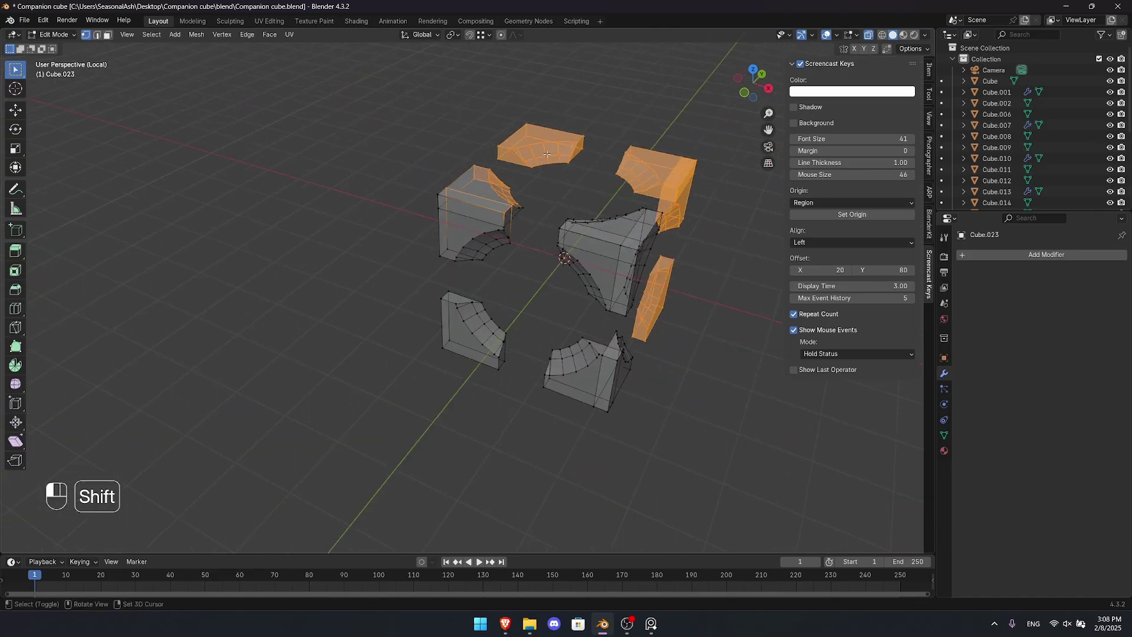
left_click_drag(557, 312, 401, 422, "shift")
middle_click_drag(471, 447, 436, 435, "shift")
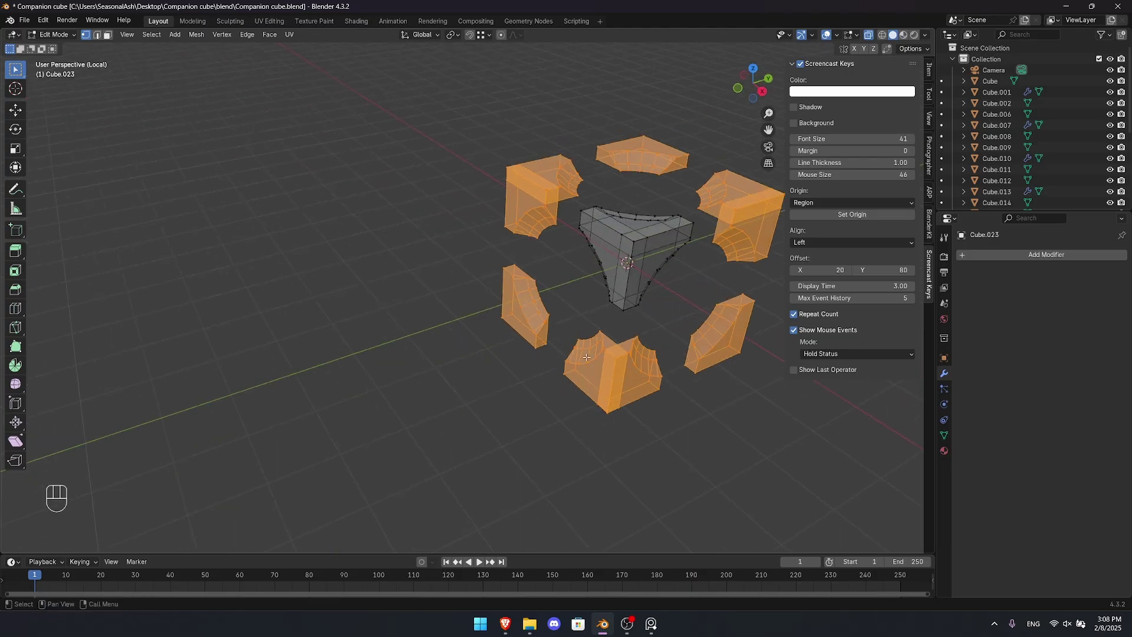
middle_click_drag(534, 342, 506, 331, "shift")
key("x")
left_click(506, 331)
key("Tab")
- Delete the overlapping strip faces along the two upper arms and the vertical arm of the corner mesh
key("Tab")
key("1")
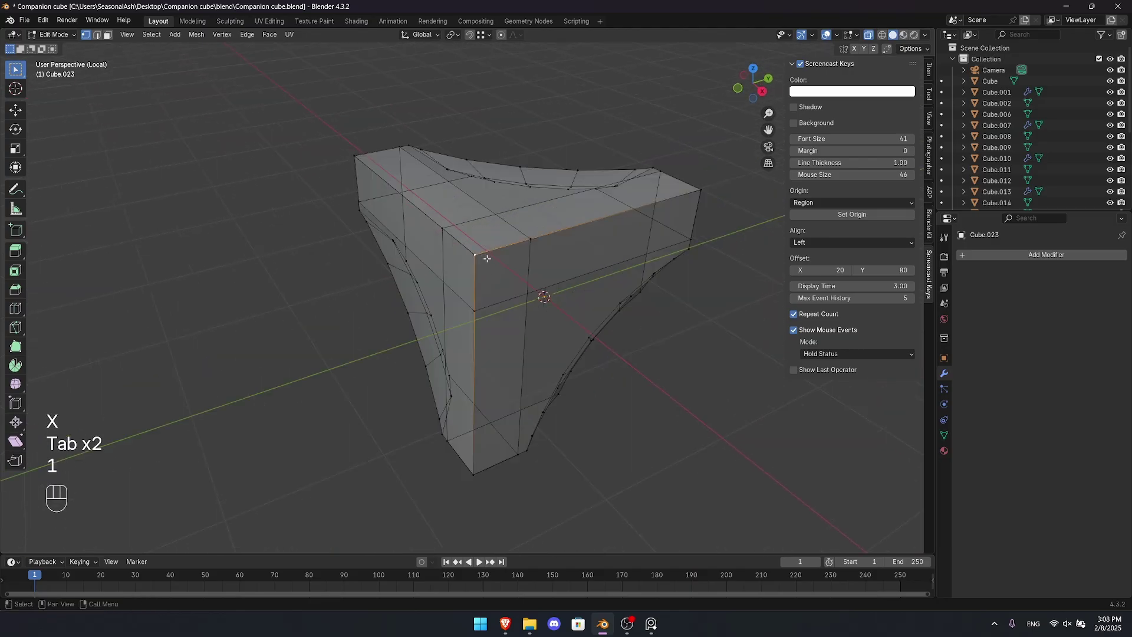
key("alt+z")
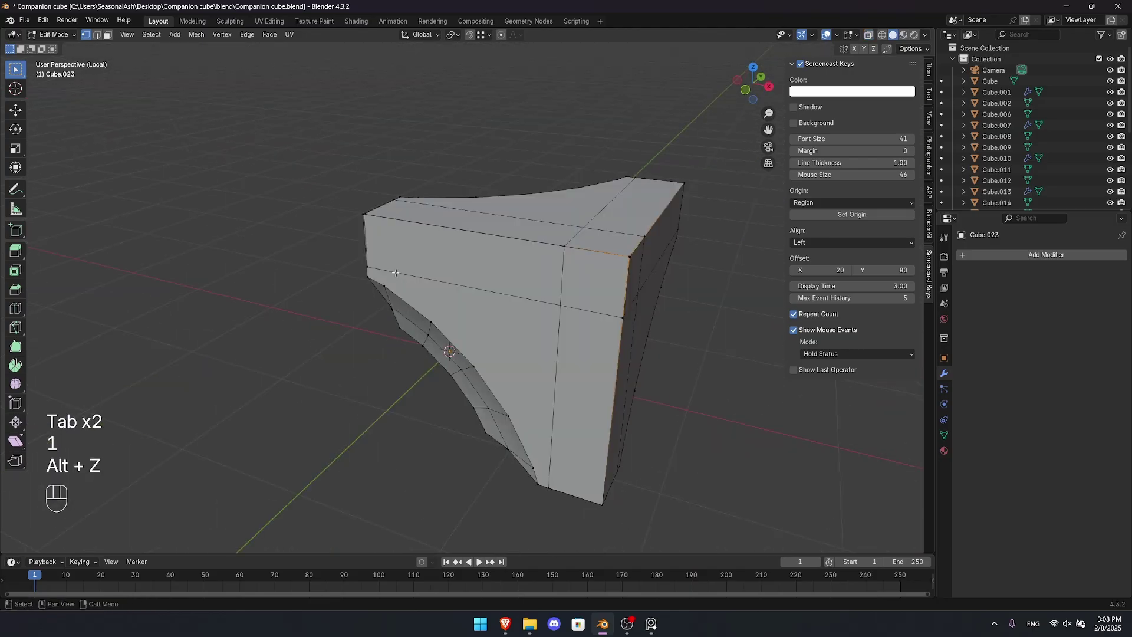
key("alt+z")
middle_click_drag(487, 258, 380, 273)
key("3")
left_click(425, 268)
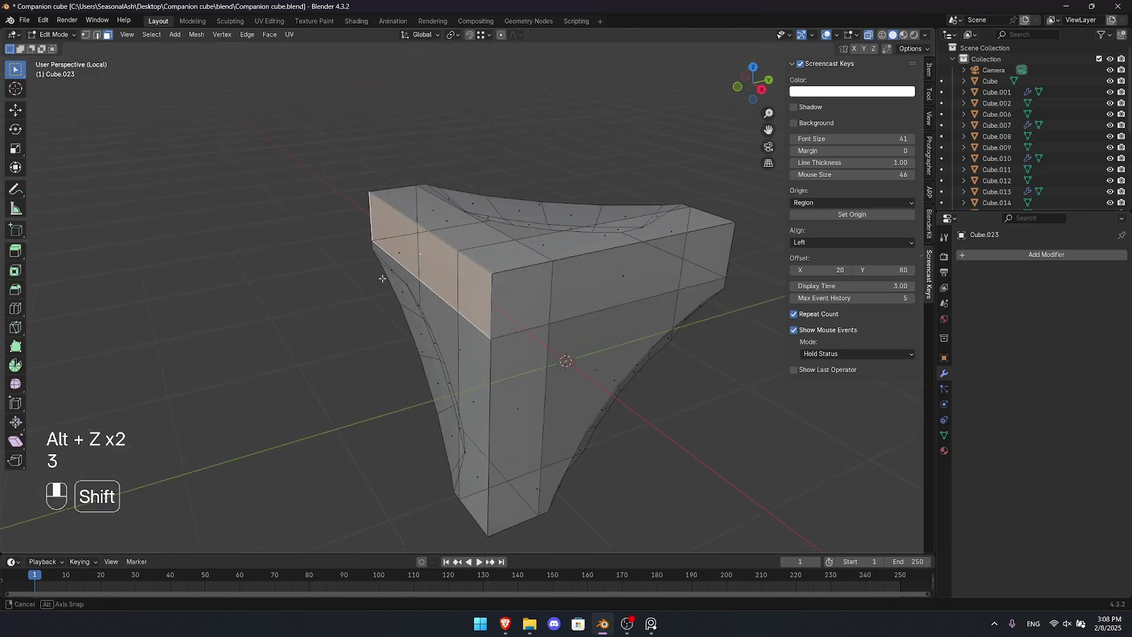
left_click(627, 287, "shift")
middle_click_drag(536, 348, 569, 369)
middle_click_drag(569, 368, 526, 304, "shift")
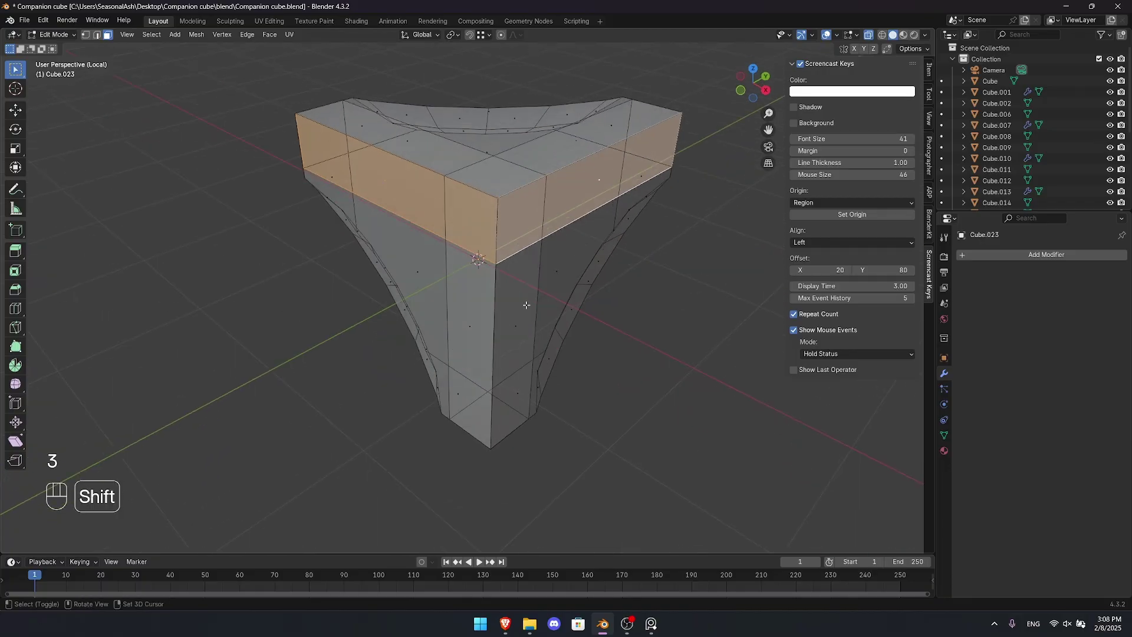
left_click(518, 310, "shift")
left_click(472, 324, "shift")
key("x")
left_click(434, 347)
key("alt+z")
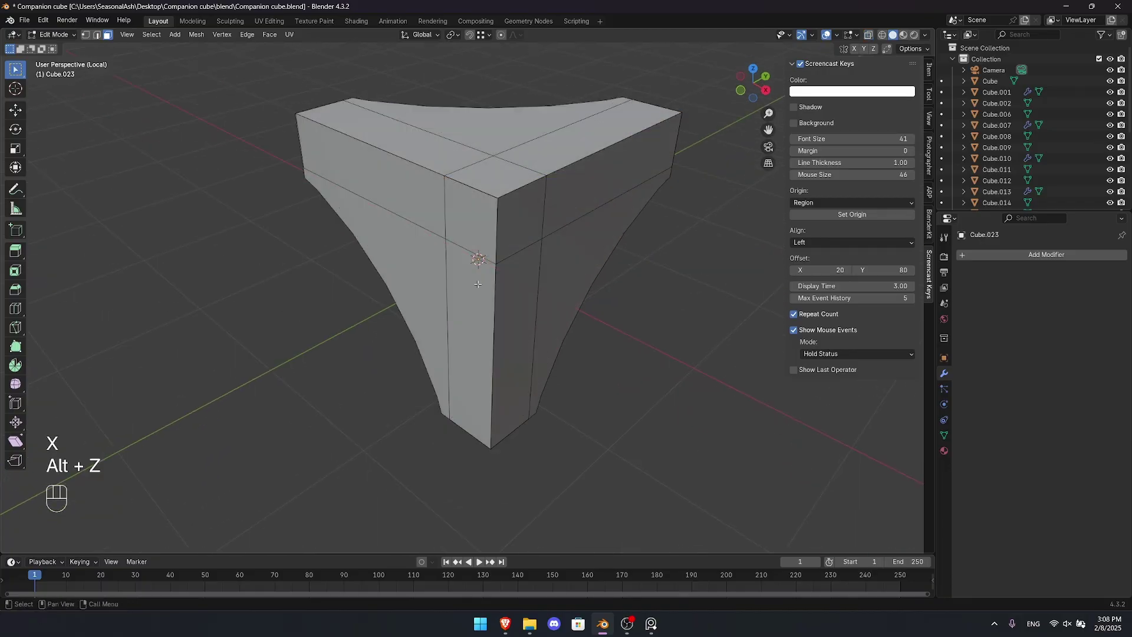
- Inspect the inside of the corner mesh and select the leftover horizontal surface to find overlapping internal geometry
key("alt+z")
middle_click_drag(451, 214, 637, 194)
middle_click_drag(637, 194, 677, 182, "shift")
scroll(424, 217, "up", 1)
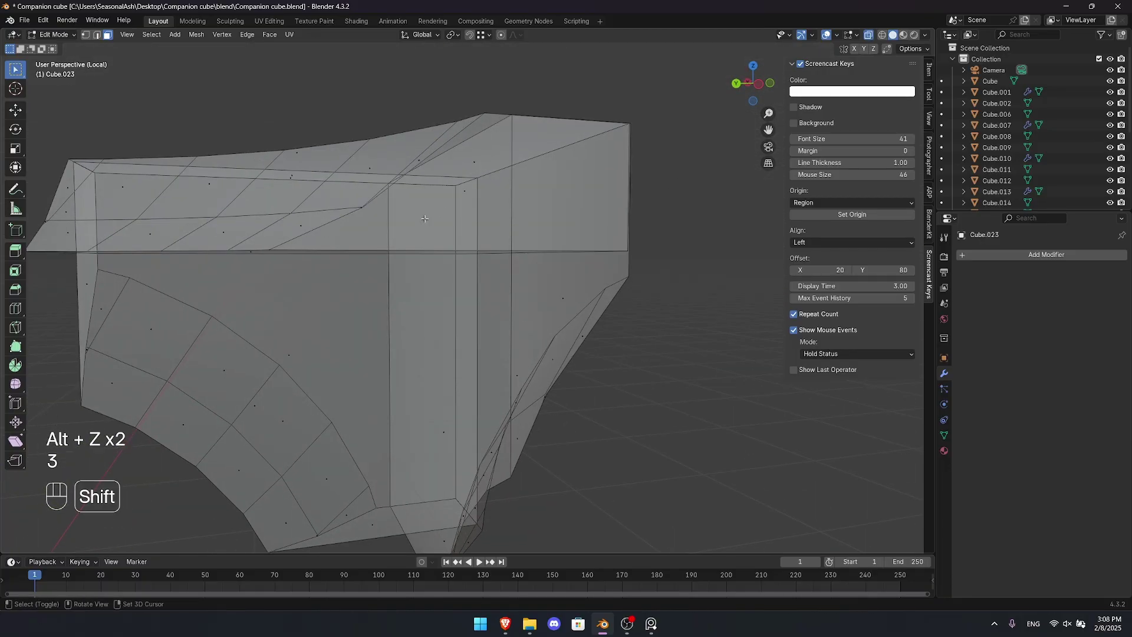
middle_click_drag(424, 217, 567, 174)
key("alt+z")
left_click(411, 186)
middle_click_drag(411, 186, 540, 320, "shift")
key("alt+z")
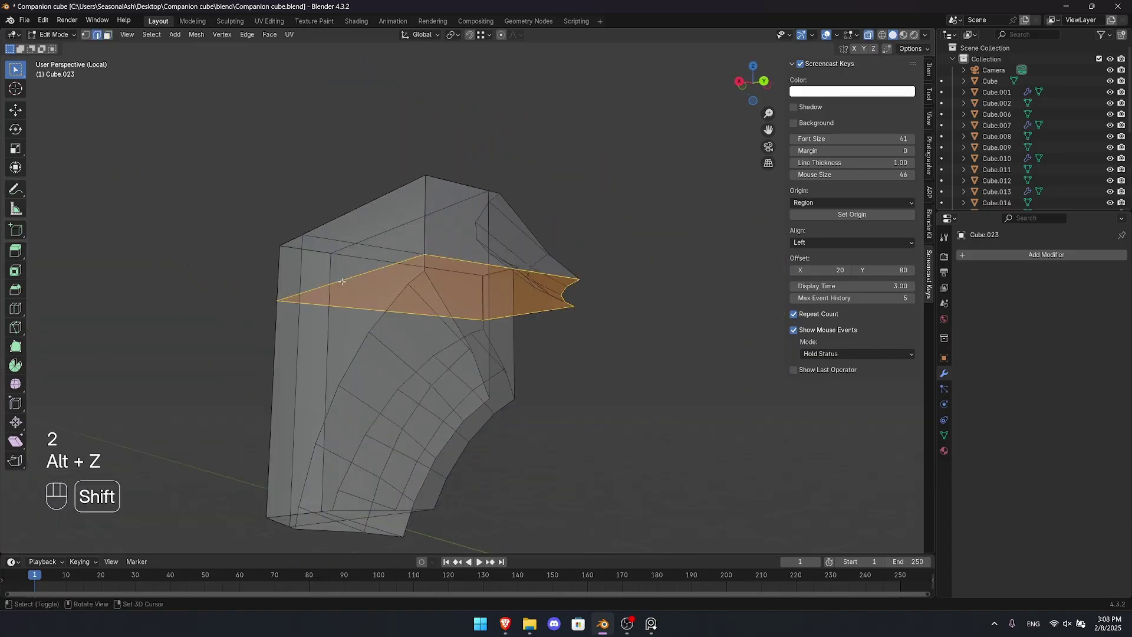
left_click(345, 282)
middle_click_drag(489, 290, 443, 328)
key("alt+z")
key("g")
key("x")
right_click(426, 286)
- Delete the leftover overlapping vertices and edges around the corner mesh's outer tip and arms
middle_click_drag(444, 328, 551, 300, "shift")
scroll(528, 280, "down", 4)
key("alt+z")
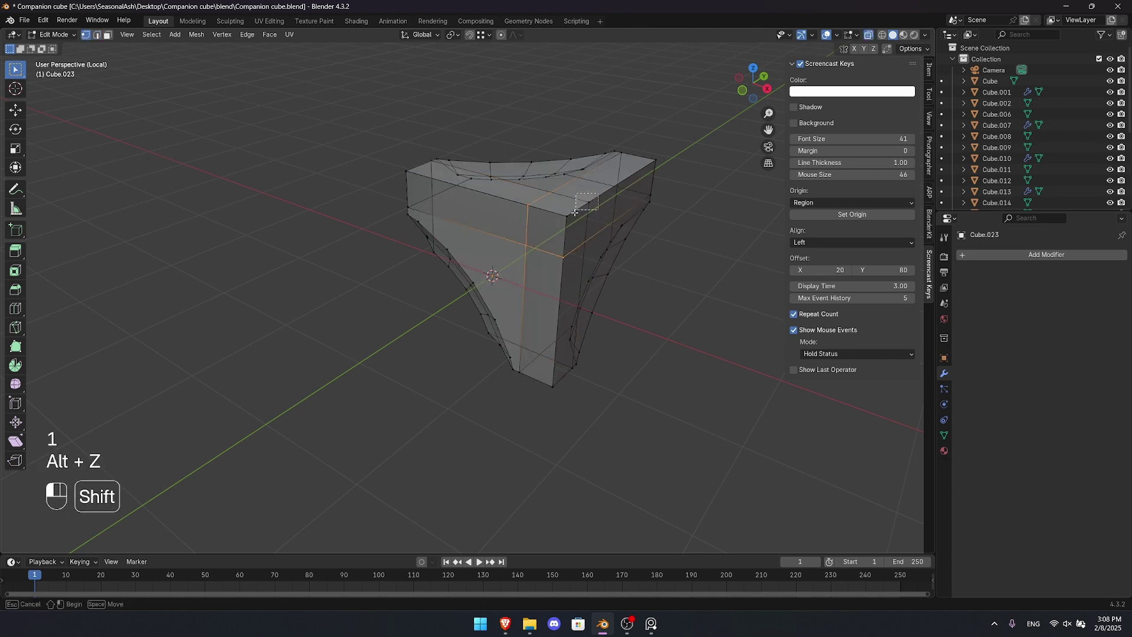
key("x")
left_click(571, 179)
middle_click_drag(555, 199, 516, 227, "shift")
scroll(412, 238, "up", 1)
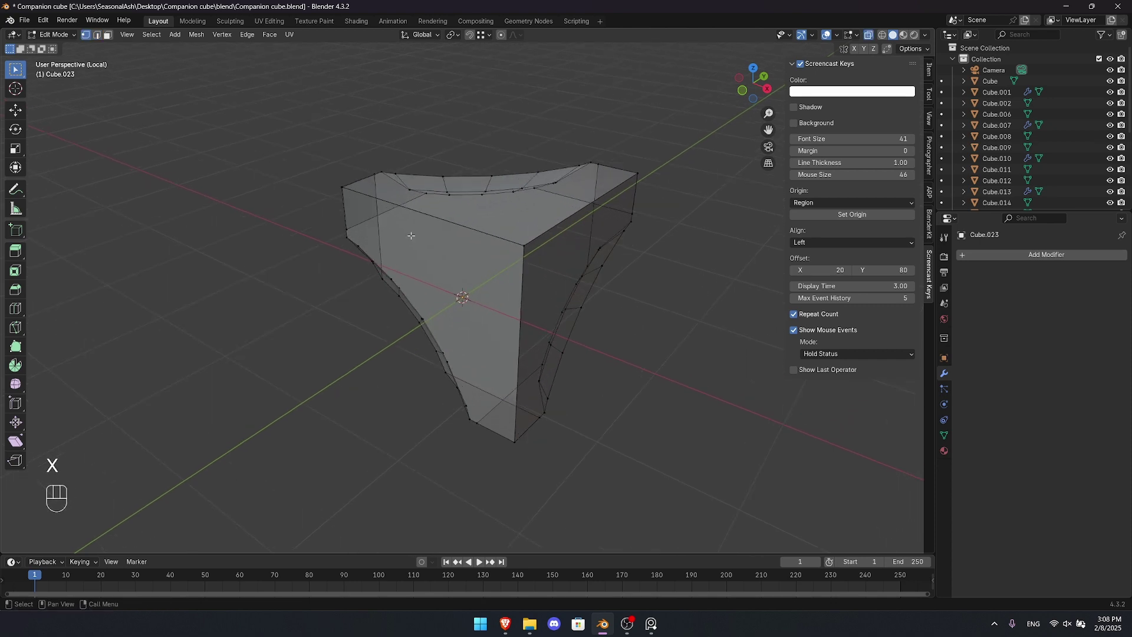
middle_click_drag(413, 238, 431, 258)
key("alt+z")
key("alt+z")
key("x")
left_click(245, 206)
key("alt+z")
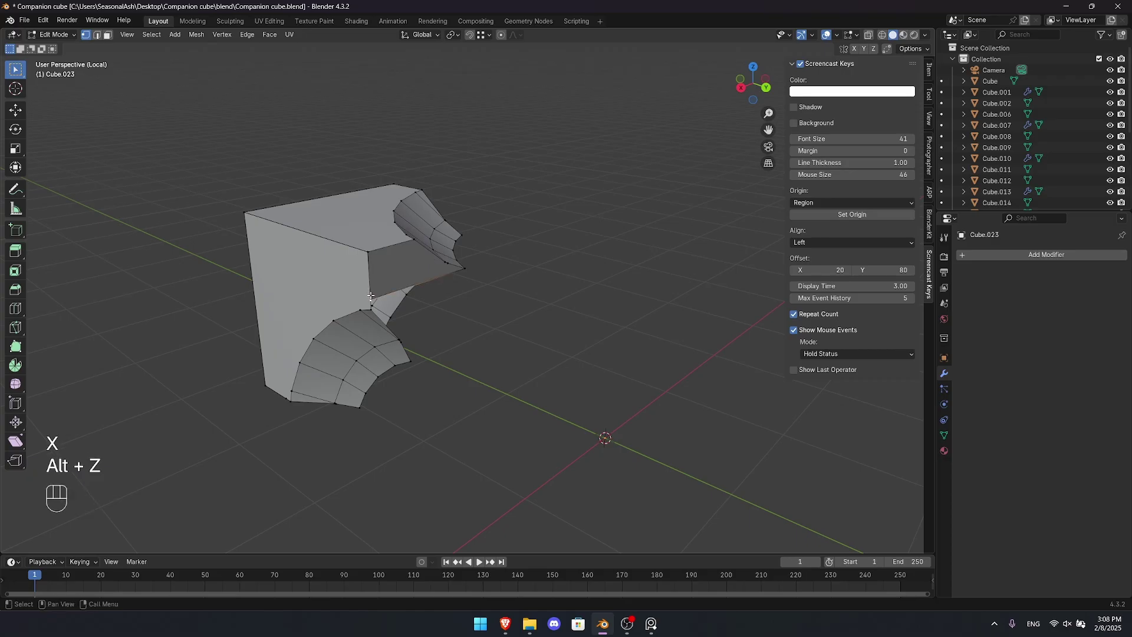
- Select the whole corner mesh and merge its vertices by distance
middle_click_drag(371, 295, 276, 270)
key("alt+z")
left_click(643, 288, "shift")
middle_click_drag(641, 287, 562, 276)
key("alt+z")
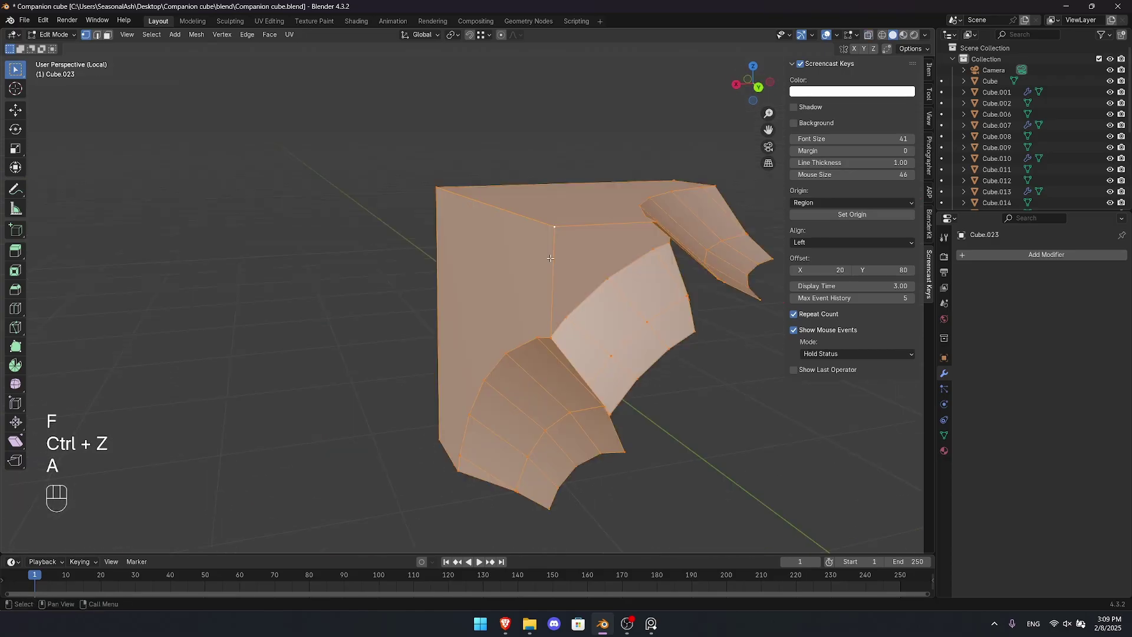
key("m")
left_click(512, 320)
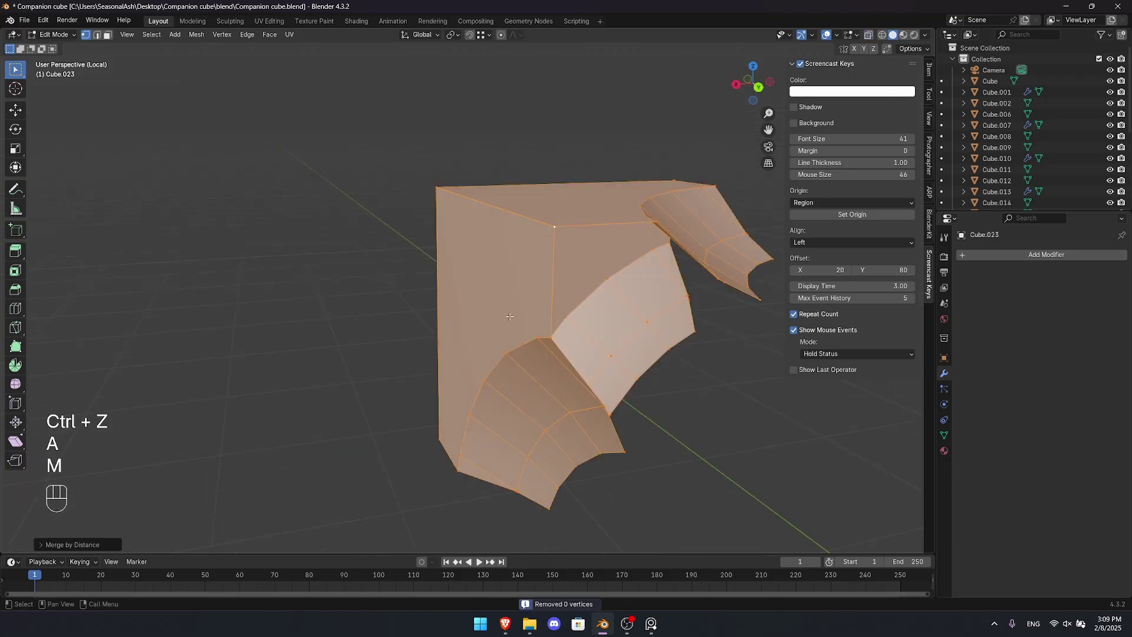
- Select the open boundary loop at the end of one upper arm and fill it with a face
middle_click_drag(506, 259, 459, 252)
key("alt+z")
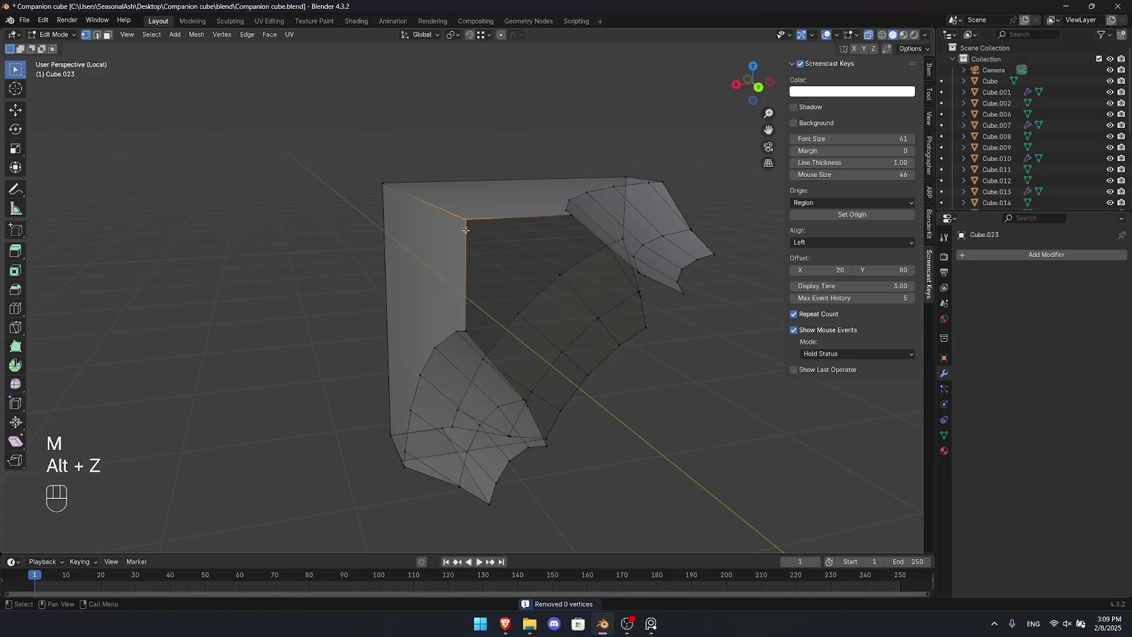
middle_click_drag(472, 236, 495, 277, "shift")
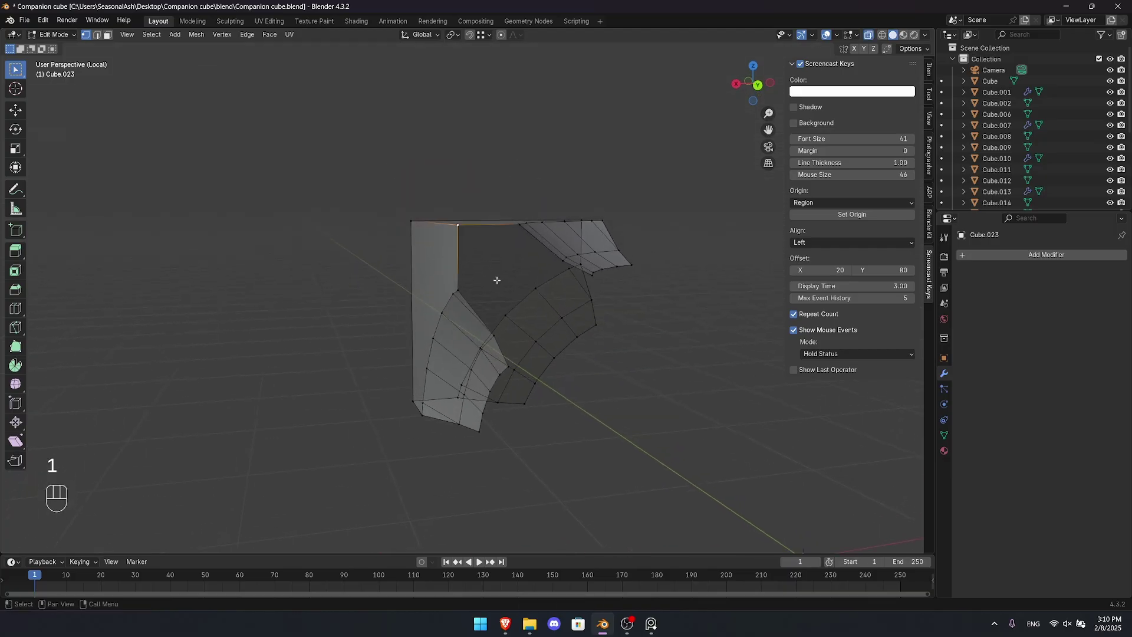
scroll(496, 272, "up", 2)
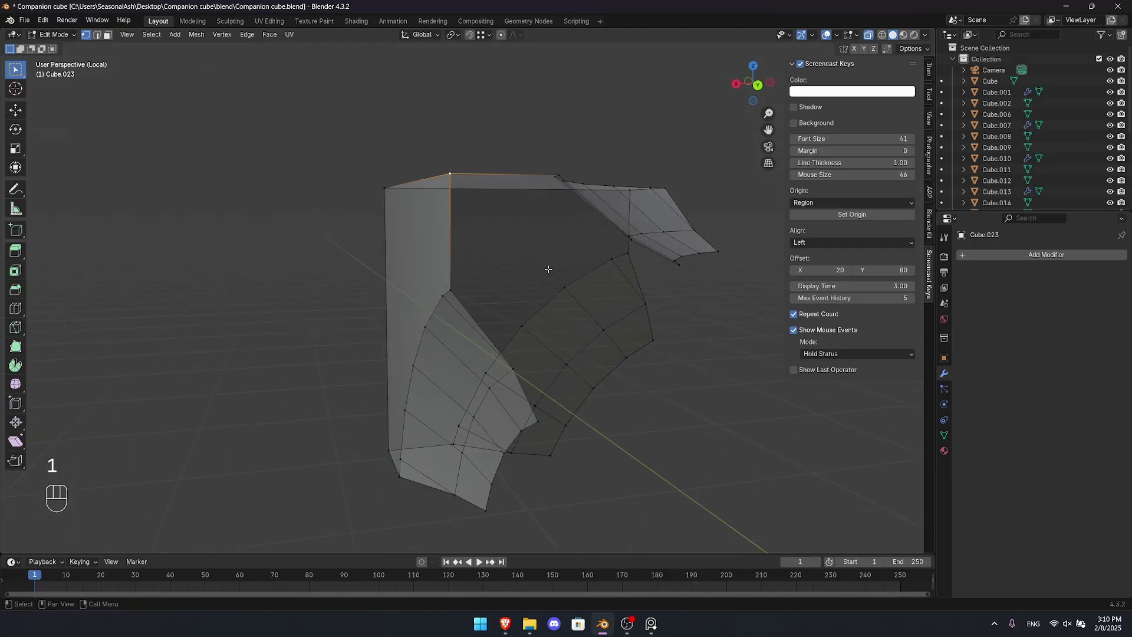
left_click(490, 109, "alt")
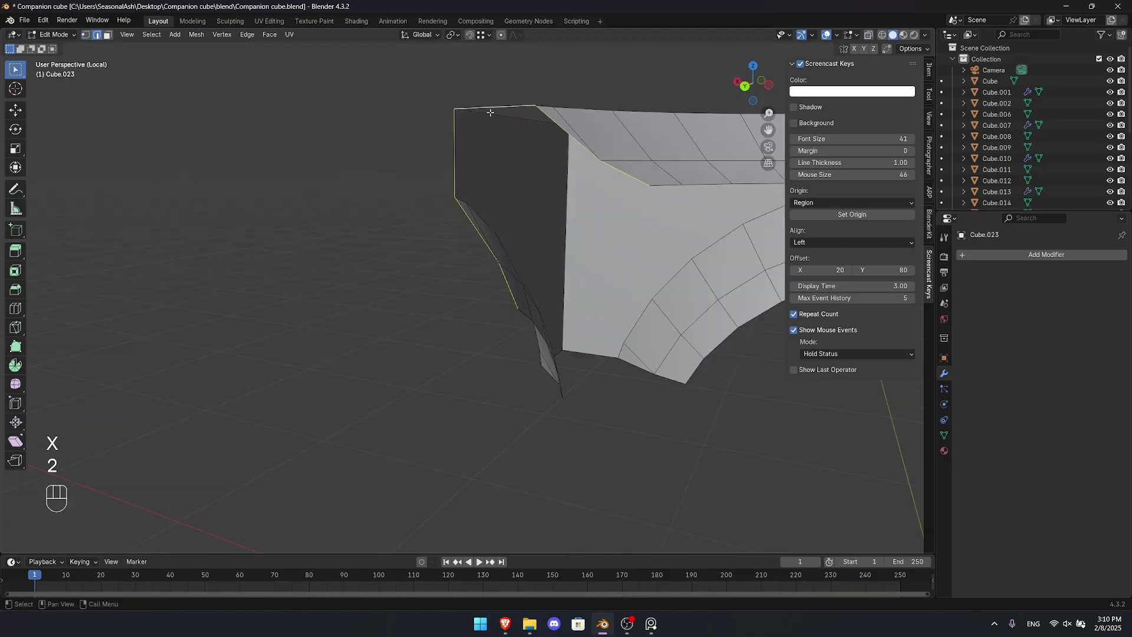
middle_click_drag(490, 108, 626, 253)
key("f")
- Connect the opposite vertices across the filled arm end with edges
key("1")
middle_click_drag(547, 161, 509, 375)
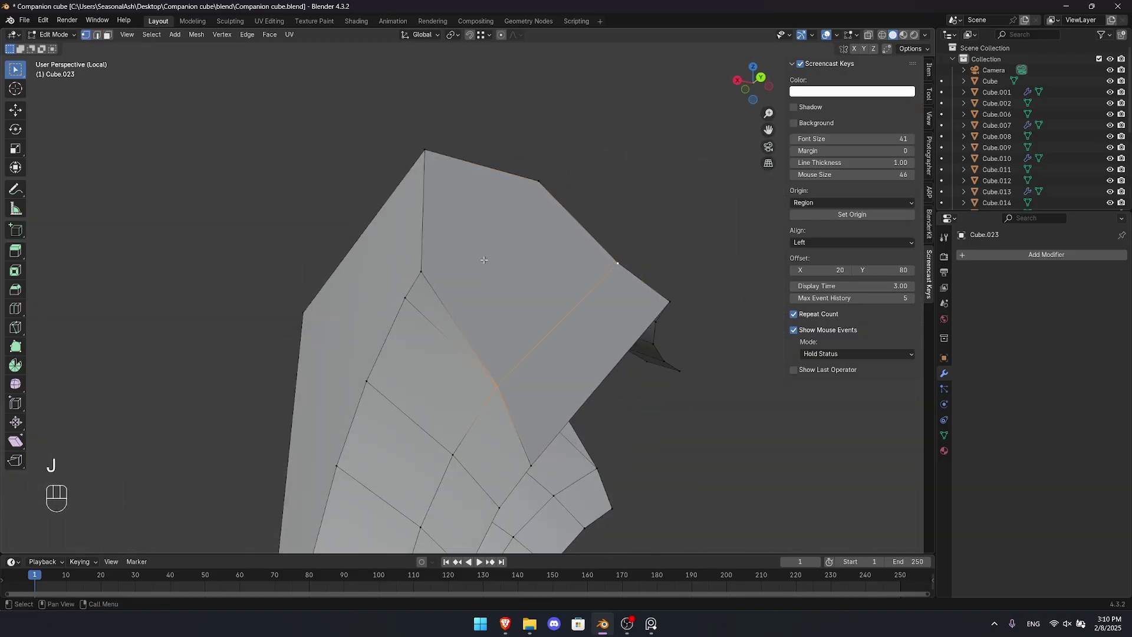
key("j")
middle_click_drag(536, 191, 356, 306, "shift")
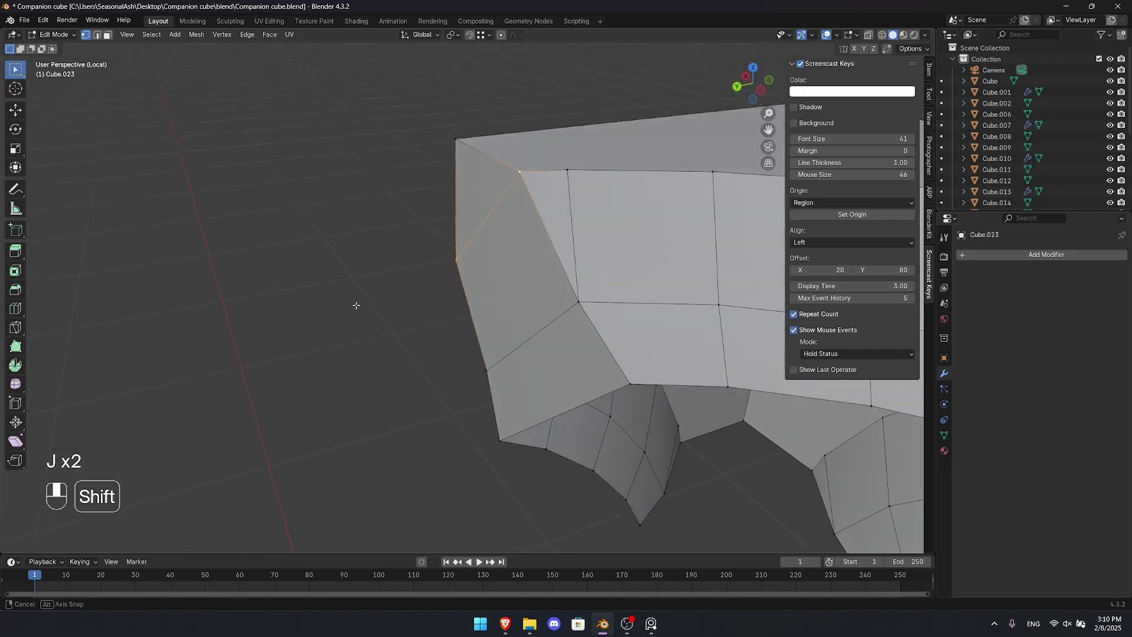
- Fill the open end of the corner mesh's second upper arm with a face
key("Tab")
scroll(505, 281, "down", 5)
middle_click_drag(625, 286, 464, 254)
key("Tab")
key("1")
scroll(531, 212, "up", 4)
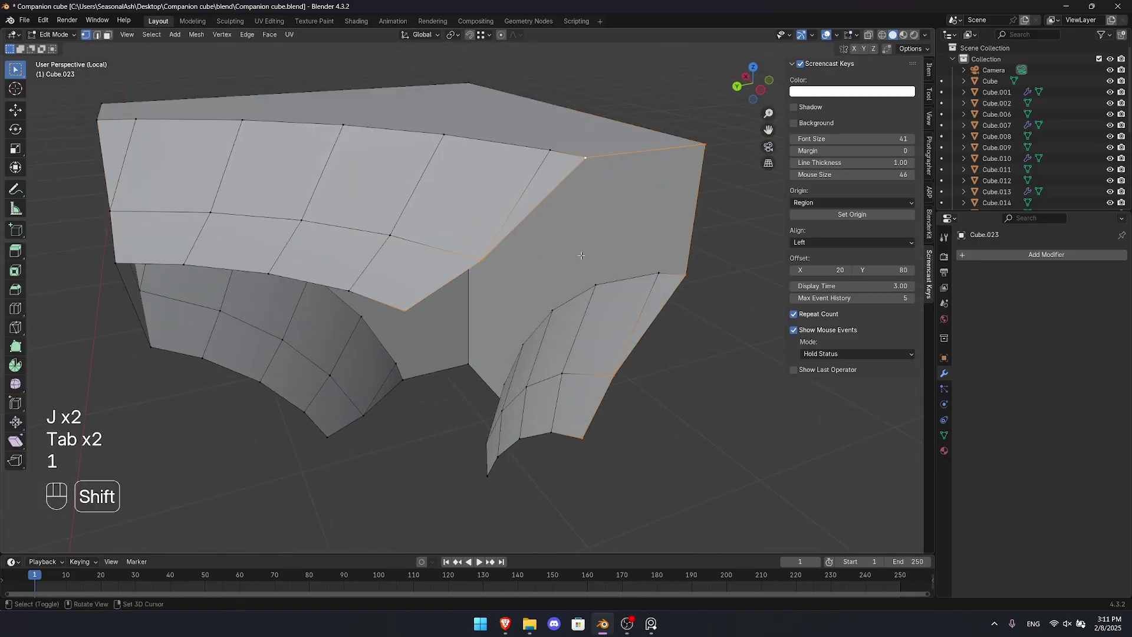
middle_click_drag(582, 256, 570, 228)
- Connect the opposite vertices across the second arm's end face with edges
key("1")
left_click(477, 199)
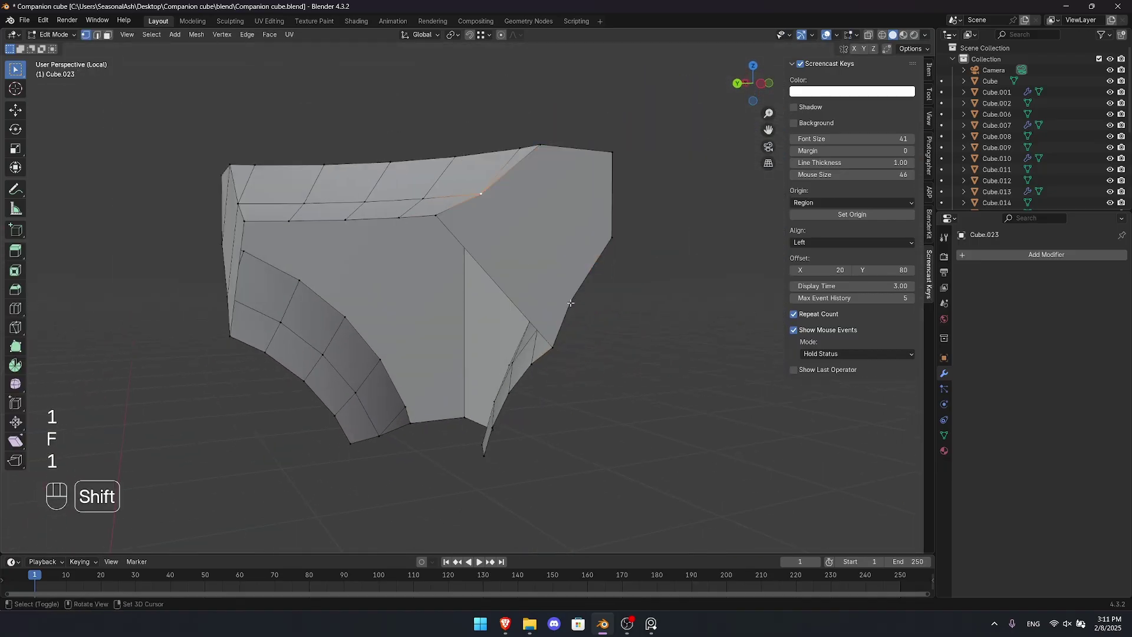
middle_click_drag(525, 260, 361, 264, "shift")
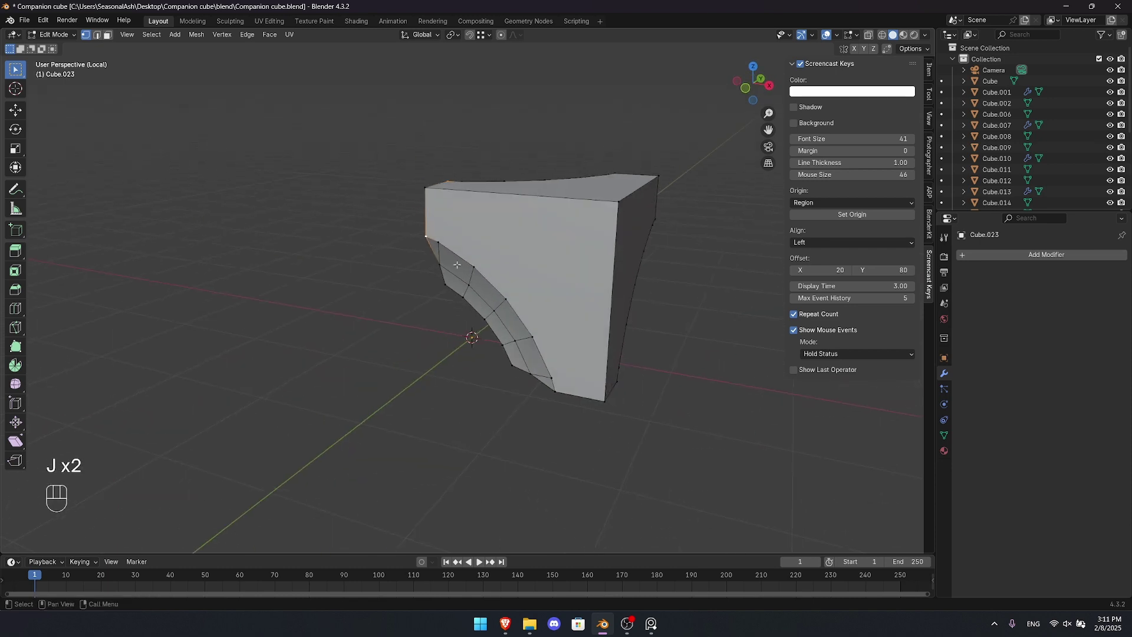
- Select the corner mesh's outer faces one by one to check for overlapping or split surfaces
key("3")
left_click(457, 265)
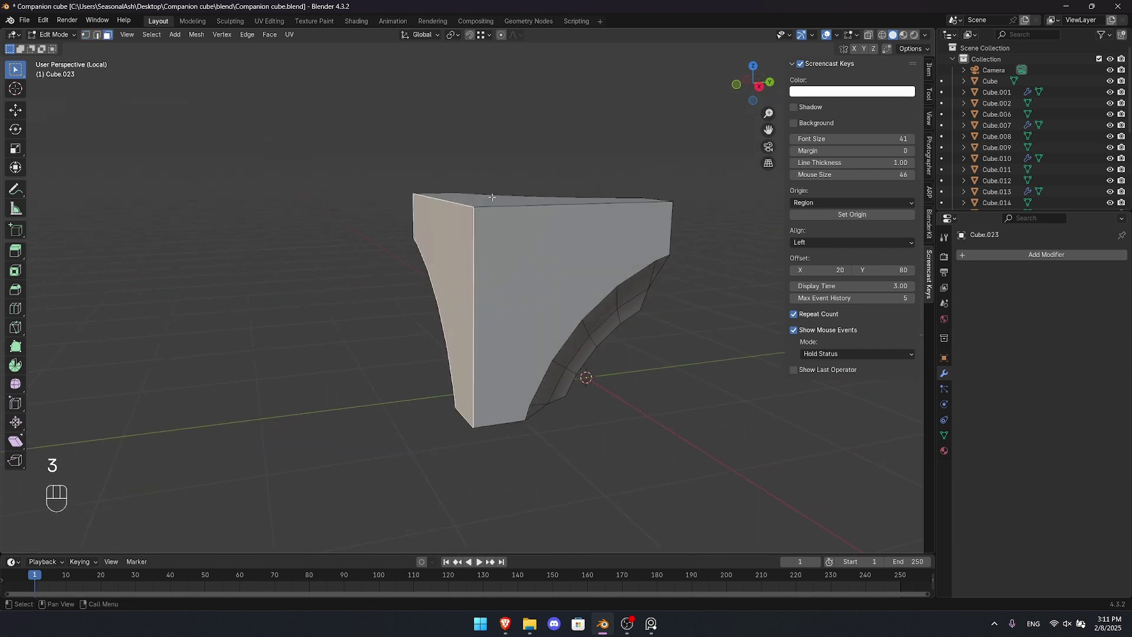
left_click(490, 203)
left_click(510, 236)
left_click(456, 238)
middle_click_drag(481, 247, 384, 266, "shift")
middle_click_drag(383, 266, 507, 259)
middle_click_drag(726, 321, 625, 305, "shift")
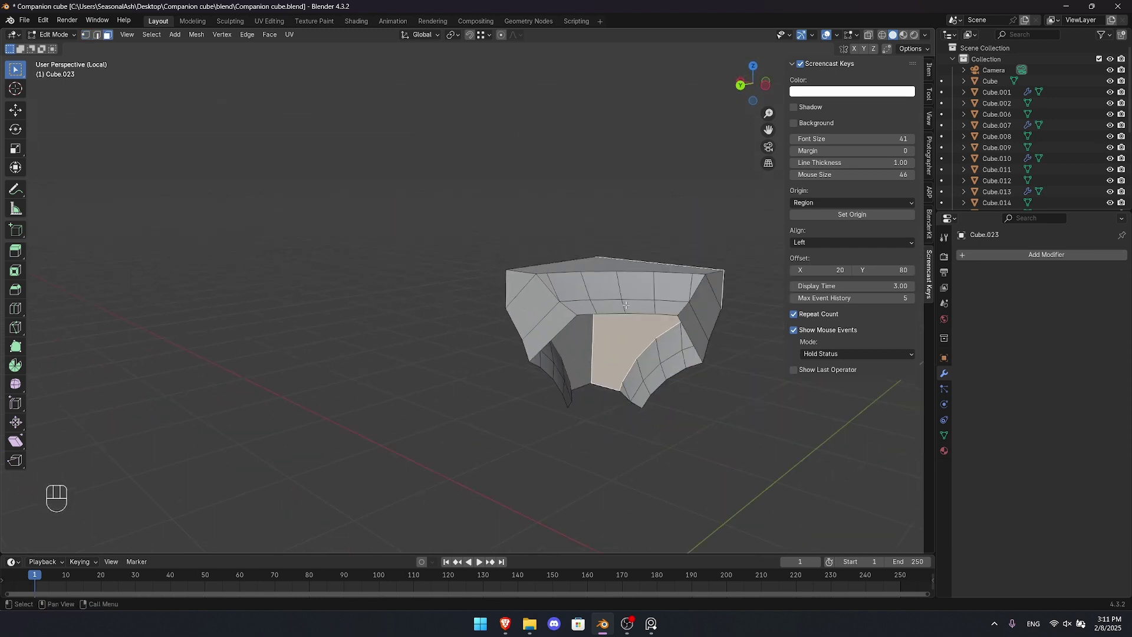
- Return to object mode and leave local view to see the new corner mesh on the whole cube
key("Tab")
key("slash")
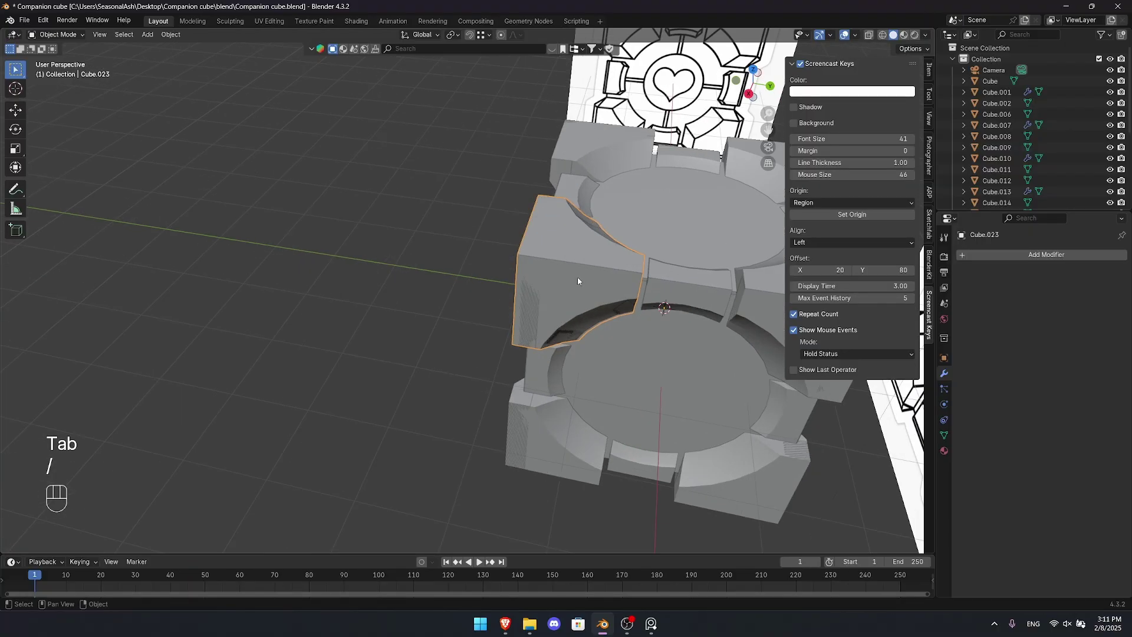
key("g")
right_click(350, 254)
scroll(520, 269, "up", 1)
middle_click_drag(622, 284, 682, 249, "shift")
- Delete the old mirrored corner block objects from the faces of the cube
left_click(681, 248)
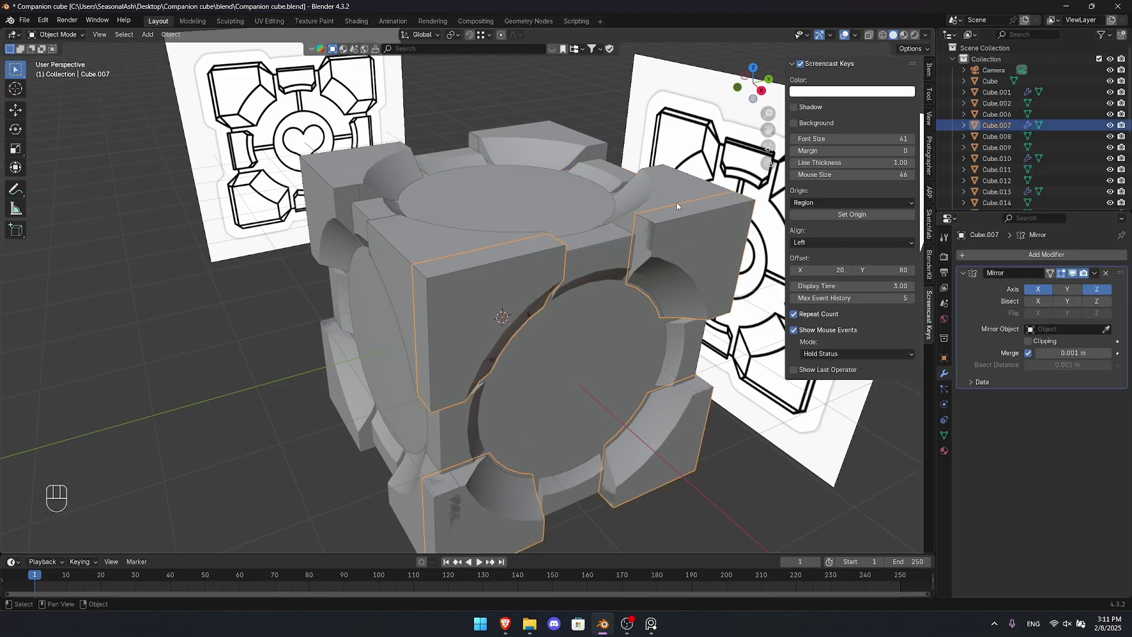
left_click(676, 205, "shift")
left_click(397, 158)
left_click(394, 276)
key("x")
left_click(394, 276)
left_click(664, 465)
key("x")
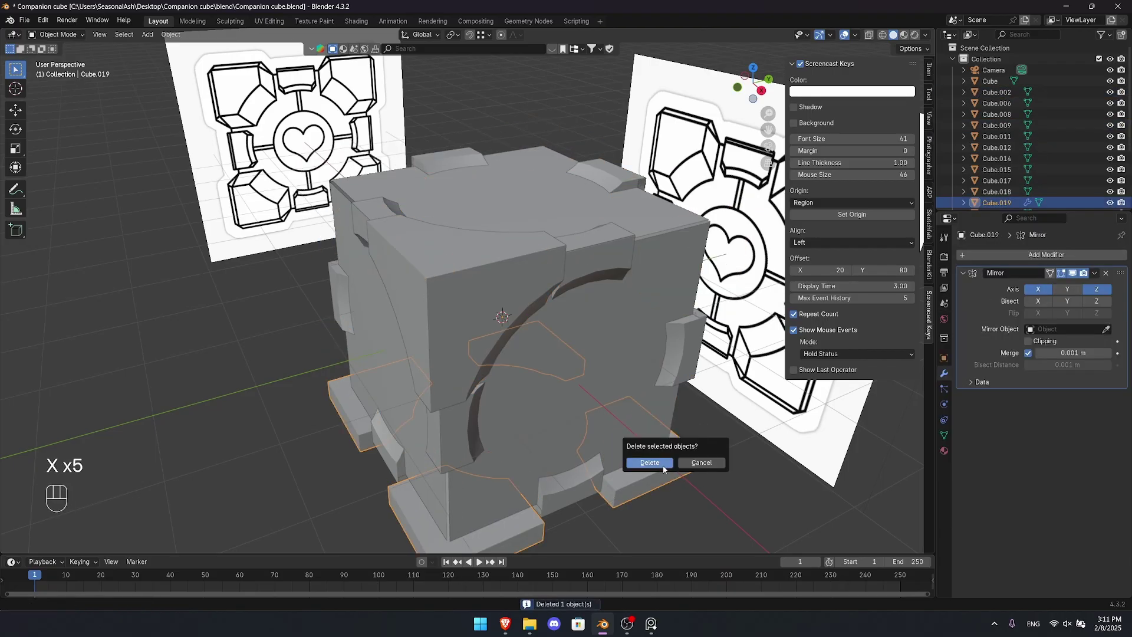
left_click(665, 465)
- Close the open lower end of the corner mesh with a face across its boundary vertices
middle_click_drag(561, 418, 507, 243)
left_click(511, 217)
middle_click_drag(519, 284, 477, 302)
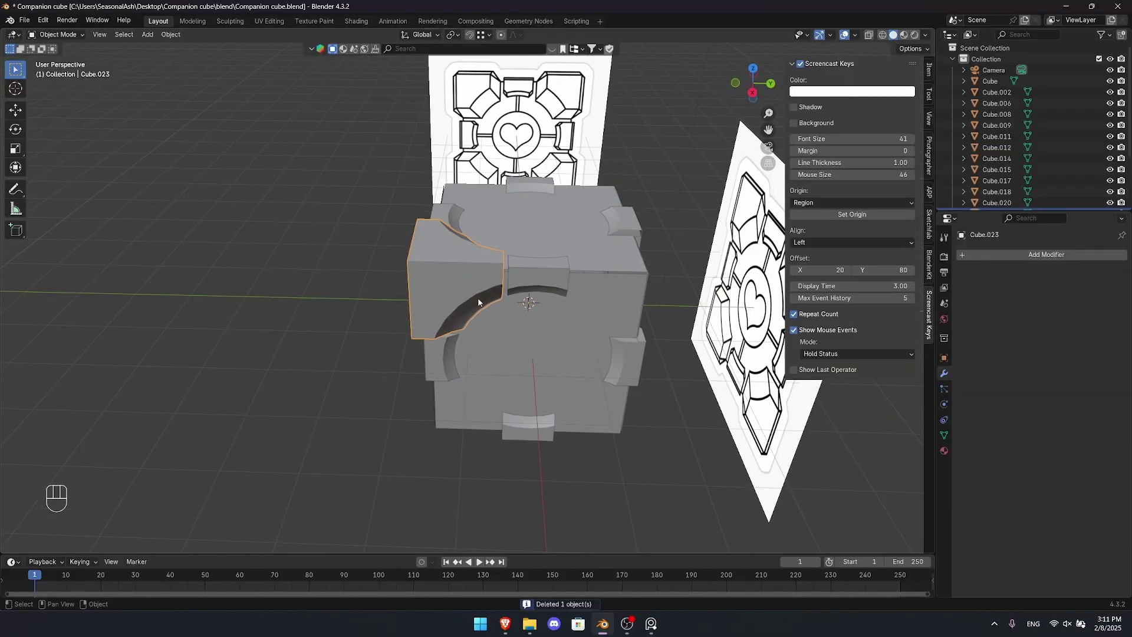
middle_click_drag(482, 233, 410, 283)
middle_click_drag(410, 283, 436, 218, "shift")
scroll(436, 219, "up", 3)
key("Tab")
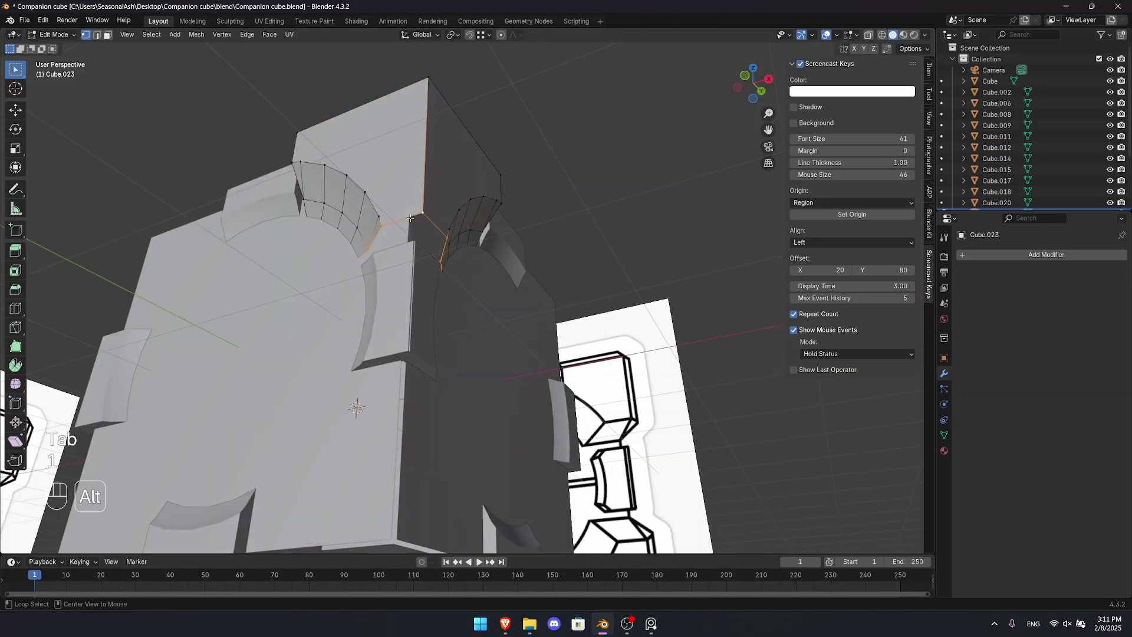
scroll(516, 254, "up", 2)
key("1")
left_click(497, 237)
key("alt+z")
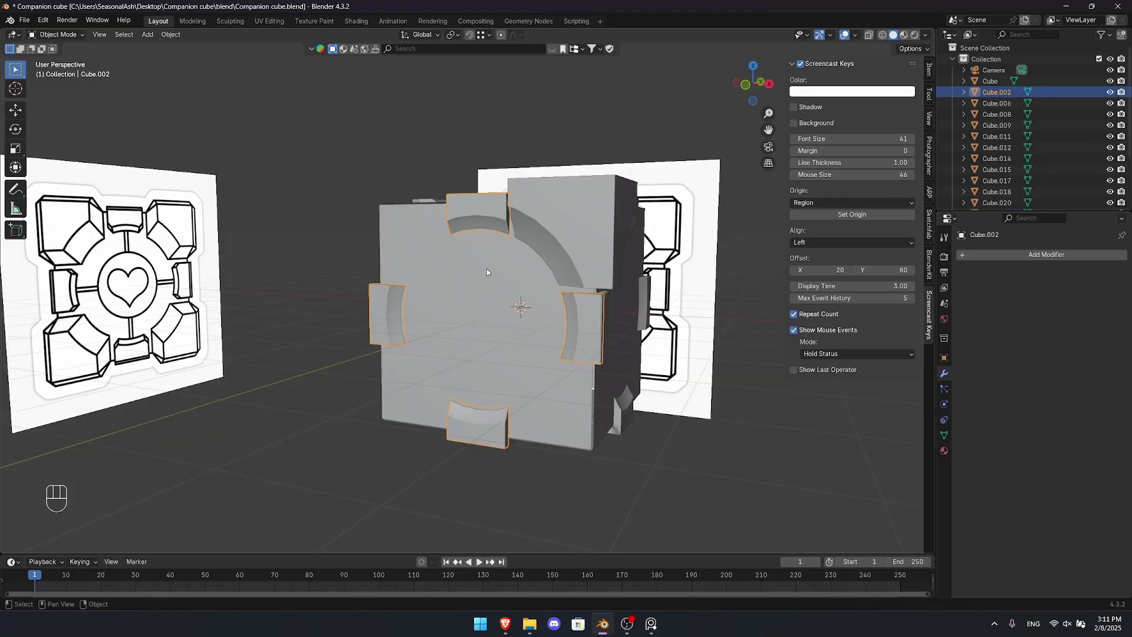
- Add a Mirror modifier to the corner mesh and mirror it across the X, Y and Z axes
key("g")
right_click(409, 228)
left_click(593, 212)
middle_click_drag(593, 212, 464, 263)
scroll(465, 263, "up", 1)
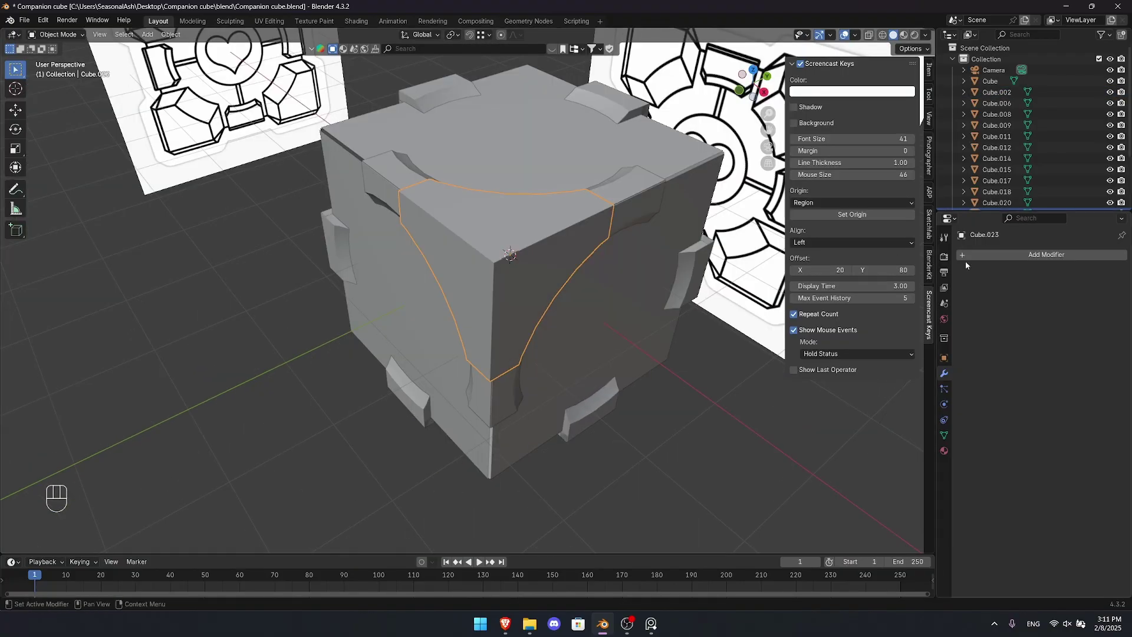
left_click(993, 254)
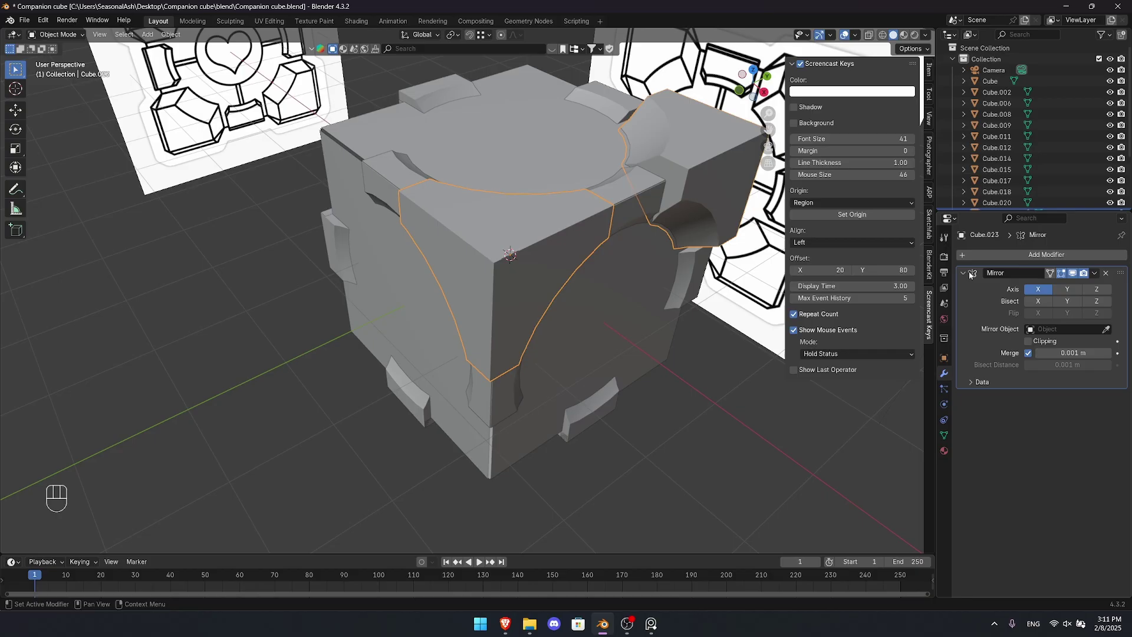
left_click(1067, 289)
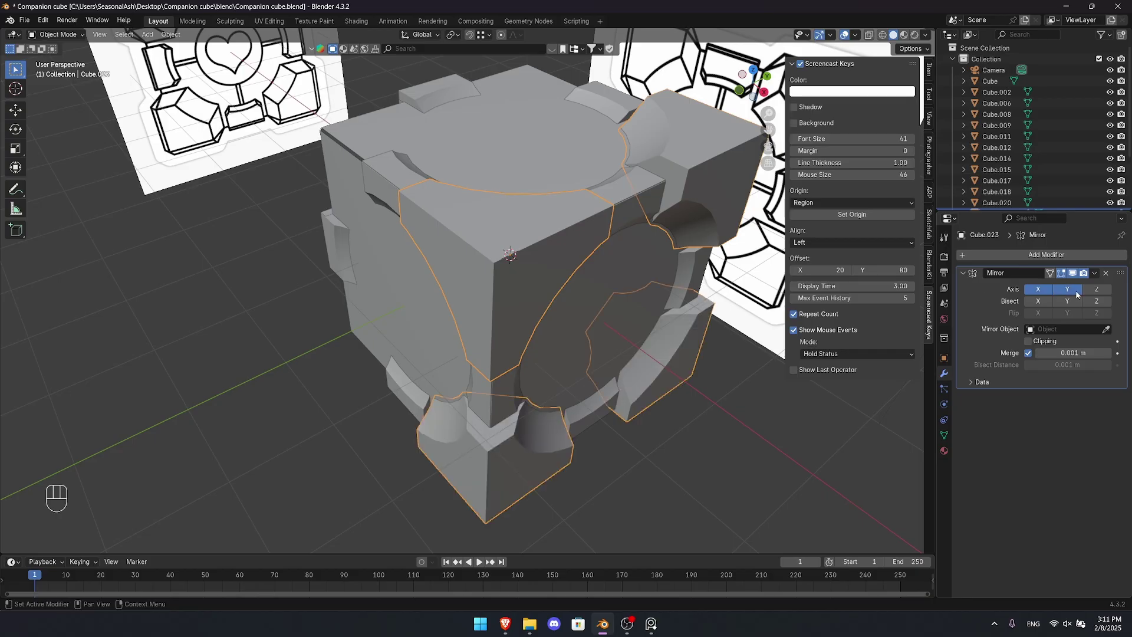
left_click(1095, 291)
scroll(677, 270, "down", 3)
middle_click_drag(427, 250, 474, 348)
middle_click_drag(474, 348, 493, 220)
middle_click_drag(493, 219, 566, 272)
scroll(566, 273, "up", 2)
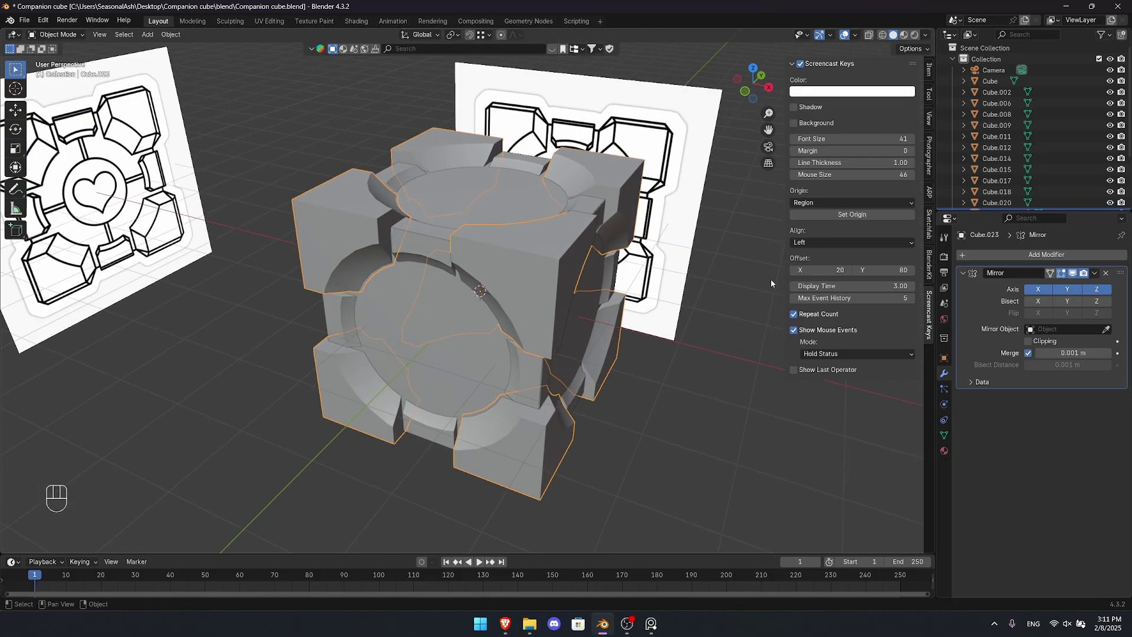
left_click(1073, 273)
scroll(509, 250, "up", 1)
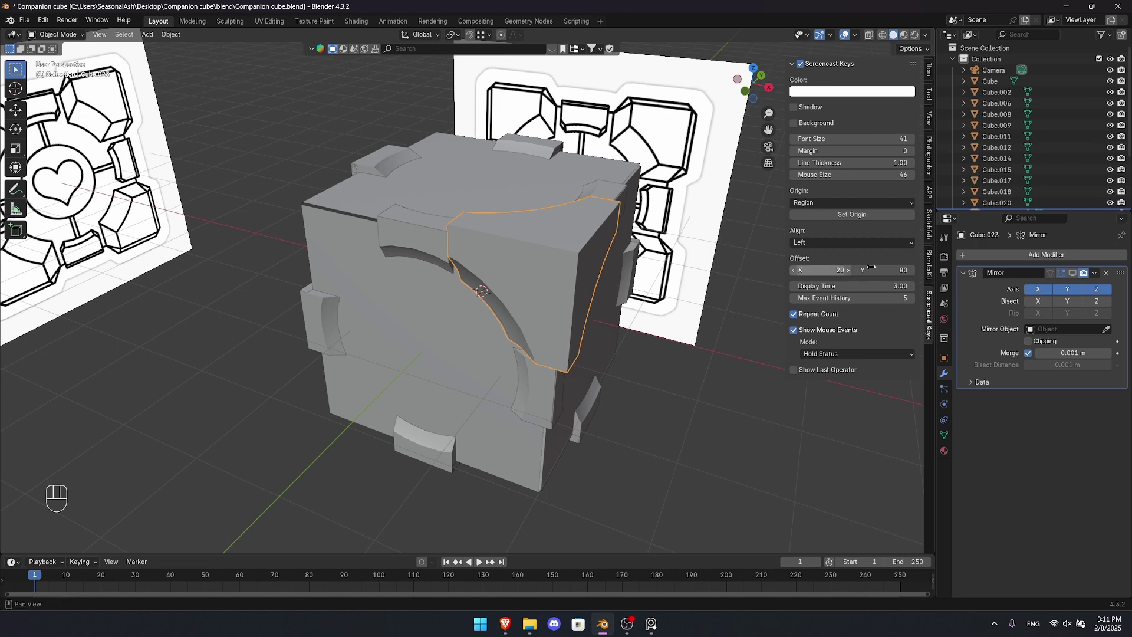
key("ctrl+z")
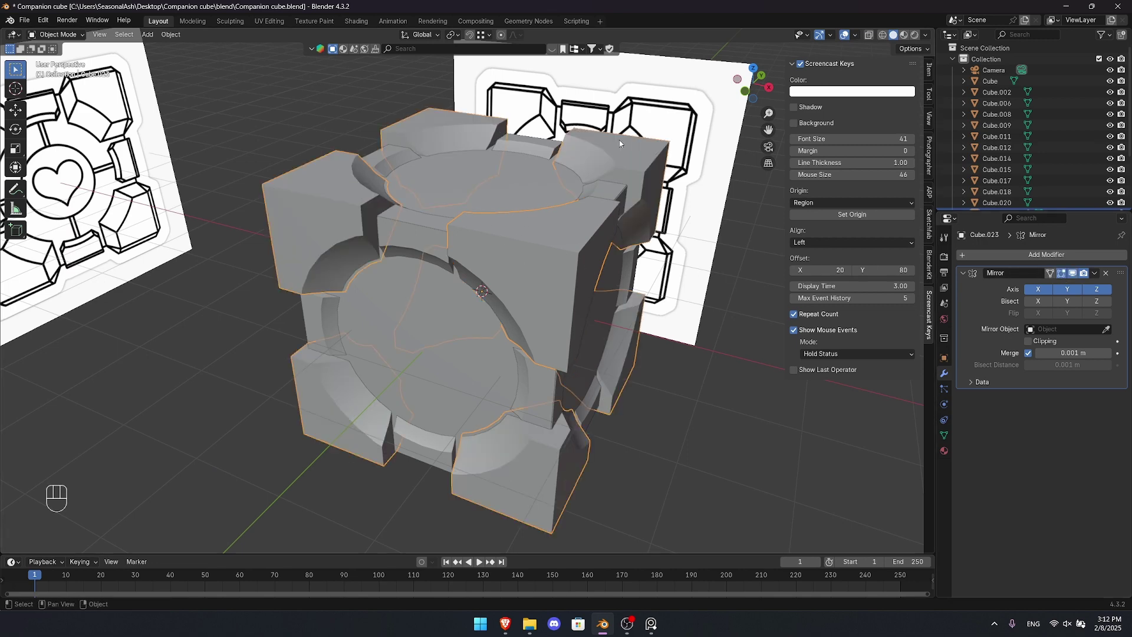
- Hide the mirrored corner mesh, then select all the small edge blocks and isolate them in local view
scroll(549, 261, "down", 1)
middle_click_drag(549, 261, 512, 264)
key("h")
left_click(446, 206)
middle_click_drag(447, 206, 483, 281, "shift")
left_click(503, 241, "shift")
scroll(484, 280, "down", 3)
key("g")
right_click(483, 280)
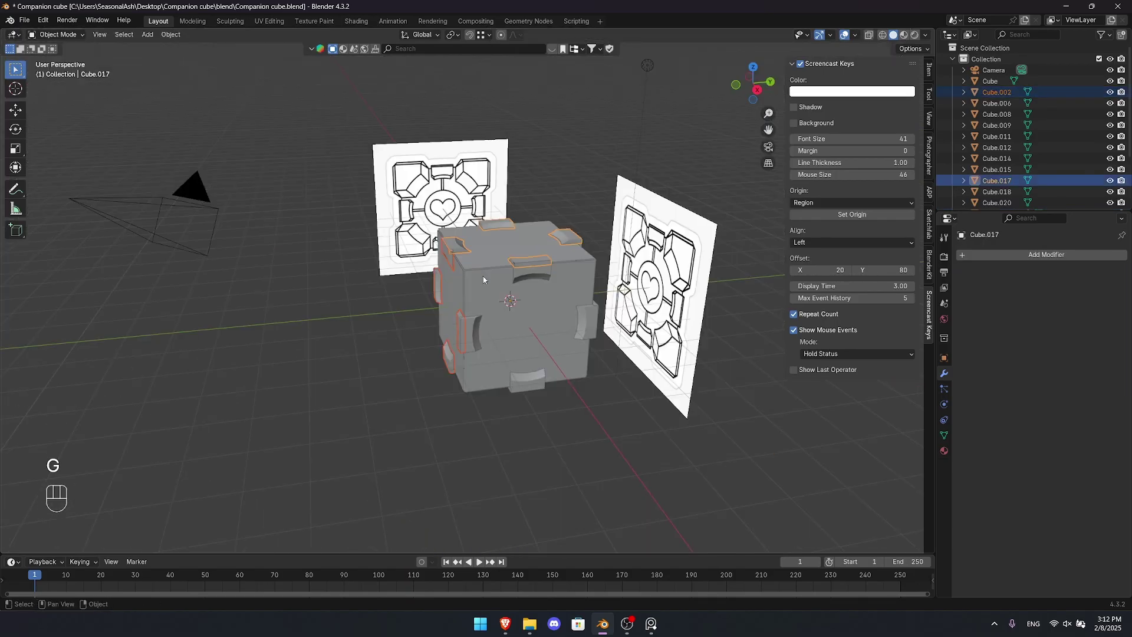
key("shift+l")
left_click(454, 268)
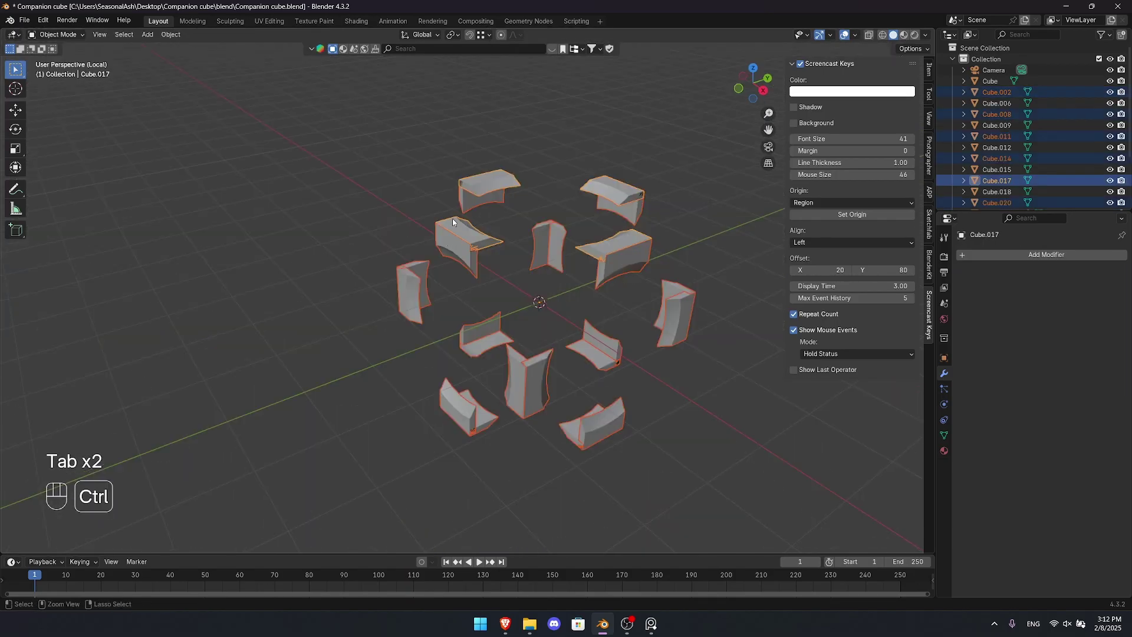
- Join the edge blocks into one mesh and delete all its geometry except one upper block
key("ctrl+j")
key("Tab")
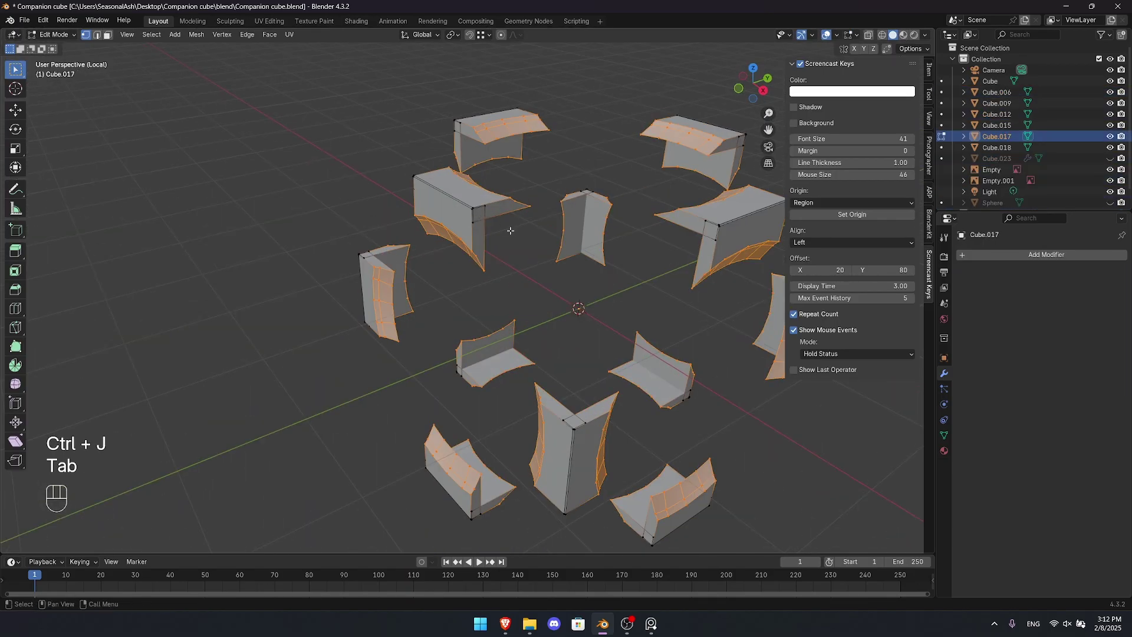
scroll(511, 230, "down", 4)
middle_click_drag(511, 231, 466, 227)
key("1")
middle_click_drag(578, 247, 533, 225, "shift")
middle_click_drag(437, 206, 493, 234, "shift")
scroll(507, 254, "up", 3)
key("alt+z")
left_click_drag(534, 231, 465, 286)
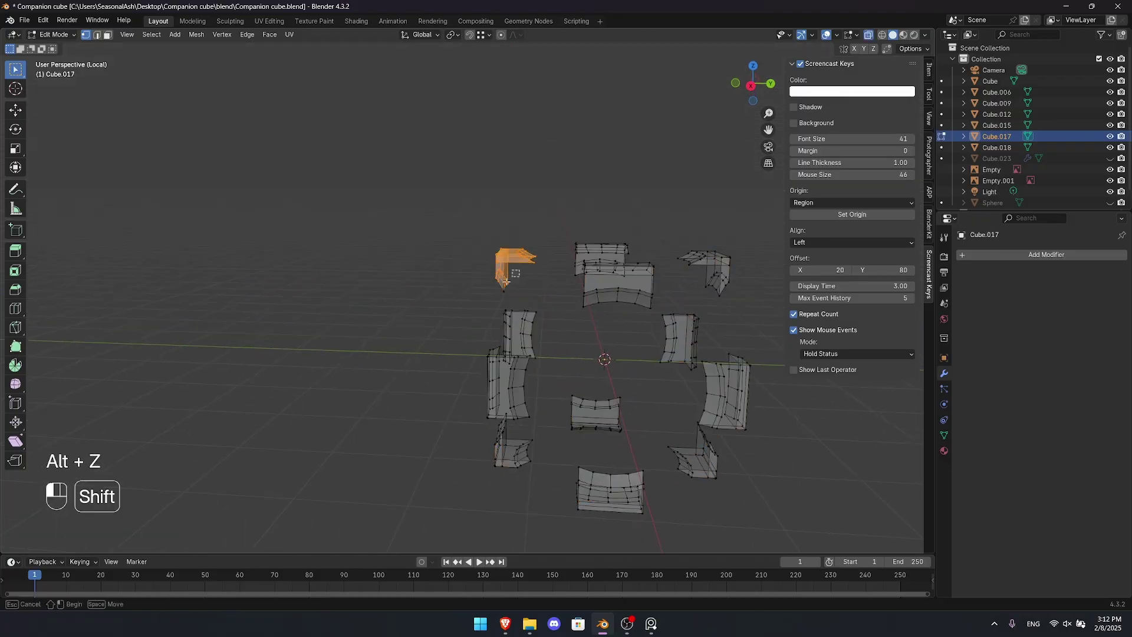
key("ctrl+i")
scroll(529, 284, "up", 3)
key("x")
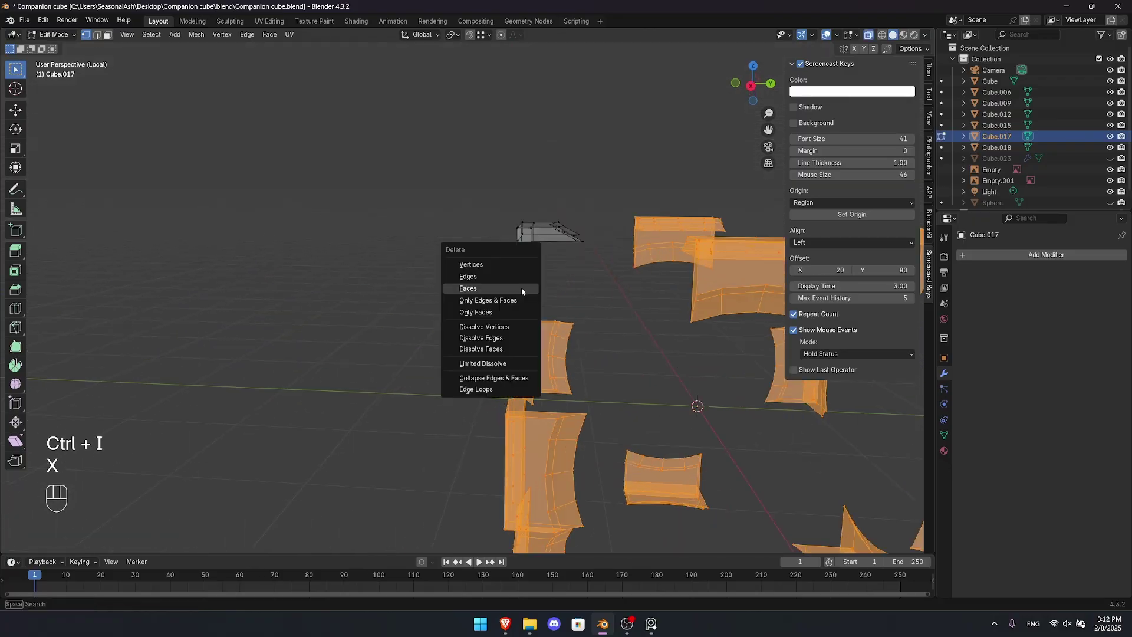
left_click(510, 268)
- Test-move a vertex and a face of the remaining edge block to check how its geometry is connected
scroll(520, 235, "up", 4)
mouse_move(510, 268)
middle_mouse_down("shift")
mouse_move(520, 207)
mouse_move(466, 260)
mouse_move(507, 289)
middle_mouse_up("shift")
key("1")
key("g")
key("z")
key("3")
left_click(478, 284)
key("g")
key("x")
key("y")
left_click(473, 278)
- Remove the extra edges dividing the edge block's outer faces and merge its vertices by distance
key("2")
left_click(420, 330)
middle_click_drag(419, 331, 408, 330)
key("x")
left_click(407, 332)
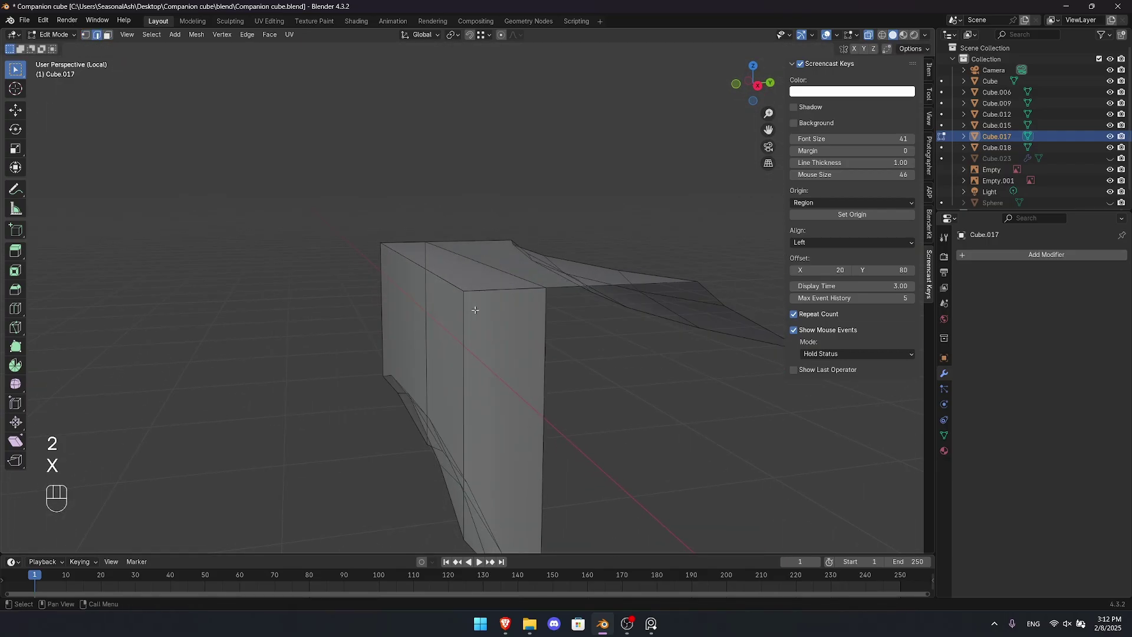
middle_click_drag(473, 308, 493, 302)
middle_click_drag(493, 302, 469, 284, "shift")
left_click(488, 298)
key("x")
left_click(489, 298)
scroll(504, 279, "down", 2)
key("a")
key("m")
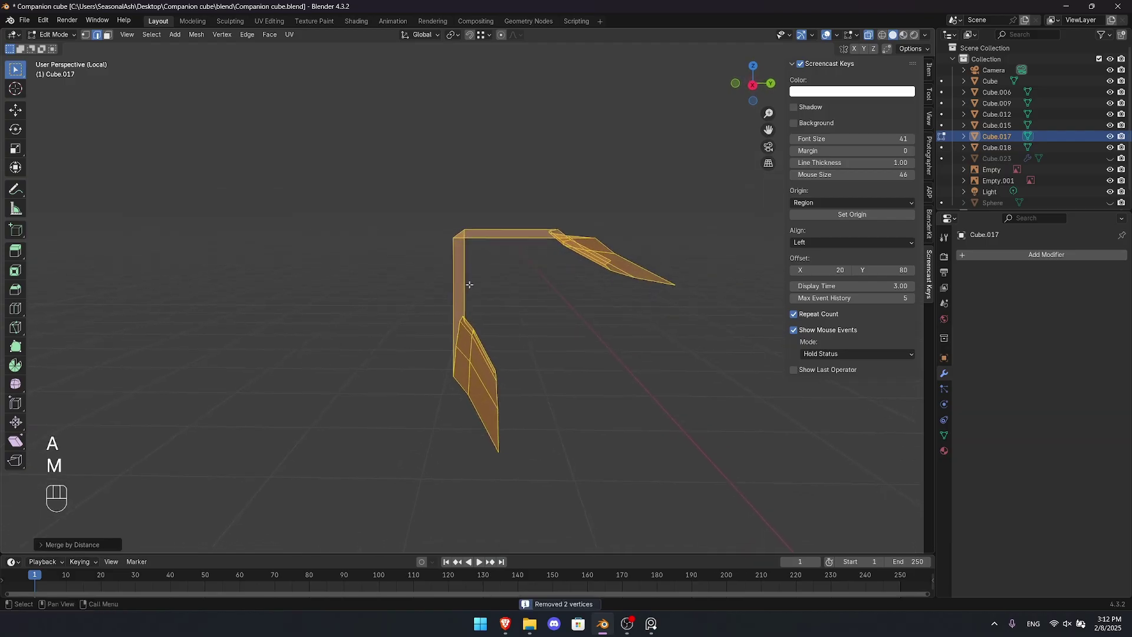
- Try to fill the edge block's open end from its boundary vertices and undo the fill
left_click(500, 382)
middle_click_drag(545, 343, 425, 315)
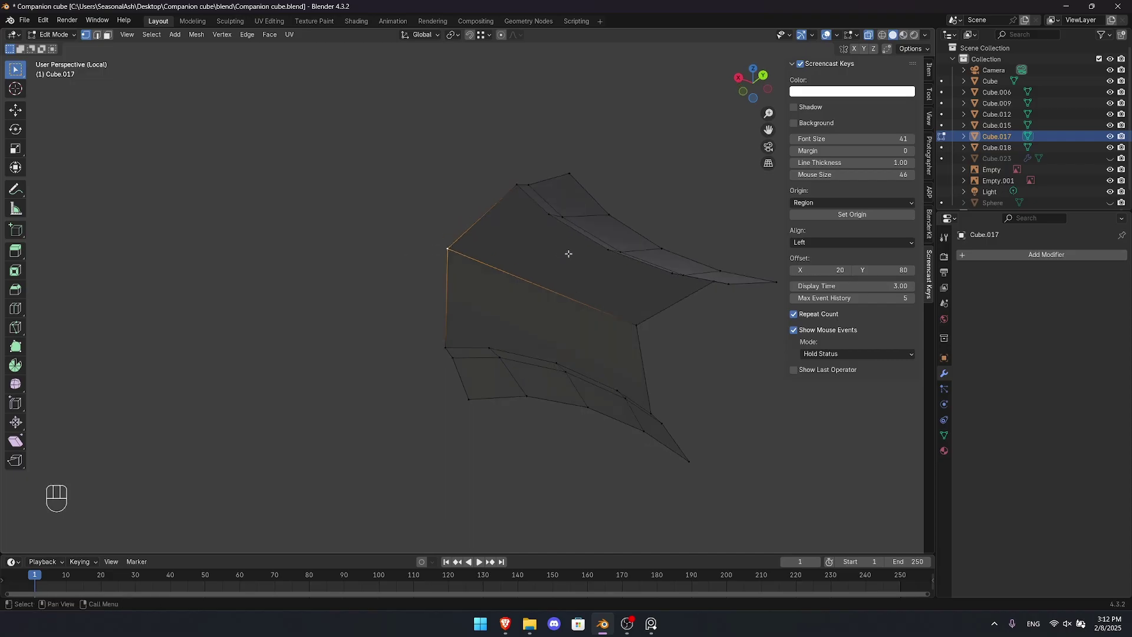
middle_click_drag(555, 266, 690, 315)
middle_click_drag(472, 315, 303, 311)
middle_click_drag(525, 307, 466, 248)
middle_click_drag(569, 292, 499, 290)
key("f")
middle_click_drag(537, 325, 531, 355)
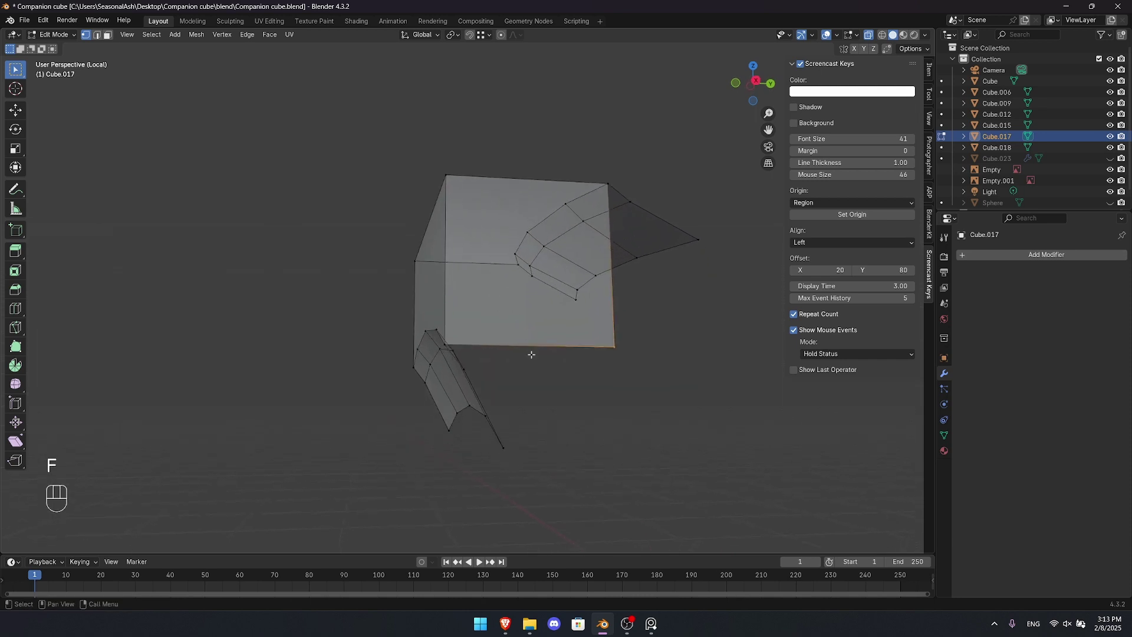
key("ctrl+z")
- Close both open ends of the edge block with faces across their boundary loops
key("f")
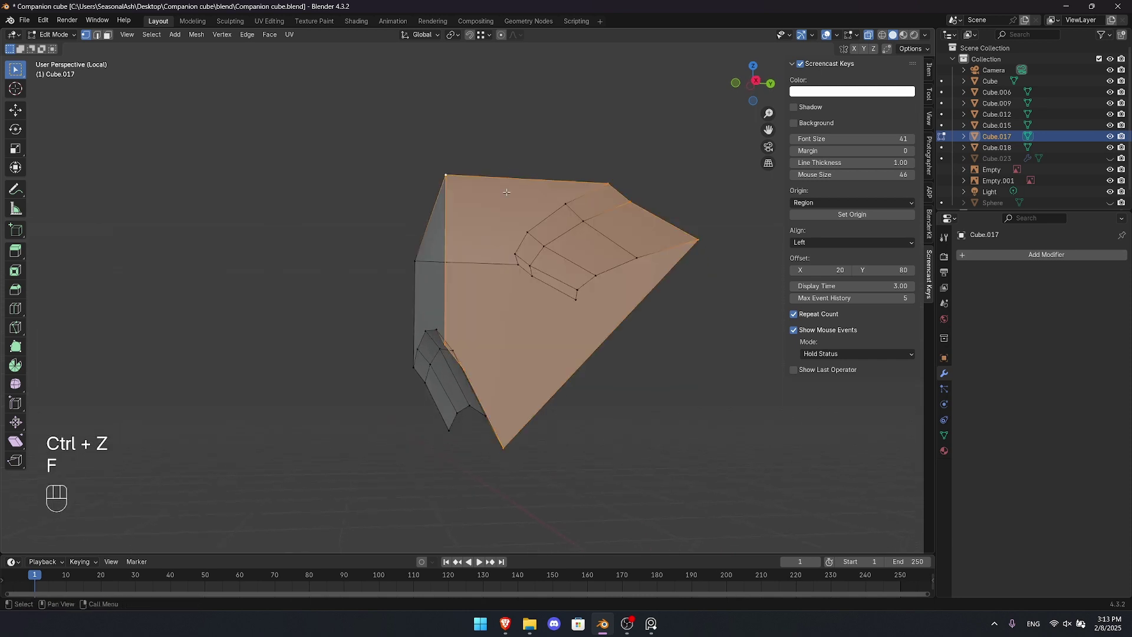
left_click(465, 262, "alt")
middle_click_drag(466, 261, 654, 277)
middle_click_drag(654, 277, 448, 242)
key("f")
- Connect the opposite boundary vertices with edges across the edge block's filled end faces
key("1")
left_click(416, 222)
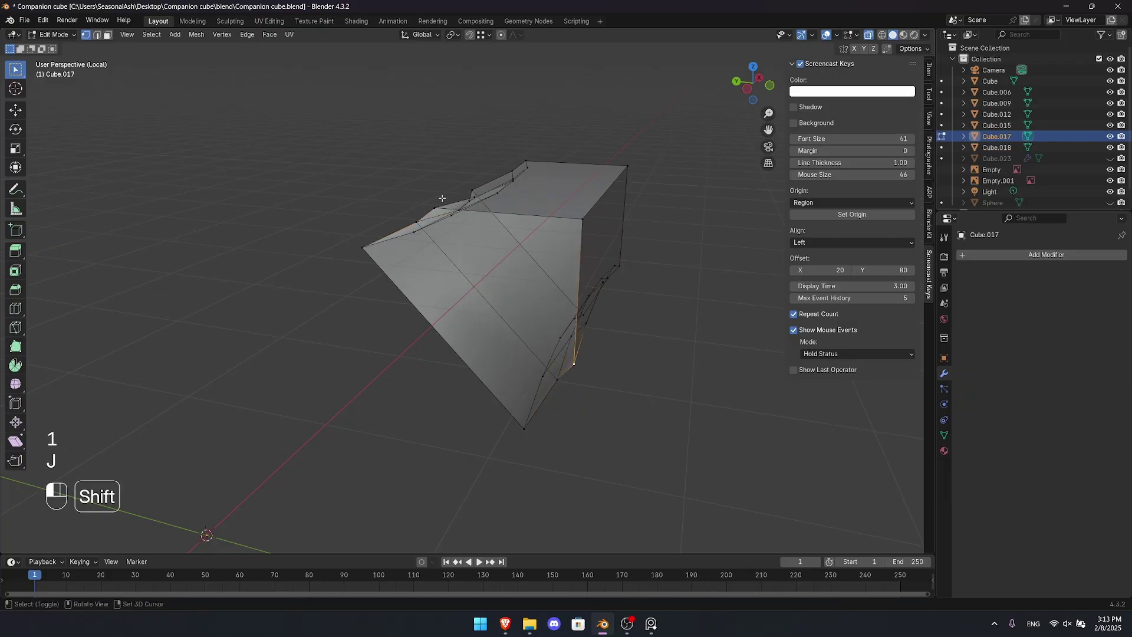
middle_click_drag(477, 219, 617, 128)
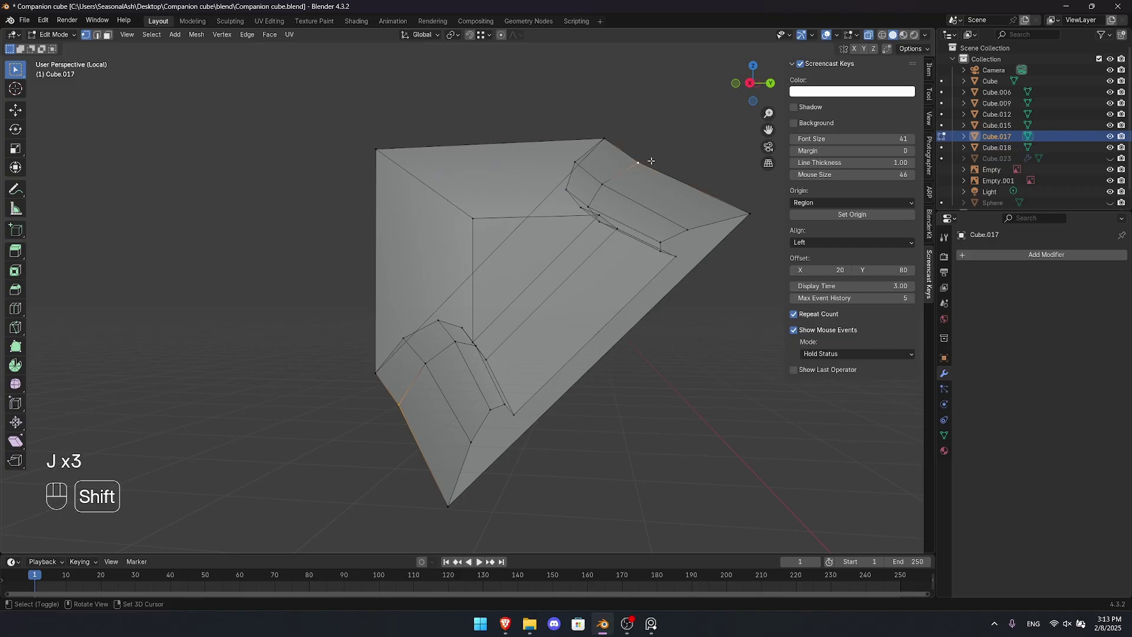
- Apply Shade Auto Smooth to the edge block, leave local view and unhide all objects
key("Tab")
key("alt+z")
right_click(494, 253)
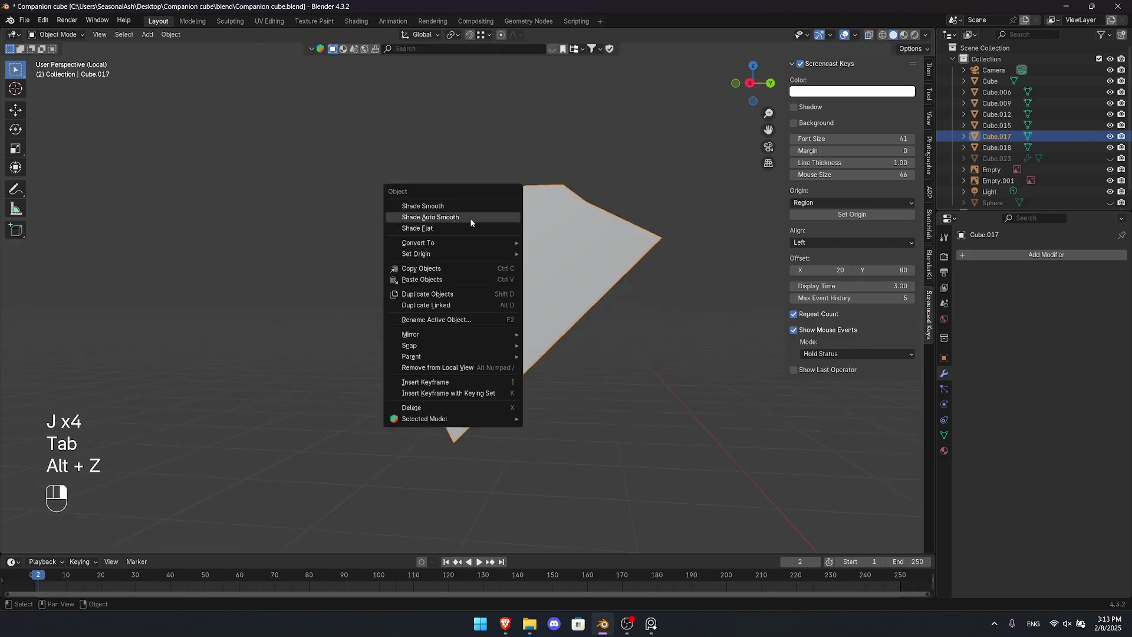
left_click(430, 217)
middle_click_drag(430, 217, 501, 265)
key("slash")
key("alt+h")
- Delete the large wireframe sphere beside the cube
left_click(386, 251)
key("g")
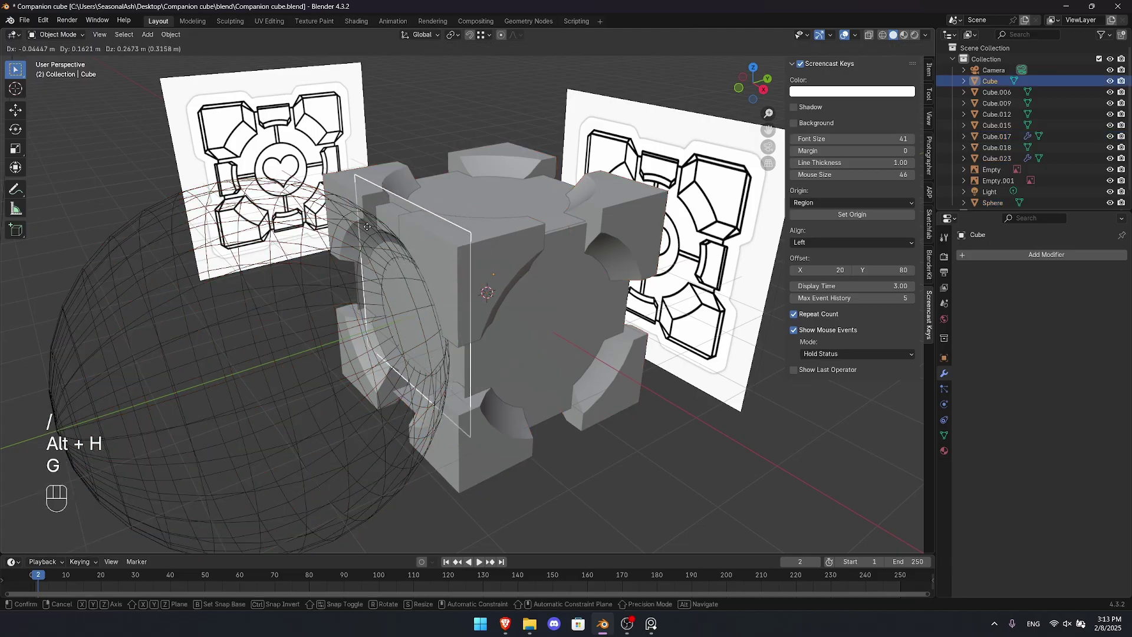
right_click(367, 249)
left_click(340, 240)
left_click(341, 240)
key("x")
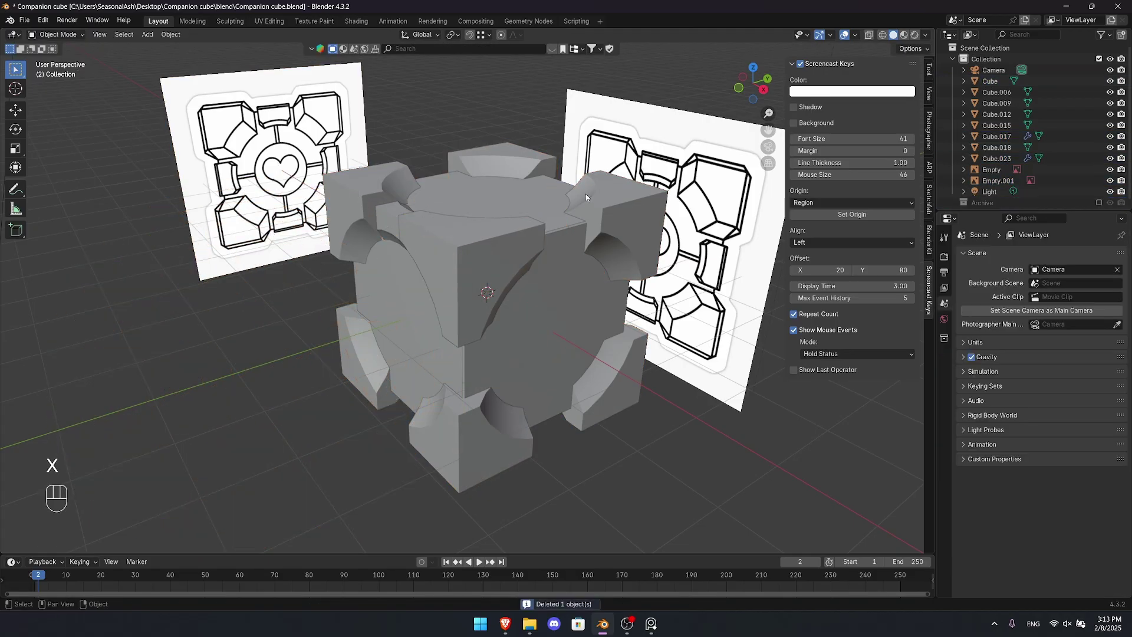
- Copy the corner mesh's Mirror modifier to the edge block and set its mirror axes to X and Y only
scroll(1011, 194, "down", 1)
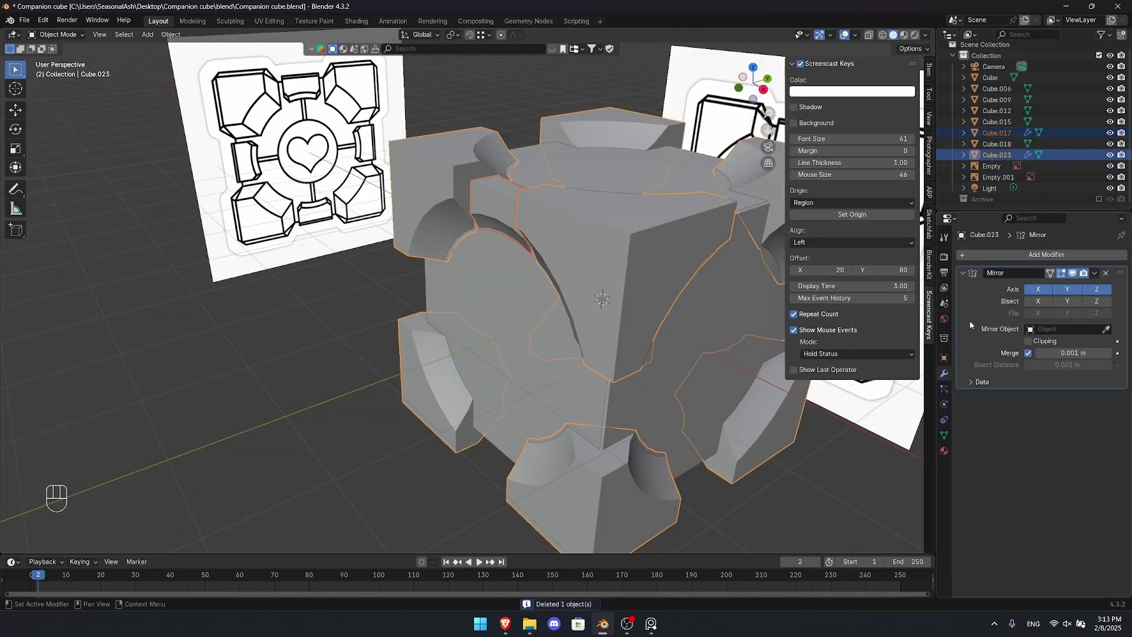
left_click(1060, 312)
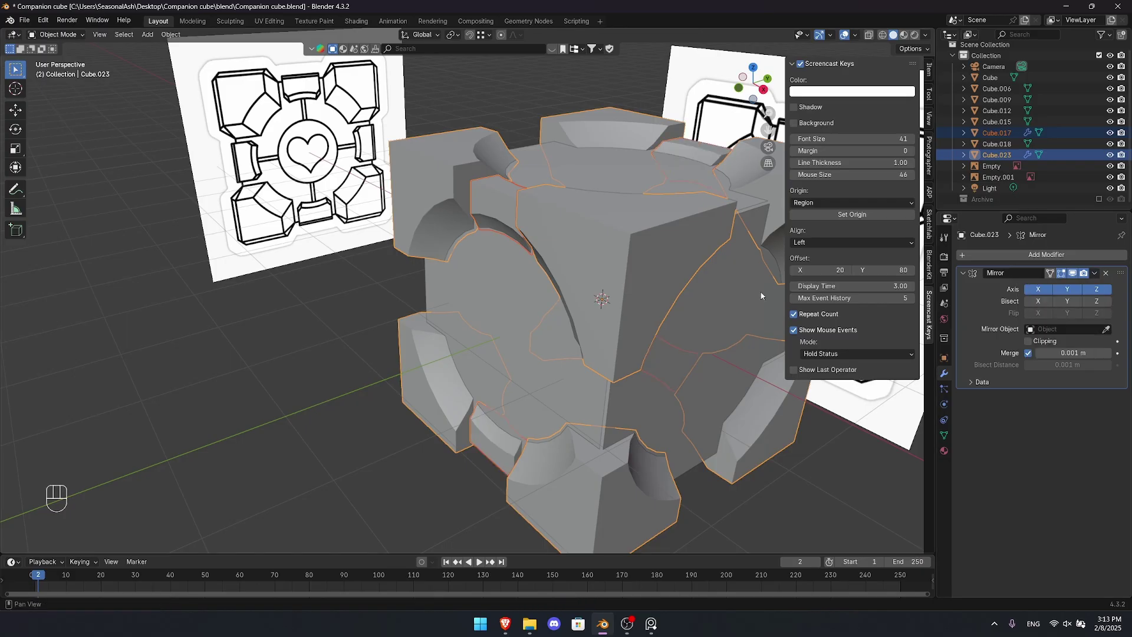
left_click(503, 218)
scroll(513, 236, "down", 4)
middle_click_drag(528, 270, 553, 284)
scroll(554, 285, "up", 3)
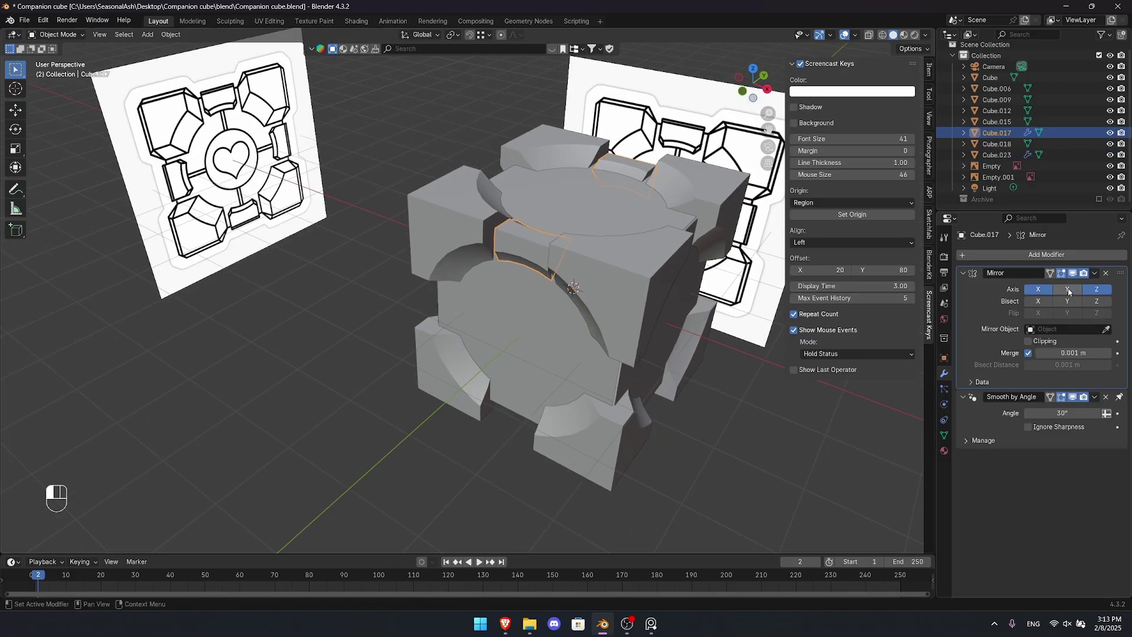
middle_click_drag(572, 227, 591, 185, "shift")
scroll(632, 249, "down", 2)
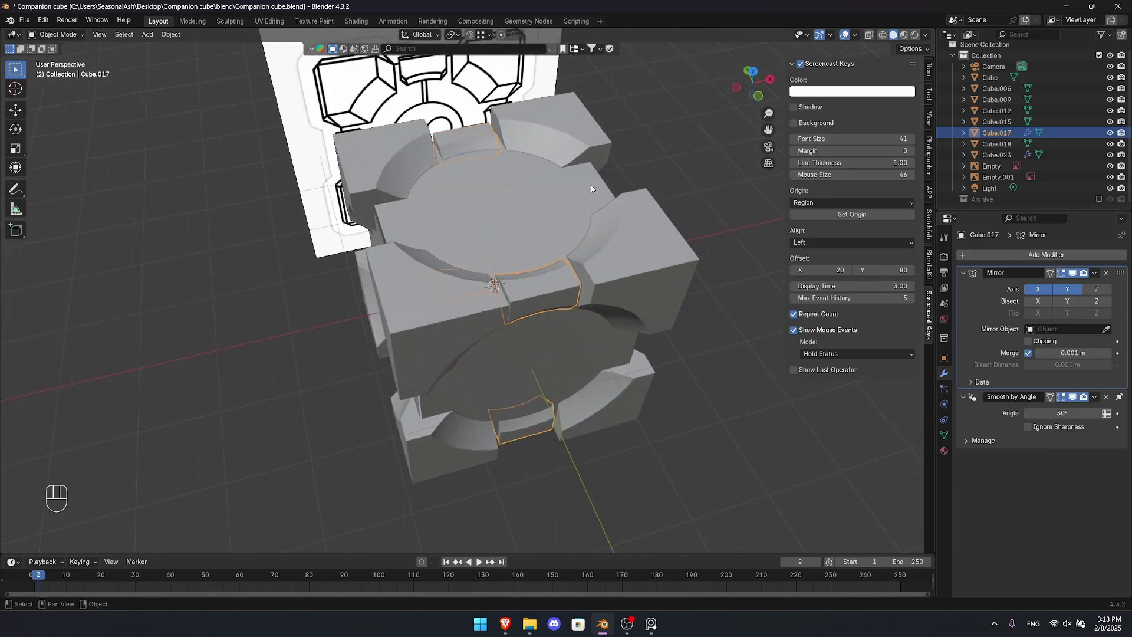
- Make a linked duplicate of the mirrored edge blocks and rotate it 90° about the global Z axis
type("rz")
type("90")
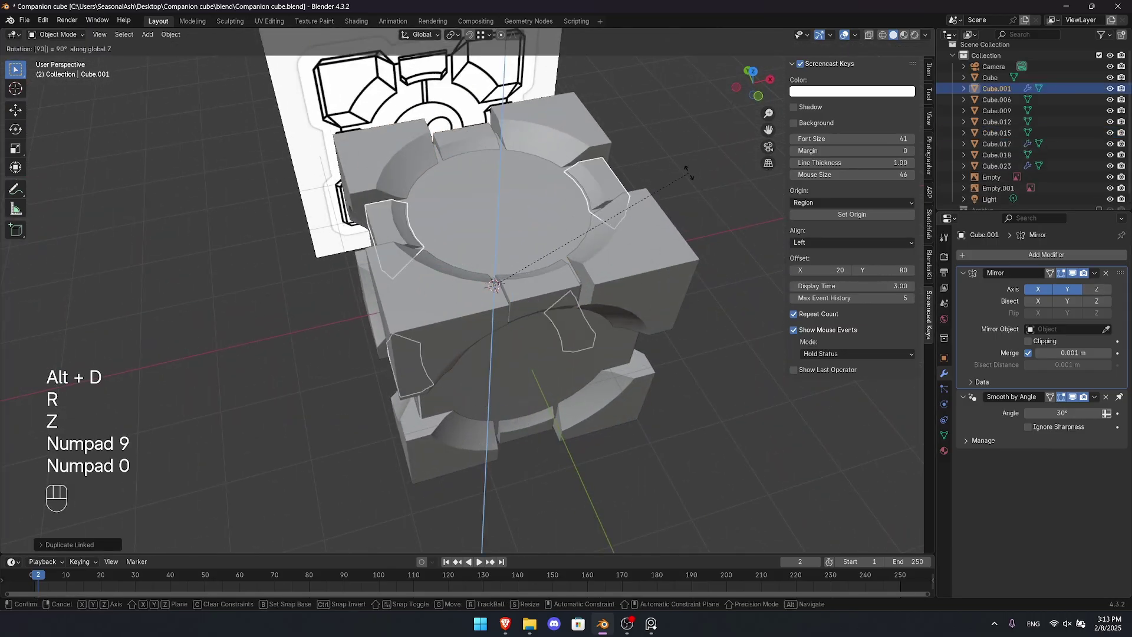
key("KP_Enter")
- Make another linked duplicate of the edge blocks and rotate it about the global X axis onto the remaining cube edges
middle_click_drag(648, 142, 687, 226)
key("r")
key("x")
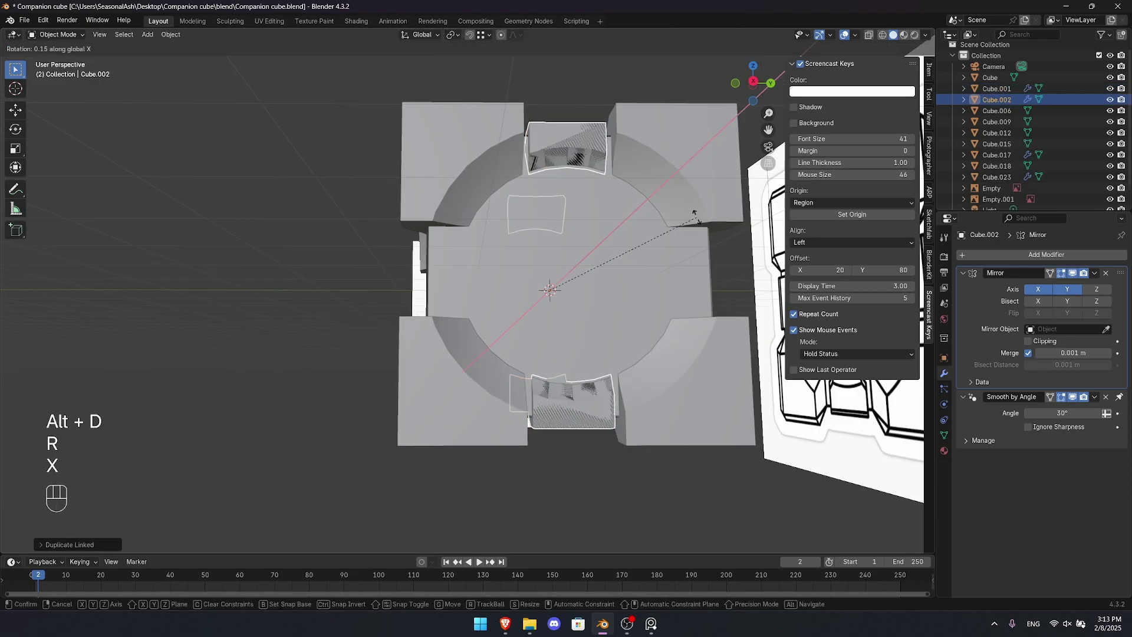
left_click(469, 140, "ctrl")
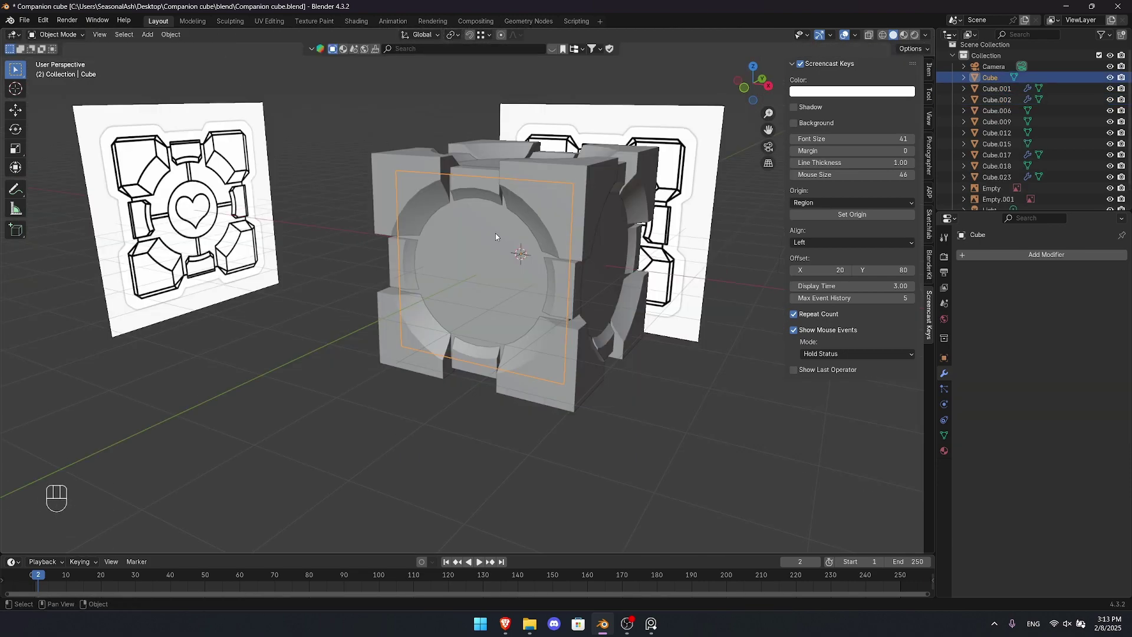
- Select a flat face plate and snap the 3D cursor to the centre of the companion cube
middle_click_drag(495, 230, 568, 226)
left_click(548, 220)
key("shift+s")
left_click(516, 342)
- Delete all six flat face plates of the companion cube
middle_click_drag(512, 343, 554, 331)
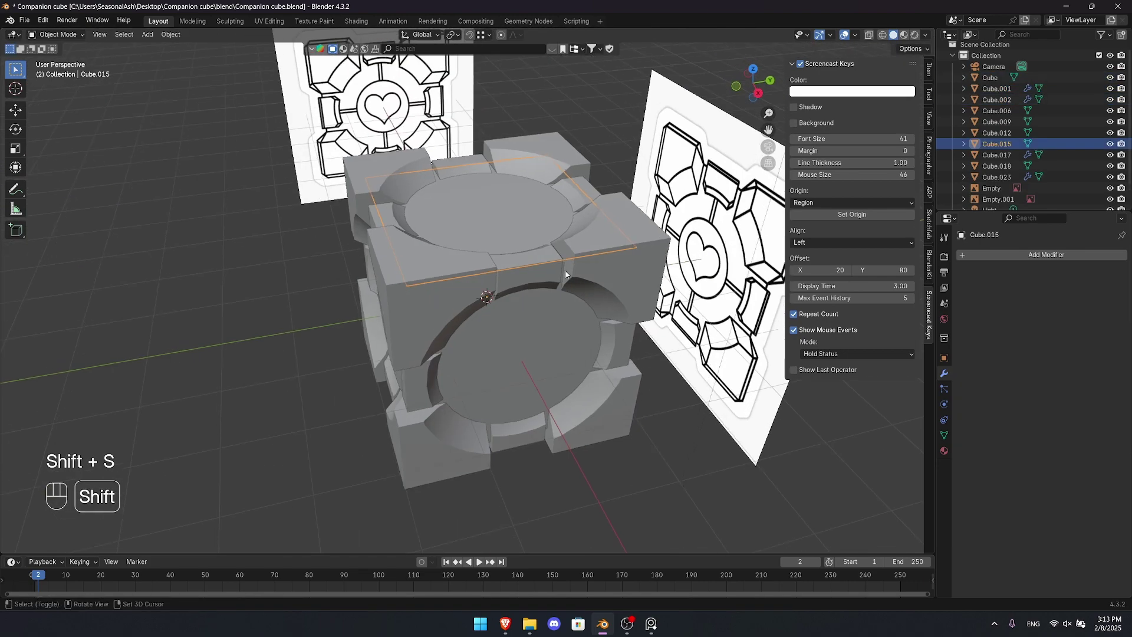
left_click(473, 331, "shift")
middle_click_drag(473, 330, 596, 325)
left_click(322, 321, "shift")
middle_click_drag(321, 322, 546, 275)
left_click(330, 310, "shift")
key("x")
left_click(480, 254)
- Add a new mesh cube at the centre of the corner and edge blocks
key("shift+a")
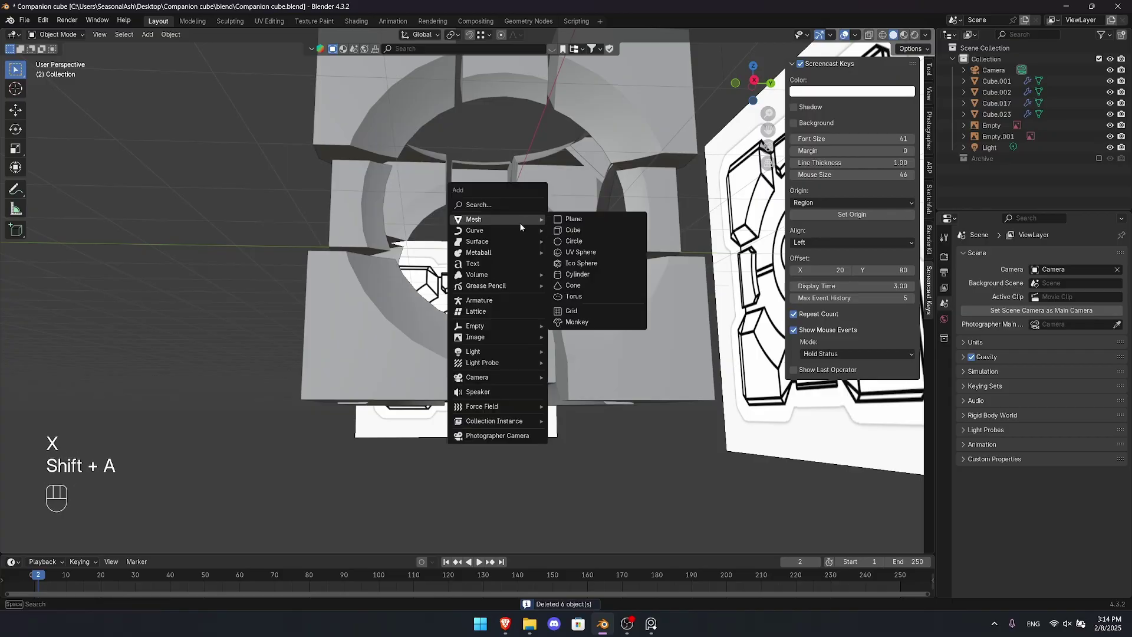
key("Escape")
middle_click_drag(519, 222, 531, 246)
key("shift+a")
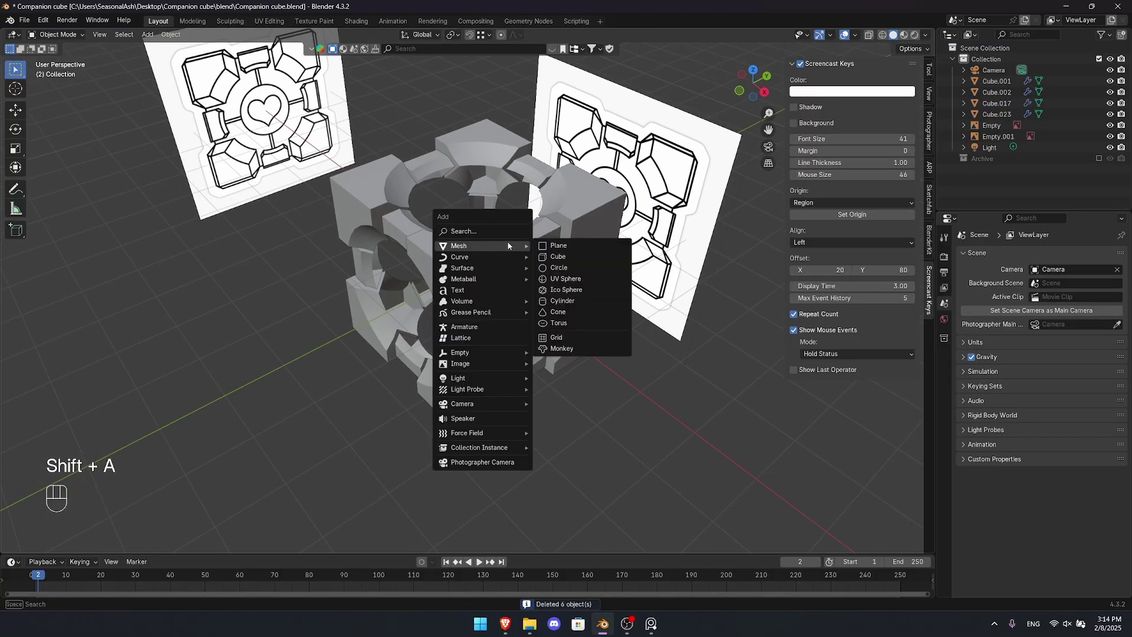
left_click(559, 257)
scroll(535, 265, "up", 3)
- Scale the new cube's geometry up about 1.5 times to match the inner body in the front reference image
key("Tab")
key("grave")
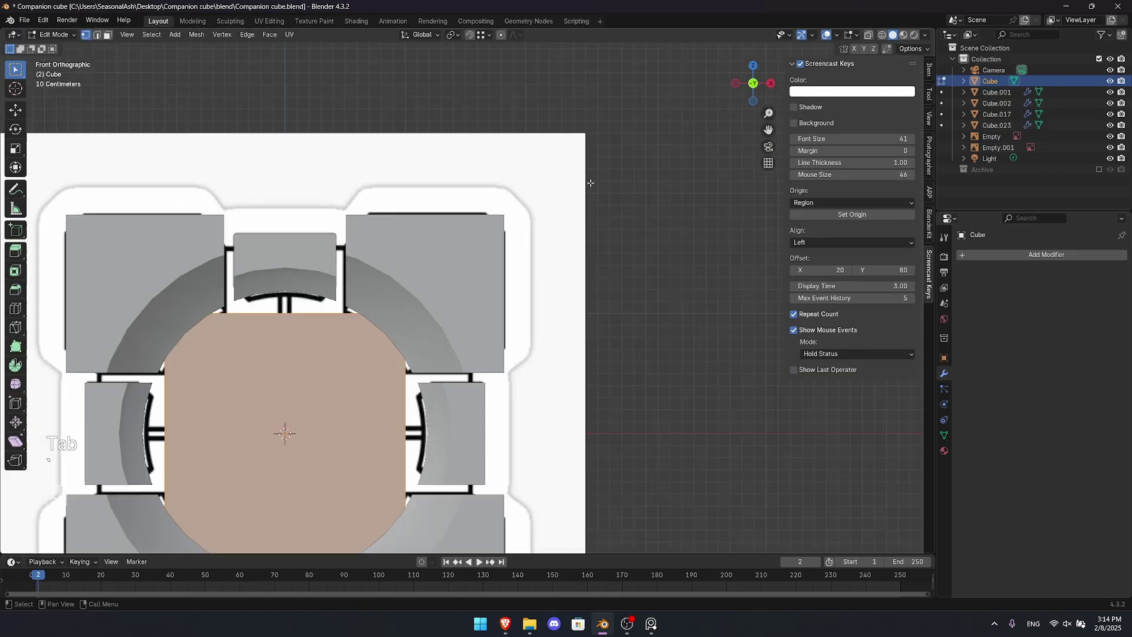
key("a")
key("s")
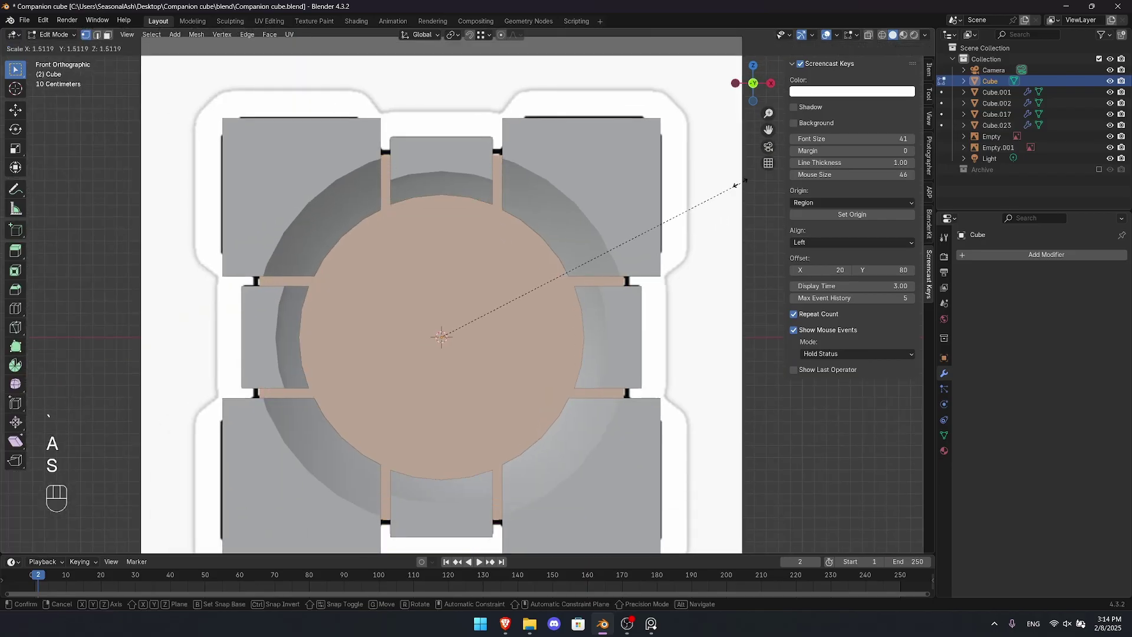
left_click(744, 180)
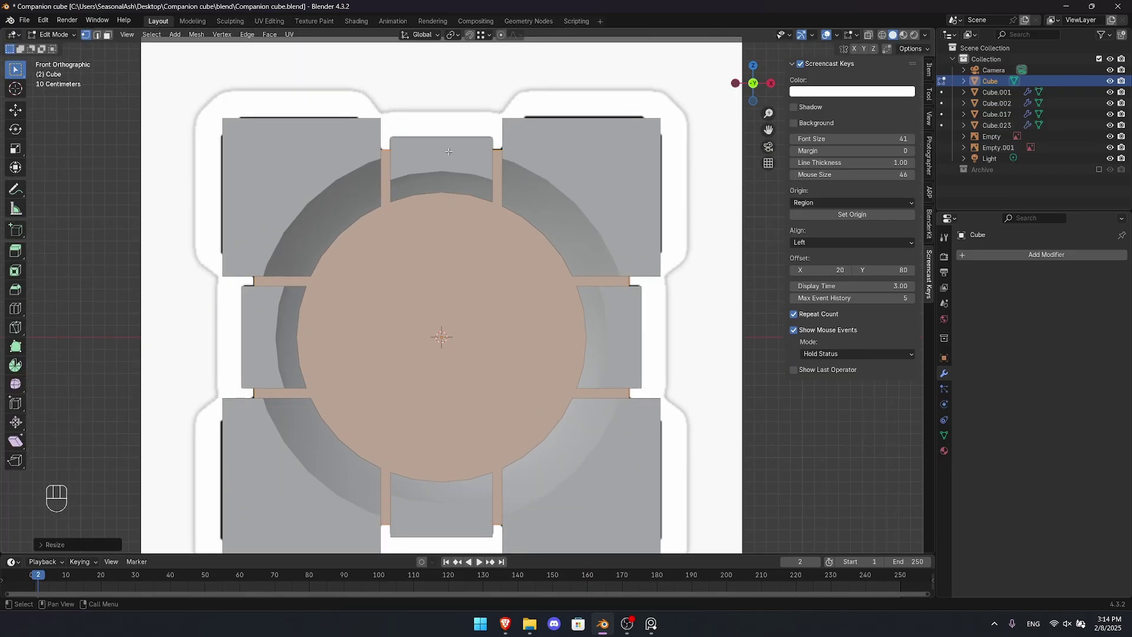
middle_click_drag(473, 238, 417, 243, "shift")
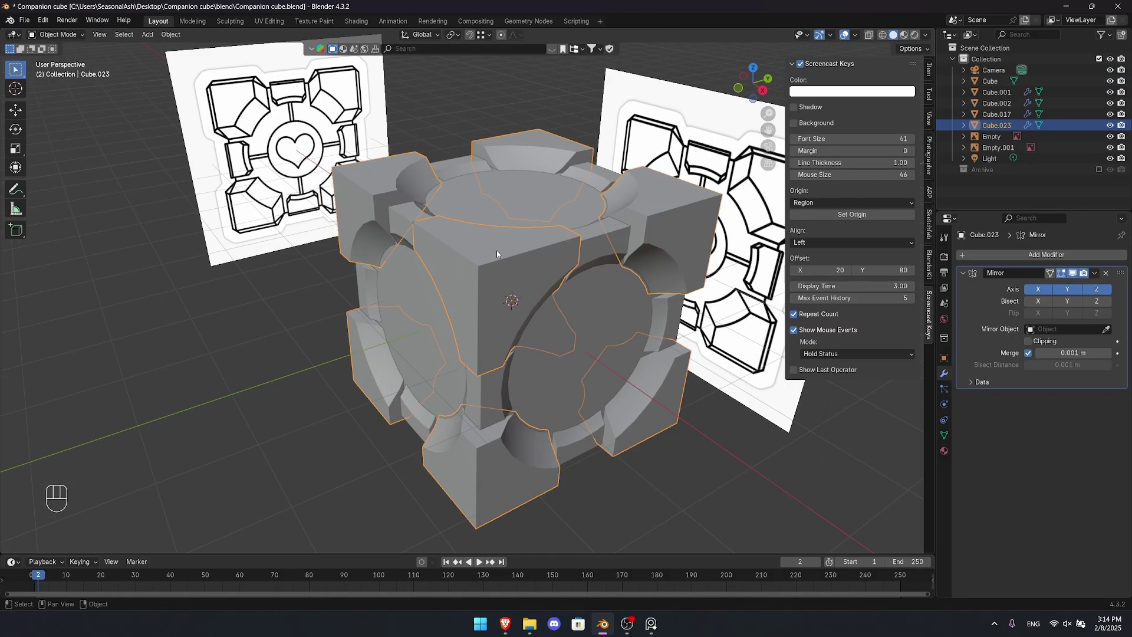
- Add a Bevel modifier to the mirrored corner mesh
key("grave")
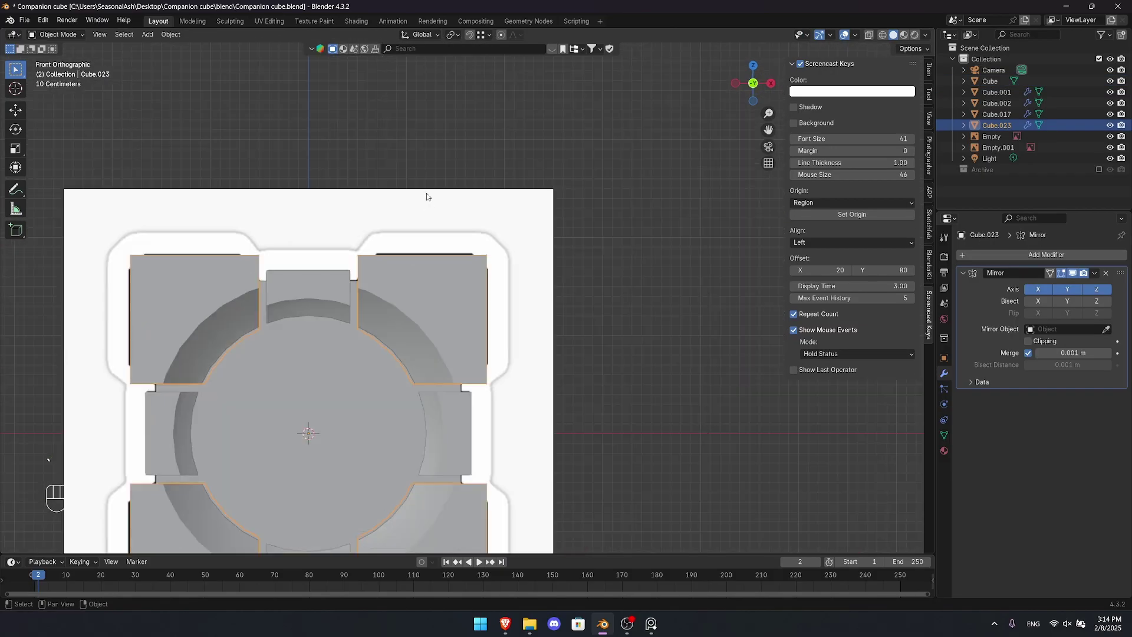
middle_click_drag(482, 237, 566, 259)
key("Tab")
key("2")
key("alt+z")
middle_click_drag(566, 259, 533, 253)
key("alt+z")
scroll(531, 237, "down", 6)
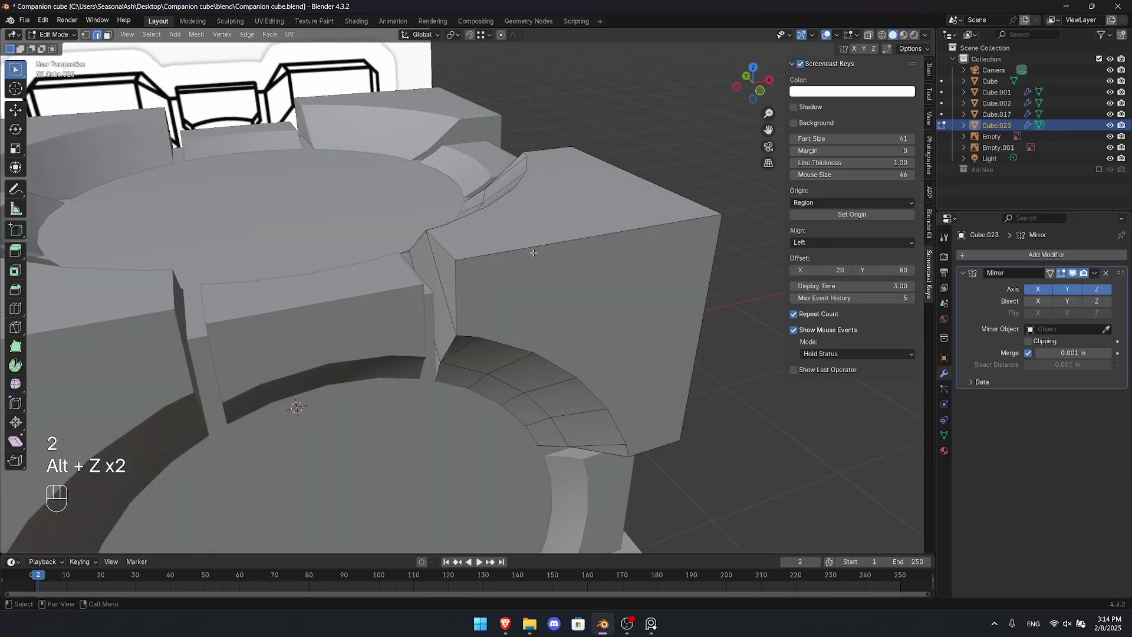
key("Tab")
left_click(992, 254)
type("beve")
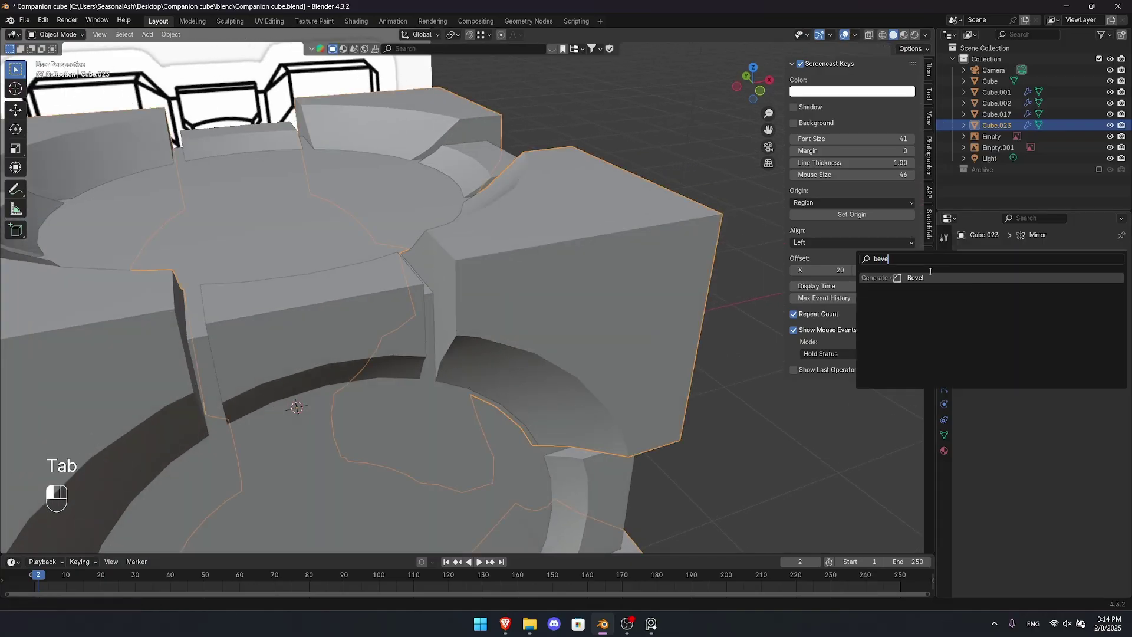
left_click(929, 278)
- Select the straight outer edges of the corner mesh and set their mean bevel weight to 1.00
key("Tab")
key("2")
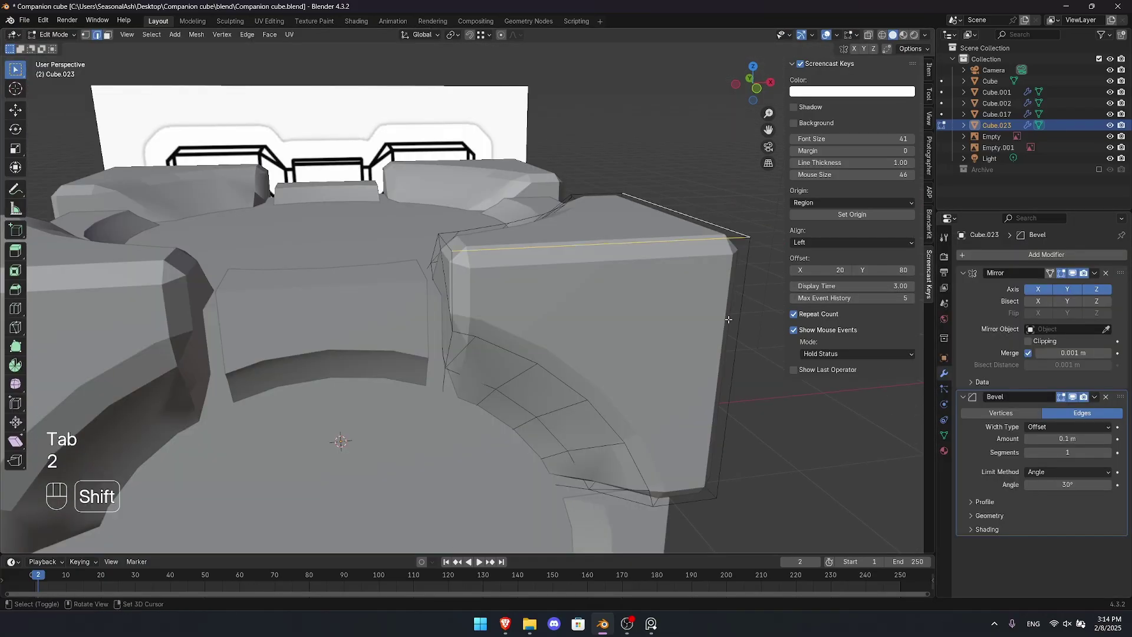
middle_click_drag(448, 277, 473, 273, "shift")
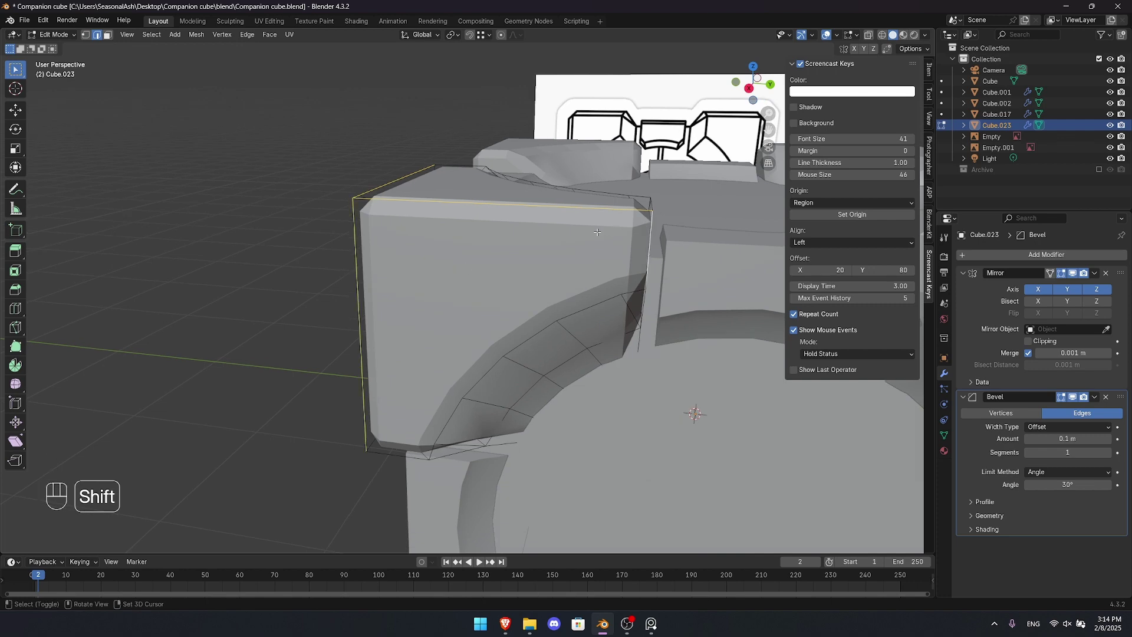
middle_click_drag(597, 233, 414, 276, "shift")
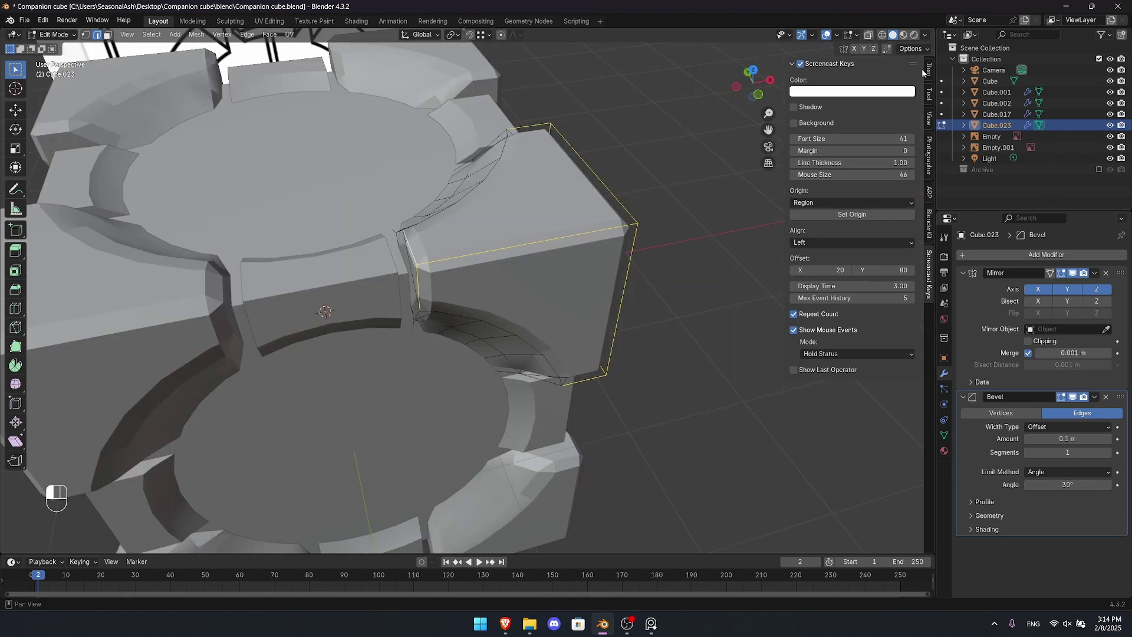
left_click(927, 70)
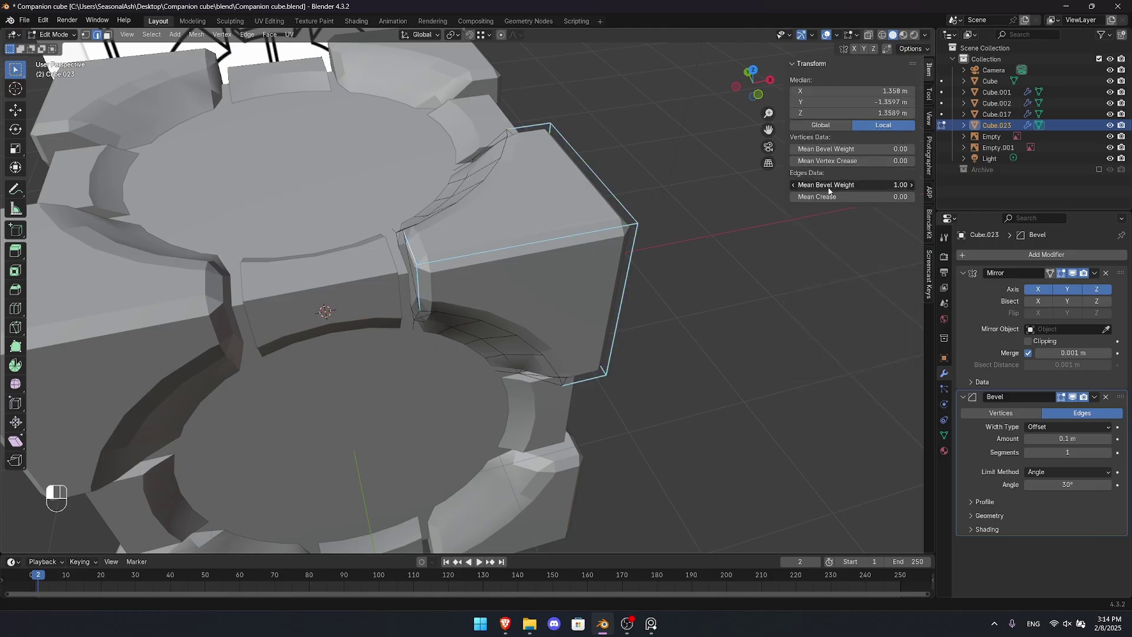
key("Tab")
- Set the Bevel modifier's limit method to Weight
middle_click_drag(615, 301, 644, 307)
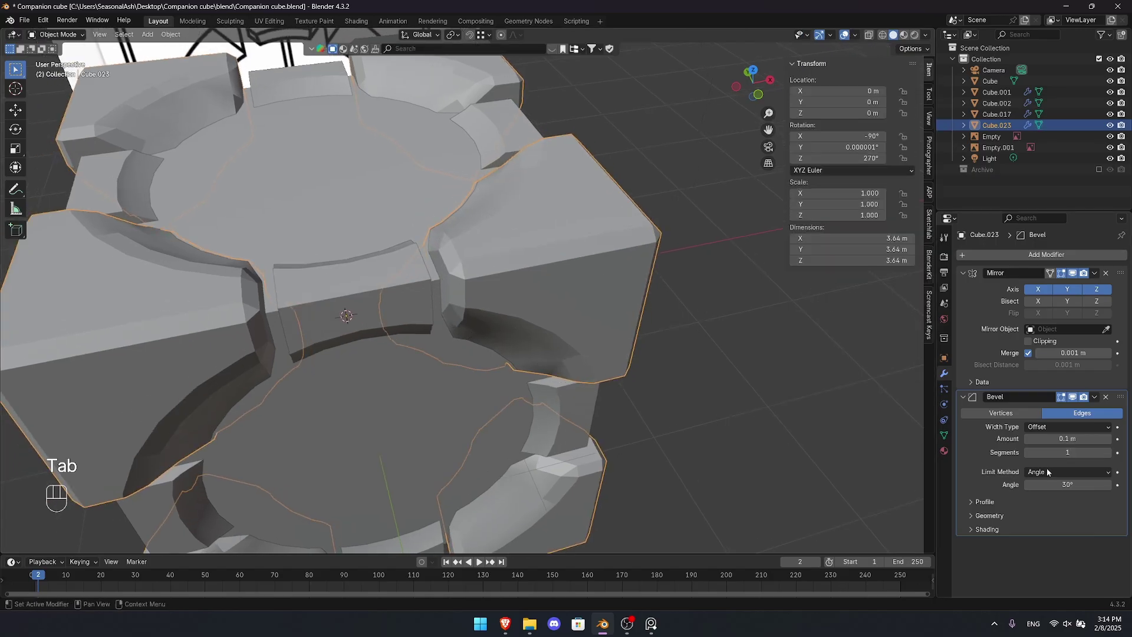
left_click(1059, 510)
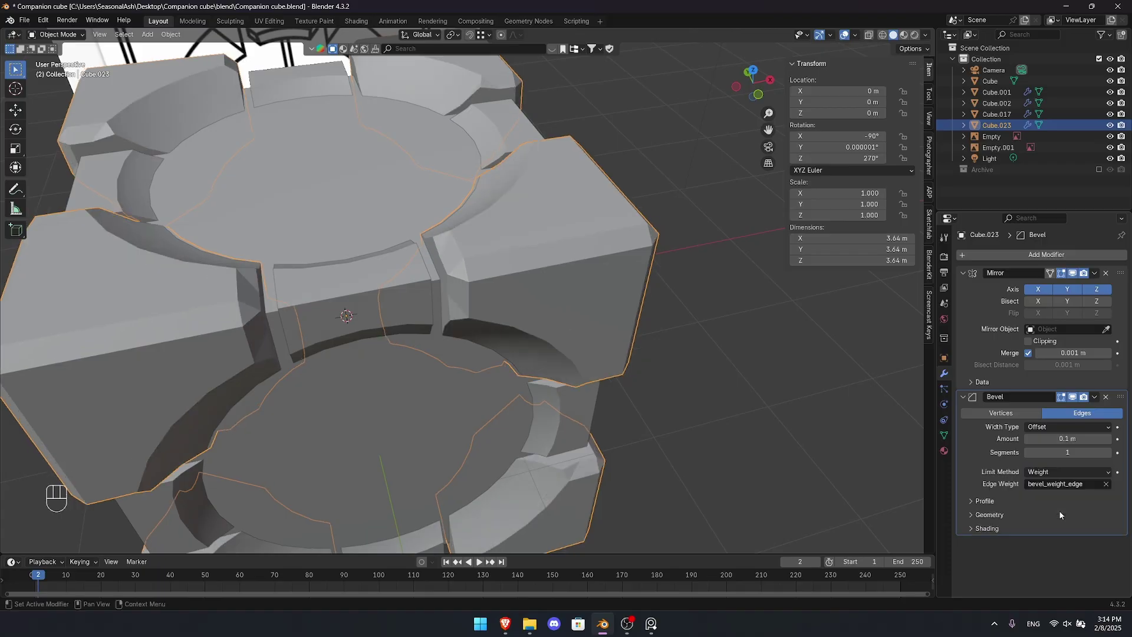
- Compare the bevelled corners with the front reference drawing and the companion cube reference picture
middle_click_drag(576, 289, 573, 302, "shift")
key("grave")
key("alt+z")
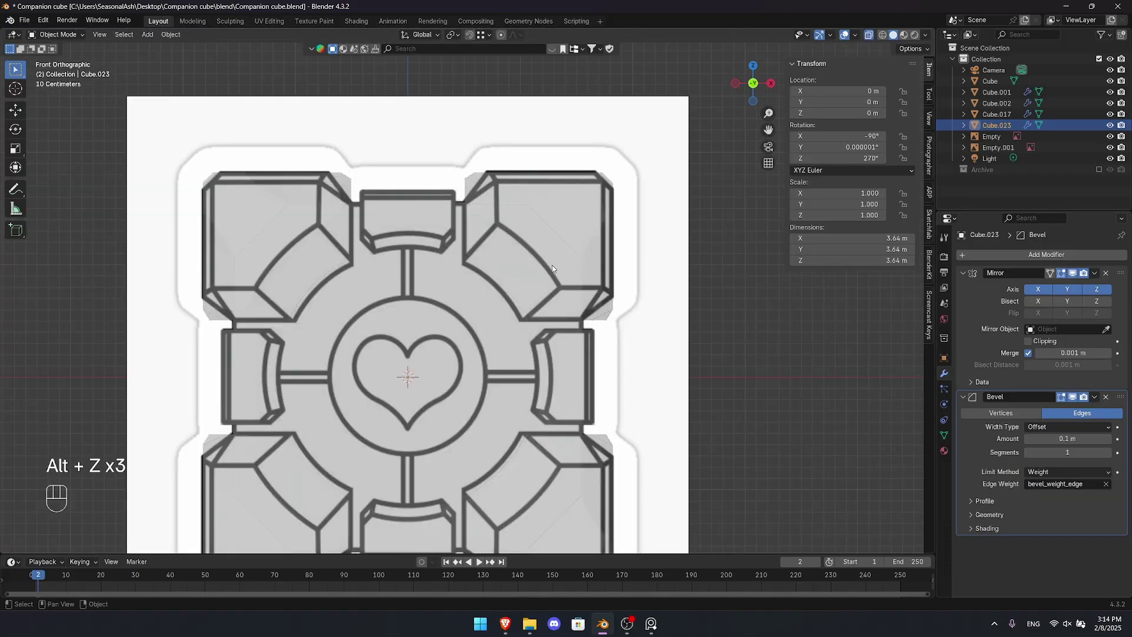
key("alt+z")
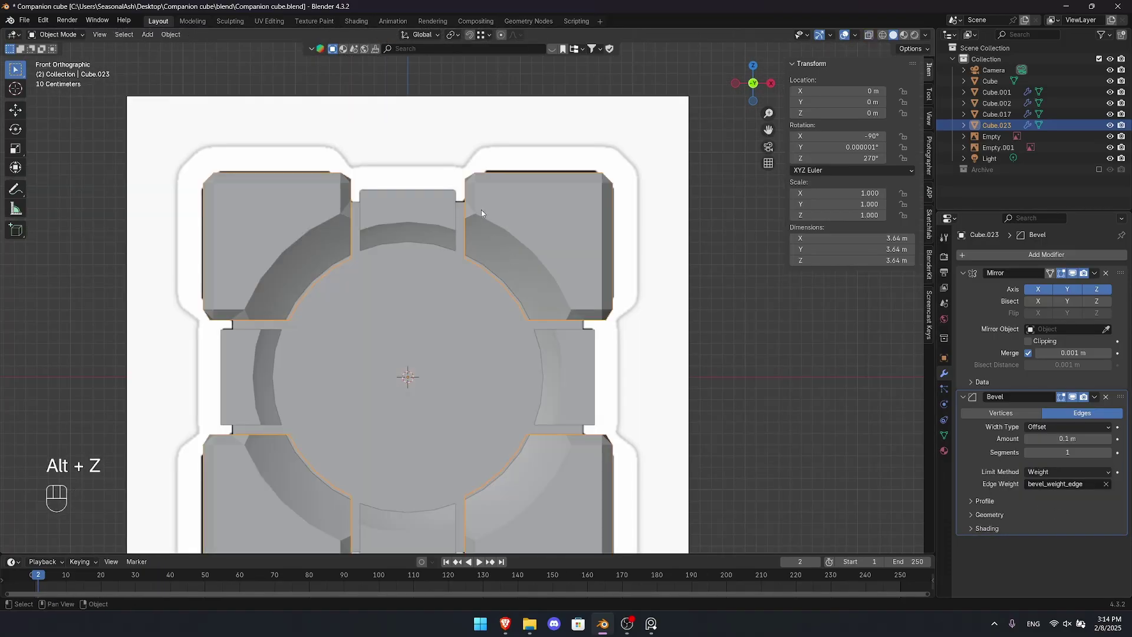
left_click(651, 624)
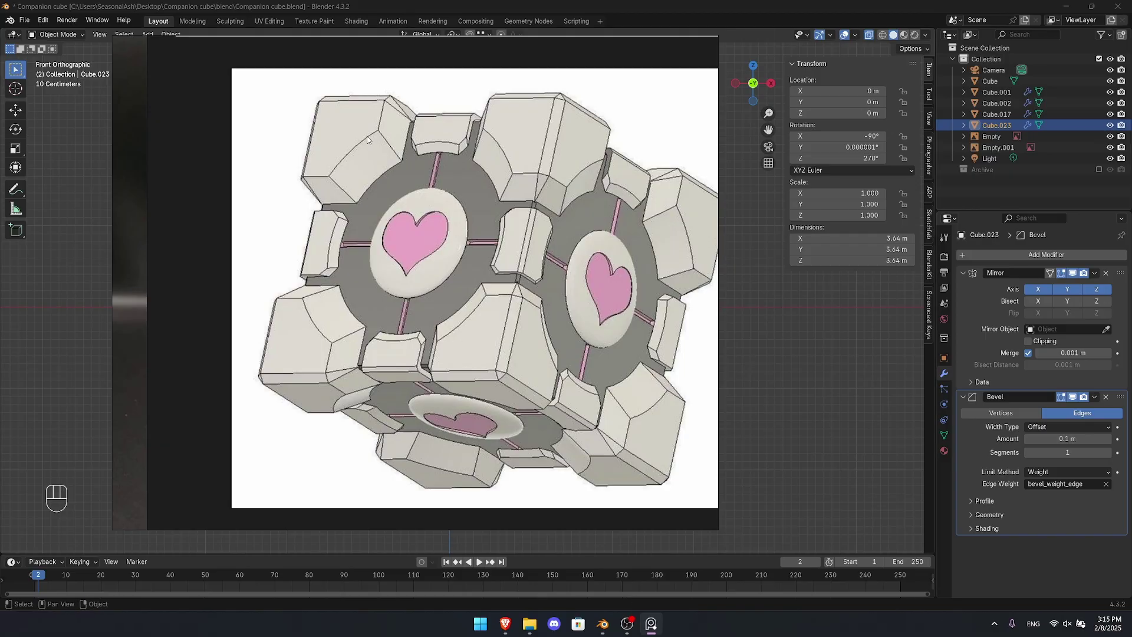
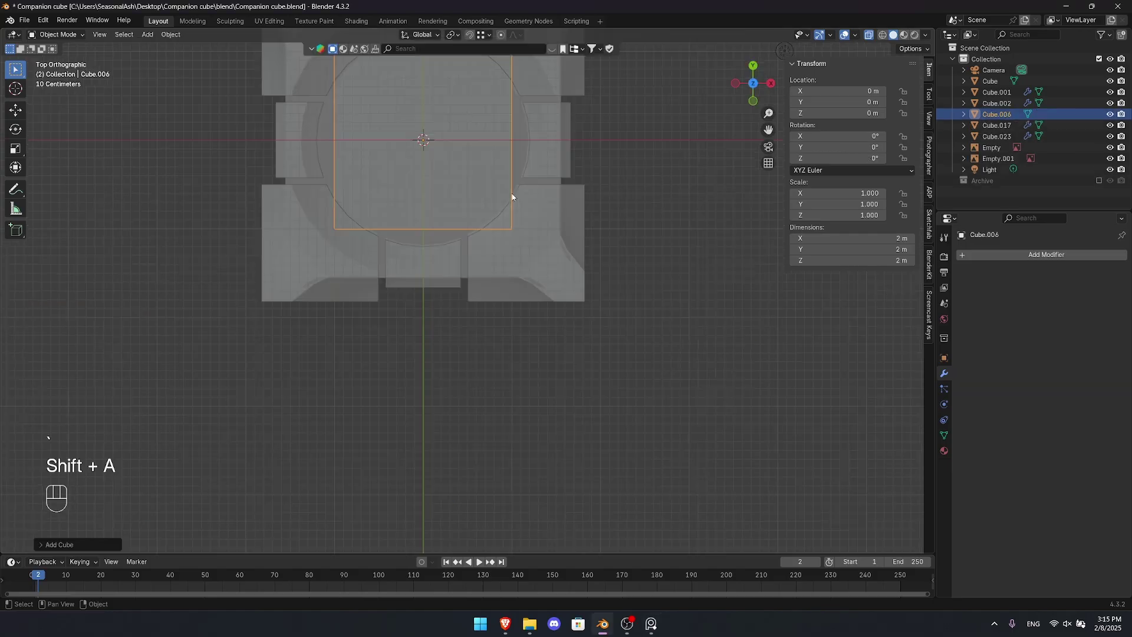
- Place the new cutter cube over the front edge of the companion cube, rotated about 19.4° around Z
key("g")
left_click(473, 356)
key("r")
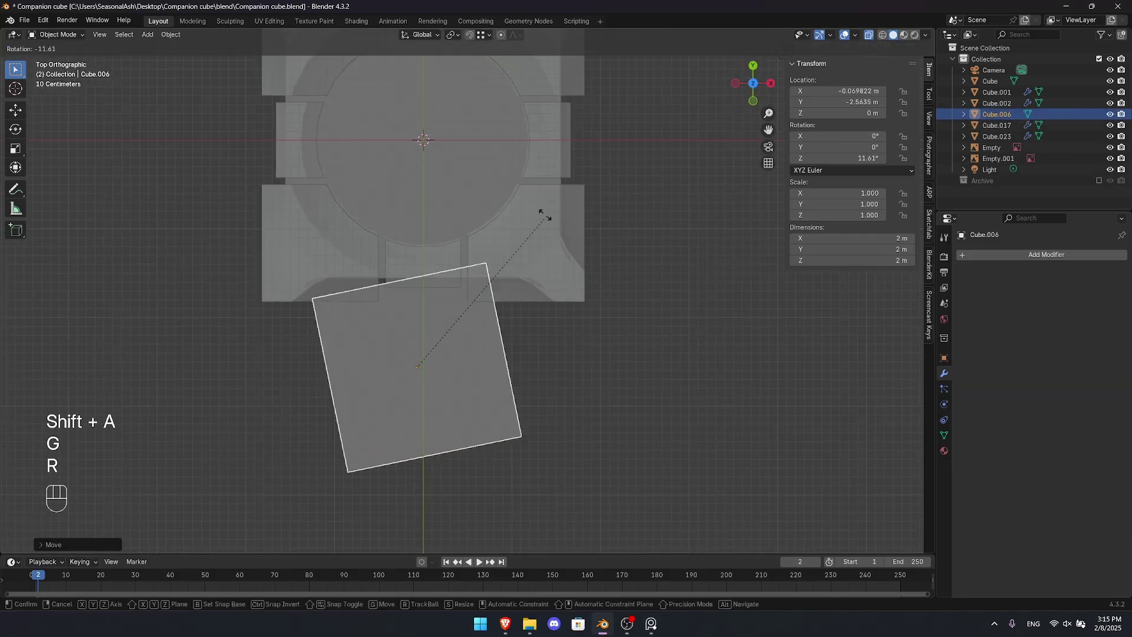
left_click(489, 224)
key("g")
left_click(507, 194)
key("r")
left_click(523, 217)
key("g")
left_click(518, 227)
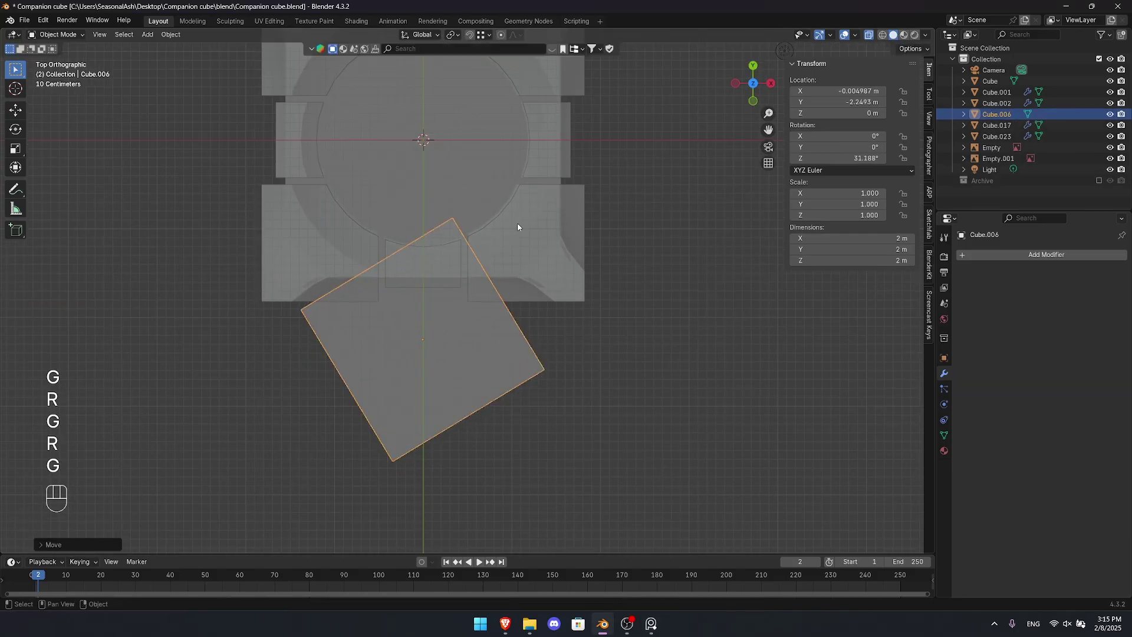
key("r")
left_click(531, 247)
- Raise the cutter cube along Z to about 1.14 m and check its placement against the front reference
key("alt+z")
middle_click_drag(527, 245, 480, 204)
key("g")
key("z")
left_click(500, 227)
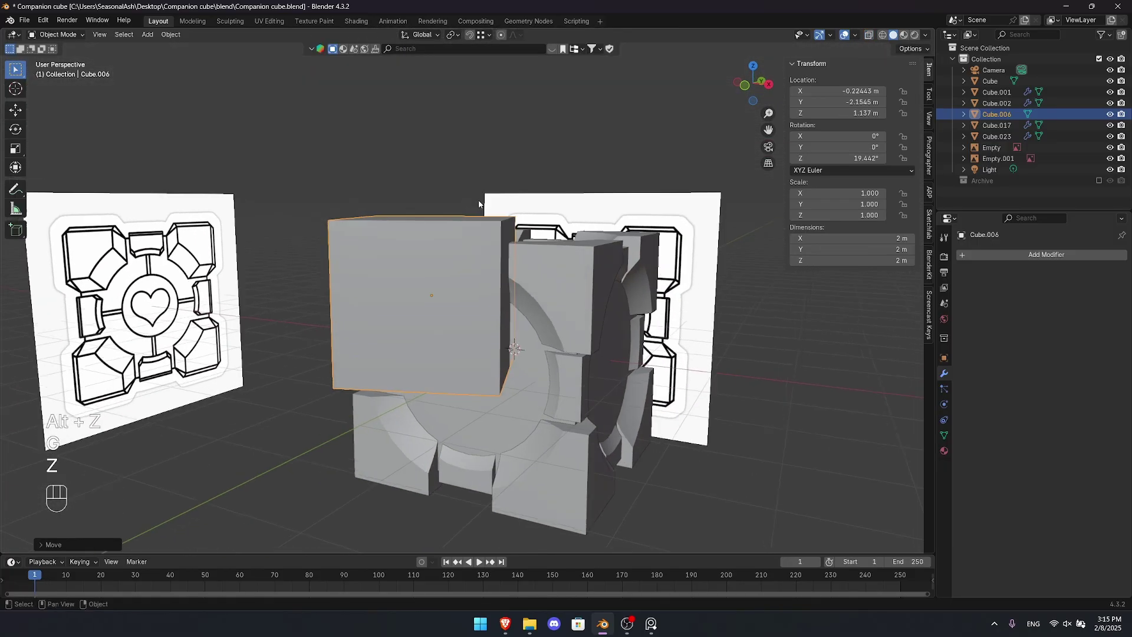
key("grave")
left_click(458, 200)
key("alt+z")
scroll(478, 277, "up", 3)
key("alt+z")
middle_click_drag(490, 267, 509, 234)
middle_click_drag(618, 221, 606, 235)
- Add a Boolean Difference modifier above Mirror on the corner mesh, with the new cube as the cutter object
left_click(606, 235)
left_click(606, 236)
left_click(1000, 254)
type("b")
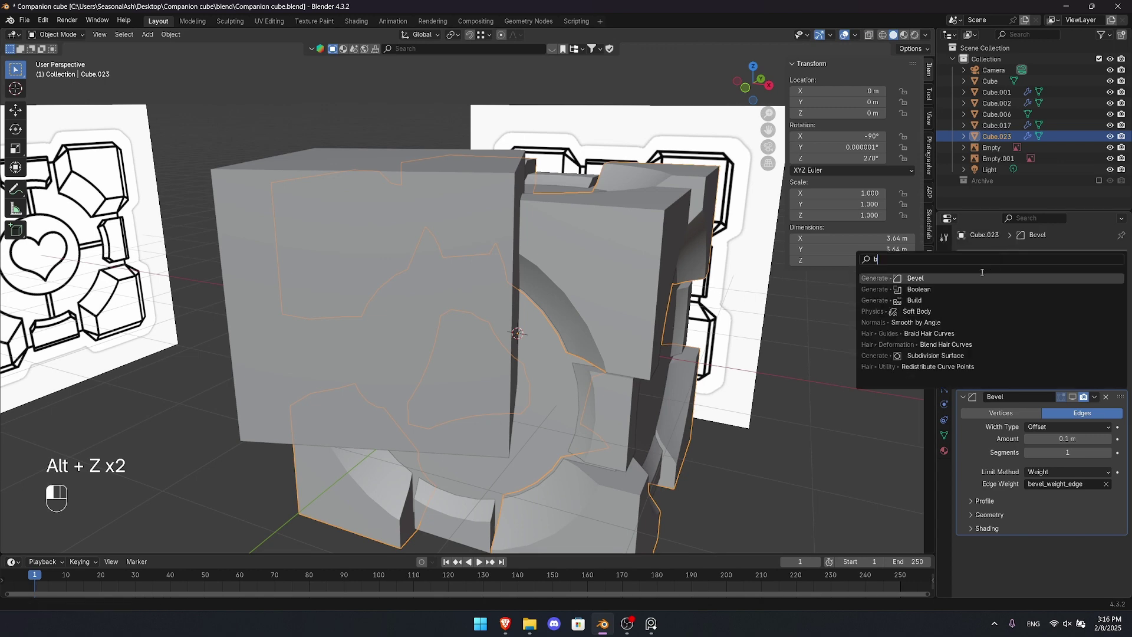
left_click(944, 288)
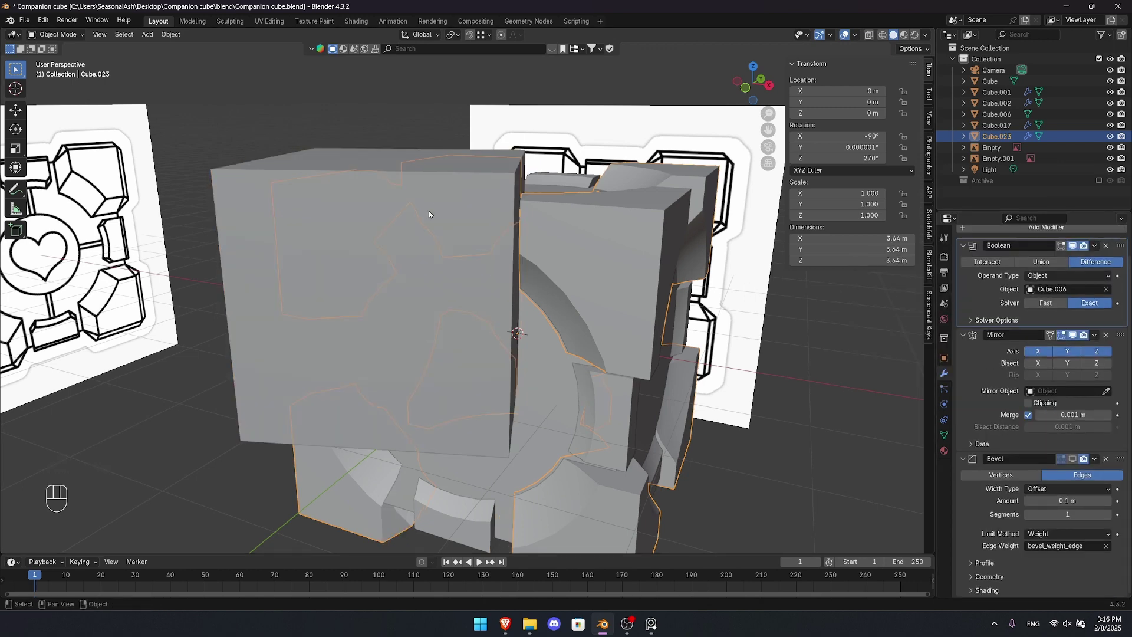
- Set the cutter cube's viewport display to Wire
left_click(429, 214)
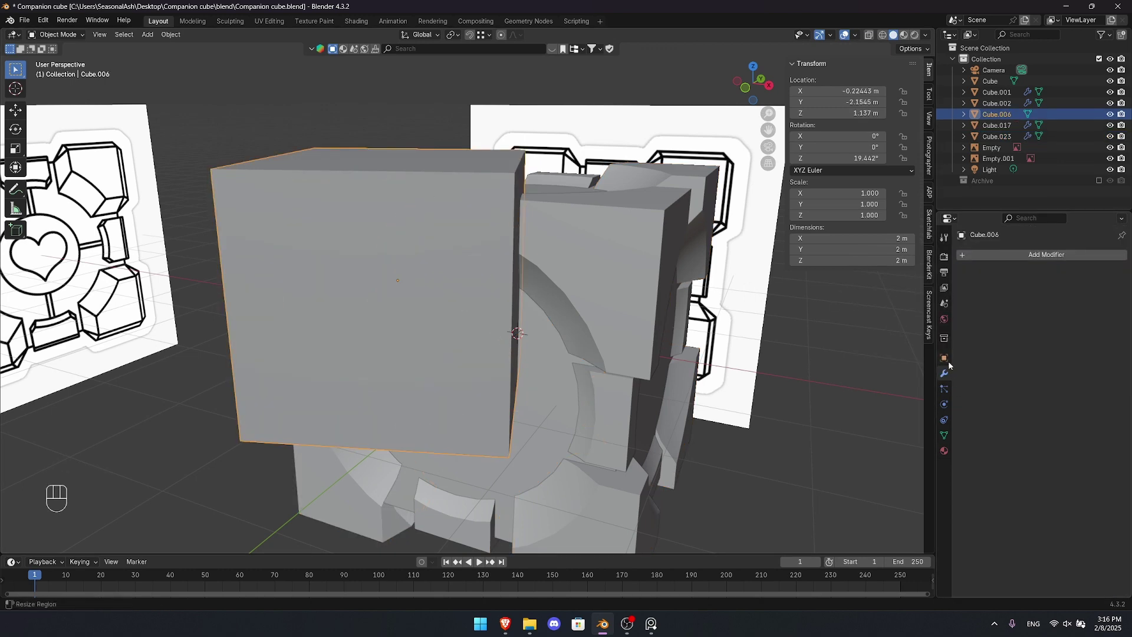
left_click(945, 358)
scroll(1003, 498, "down", 3)
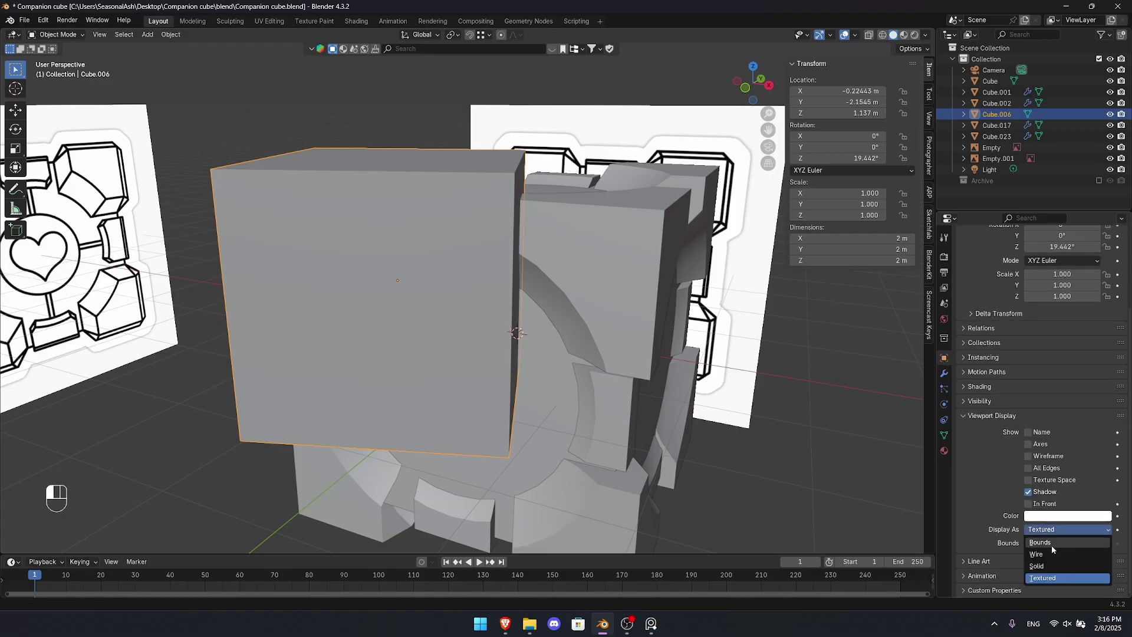
left_click(1051, 556)
middle_click_drag(548, 254, 599, 304)
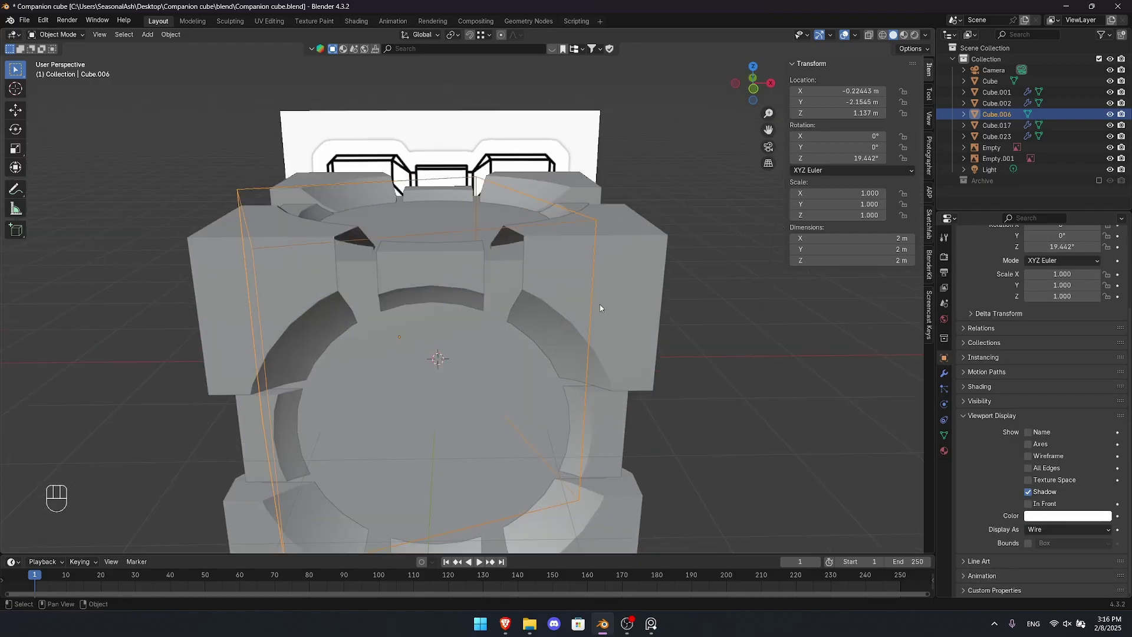
- Move the cutter cube along X to about -0.5 m, aligning its side with the corner block's inner edge
key("grave")
scroll(530, 256, "up", 3)
scroll(543, 236, "down", 1)
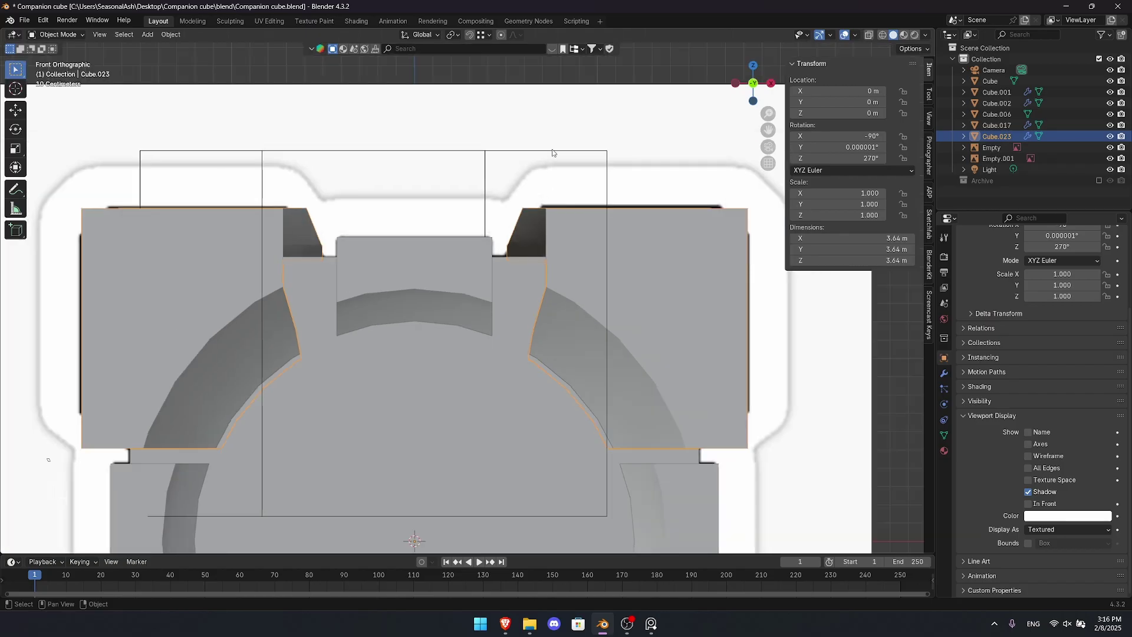
key("alt+z")
key("g")
key("x")
left_click(534, 191)
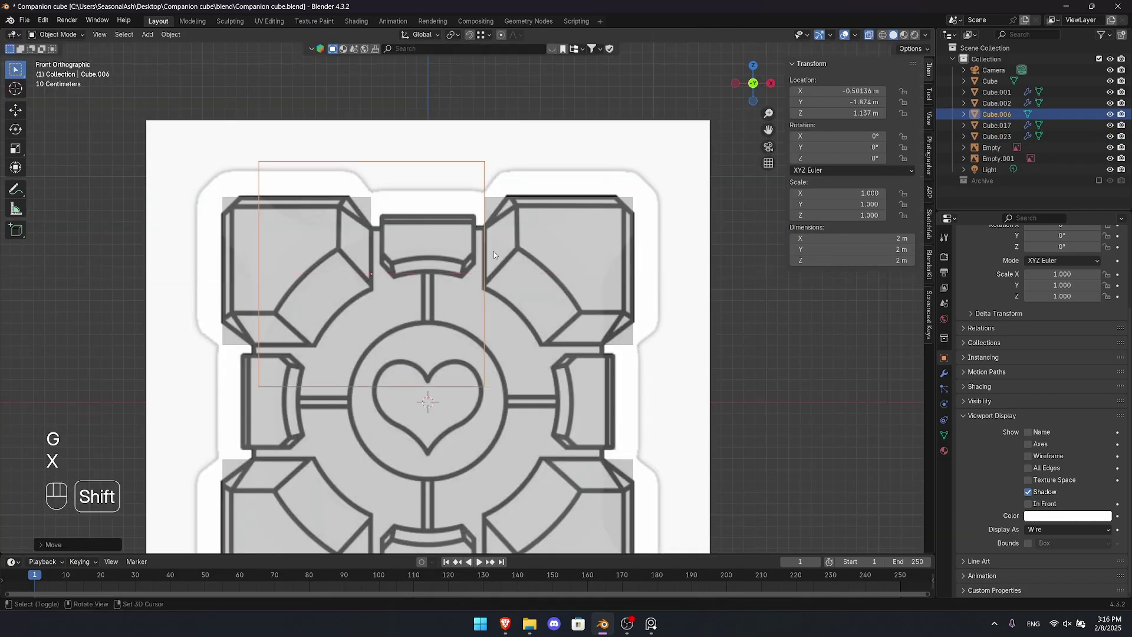
- Move the cutter cube along Y to about -2.55 m so that it slightly overlaps the front of the corner blocks
middle_click_drag(494, 251, 497, 289)
key("grave")
scroll(490, 218, "down", 4)
scroll(485, 223, "up", 4)
key("g")
key("y")
left_click(533, 342)
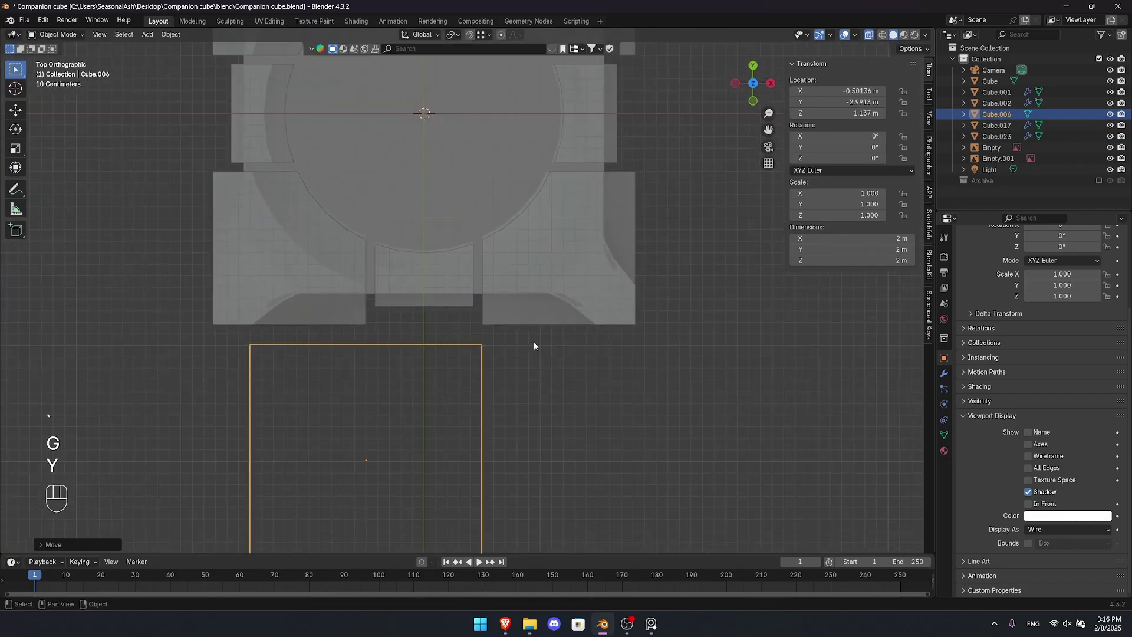
key("g")
key("y")
left_click(544, 292)
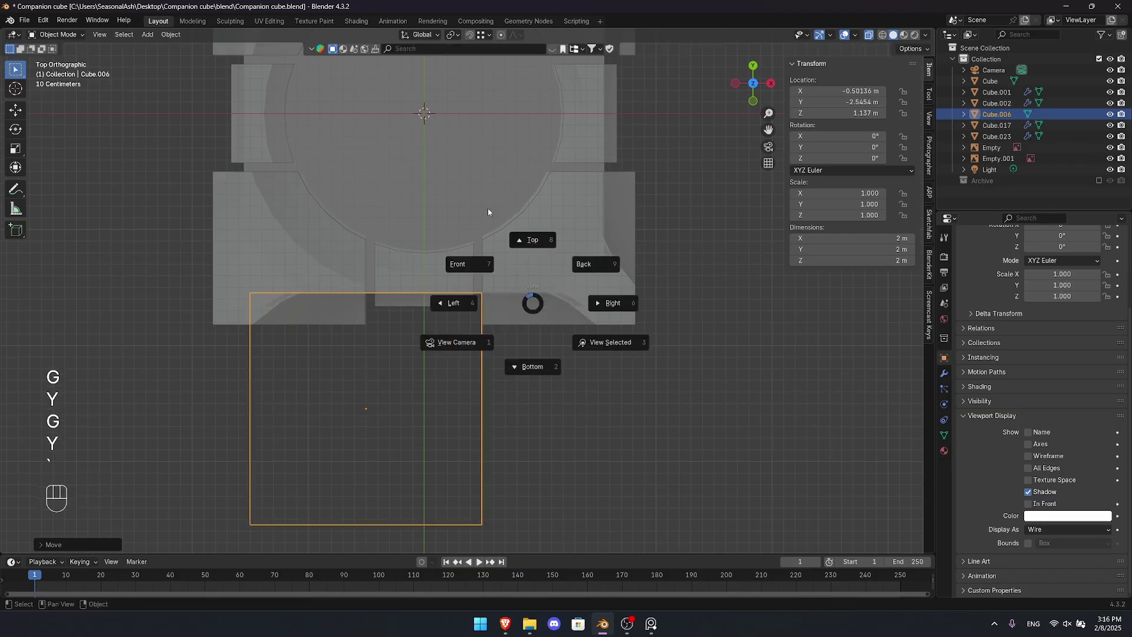
- Snap the 3D cursor to the cutter cube's vertical edge beside the corner block and use the cursor as pivot point
left_click(466, 214)
scroll(502, 301, "up", 2)
scroll(502, 301, "down", 1)
middle_click_drag(502, 301, 475, 289)
key("Tab")
key("shift+s")
left_click(497, 384)
key("Tab")
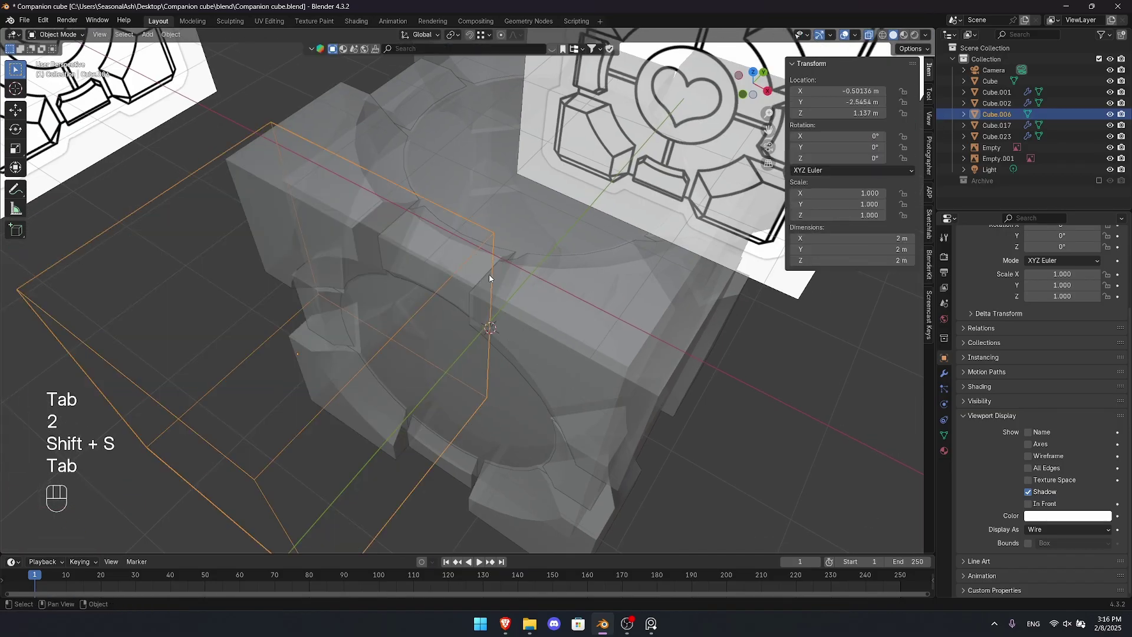
left_click(468, 76)
- Rotate the cutter cube around Z to about 47.9° about the 3D cursor
key("grave")
left_click(467, 126)
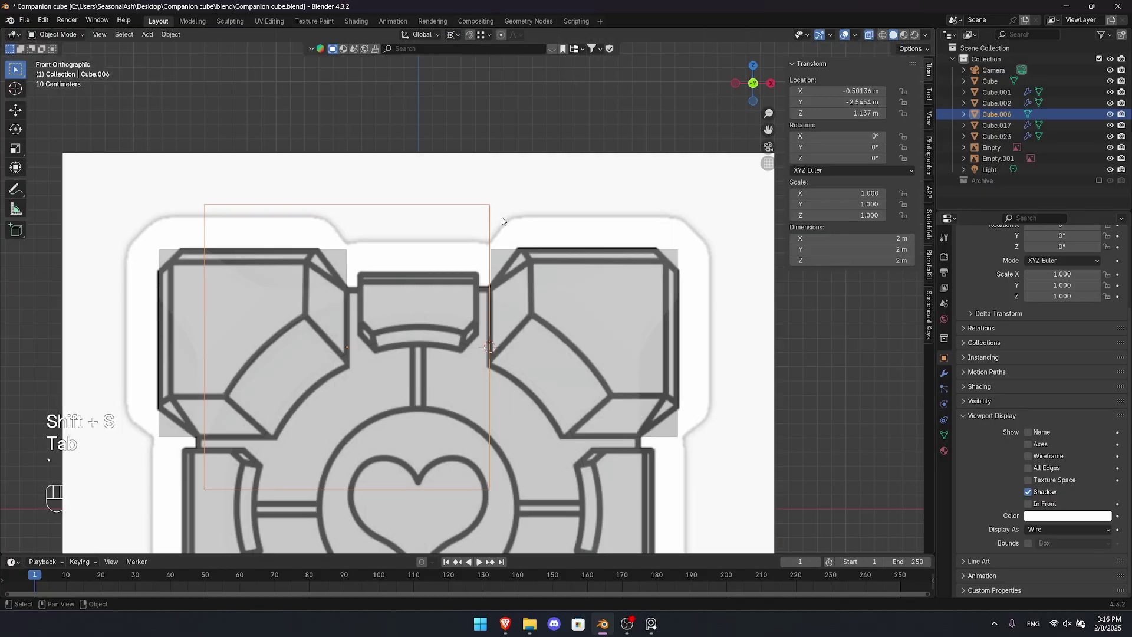
scroll(504, 221, "up", 3)
key("r")
key("z")
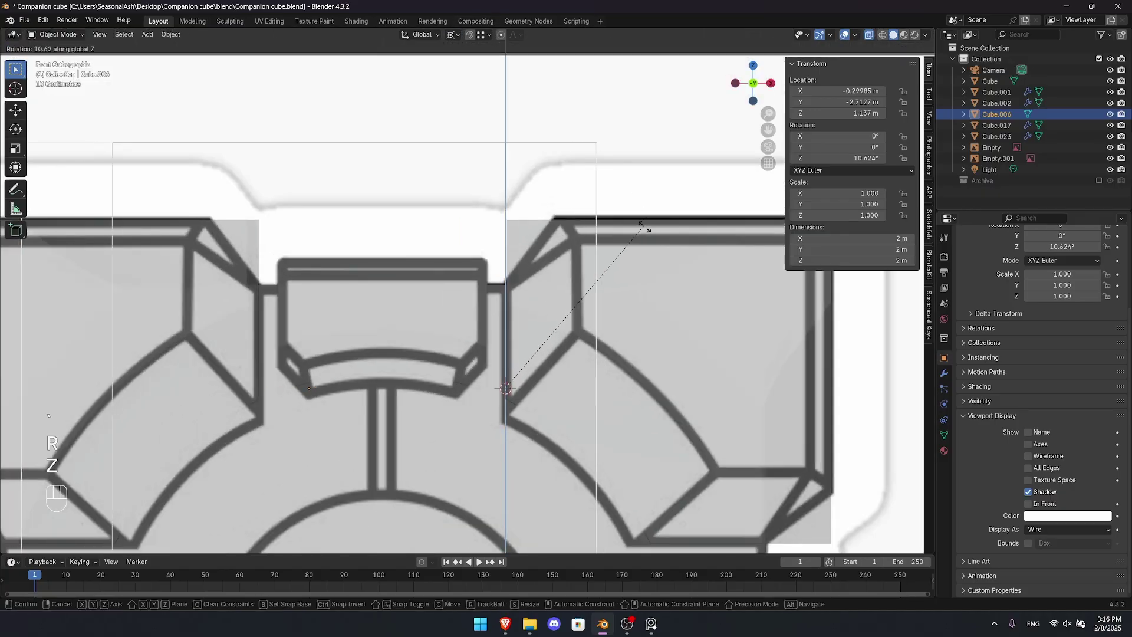
left_click(644, 357)
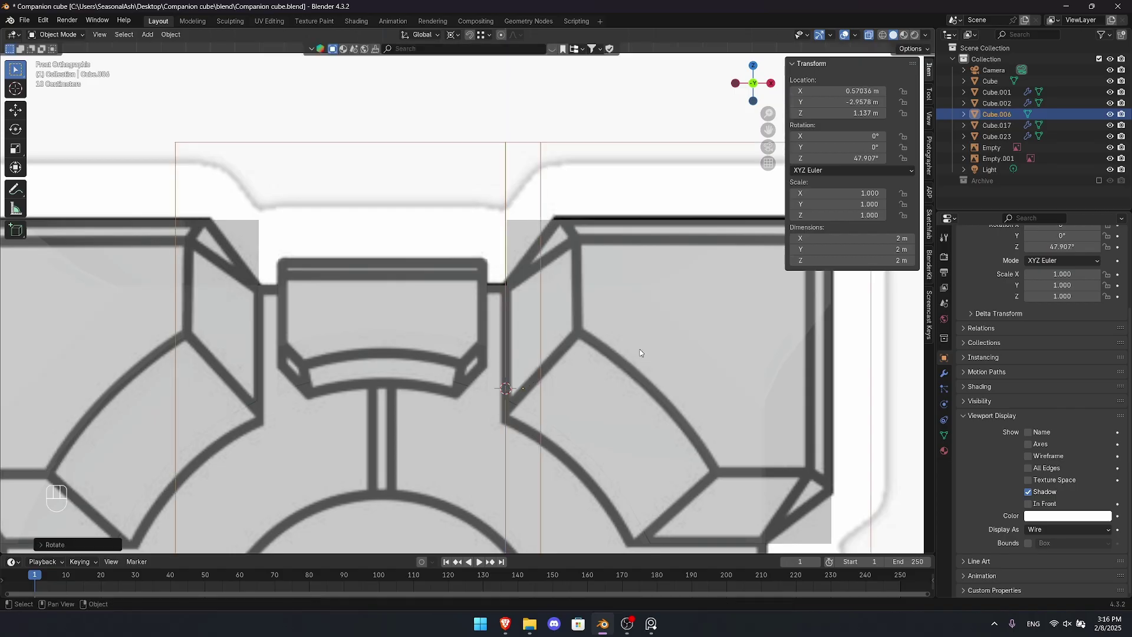
- Examine the angled cut on the corner blocks from above and in perspective
key("alt+z")
middle_click_drag(556, 253, 539, 273)
key("grave")
left_click(536, 236)
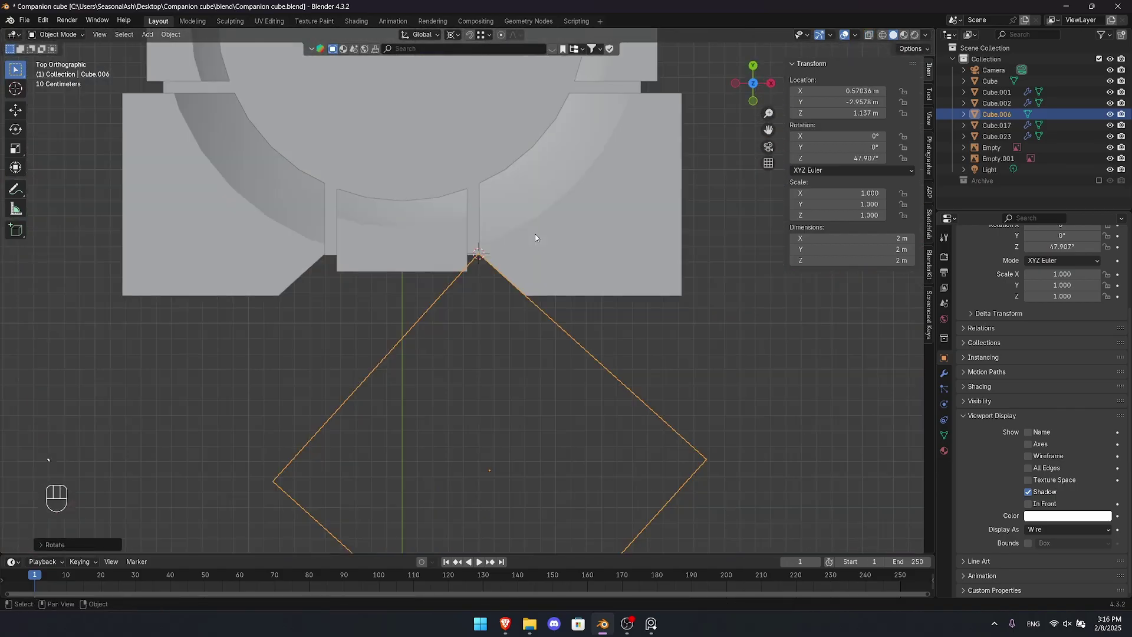
scroll(537, 260, "down", 5)
scroll(511, 260, "up", 3)
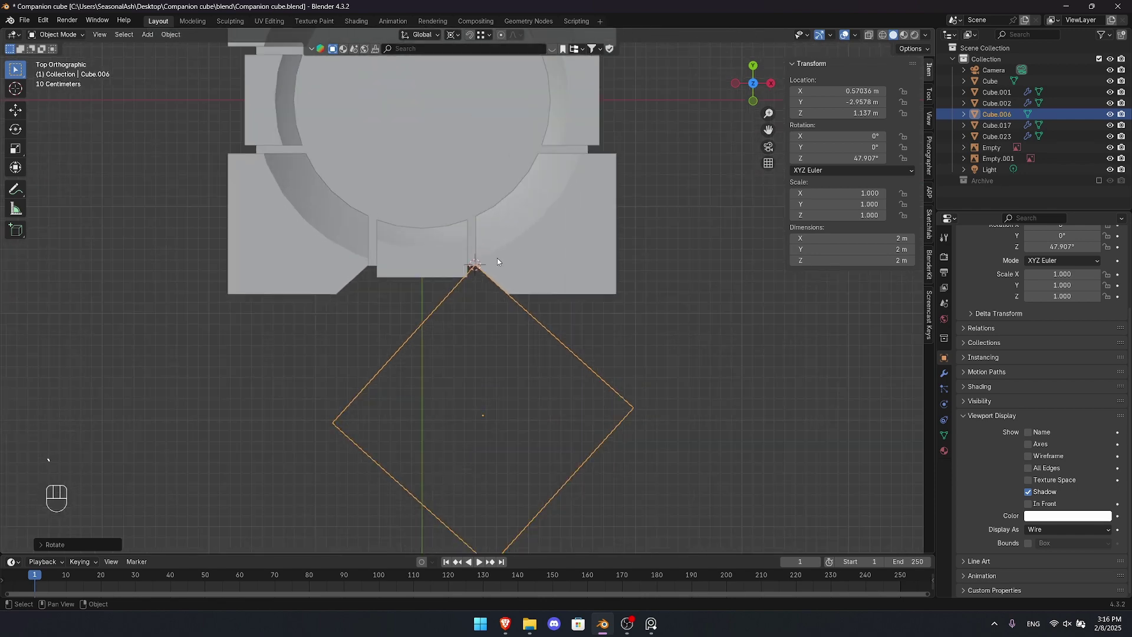
middle_click_drag(498, 194, 474, 208)
key("grave")
scroll(485, 237, "down", 4)
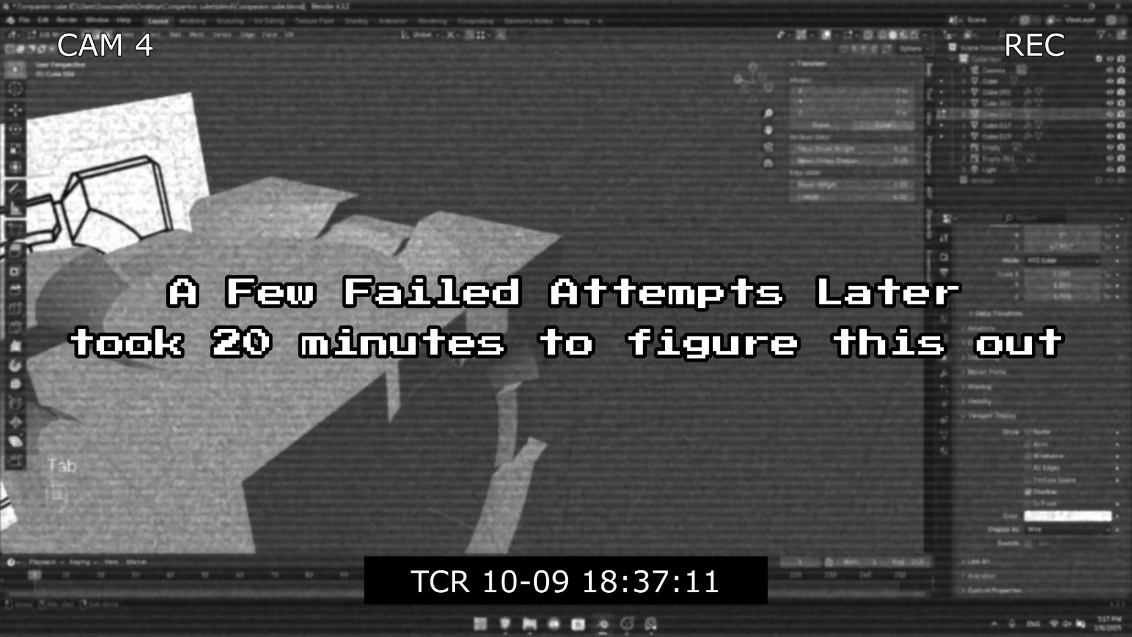
- Try to shift part of the cutter cube's geometry along X to adjust the angled cut
key("alt+z")
key("Tab")
key("Tab")
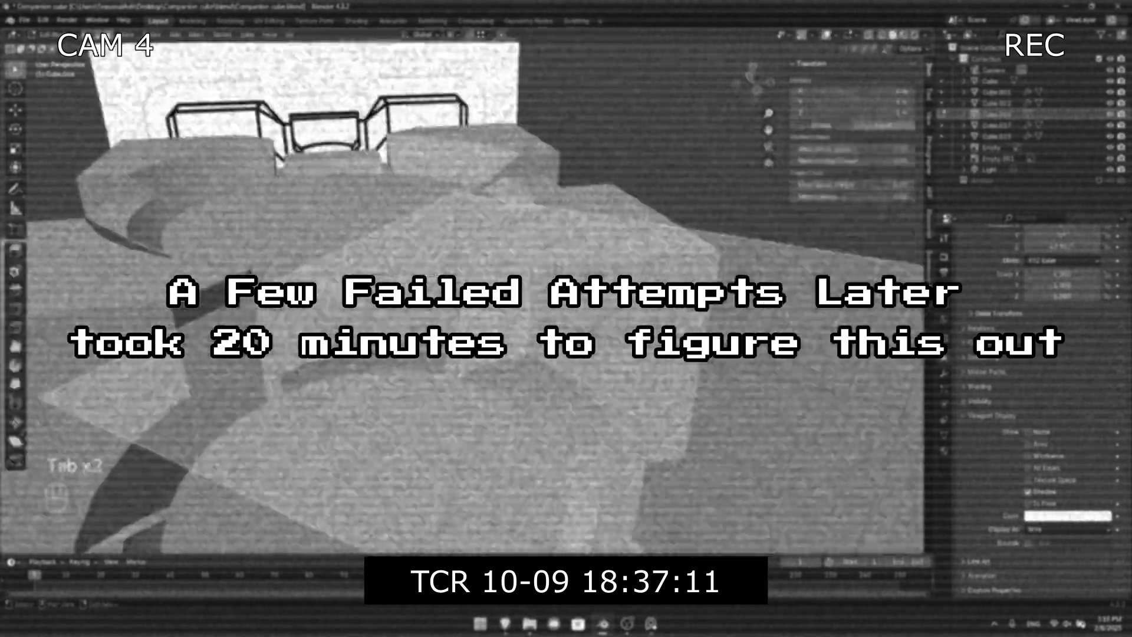
key("alt+z")
key("z")
key("g")
key("x")
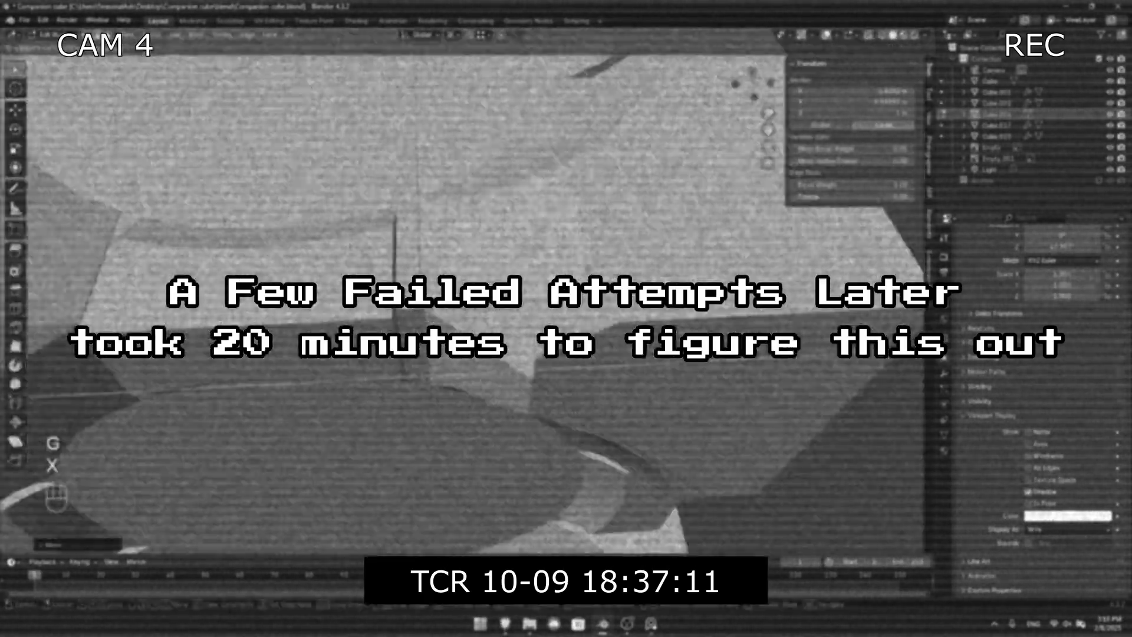
key("g")
key("g")
- Undo the last edits to the cutter cube's geometry
key("ctrl+z")
key("ctrl+z")
key("ctrl+z")
key("ctrl+z")
key("ctrl+z")
key("ctrl+z")
key("ctrl+z")
key("ctrl+z")
key("ctrl+z")
- Try to duplicate all of the cutter cube's geometry
key("Tab")
key("a")
key("shift+d")
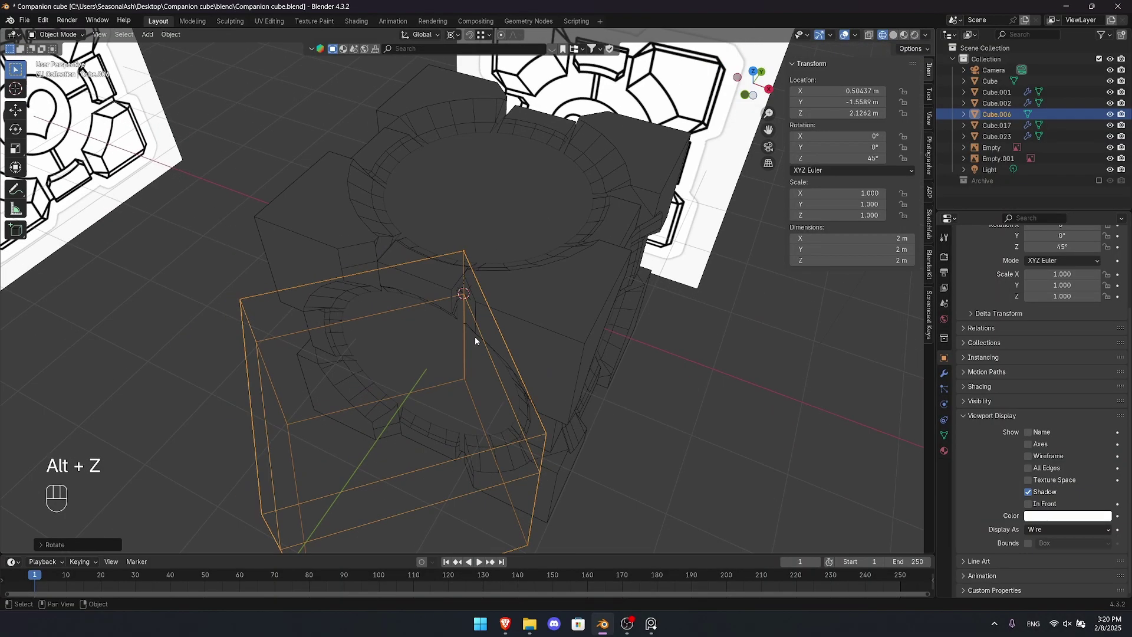
- Duplicate all of the cutter cube's geometry in top view and place the copy beside the corner block's side gap
key("grave")
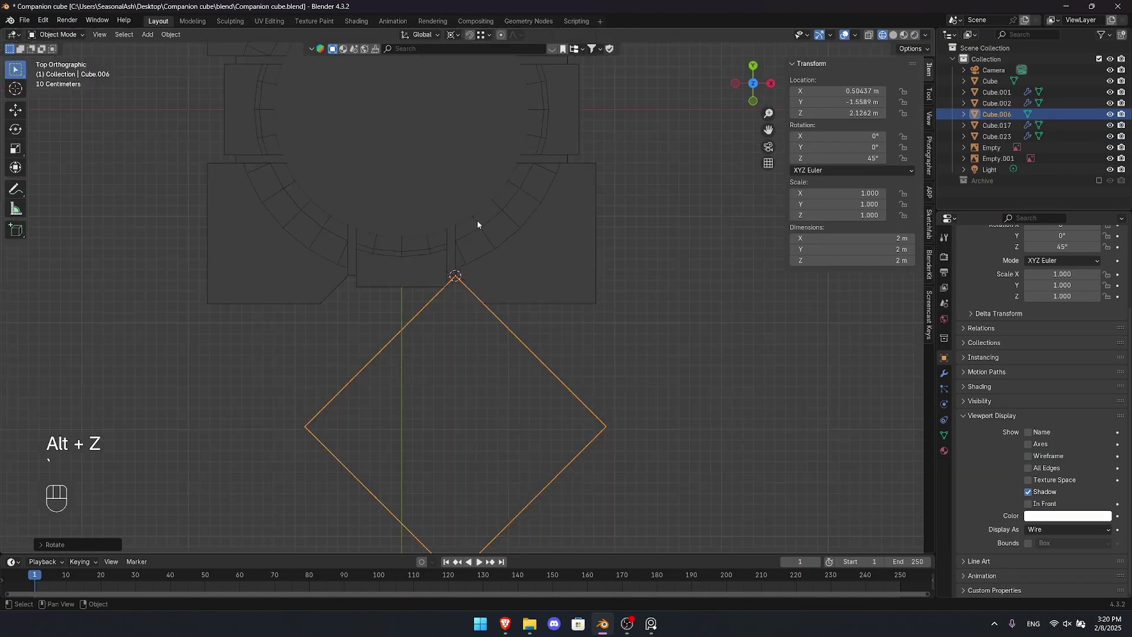
key("Tab")
scroll(487, 255, "up", 3)
key("a")
key("shift+d")
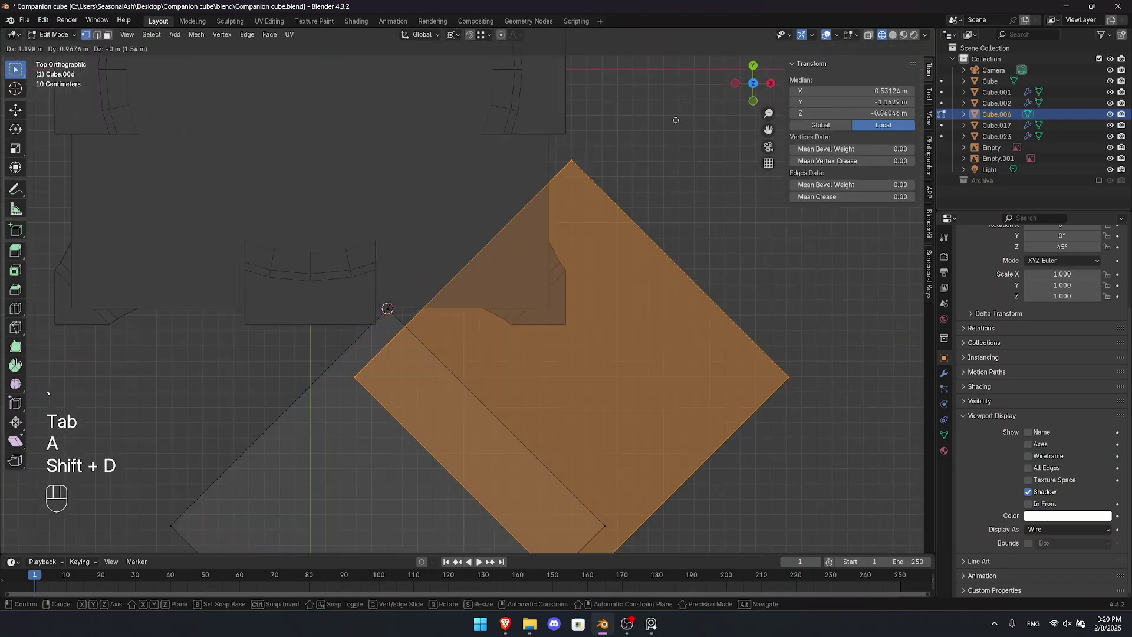
left_click(599, 265)
scroll(592, 304, "up", 3)
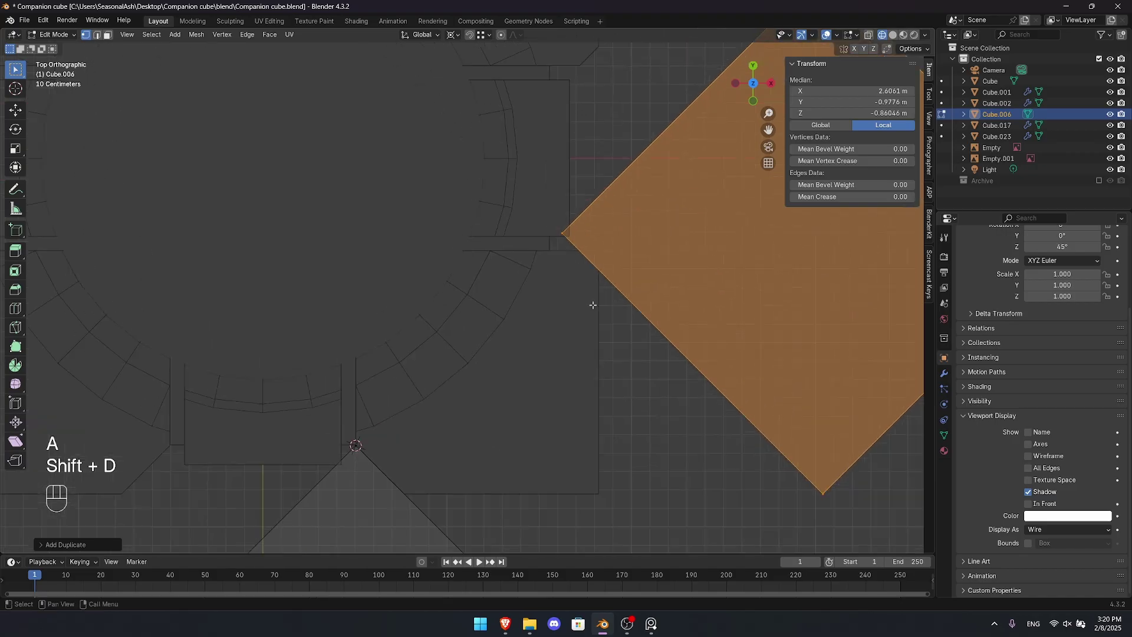
- Align the duplicated cutter's corner with the inner edge of the gap on the cube's side face
key("g")
key("shift")
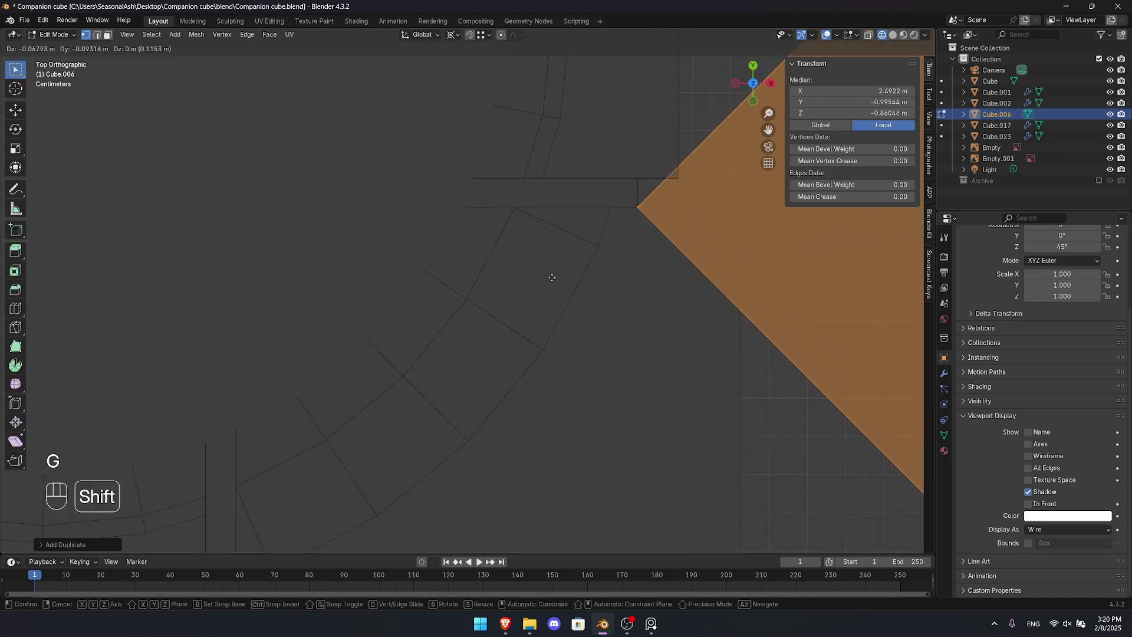
left_click(550, 280)
scroll(543, 289, "down", 6)
middle_click_drag(537, 301, 525, 247)
scroll(525, 248, "up", 3)
key("Tab")
key("Tab")
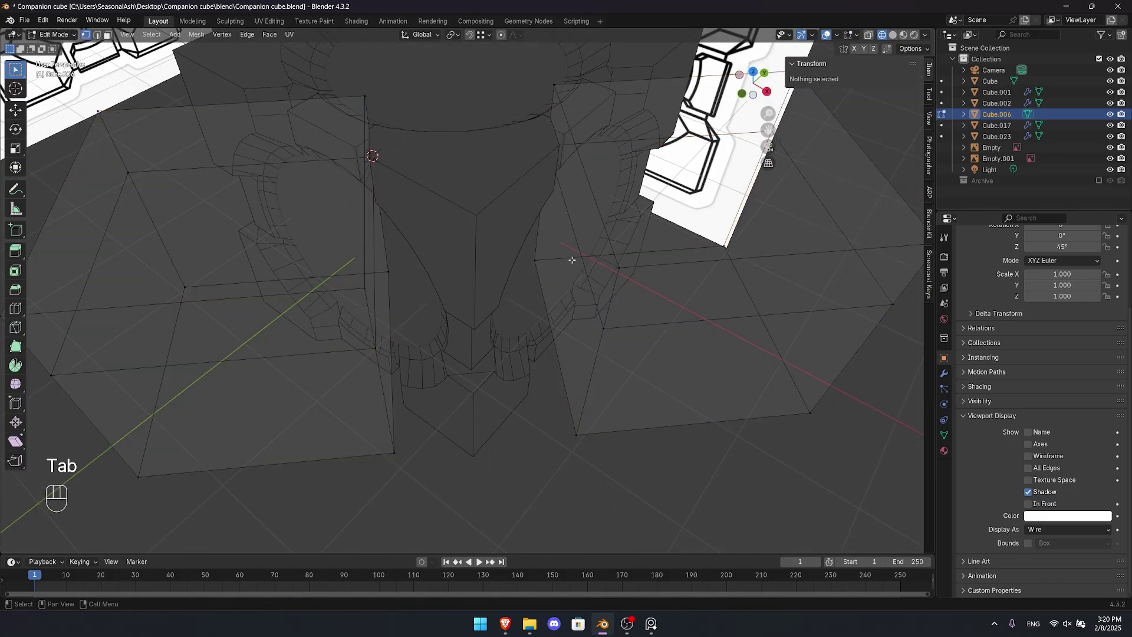
- Duplicate the whole cutter object and lower the copy along Z to a height of about 0.51 m
scroll(413, 282, "down", 3)
middle_click_drag(407, 283, 500, 197, "shift")
key("Tab")
key("shift+d")
key("z")
left_click(486, 300)
key("Tab")
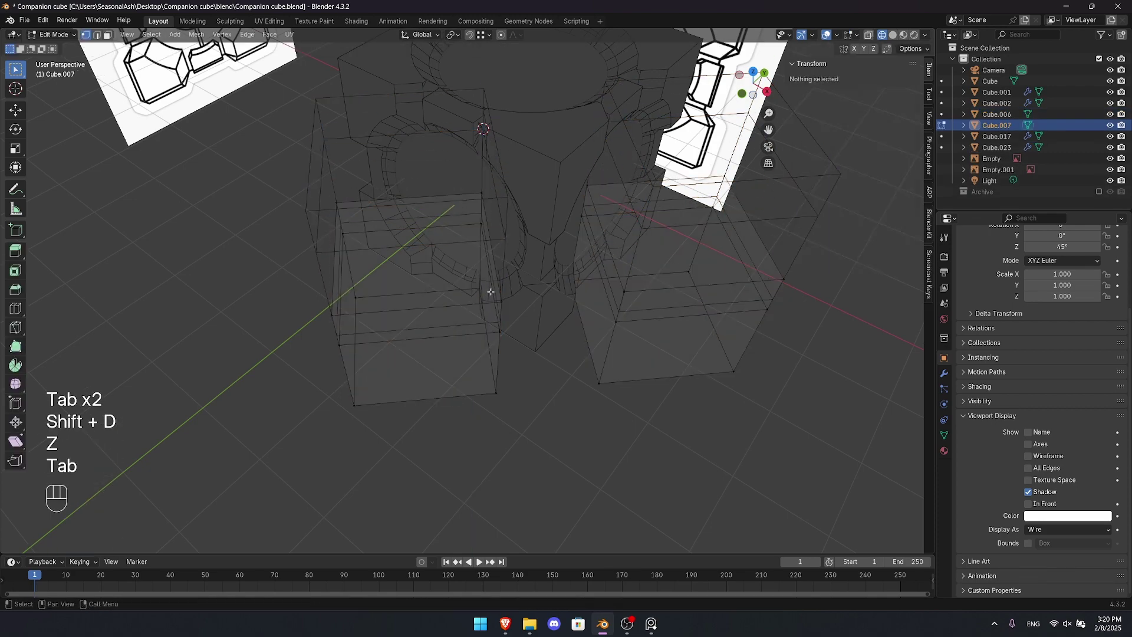
- Clear the lowered cutter's rotation and rotate it -45° about the X axis
key("Tab")
key("Tab")
key("Tab")
key("alt+r")
scroll(493, 279, "up", 3)
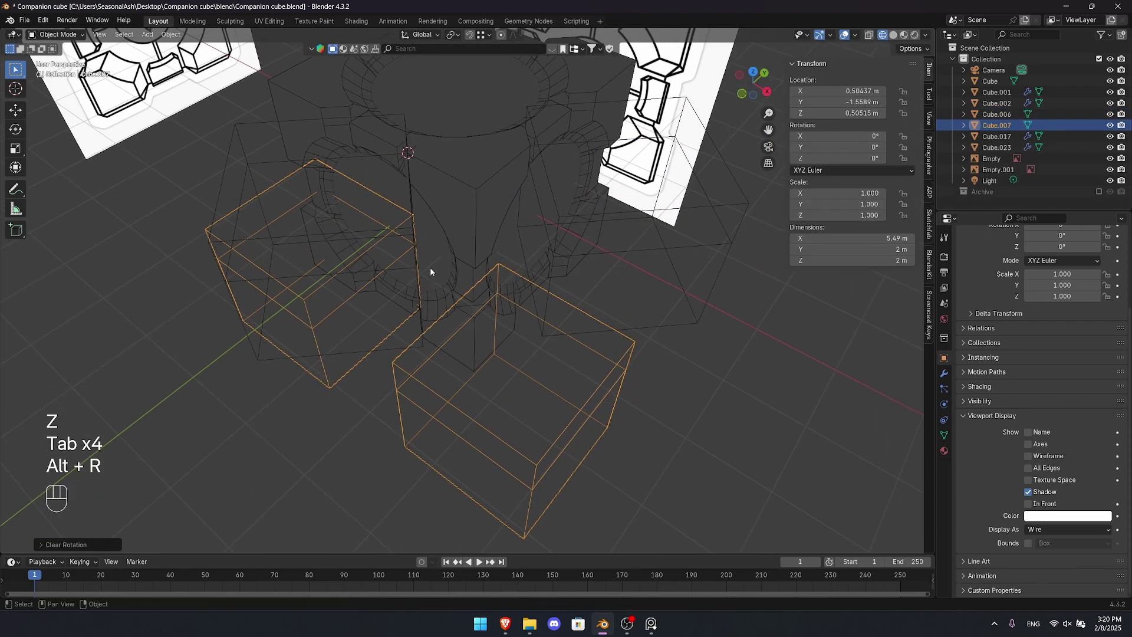
middle_click_drag(430, 271, 449, 190)
key("r")
key("x")
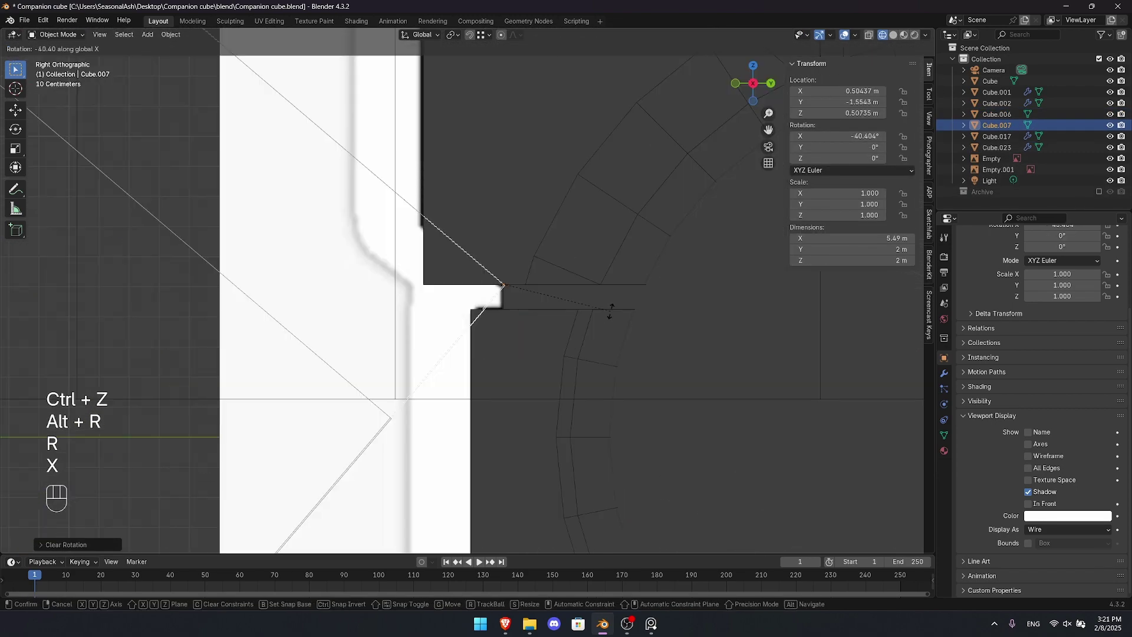
type("45")
key("Return")
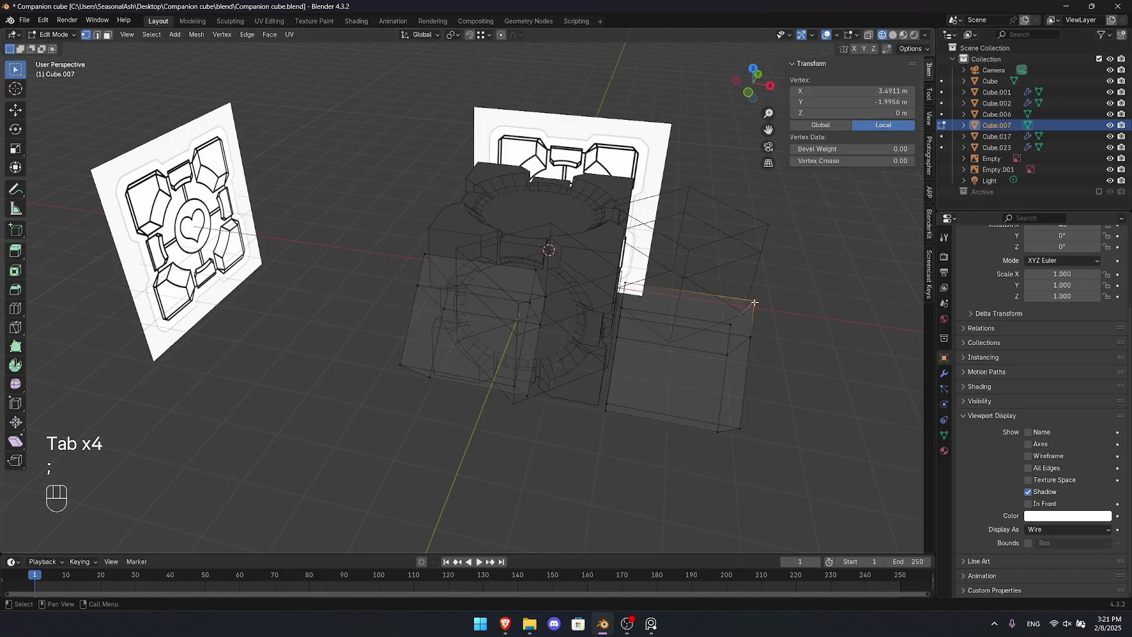
- Delete the second, linked cube from the lowered cutter's geometry, keeping only the one at the front
key("l")
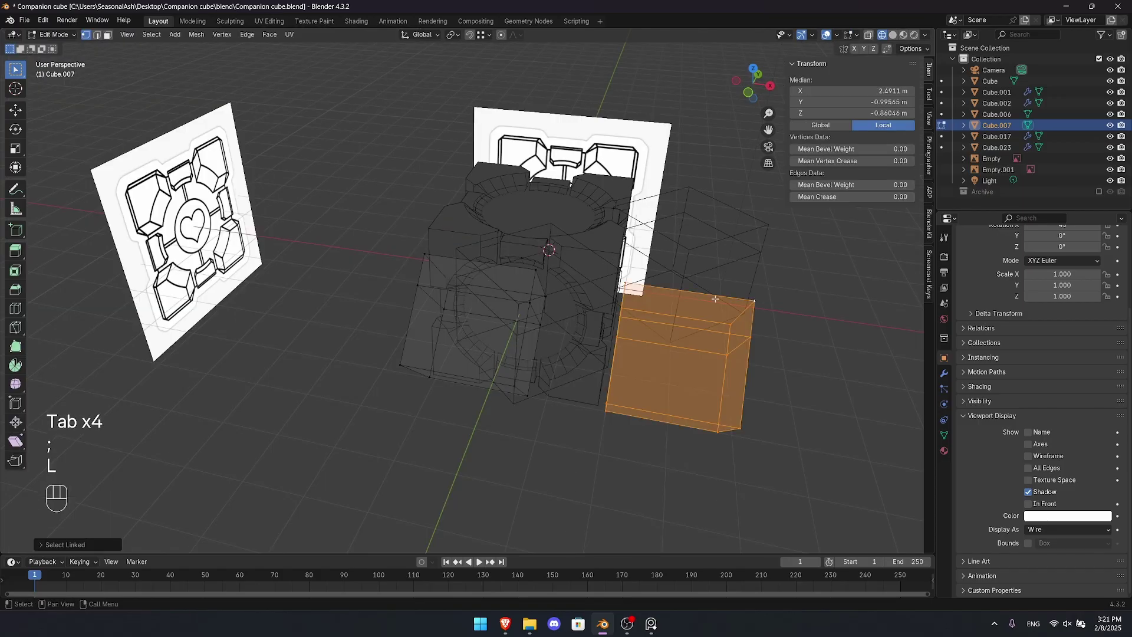
key("x")
left_click(634, 260)
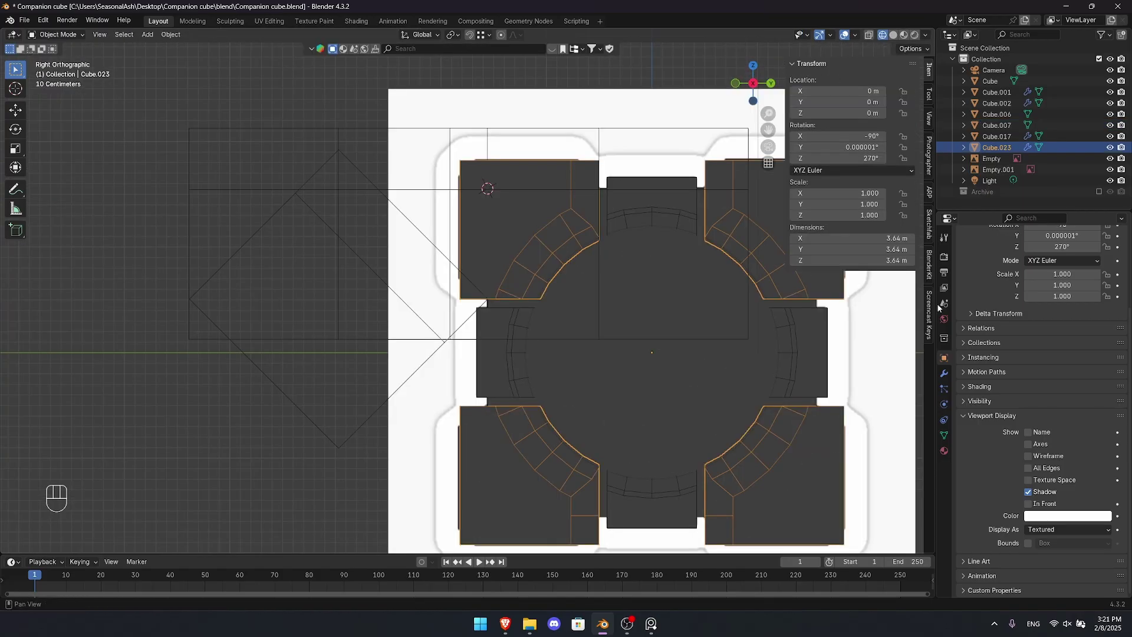
- Give the corner blocks a second Boolean Difference modifier that uses the X-rotated cutter Cube.007
left_click(943, 375)
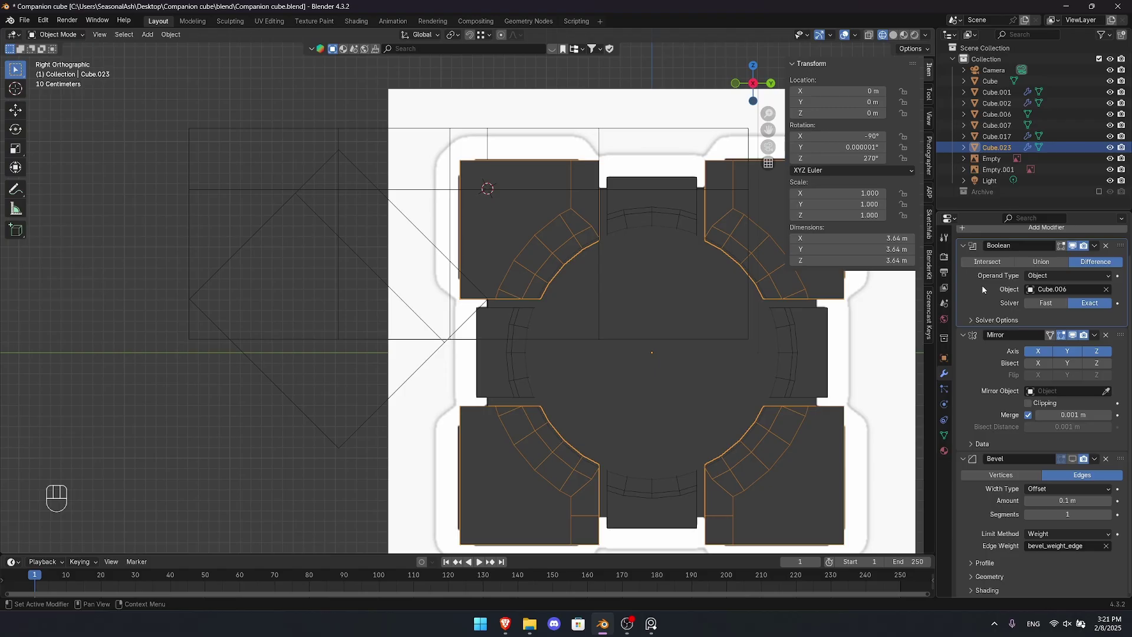
key("grave")
key("grave")
key("grave")
- Duplicate Cube.007's geometry in right view and align the copy's lower corner with the gap above the top centre block
key("Tab")
key("a")
key("shift+d")
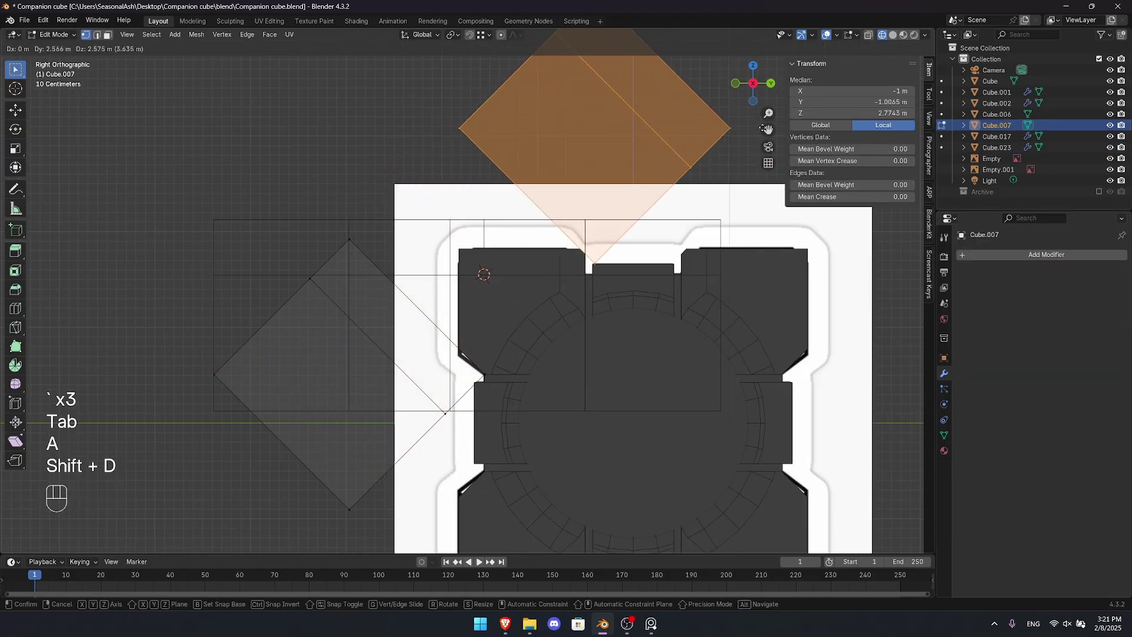
key("shift")
left_click(730, 157)
scroll(590, 236, "up", 7)
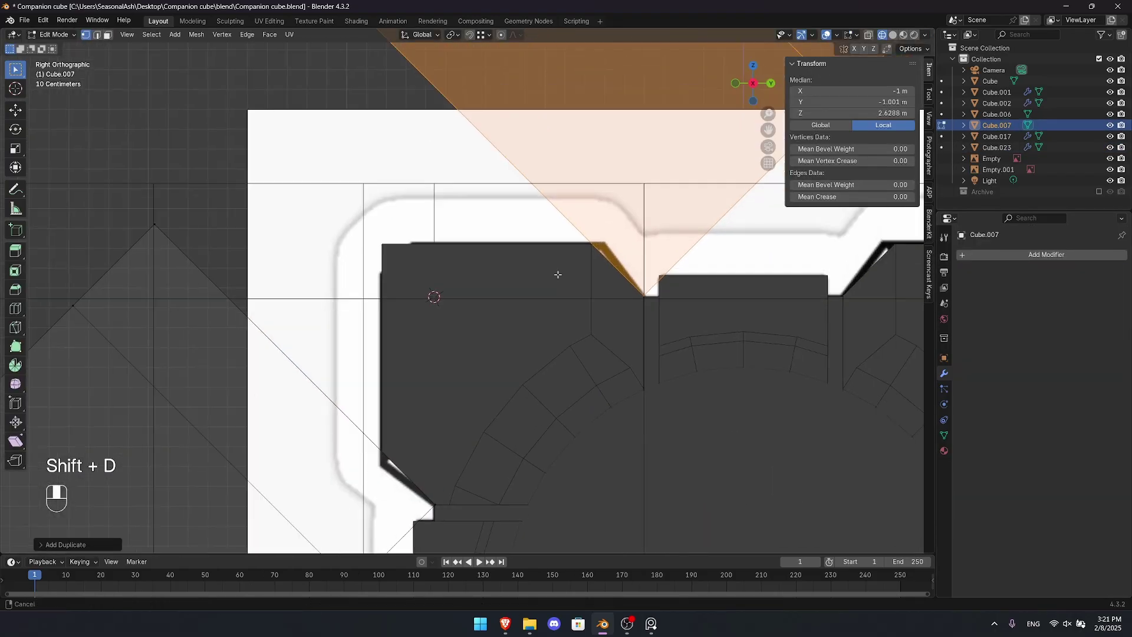
key("g")
left_click(506, 357)
key("Tab")
- Examine the cuts on the corner blocks in solid shading with the overlays hidden
scroll(502, 354, "down", 10)
mouse_move(434, 338)
middle_mouse_down()
mouse_move(528, 330)
mouse_move(495, 307)
middle_mouse_up()
key("shift+alt+z")
key("alt+z")
mouse_move(530, 307)
middle_mouse_down("shift")
mouse_move(547, 291)
mouse_move(519, 313)
middle_mouse_up("shift")
key("alt+z")
key("z")
scroll(519, 313, "up", 1)
mouse_move(519, 313)
middle_mouse_down("shift")
mouse_move(219, 324)
mouse_move(370, 316)
mouse_move(507, 289)
mouse_move(476, 264)
middle_mouse_up("shift")
mouse_move(476, 265)
middle_mouse_down("shift")
mouse_move(457, 273)
mouse_move(483, 285)
middle_mouse_up("shift")
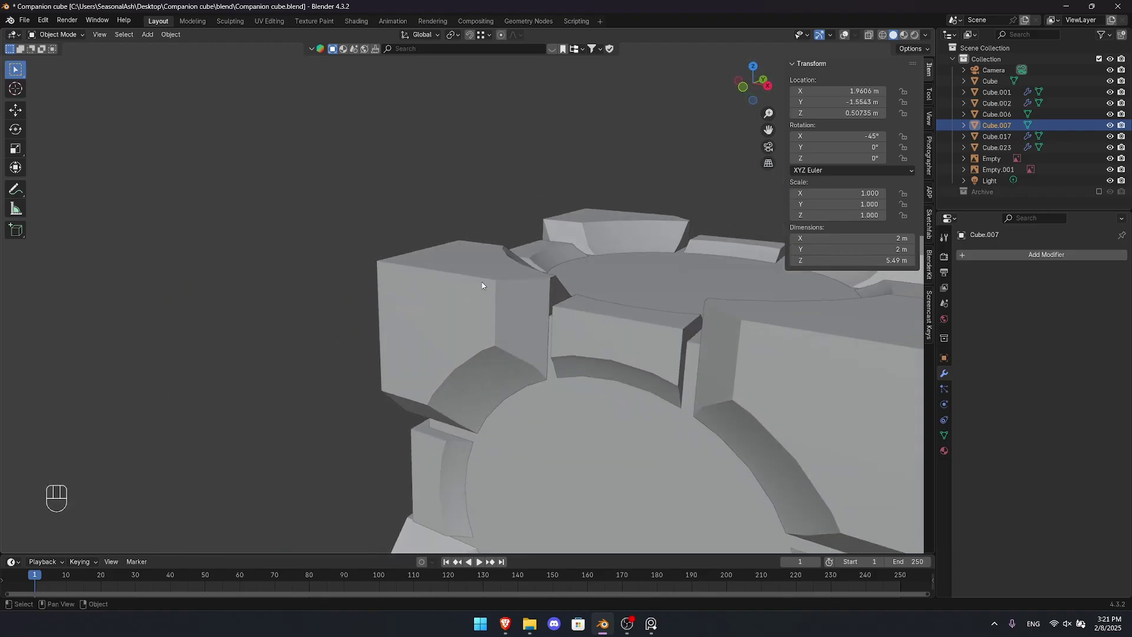
scroll(483, 285, "down", 2)
middle_click_drag(601, 295, 460, 236)
key("shift+alt+z")
- Duplicate the upper cutter geometry, shift it within the XY plane and rotate it 90° about Z
key("Tab")
key("shift+d")
key("shift+z")
left_click(495, 238)
key("r")
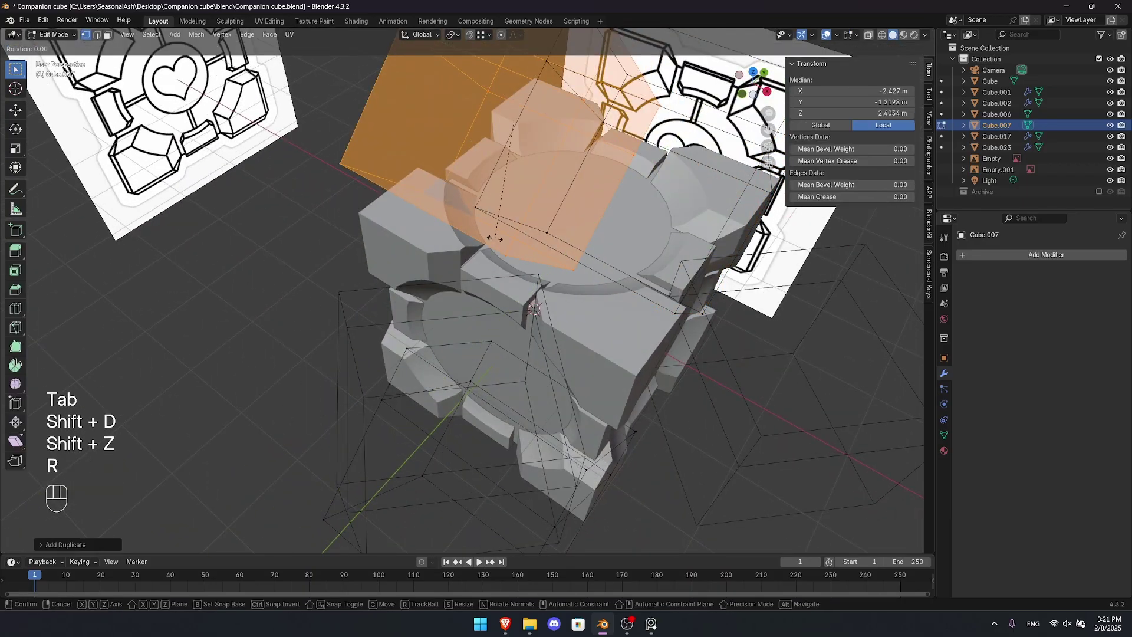
key("z")
key("KP_9")
key("KP_0")
key("KP_Enter")
- Move the rotated cutter copy within the XY plane so it meets the corner block's edge near the 3D cursor
scroll(495, 239, "up", 3)
key("g")
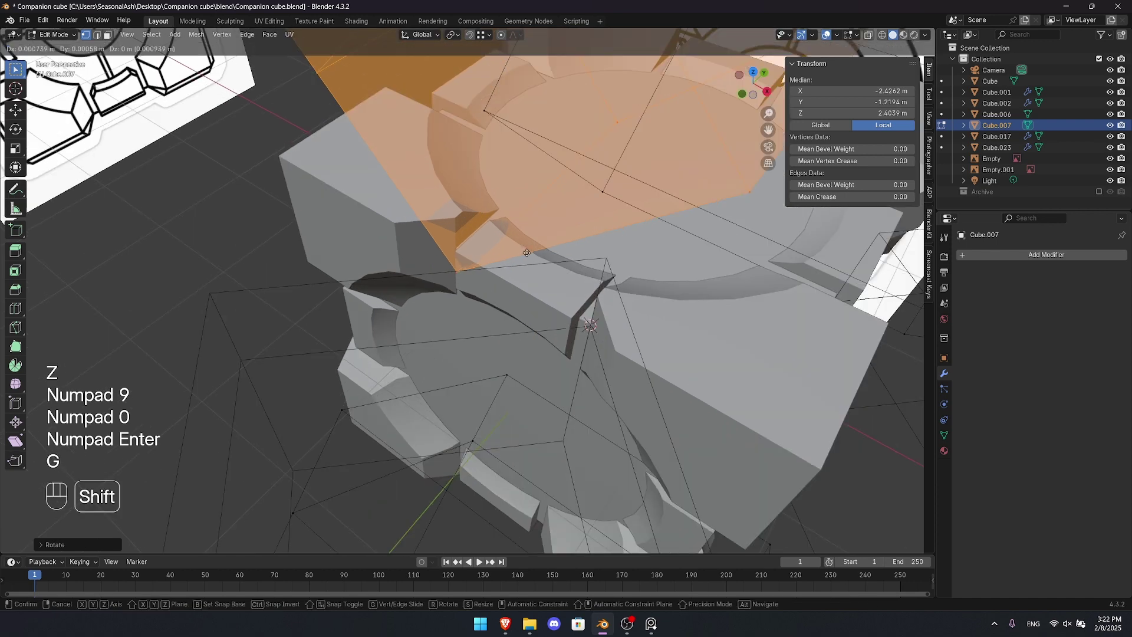
key("shift+z")
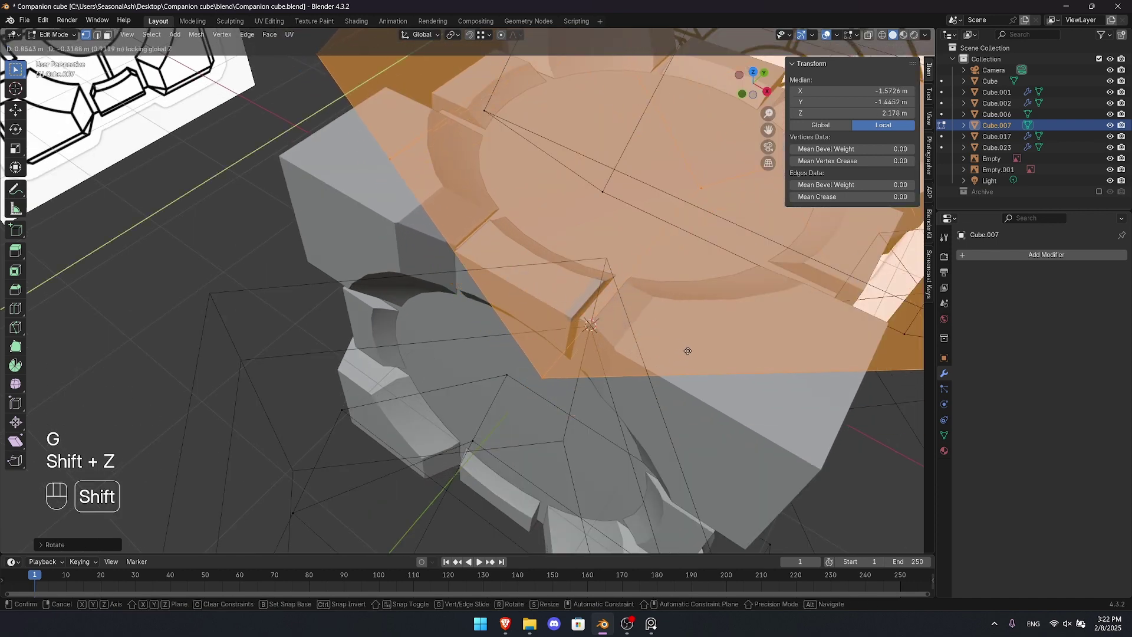
left_click(688, 351)
scroll(649, 324, "up", 4)
key("g")
key("x")
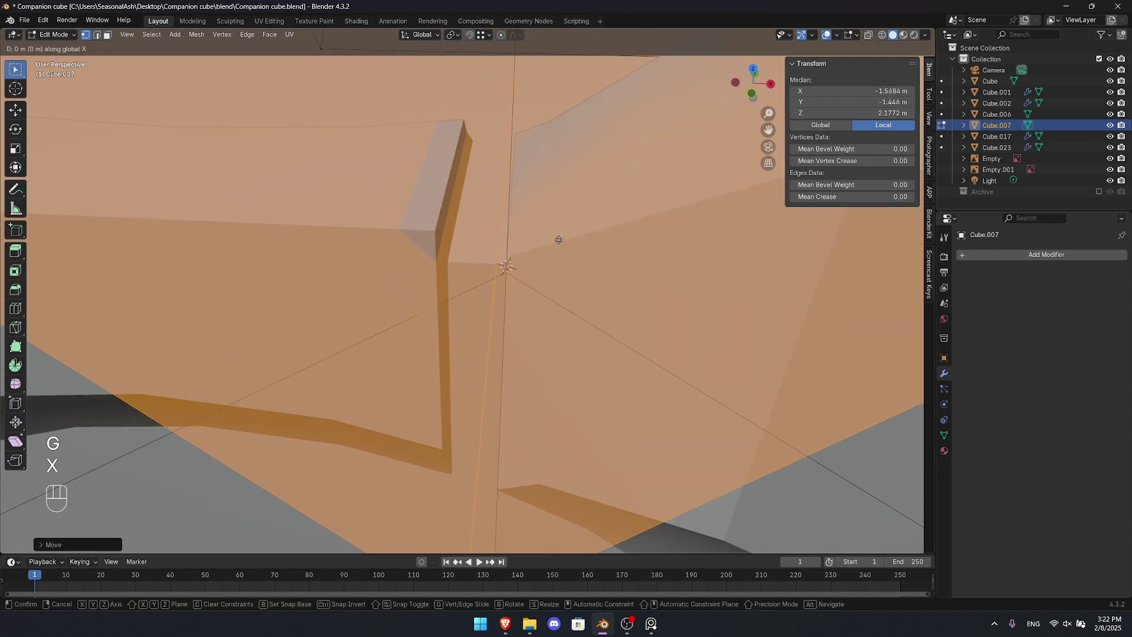
right_click(558, 240)
- Duplicate the rotated cutter geometry in front view and place the copy at the side gap below the corner block
scroll(558, 240, "down", 5)
middle_click_drag(558, 240, 761, 119, "shift")
left_click(759, 85)
key("shift+d")
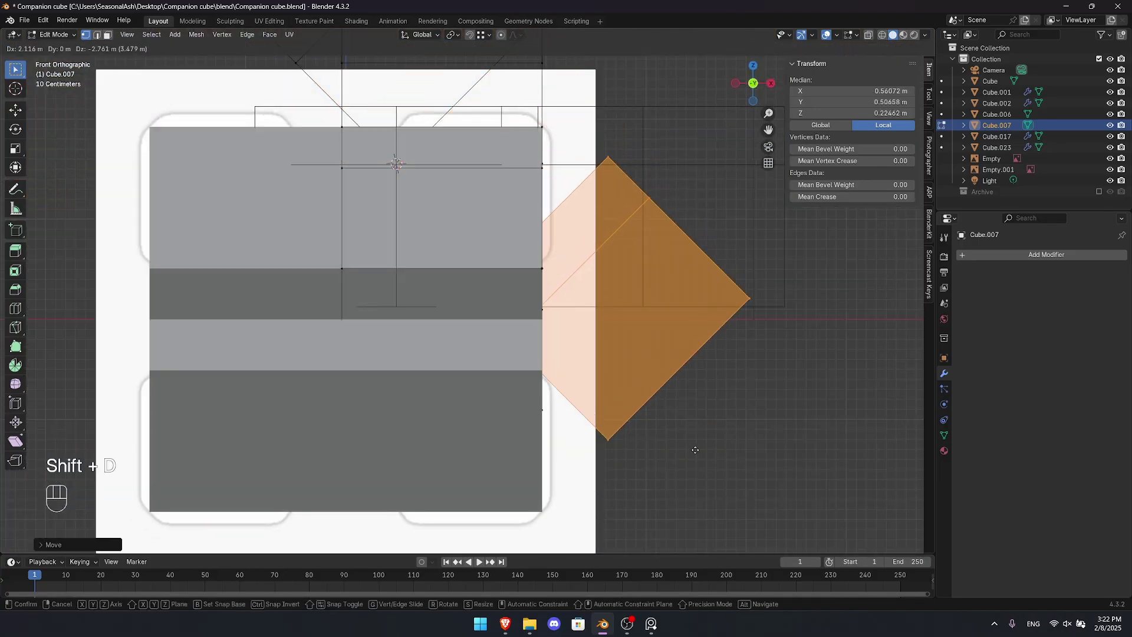
left_click(617, 236)
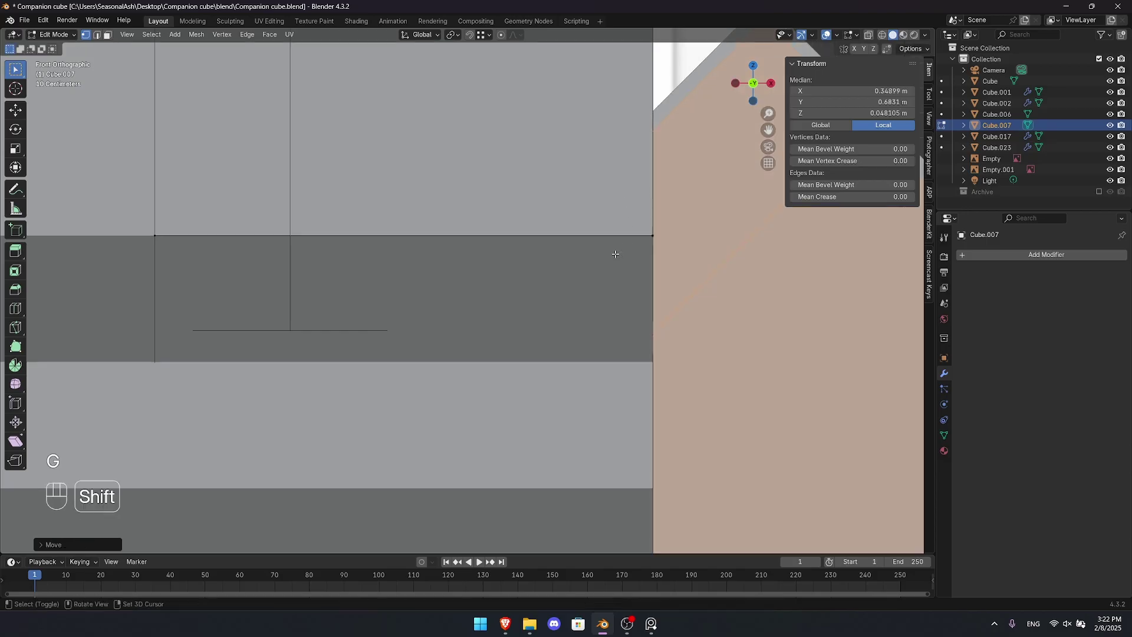
middle_click_drag(614, 253, 574, 309)
key("grave")
left_click(607, 349)
- Separate the selected cutter geometry into its own object
middle_click_drag(487, 294, 467, 236)
key("g")
right_click(506, 312)
scroll(505, 315, "up", 2)
key("p")
left_click(504, 316)
key("Tab")
- Duplicate the corner blocks' Boolean modifier and use the separated cutter Cube.008 as its object
left_click(466, 220)
scroll(472, 206, "up", 3)
middle_click_drag(472, 189, 530, 246, "shift")
left_click(992, 412)
key("shift+d")
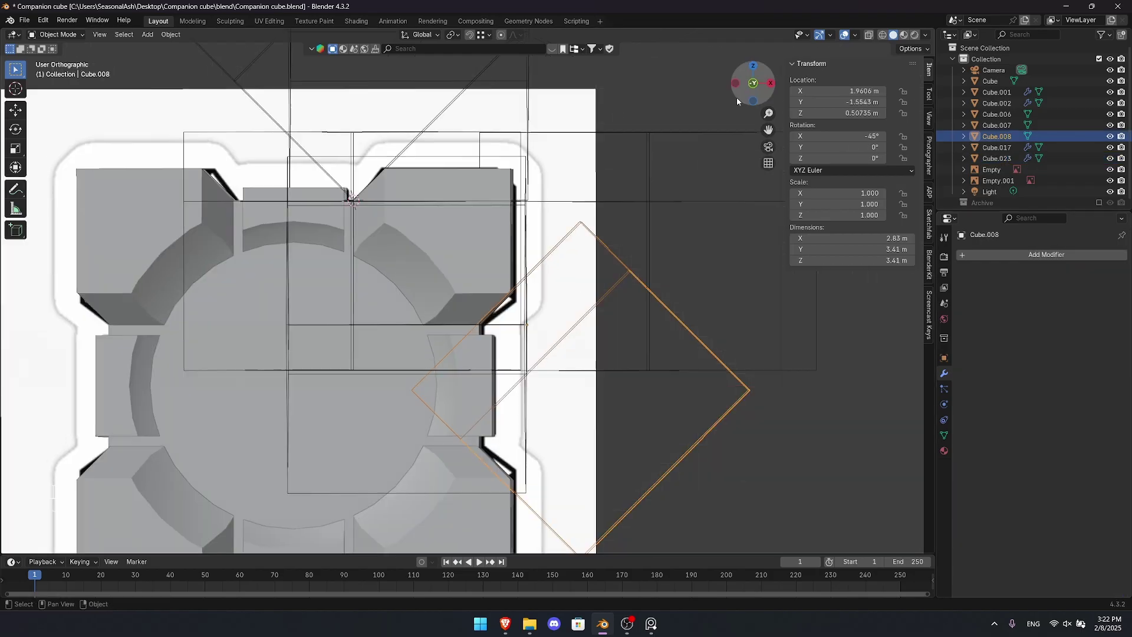
- Reposition the separated cutter Cube.008 in front view to line its cut up with the corner block's gap
scroll(548, 319, "up", 6)
middle_click_drag(584, 346, 535, 308, "shift")
key("g")
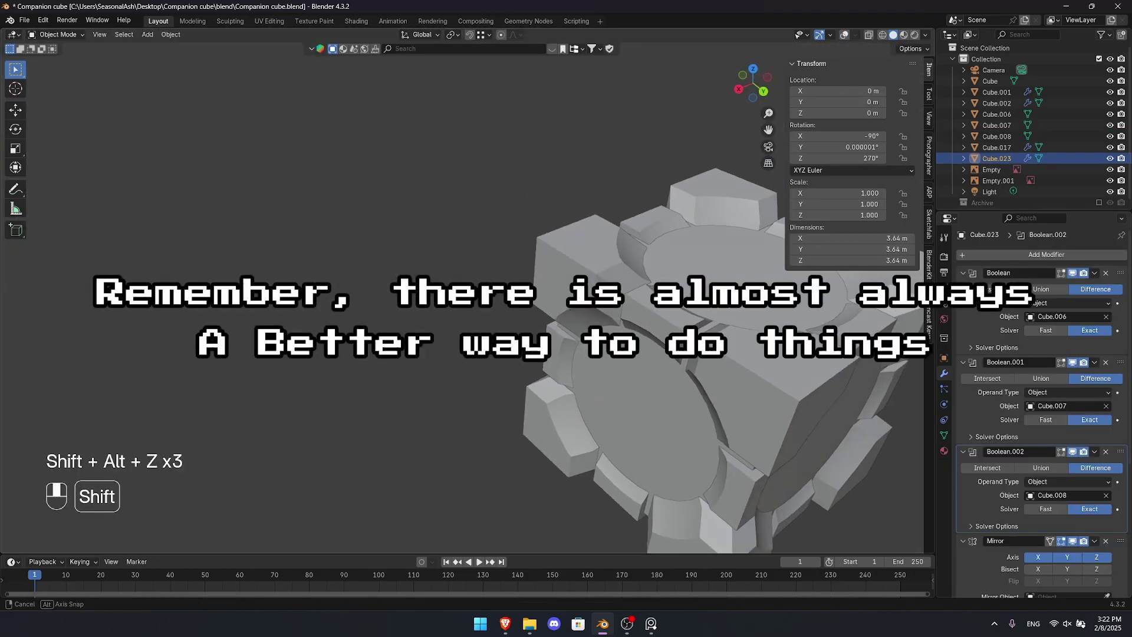
- Duplicate the corner blocks with their modifiers and move the copy to the Archive collection
middle_click_drag(413, 330, 377, 253)
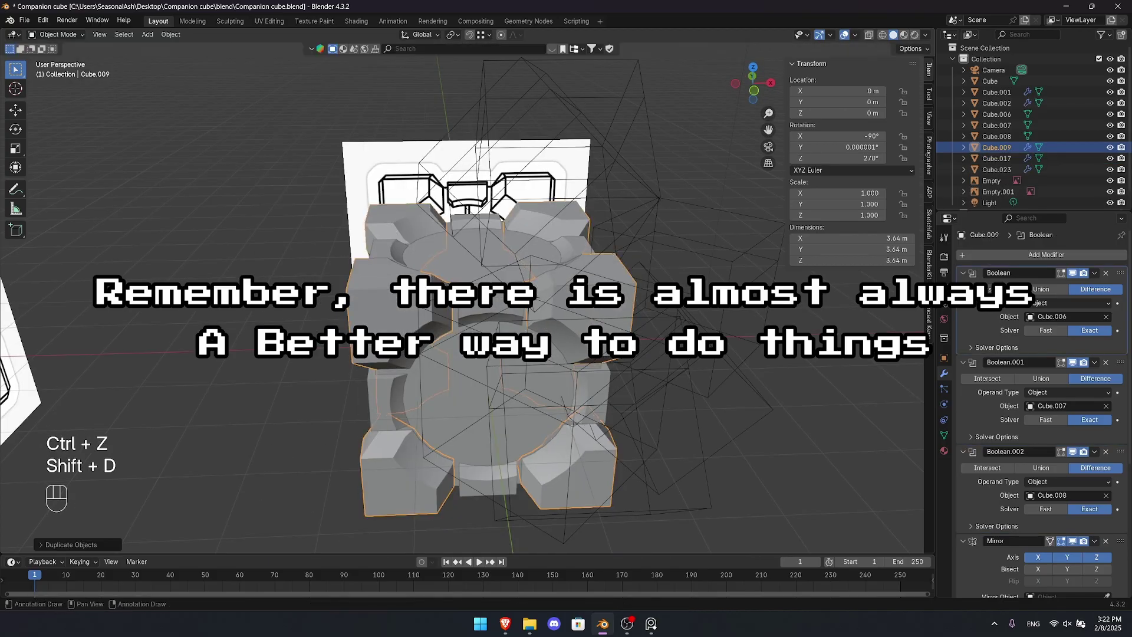
key("m")
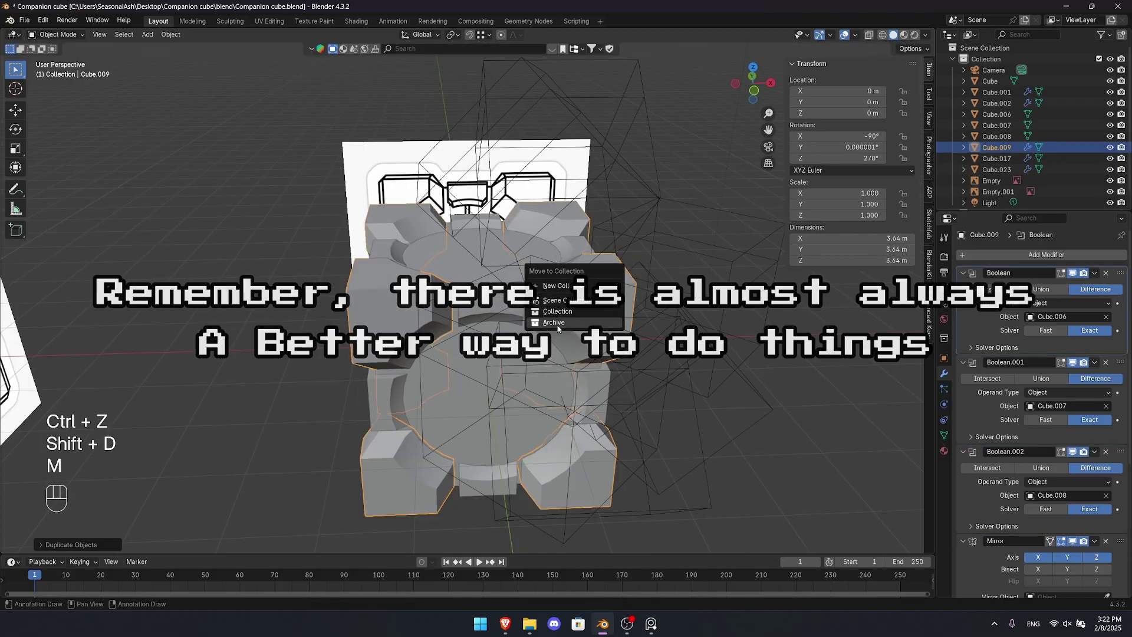
left_click(560, 286)
- Move the three cutter cubes to the Archive collection and delete the light and the camera
left_click_drag(681, 400, 681, 400)
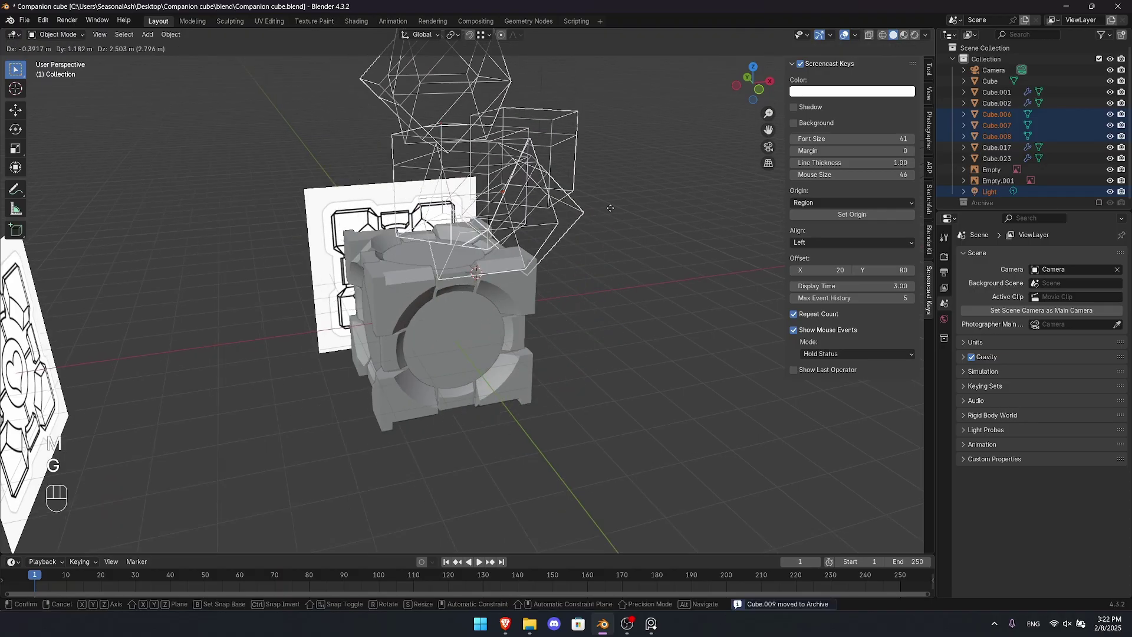
key("x")
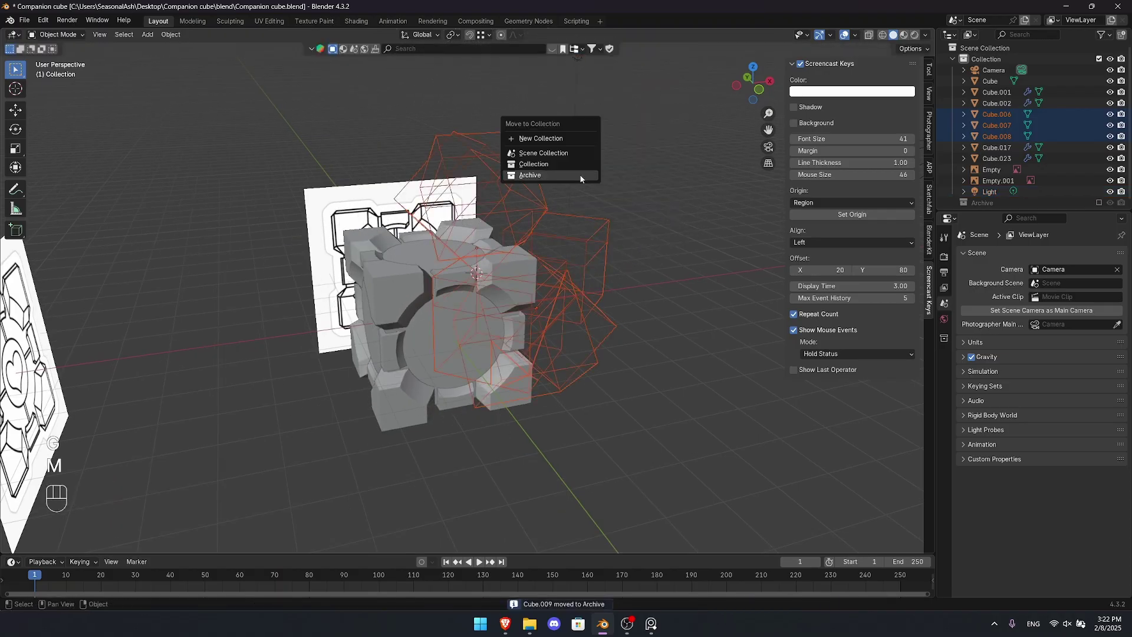
left_click(579, 175)
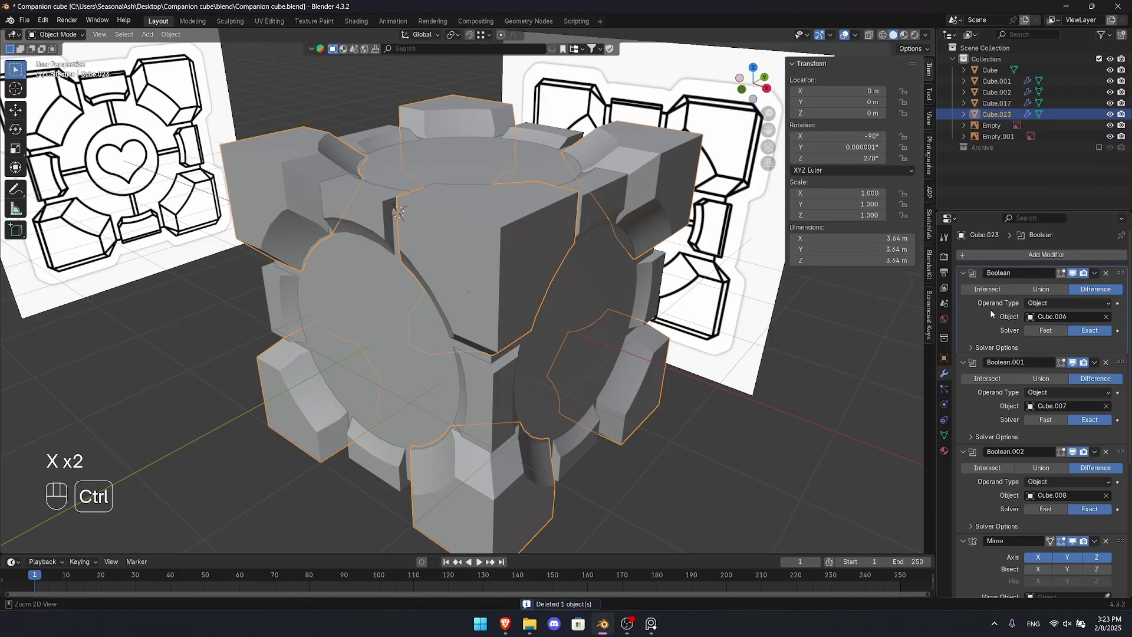
- Apply all three Boolean modifiers on the corner blocks
key("ctrl+a")
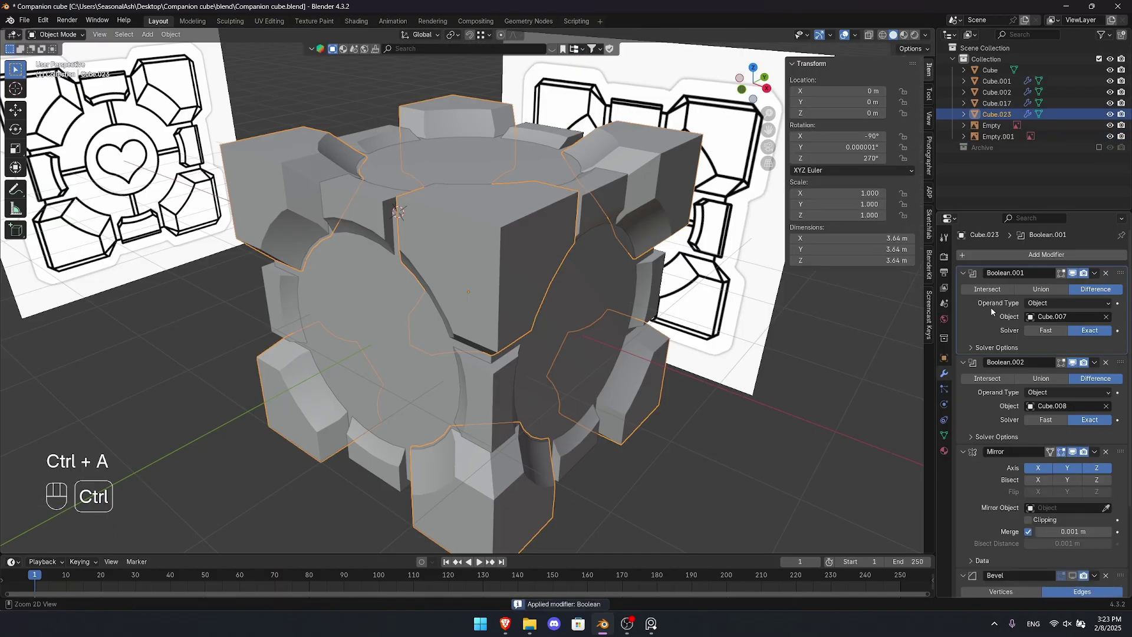
key("ctrl+a")
key("ctrl+a")
key("Tab")
key("Tab")
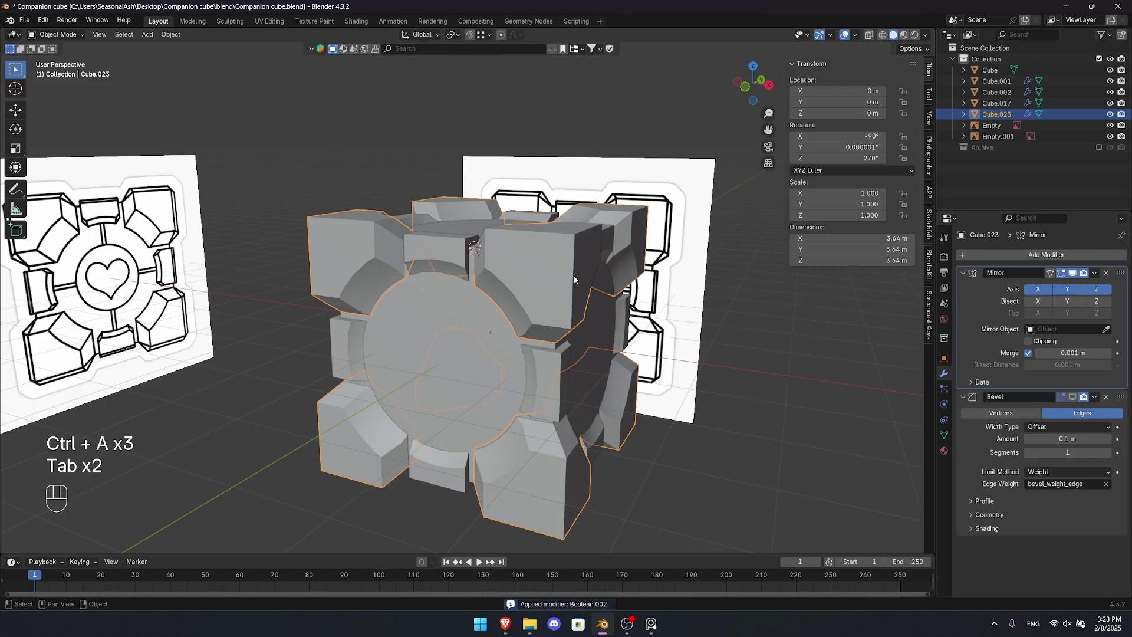
key("Tab")
key("a")
key("s")
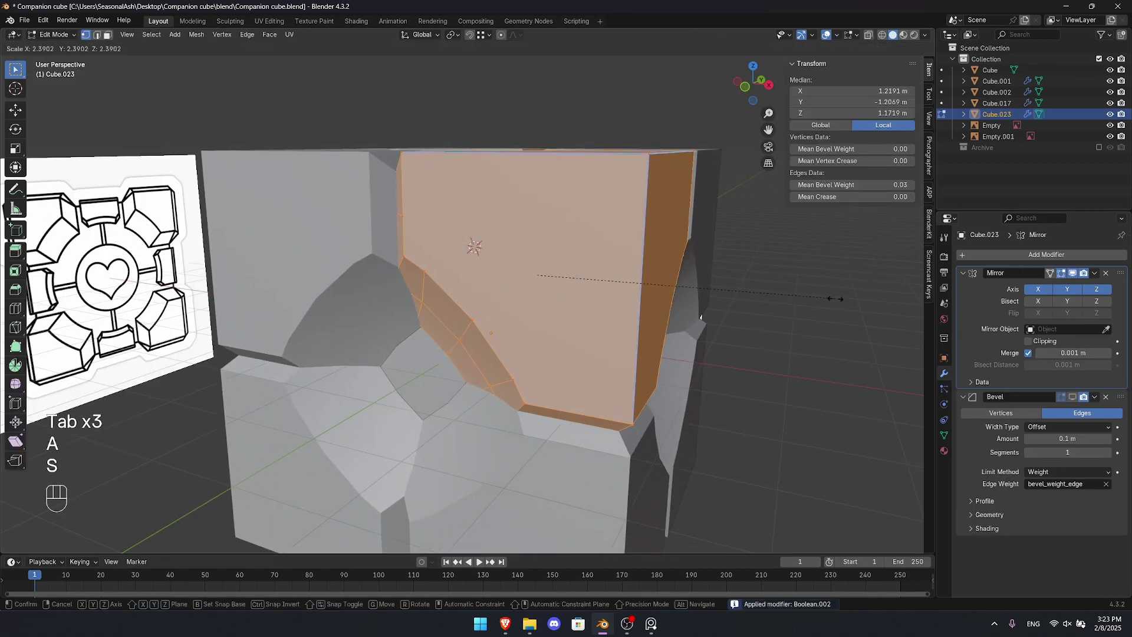
key("Tab")
- Merge all of the corner block's vertices by distance with a merge distance of 0.01 m
key("ctrl+b")
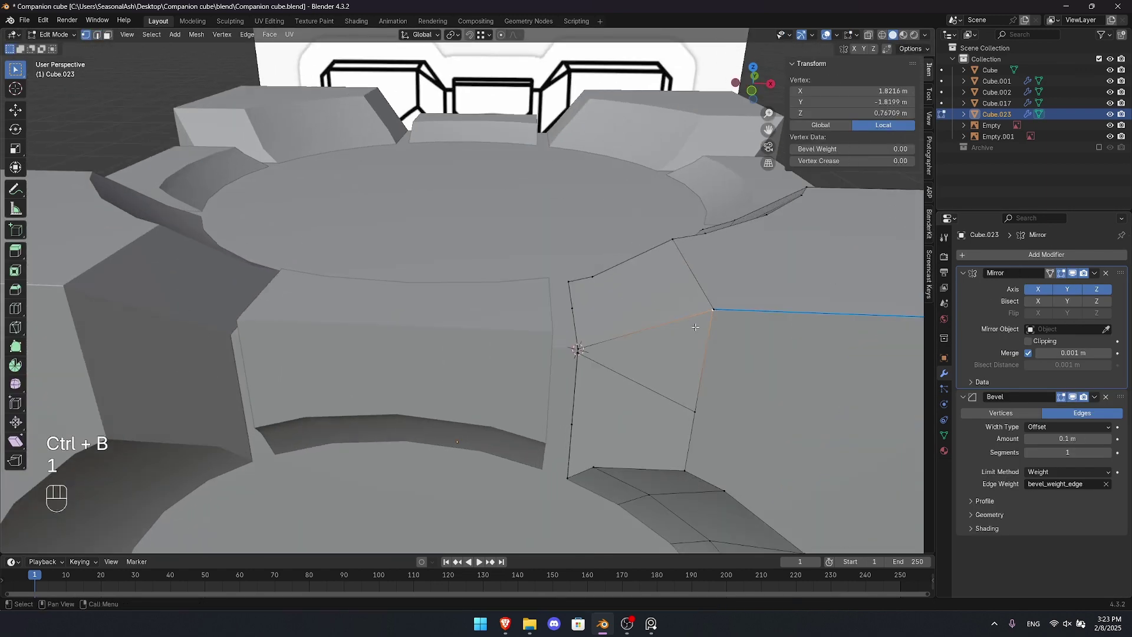
key("1")
key("alt+z")
key("alt+z")
key("a")
key("m")
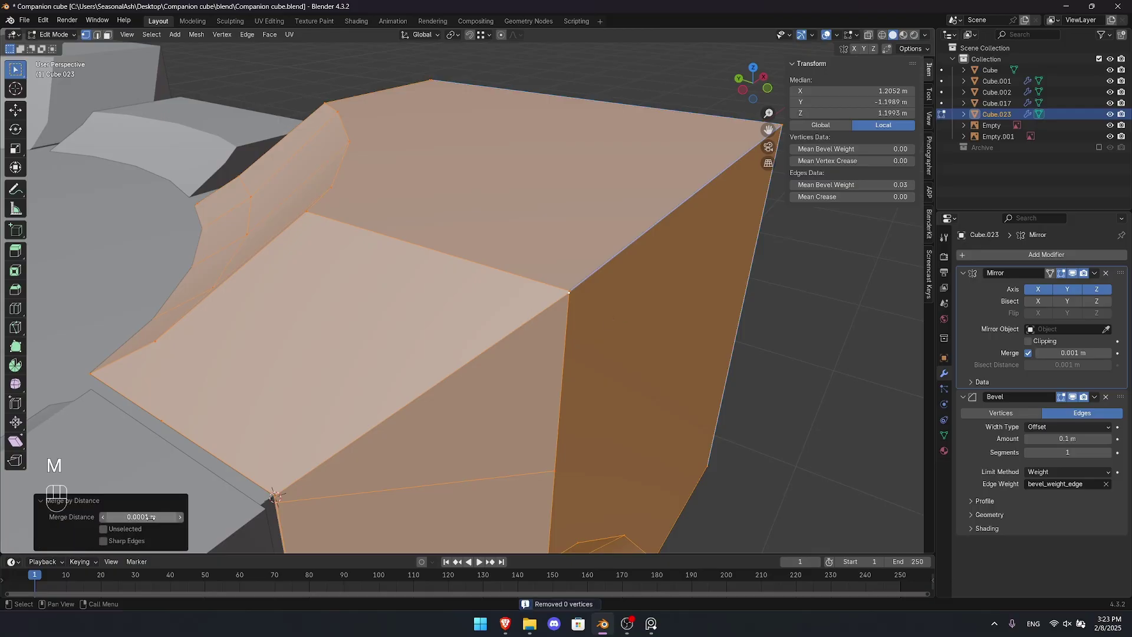
key("Return")
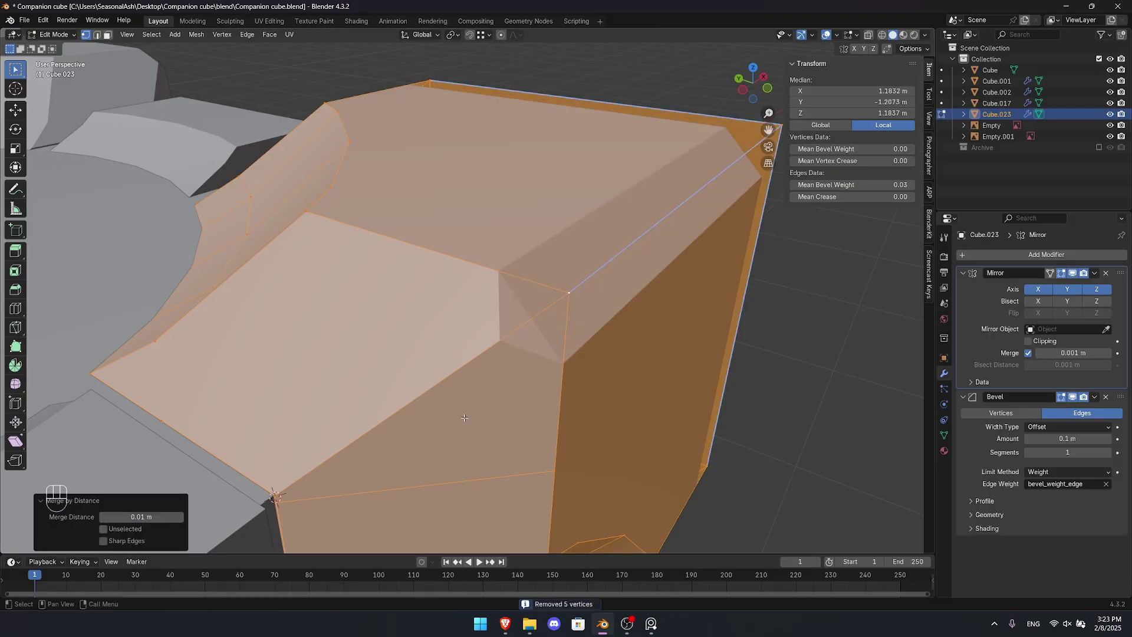
- Set the corner blocks' bevel amount to 0.138 m, comparing the chamfers with the reference image in front view
scroll(463, 418, "down", 5)
middle_click_drag(463, 418, 413, 384)
key("Tab")
middle_click_drag(596, 377, 693, 287)
key("alt+z")
scroll(549, 278, "up", 2)
key("alt+z")
key("alt+z")
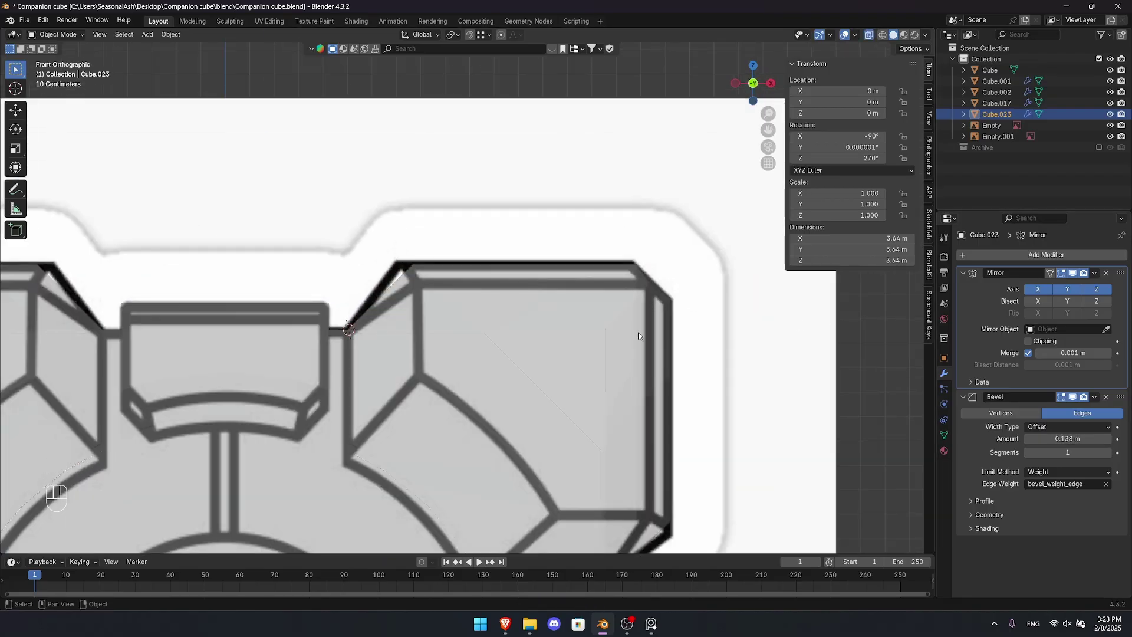
- Compare the bevel on the corner block's inner corner with the reference render of the cube
key("alt+z")
middle_click_drag(538, 308, 509, 266)
scroll(505, 269, "up", 2)
key("alt+Tab")
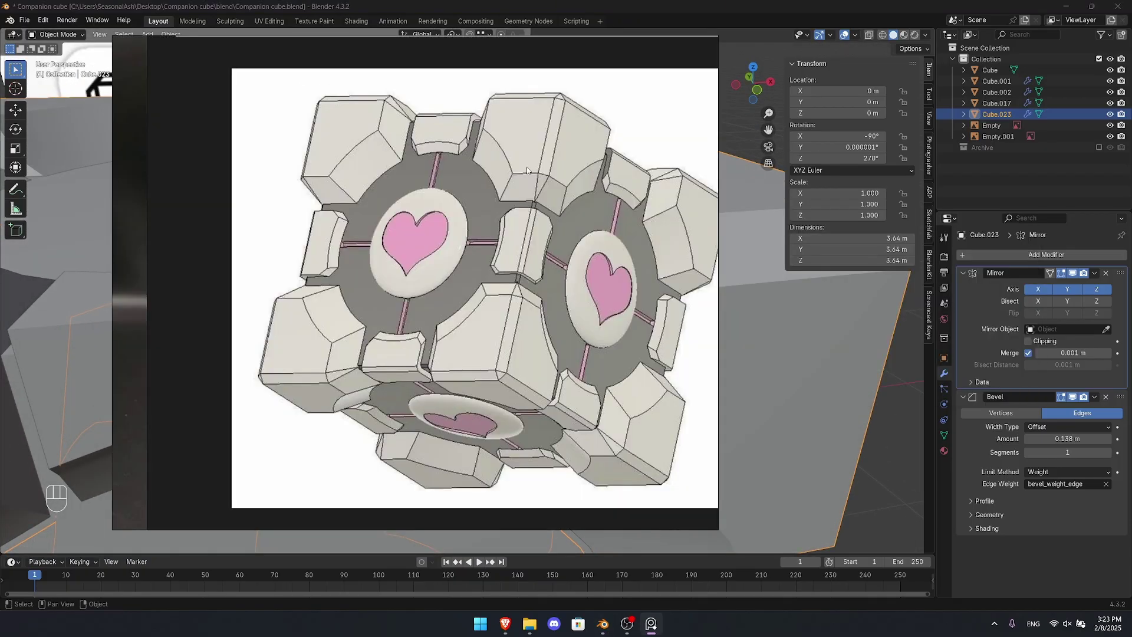
scroll(527, 171, "up", 4)
key("alt+Tab")
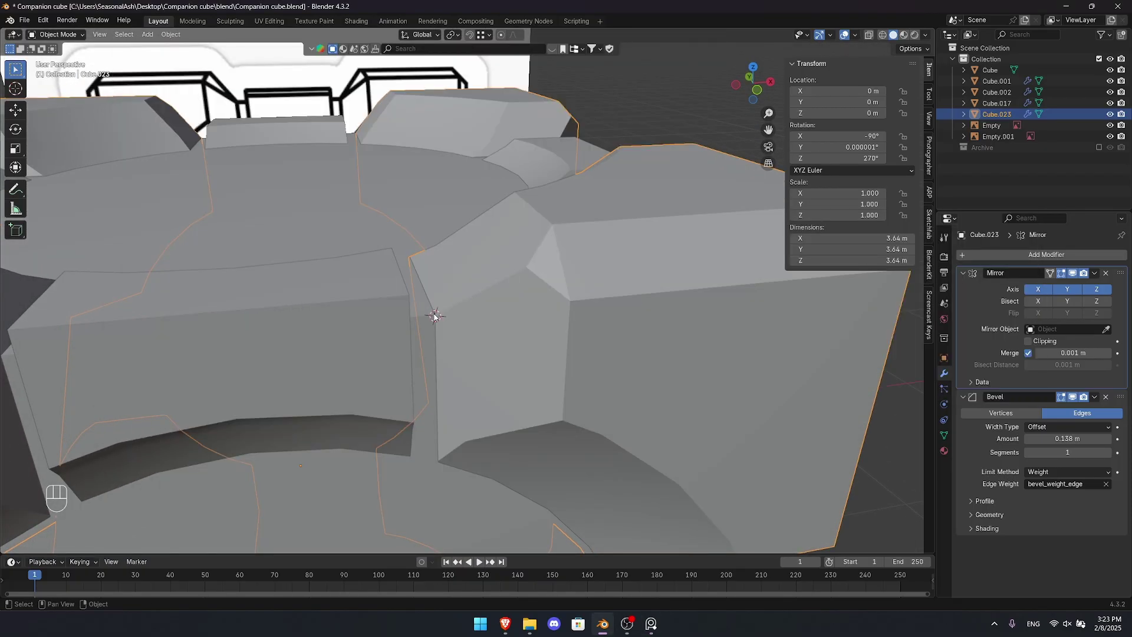
middle_click_drag(435, 316, 463, 313, "shift")
scroll(437, 321, "up", 4)
scroll(463, 313, "down", 4)
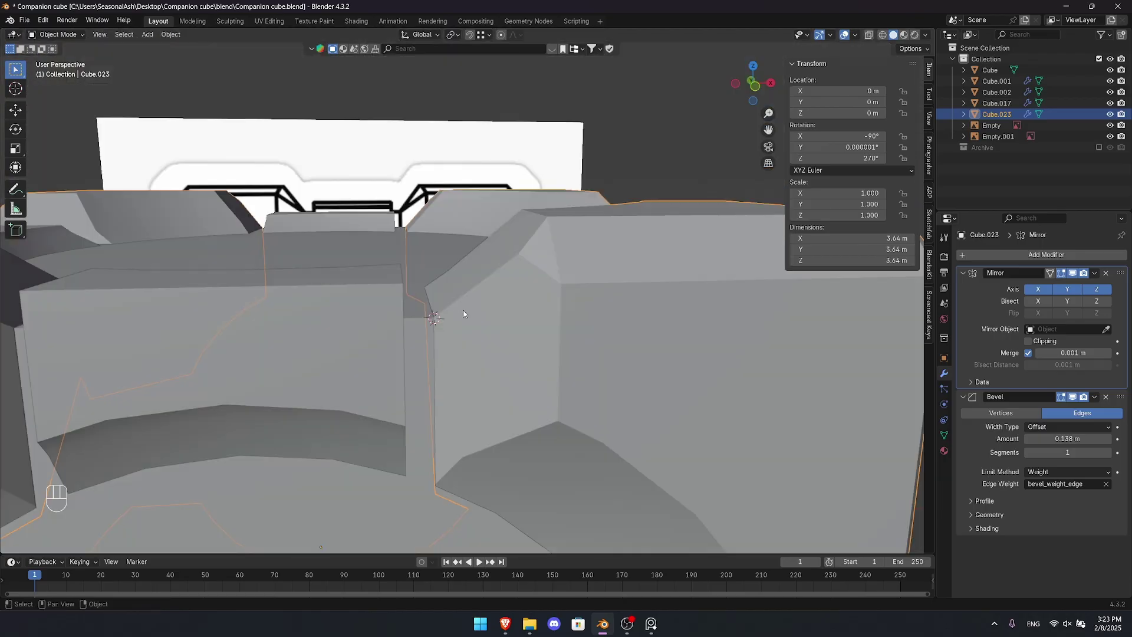
scroll(464, 313, "down", 4)
scroll(503, 316, "up", 1)
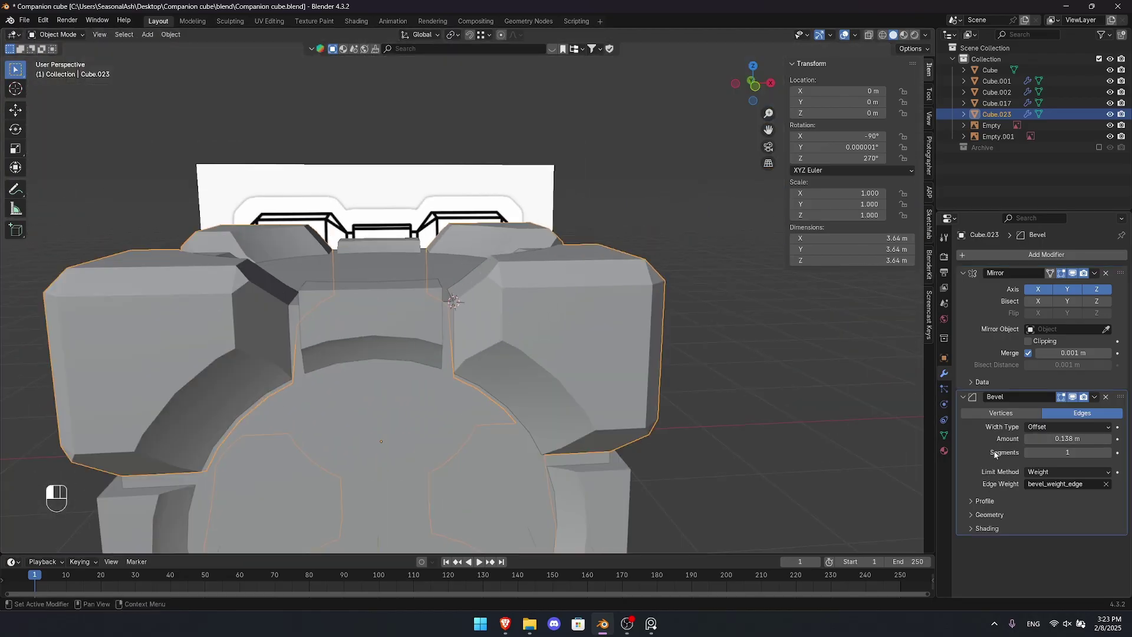
- Move the corner blocks' Bevel modifier above the Mirror modifier and apply it
scroll(560, 300, "up", 3)
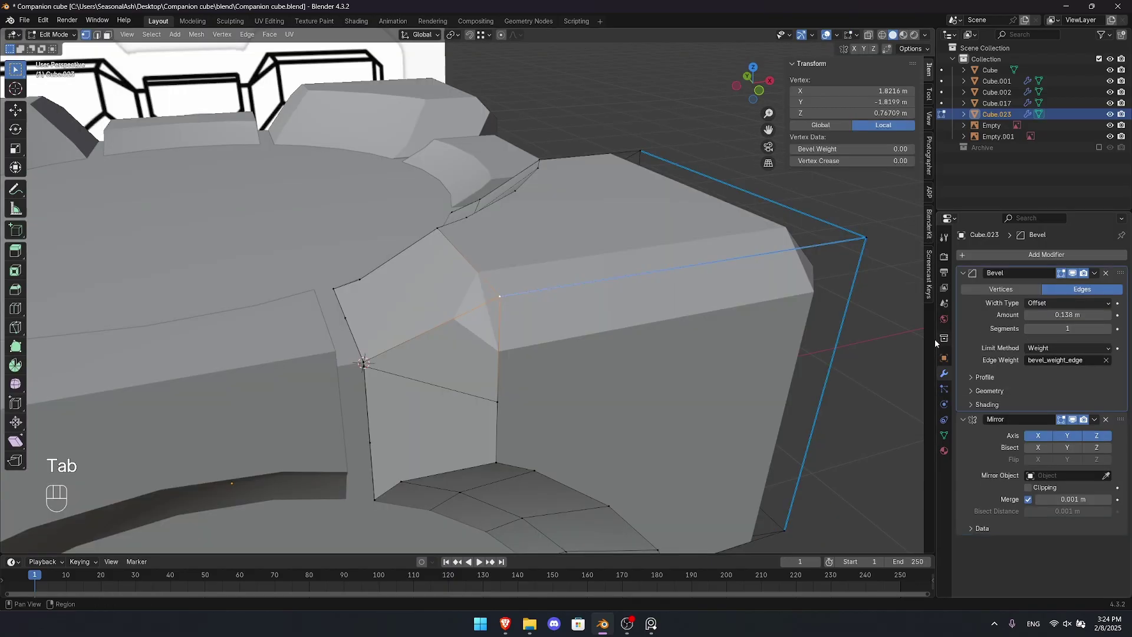
key("Tab")
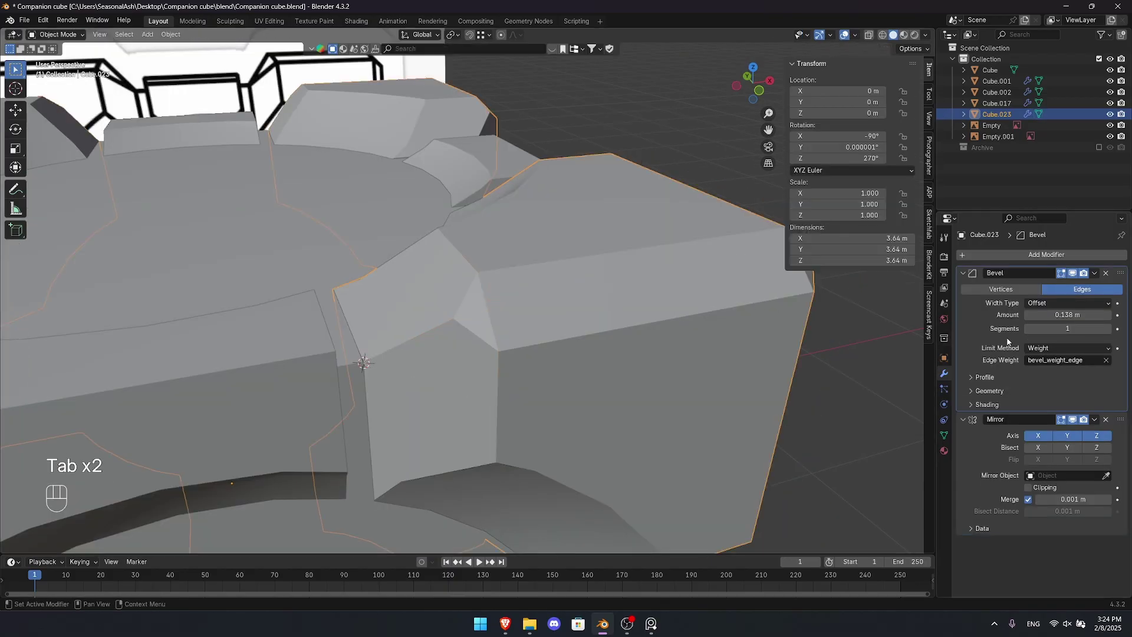
key("ctrl+a")
- Slide the chamfer's tip vertex along its edge fully onto the corner block's inner corner, factor 1.000
key("Tab")
key("1")
key("g")
key("g")
left_click(403, 403)
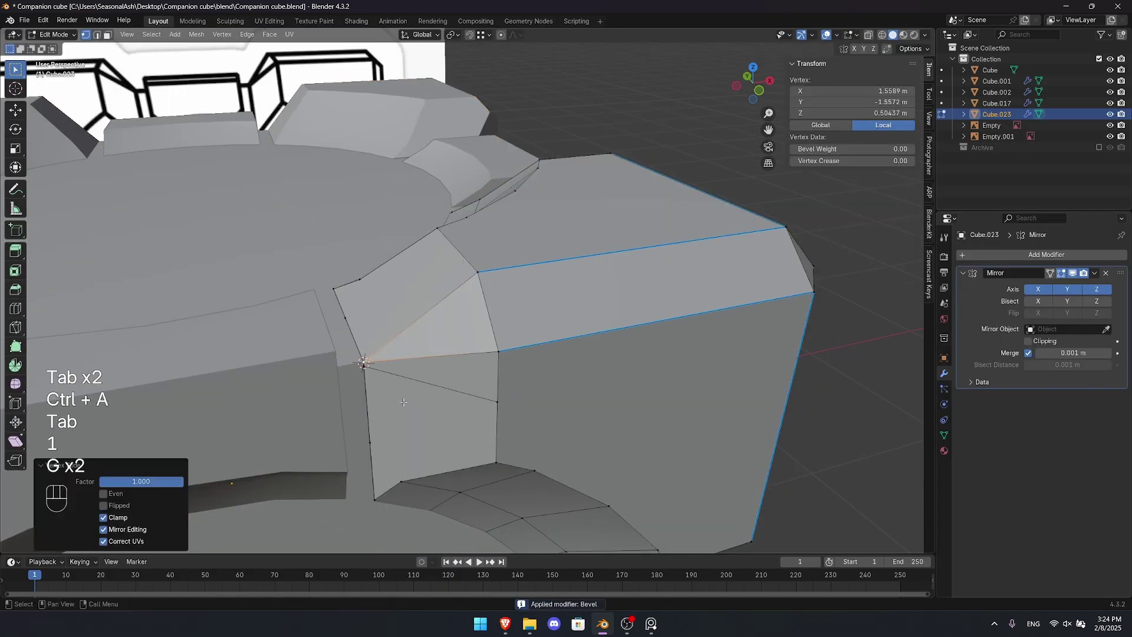
- Slide the matching chamfer tip vertices at the corner block's other two inner corners along their edges
middle_click_drag(403, 402, 307, 383)
scroll(306, 383, "down", 3)
middle_click_drag(413, 354, 307, 330, "shift")
middle_click_drag(530, 295, 413, 266)
left_click(522, 227)
key("g")
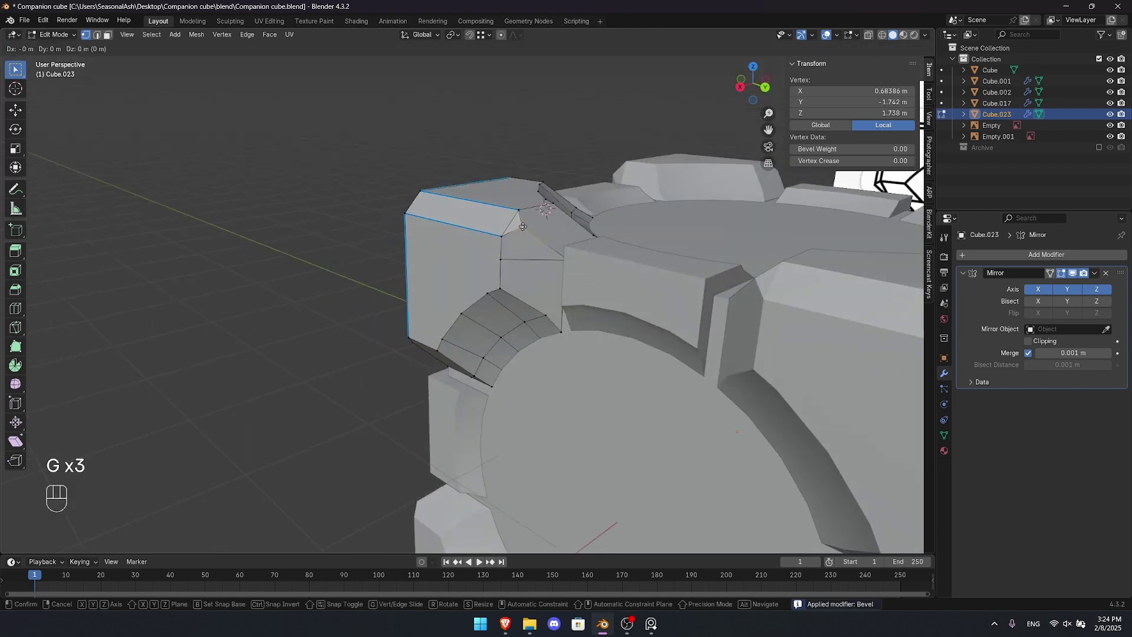
key("g")
left_click(524, 228)
middle_click_drag(525, 236, 552, 207)
middle_click_drag(552, 206, 566, 236, "shift")
middle_click_drag(501, 283, 608, 260)
left_click(561, 306)
key("g")
key("g")
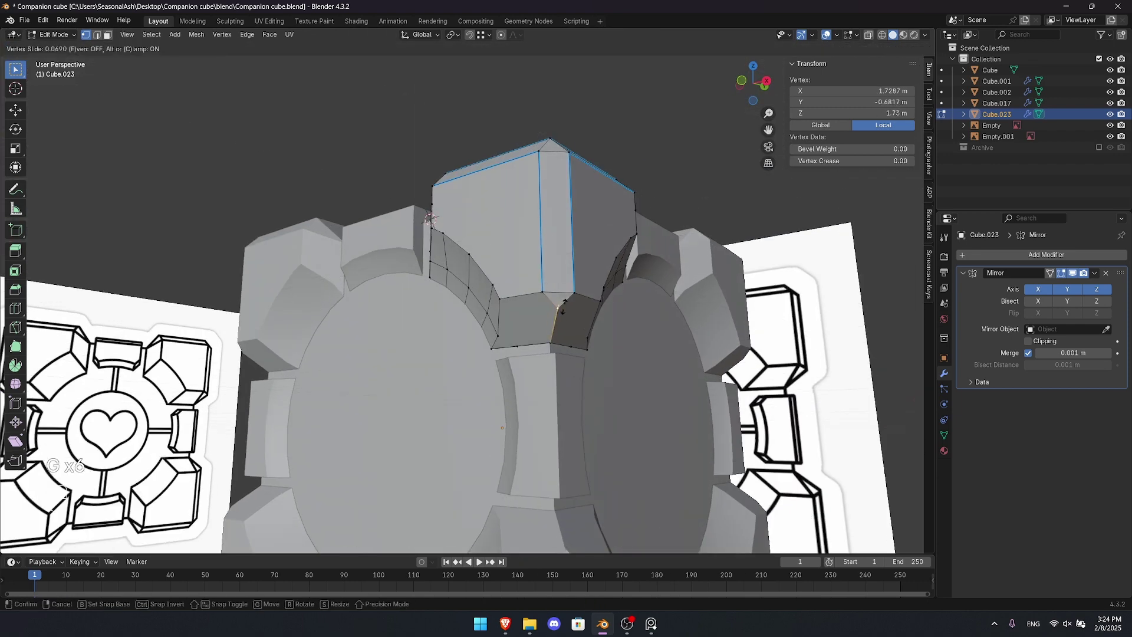
left_click(560, 306)
- Merge the corner block's overlapping vertices and return to Object Mode
key("Tab")
key("Tab")
key("a")
key("m")
middle_click_drag(560, 307, 380, 276)
left_click(506, 328)
key("Tab")
- Bevel the outer edge of the edge block between the front corner blocks by 0.0848 m with one segment
middle_click_drag(505, 291, 401, 288, "shift")
middle_click_drag(401, 288, 481, 318)
left_click(477, 316)
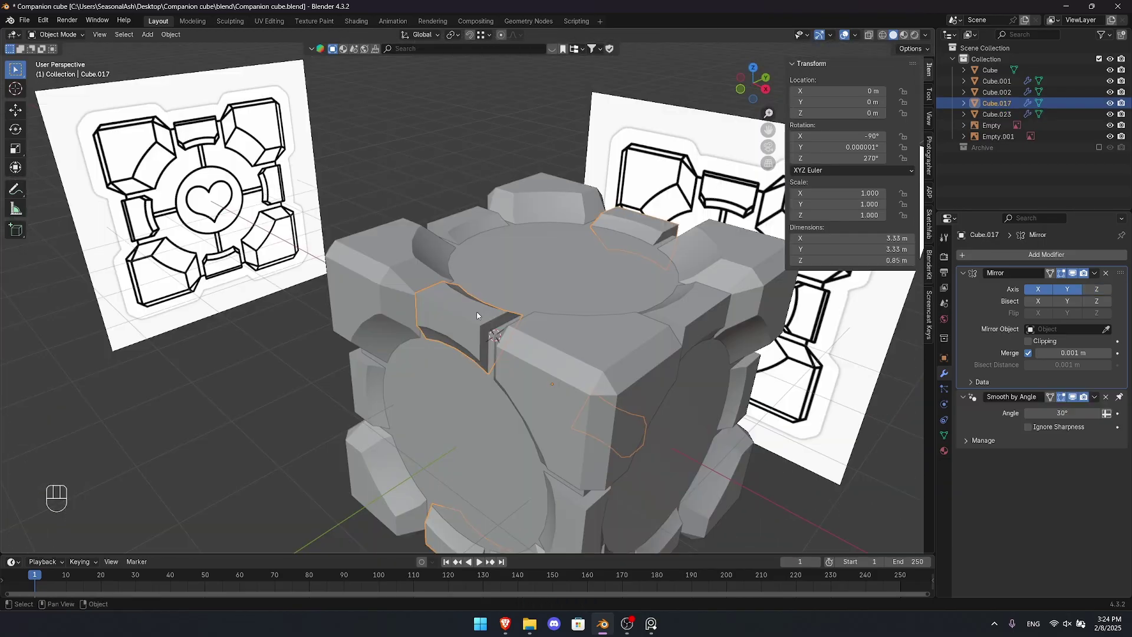
key("KP_1")
key("alt+z")
key("alt+z")
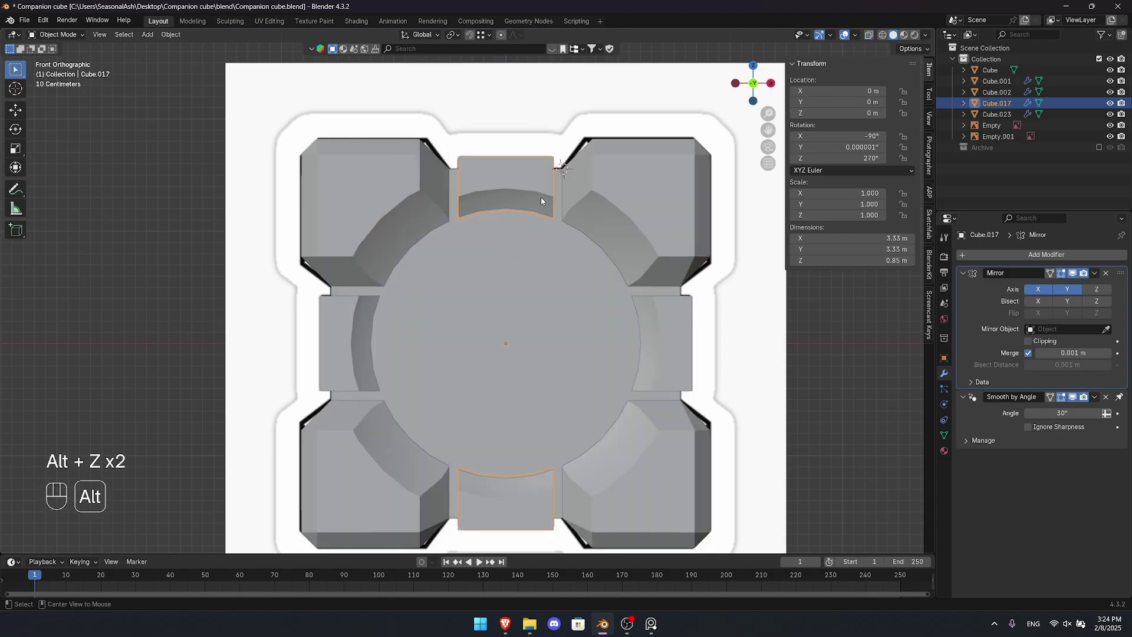
scroll(541, 197, "up", 4)
key("Tab")
key("2")
middle_click_drag(555, 240, 569, 276)
left_click(553, 234)
scroll(531, 295, "up", 4)
key("ctrl+b")
left_click(707, 288)
- Compare the edge block's new chamfer with the reference drawing in see-through front view
scroll(678, 286, "down", 5)
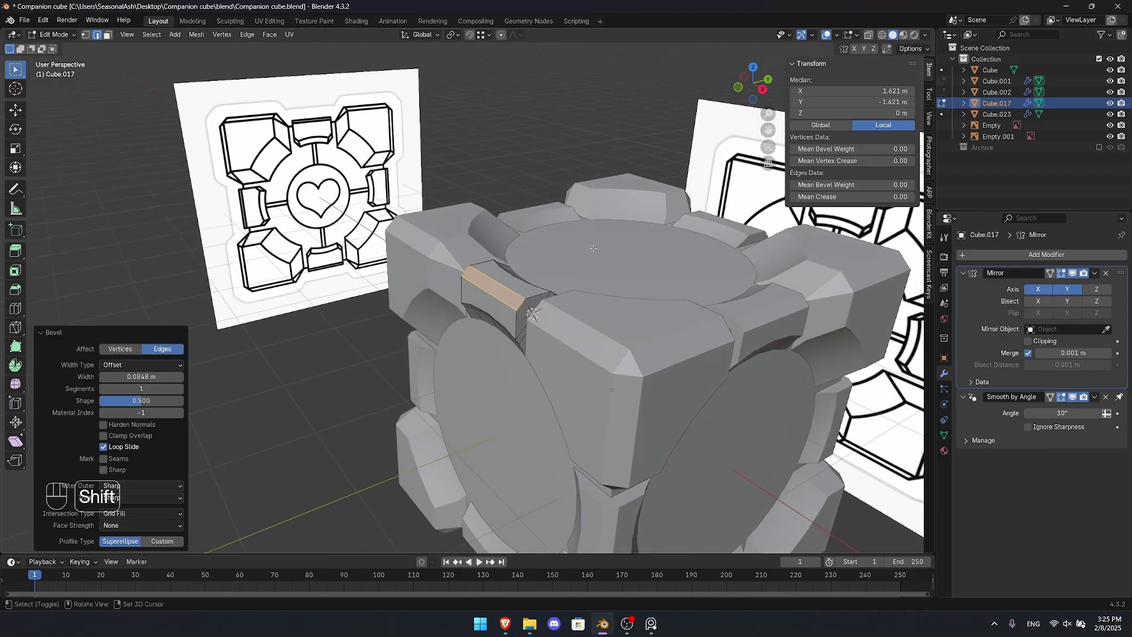
key("grave")
key("alt+z")
scroll(595, 289, "up", 4)
scroll(601, 293, "up", 3)
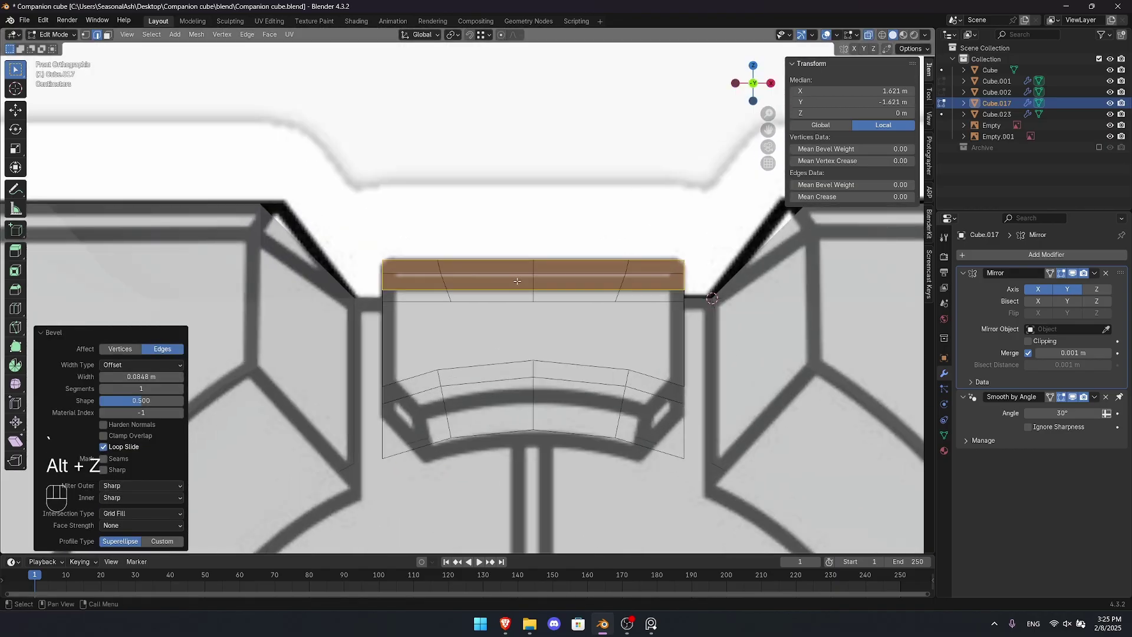
key("alt+z")
scroll(413, 268, "down", 1)
middle_click_drag(412, 267, 360, 315)
scroll(378, 315, "down", 2)
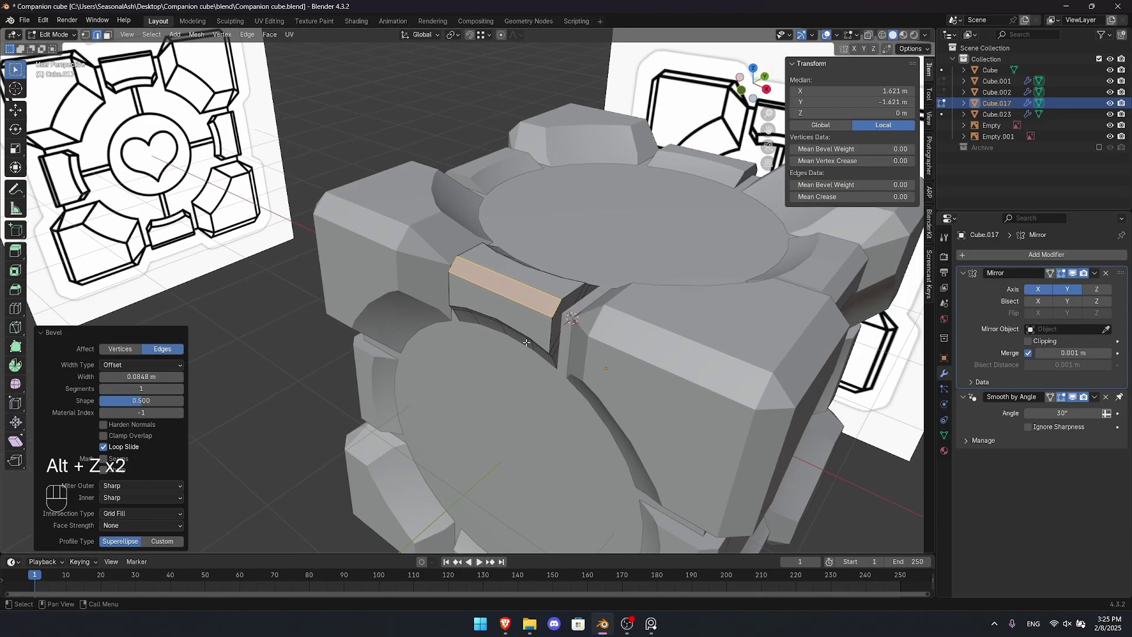
- Bevel the end edges of the edge block's curved inner cut to match the angled corners in the reference drawing
scroll(601, 300, "up", 4)
key("2")
middle_click_drag(560, 333, 406, 321)
left_click(420, 255)
left_click(429, 225, "shift")
middle_click_drag(663, 282, 519, 303, "shift")
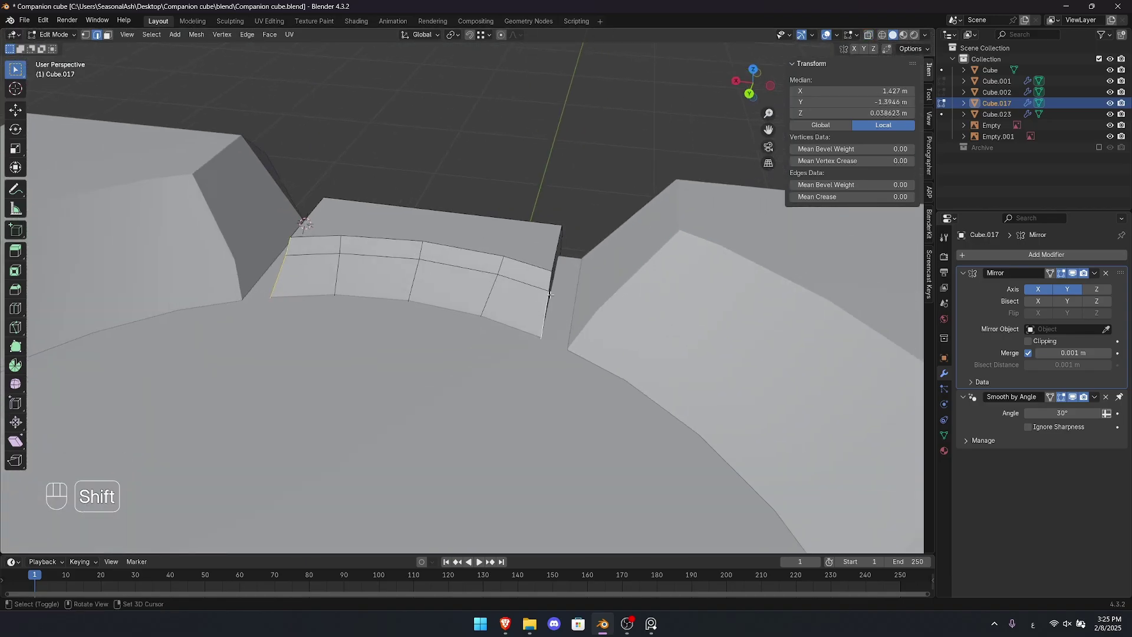
left_click(550, 294, "shift")
key("KP_1")
key("alt+z")
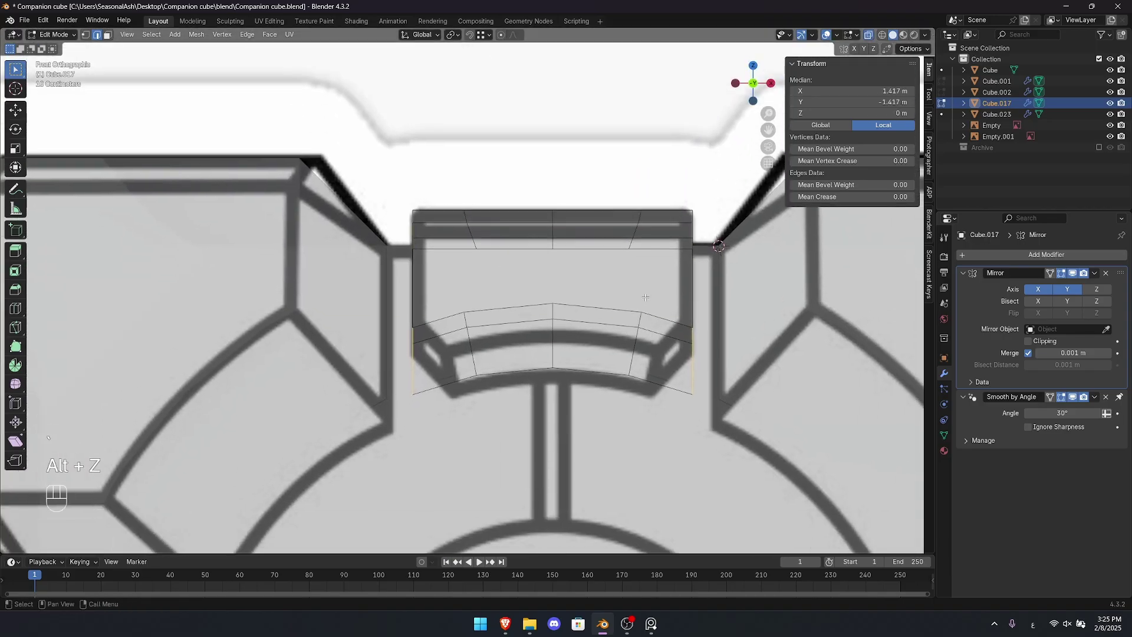
key("ctrl+b")
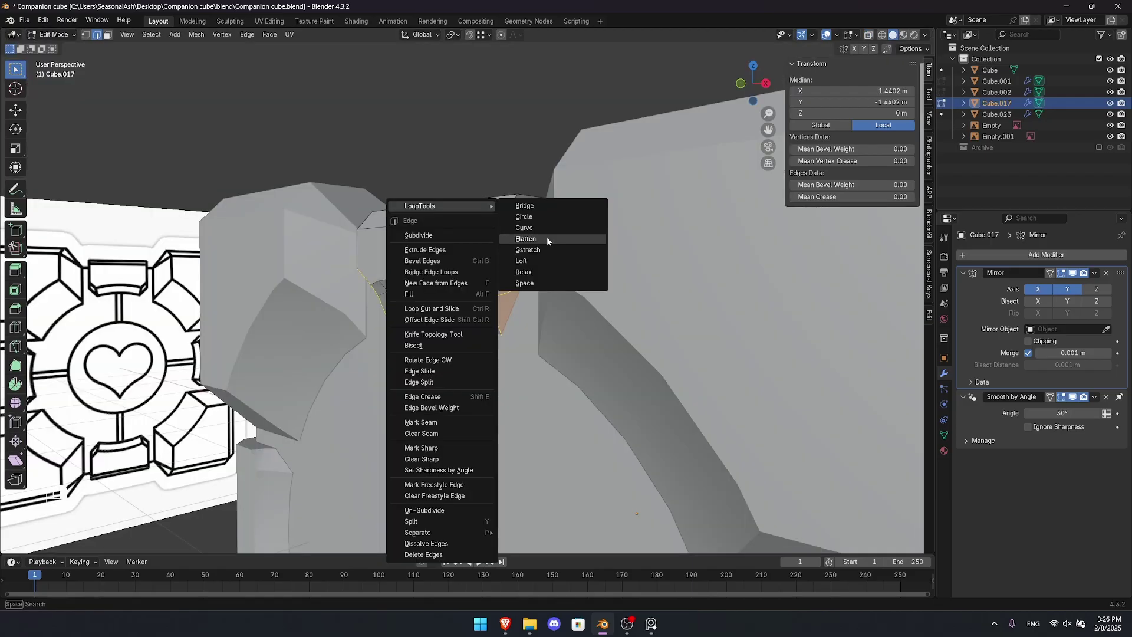
- Flatten the bevelled corner faces with LoopTools and return to Object Mode
left_click(547, 236)
key("Tab")
scroll(472, 285, "down", 5)
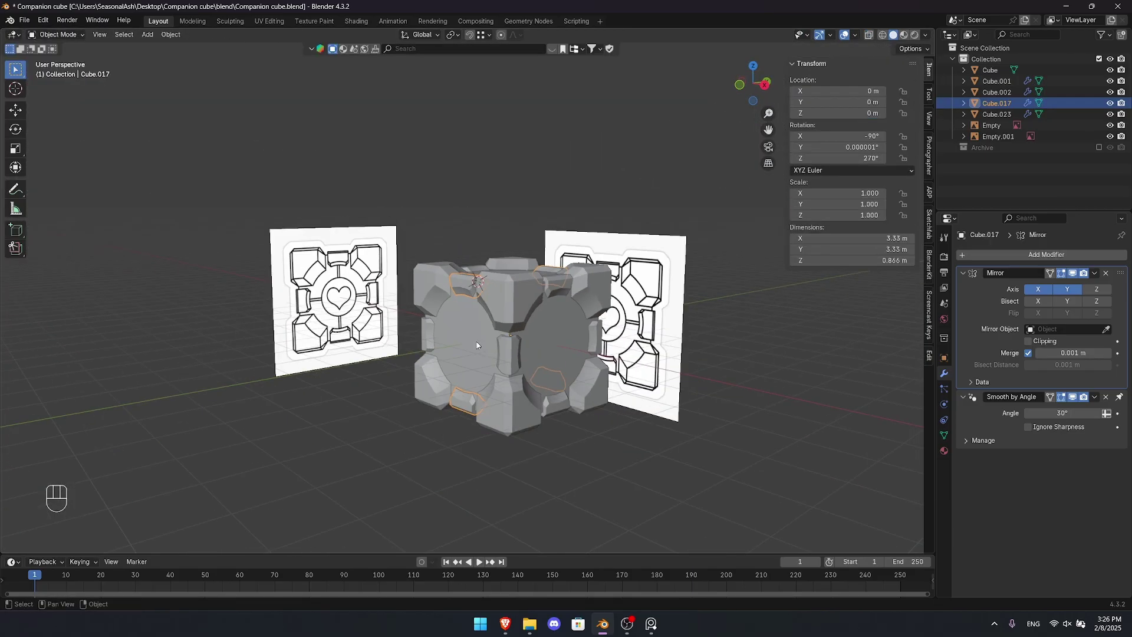
- Examine the edge blocks up close with the overlays hidden
key("shift+alt+z")
scroll(483, 260, "up", 3)
middle_click_drag(478, 339, 531, 259, "shift")
middle_click_drag(540, 254, 546, 282, "shift")
scroll(485, 274, "up", 5)
middle_click_drag(529, 215, 501, 289, "shift")
scroll(507, 275, "up", 3)
key("shift+alt+z")
- Flatten one end of the edge block Cube.001 by scaling its end faces to 0 along Y
left_click(529, 268)
key("Tab")
key("3")
key("alt+z")
scroll(504, 266, "down", 3)
key("alt+z")
key("alt+z")
middle_click_drag(500, 289, 496, 282, "shift")
left_click_drag(457, 263, 500, 298)
middle_click_drag(499, 299, 503, 278)
key("s")
key("KP_0")
key("KP_Enter")
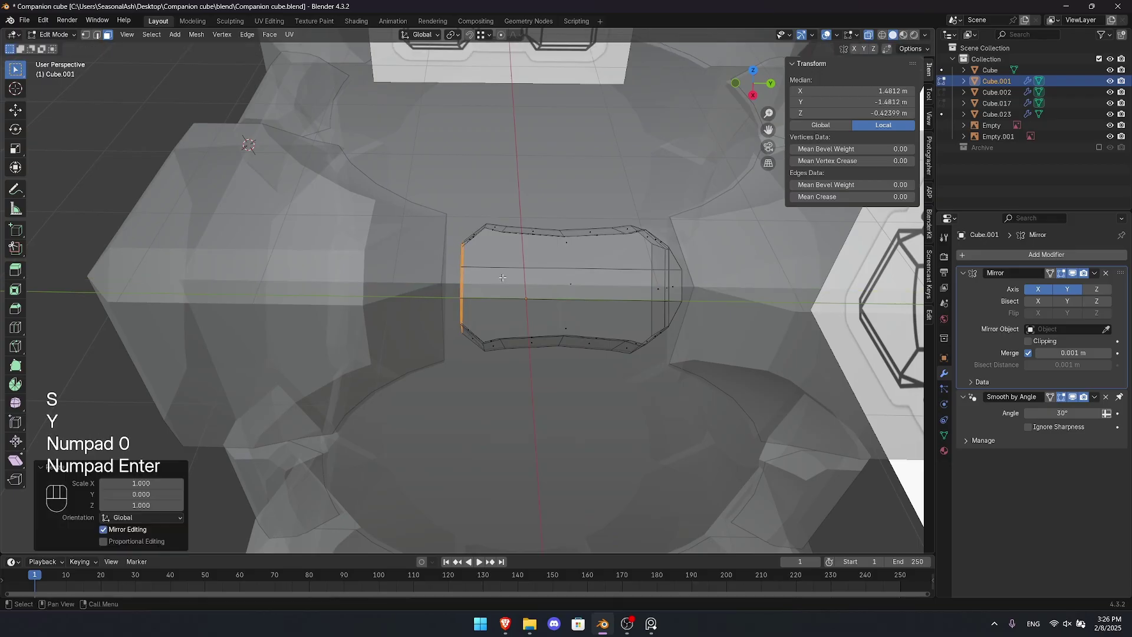
- Repeat the flattening for the edge block's other end and save the file
middle_click_drag(441, 142, 481, 139)
key("shift+alt+z")
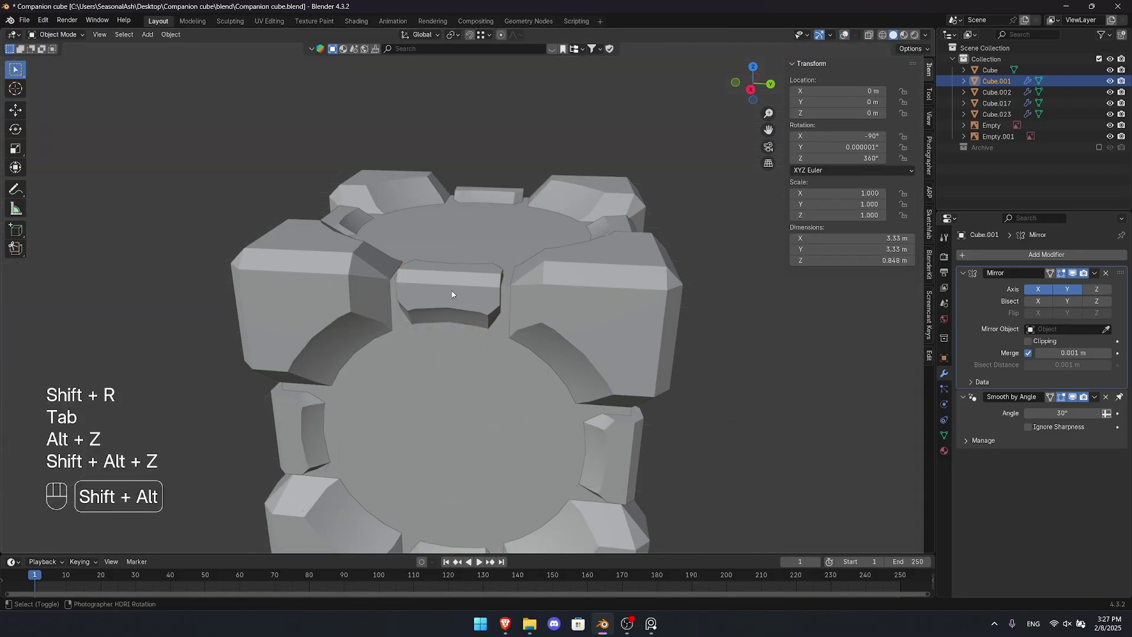
middle_click_drag(455, 293, 540, 220)
scroll(497, 278, "down", 5)
key("ctrl+s")
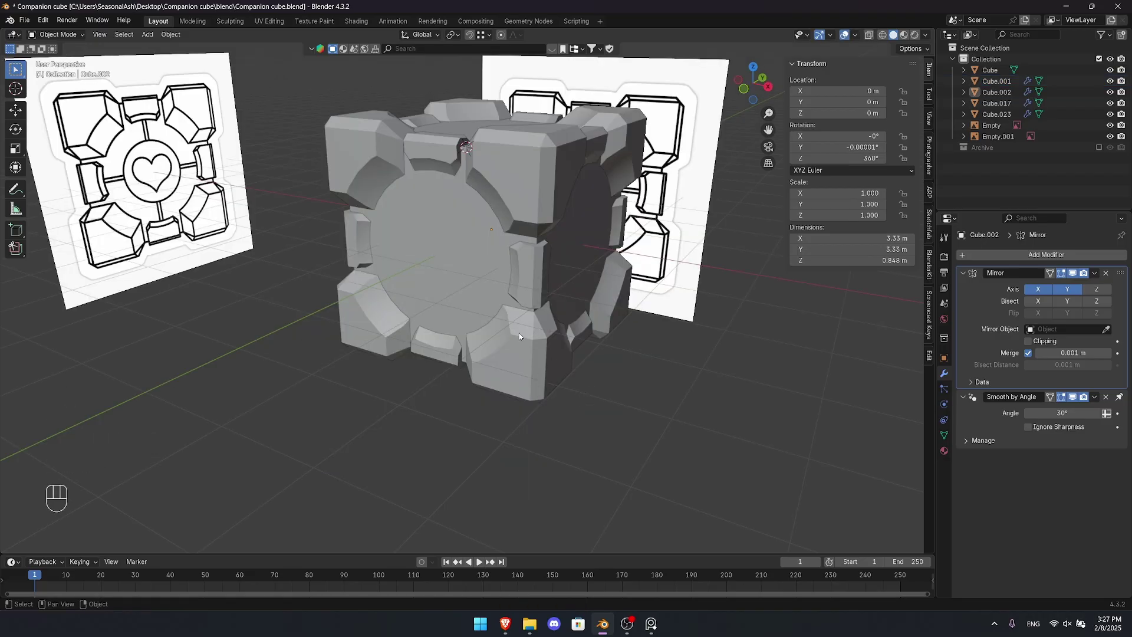
- Check the reference render and add a centred loop cut around the core cube in each of the three directions
key("alt+Tab")
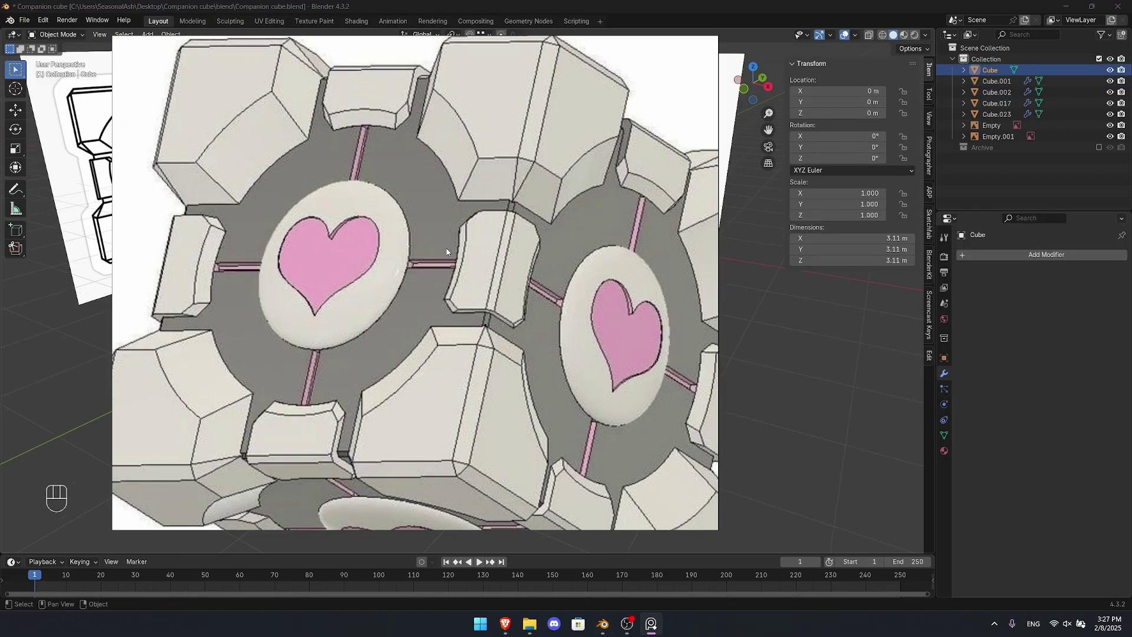
key("alt+Tab")
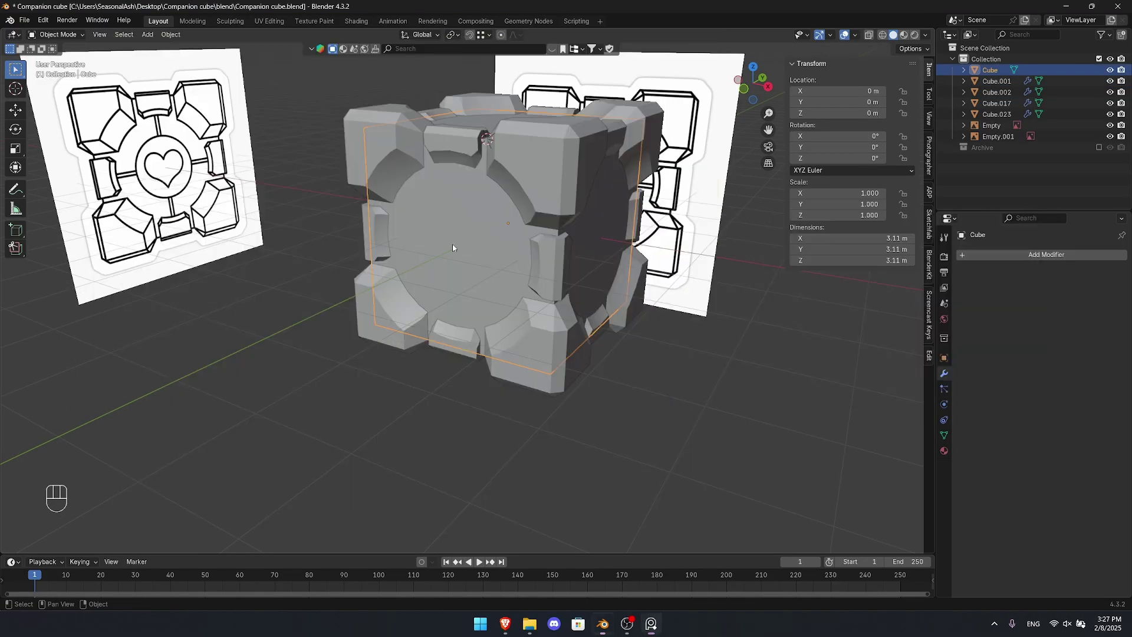
middle_click_drag(457, 248, 498, 293, "shift")
key("Tab")
key("ctrl+r")
double_click(581, 300)
key("ctrl+r")
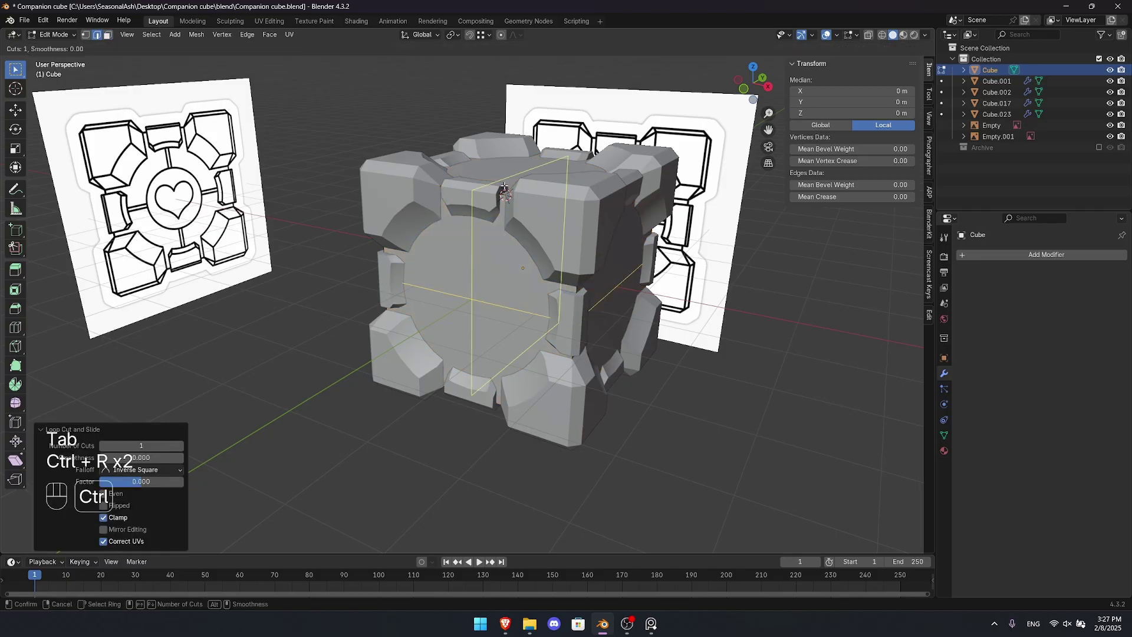
double_click(504, 185)
middle_click_drag(504, 186, 465, 187)
key("ctrl+r")
double_click(654, 219)
- Bevel all three centre loops of the core cube by 0.0286 m to match the reference drawing's narrow strips
left_click(523, 303, "alt+shift")
left_click(500, 255, "alt+shift")
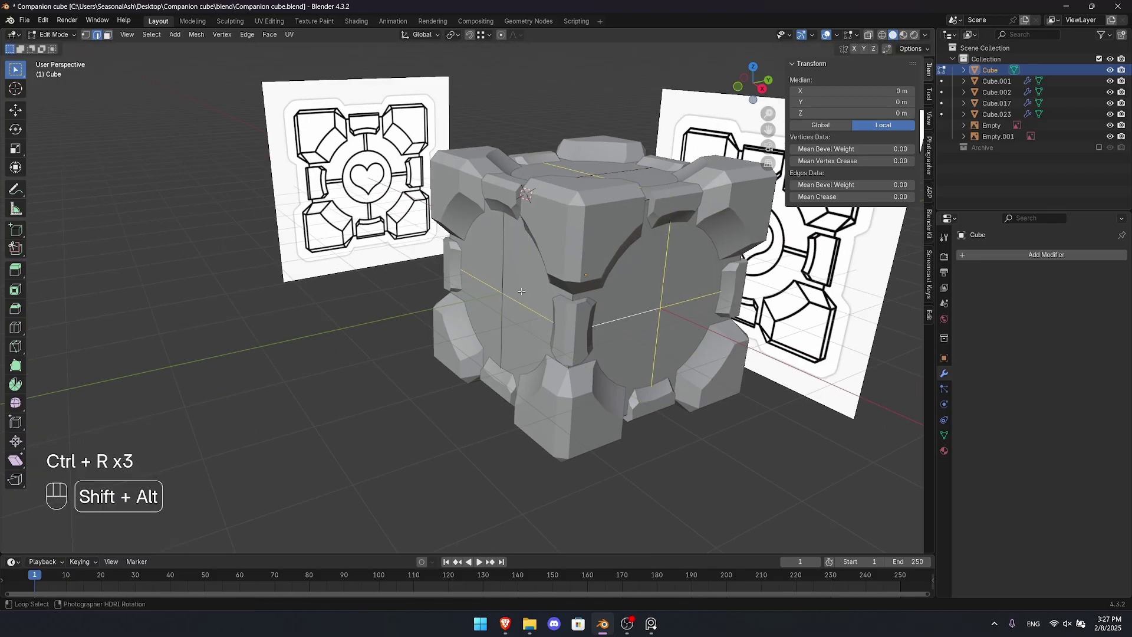
scroll(497, 256, "up", 3)
middle_click_drag(496, 257, 563, 259)
key("grave")
key("alt+z")
scroll(589, 248, "up", 8)
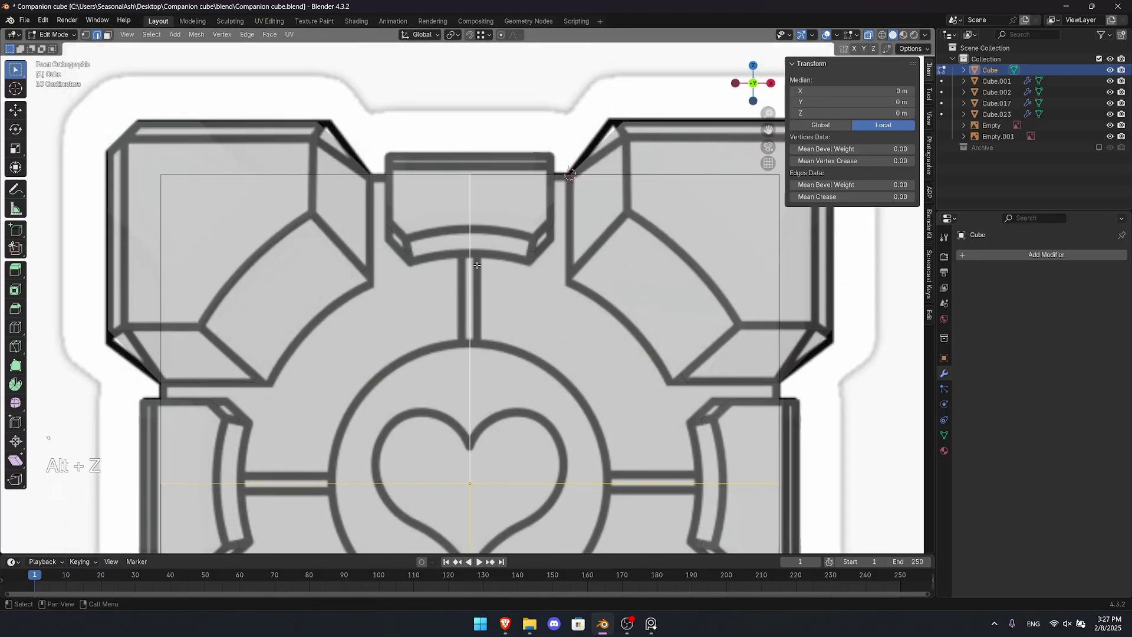
key("ctrl+b")
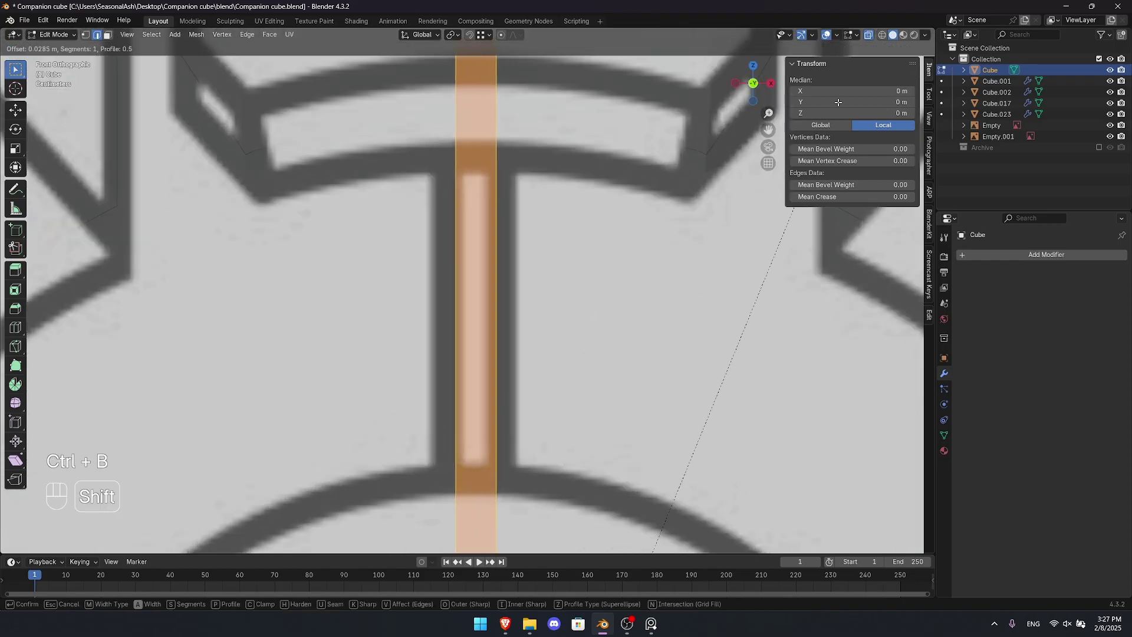
left_click(839, 103)
- Extrude the narrow strip faces along their normals to form grooves in the core cube
scroll(589, 195, "down", 9)
middle_click_drag(557, 254, 509, 278)
key("alt+z")
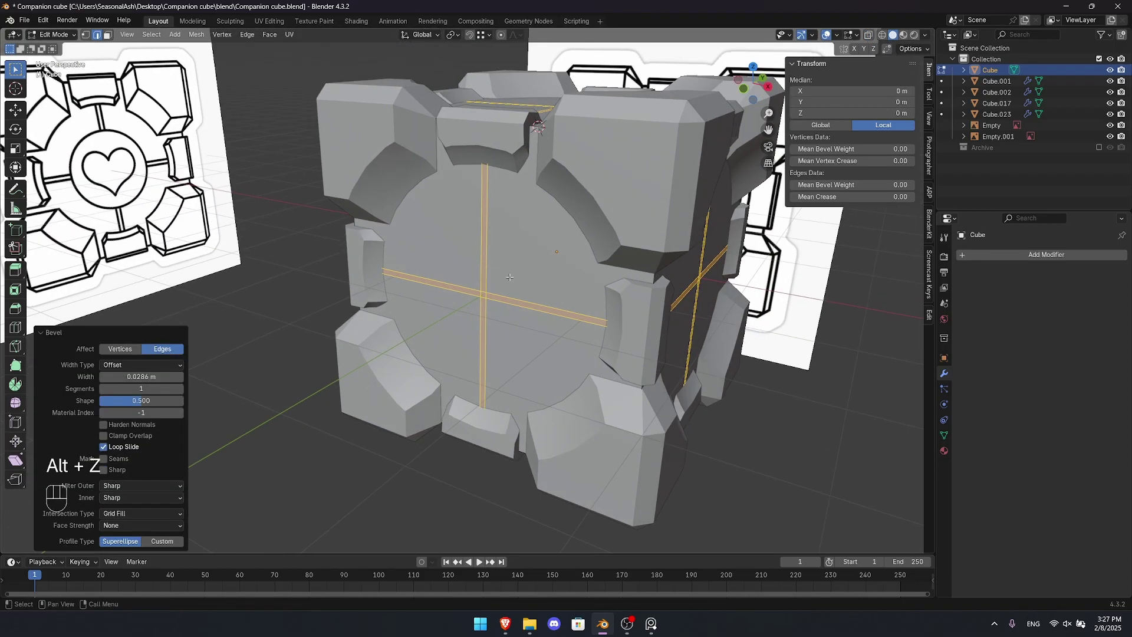
scroll(509, 277, "up", 2)
key("alt+e")
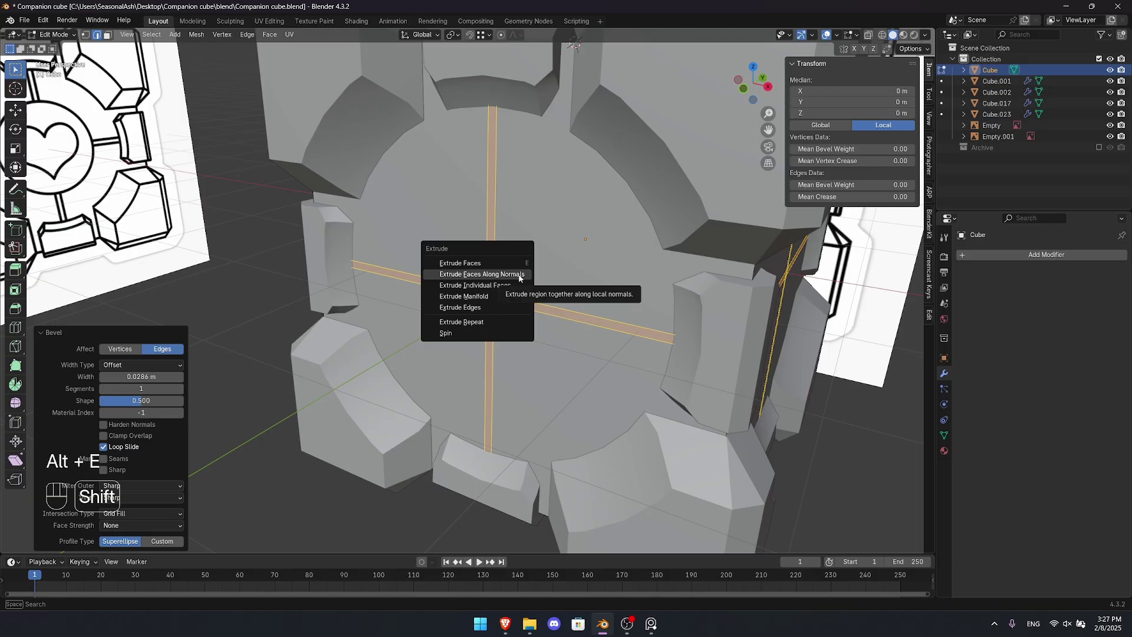
left_click(520, 278)
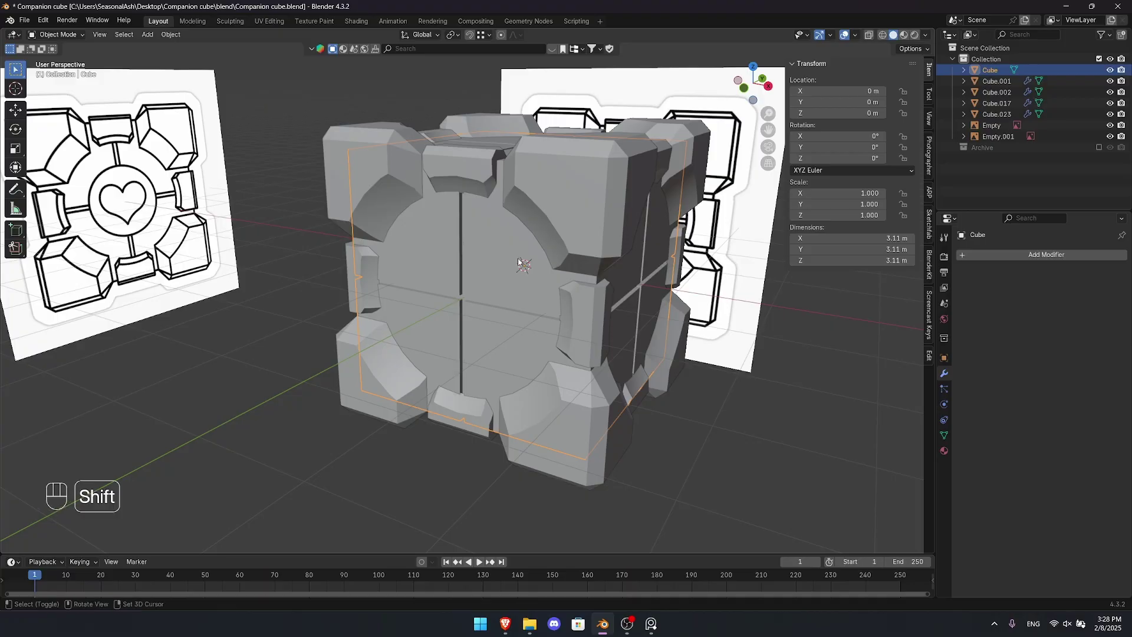
- Add a UV sphere and move it -1.6549 m along Y to the cube's front face
key("shift+a")
mouse_move(519, 260)
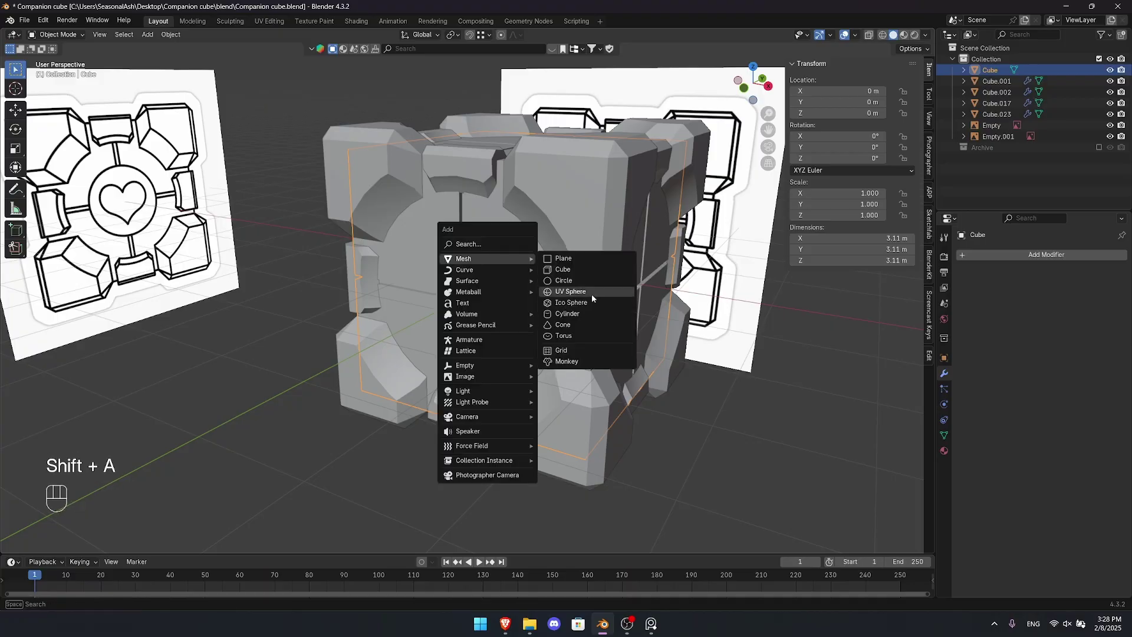
left_click(592, 295)
key("g")
key("x")
key("y")
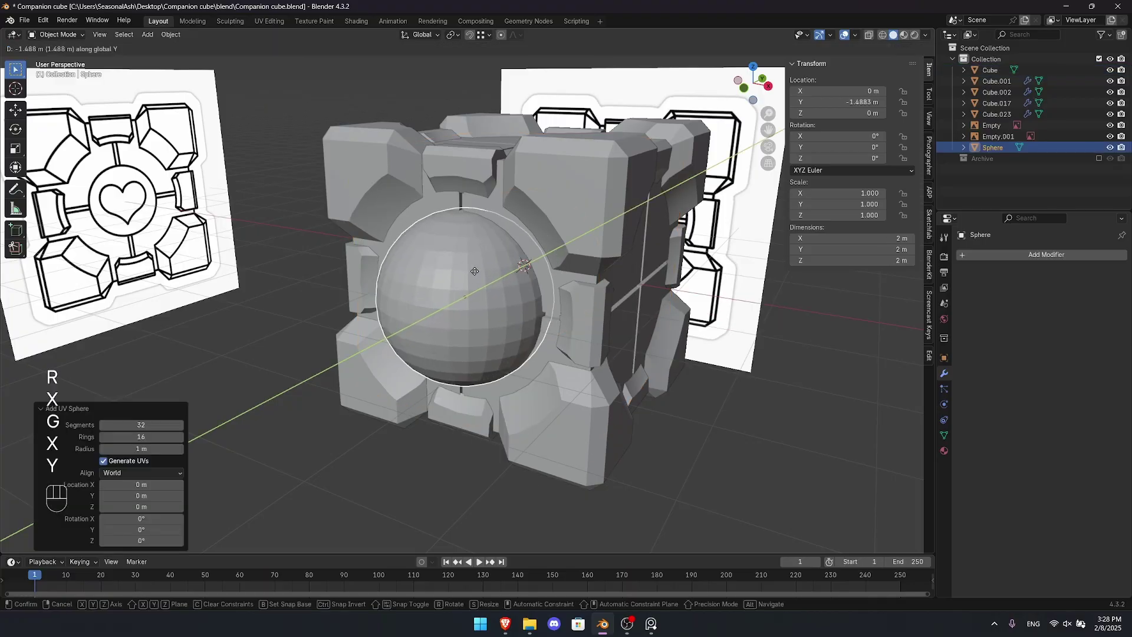
left_click(581, 227)
- Rotate the sphere 90° about X and flatten it along its local Z axis into a shallow dome
key("r")
key("x")
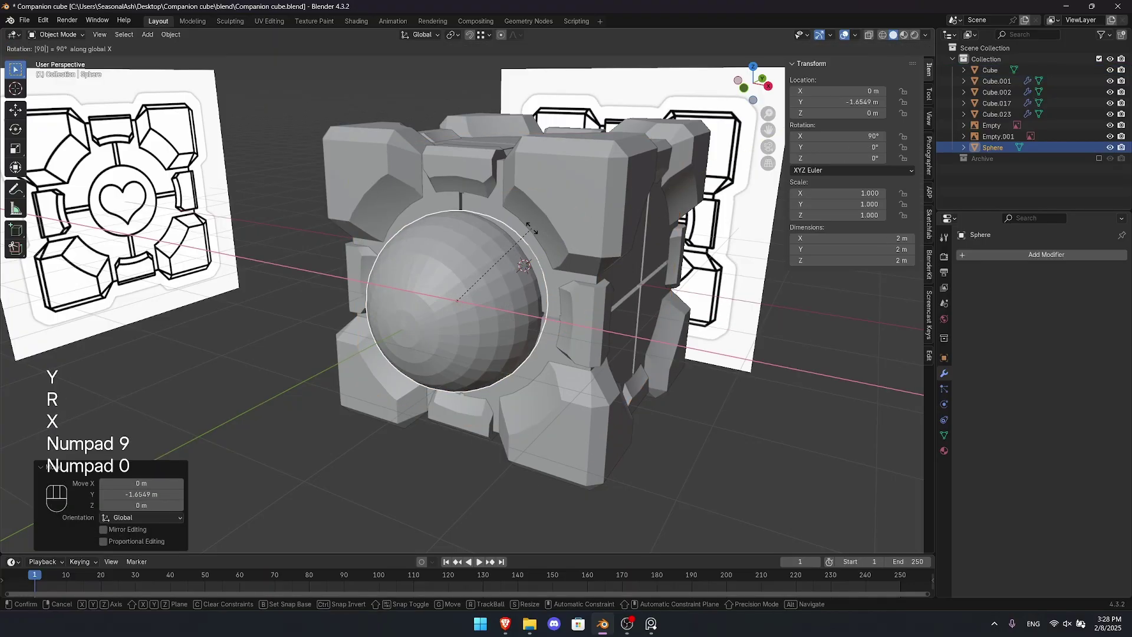
key("KP_Enter")
key("s")
key("z")
key("z")
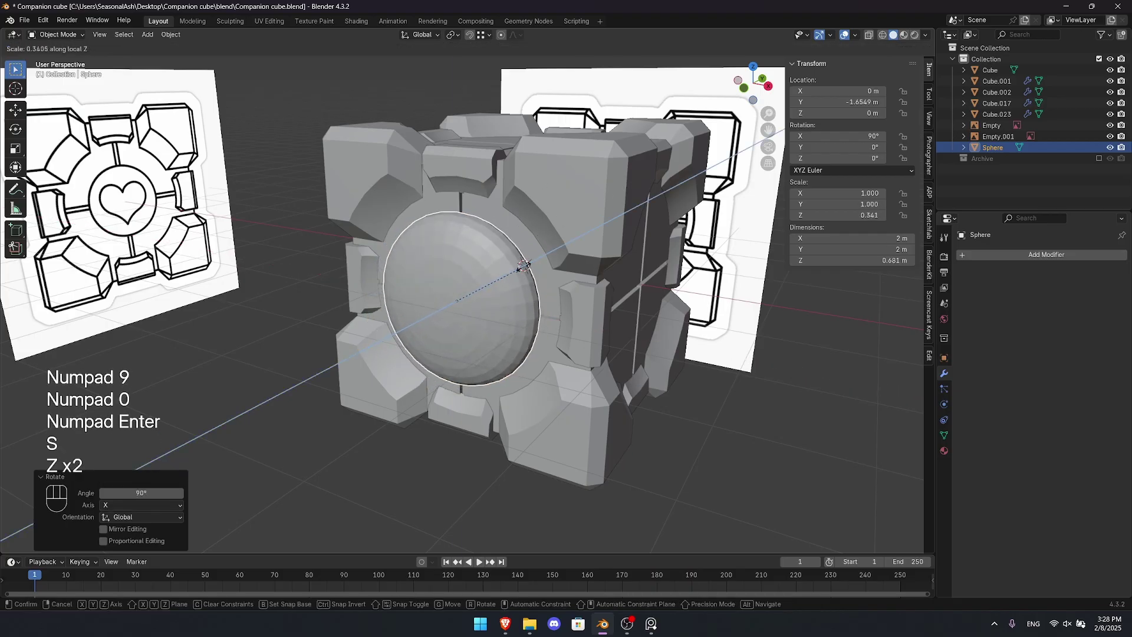
left_click(499, 280)
- Scale the flattened sphere uniformly by 0.6 and compare it with the reference circle in front view
middle_click_drag(500, 280, 587, 269)
middle_click_drag(586, 269, 564, 277, "shift")
key("s")
left_click(559, 277)
scroll(556, 275, "up", 4)
key("grave")
key("alt+z")
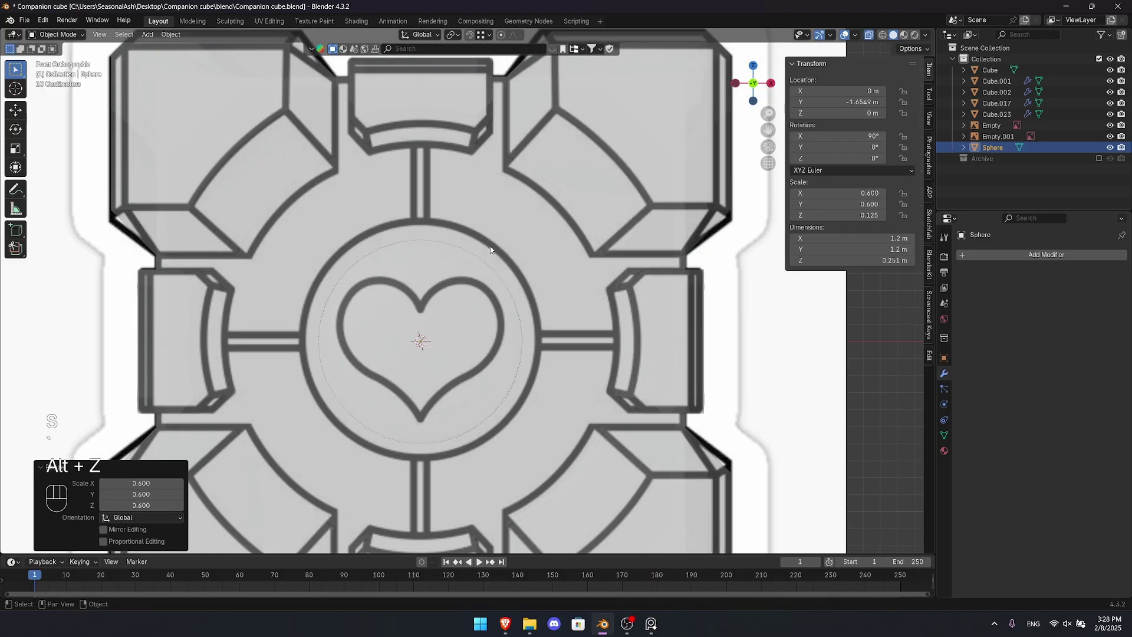
- Scale the sphere uniformly by about 1.148 to fit the reference circle and shade it smooth
key("s")
left_click(539, 246)
key("alt+z")
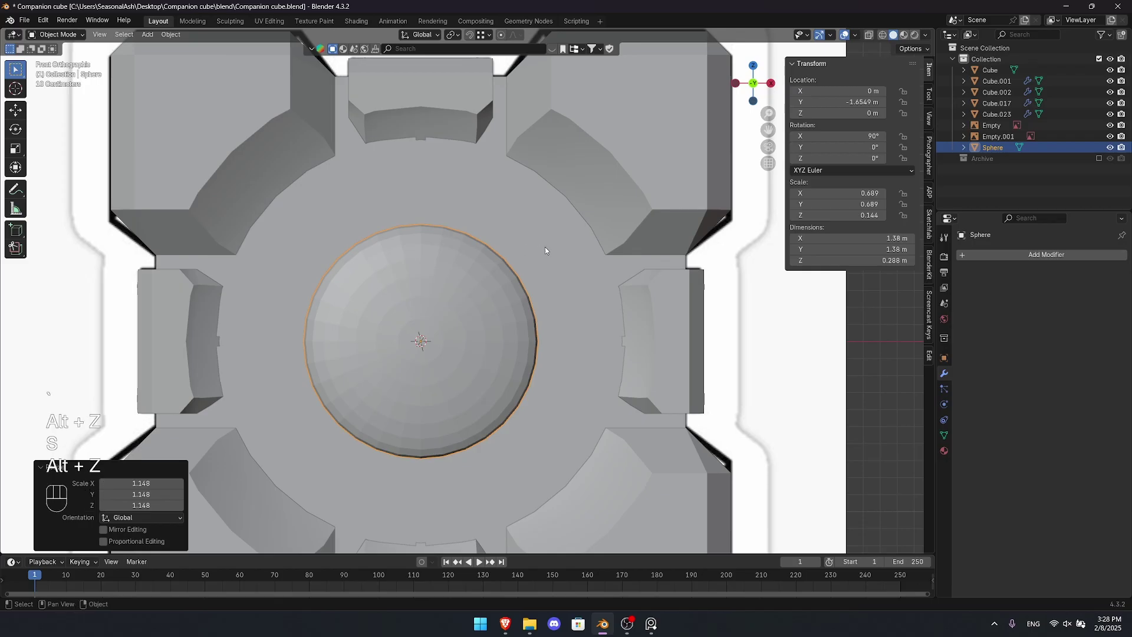
right_click(490, 260)
left_click(456, 212)
- Sink the dome into the cube's front face along Y and thicken it along its local Z axis to a scale of about 0.212
middle_click_drag(456, 247, 331, 321)
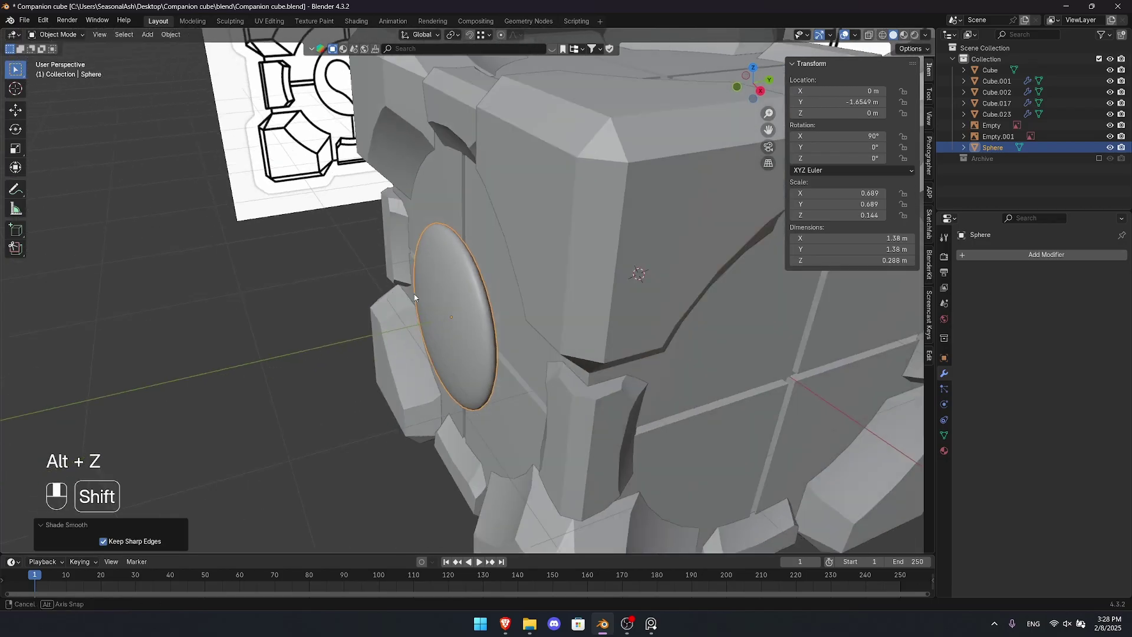
middle_click_drag(414, 293, 465, 302, "shift")
scroll(463, 301, "up", 2)
key("g")
key("y")
left_click(476, 298)
key("s")
key("z")
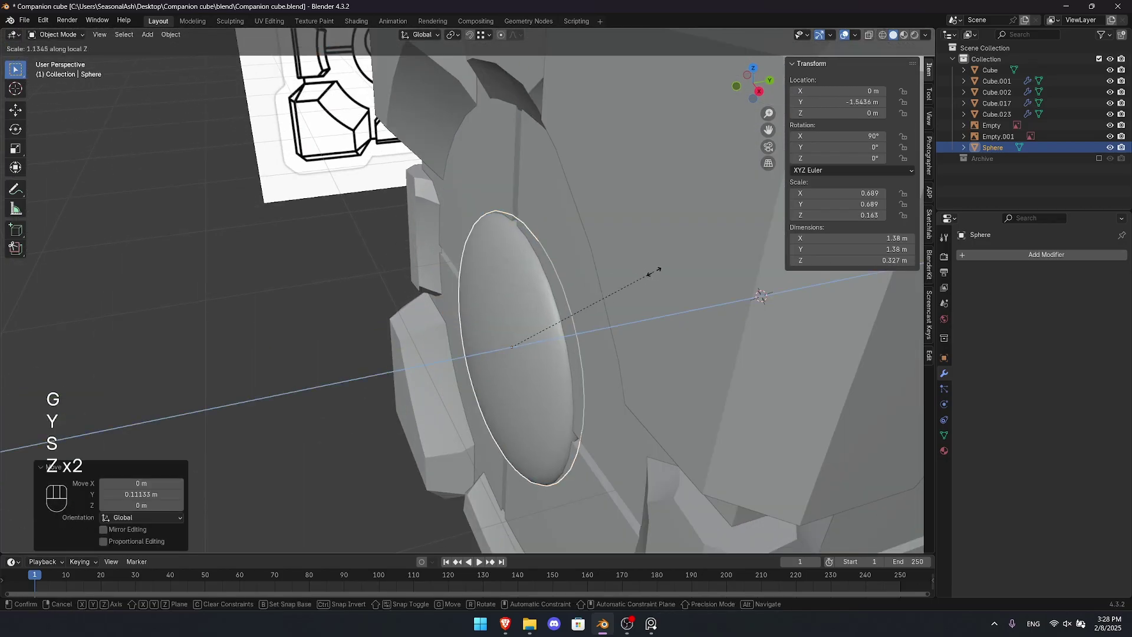
left_click(678, 270)
key("g")
key("y")
left_click(726, 262)
- Copy the Mirror modifier from the front edge block to the dome and limit its mirroring to the Y axis
left_click(522, 286, "shift")
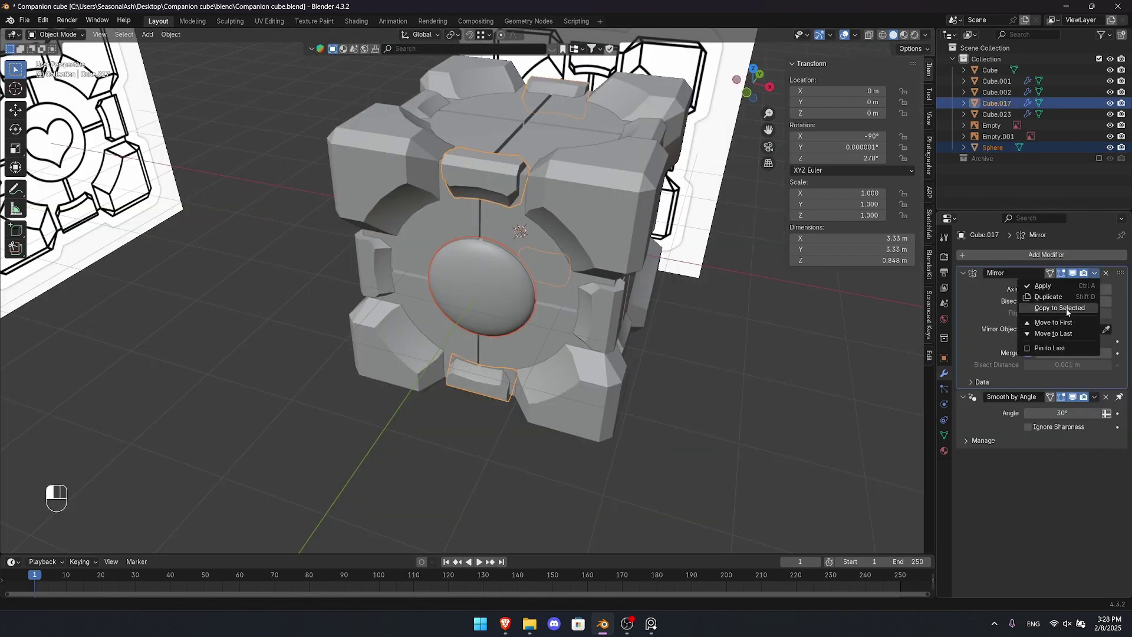
left_click(1067, 312)
left_click(479, 302)
middle_click_drag(479, 302, 449, 287)
left_click(1039, 290)
- Make a linked duplicate of the mirrored dome in place and rotate it 90° about Z onto the side faces
middle_click_drag(589, 304, 532, 286)
scroll(514, 315, "down", 2)
key("alt+d")
right_click(713, 224)
key("r")
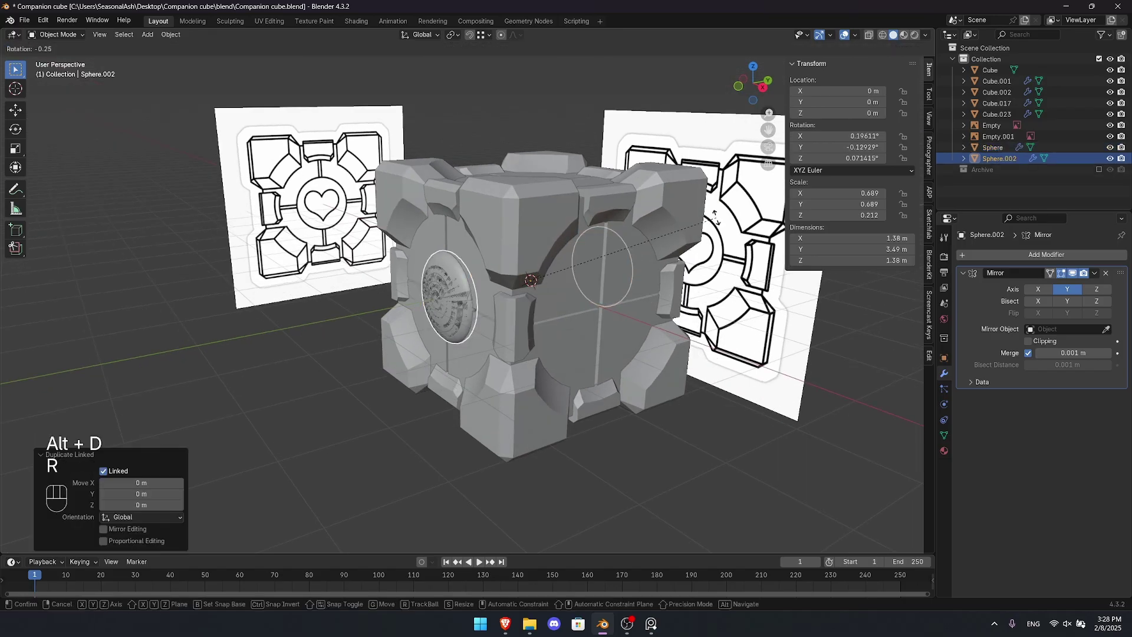
key("z")
key("9")
key("0")
key("Return")
- Make another linked duplicate of the side dome and rotate it 90° about Y onto the top and bottom faces
key("alt+d")
right_click(713, 209)
key("r")
key("x")
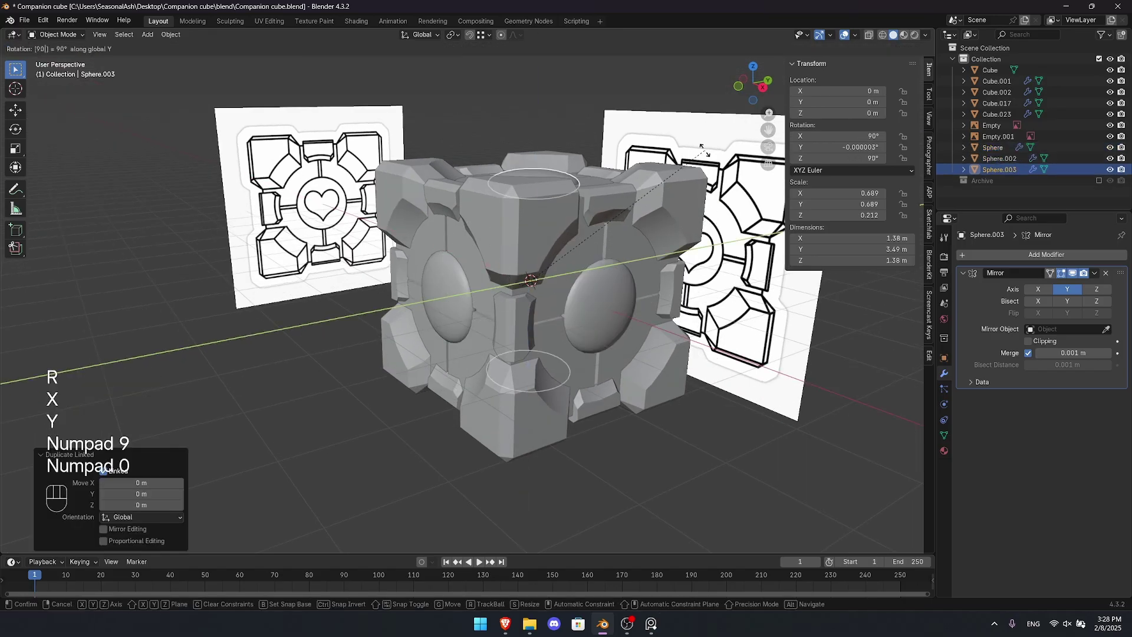
key("KP_Enter")
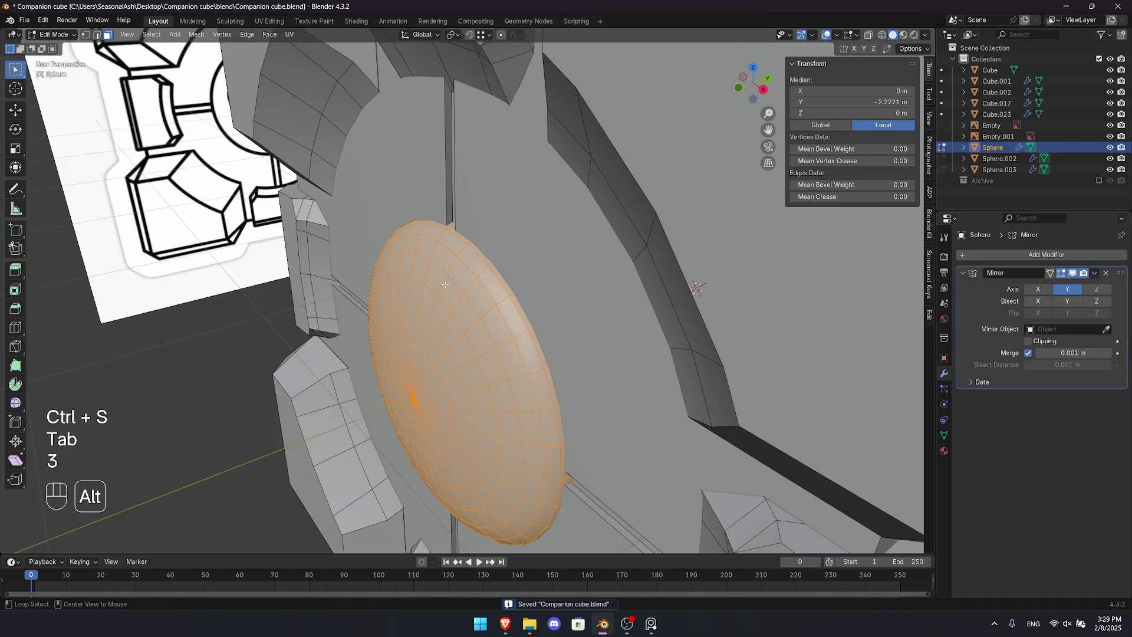
- With X-ray shading on, select a face loop around the front dome's middle and delete it to split off the inner half
key("alt+z")
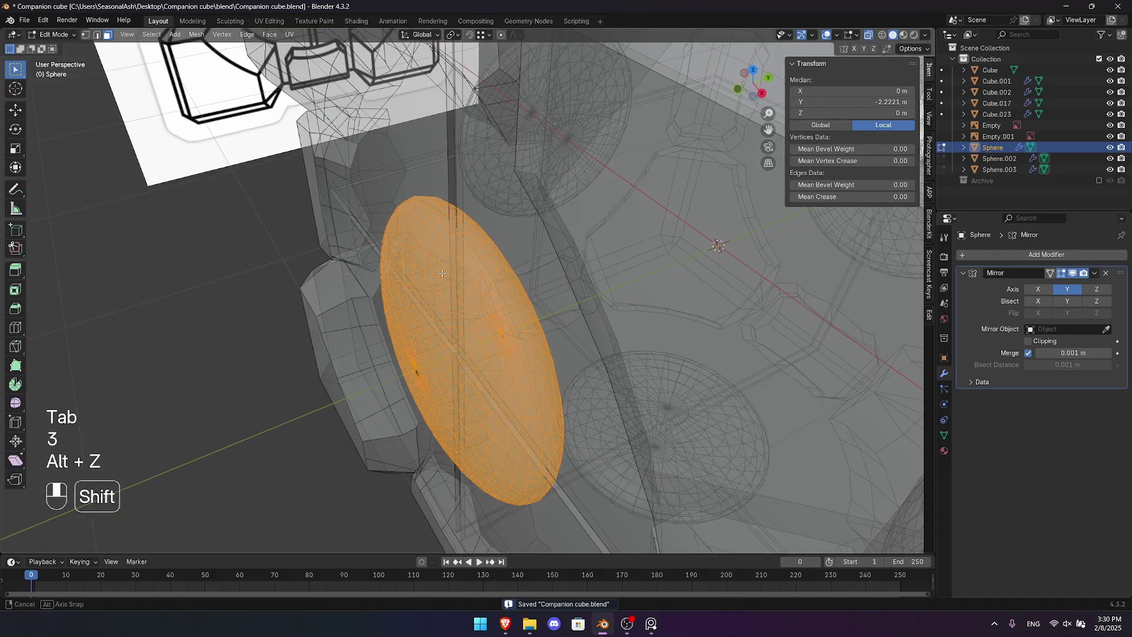
left_click(502, 259, "alt")
middle_click_drag(502, 260, 445, 185)
key("x")
left_click(437, 212)
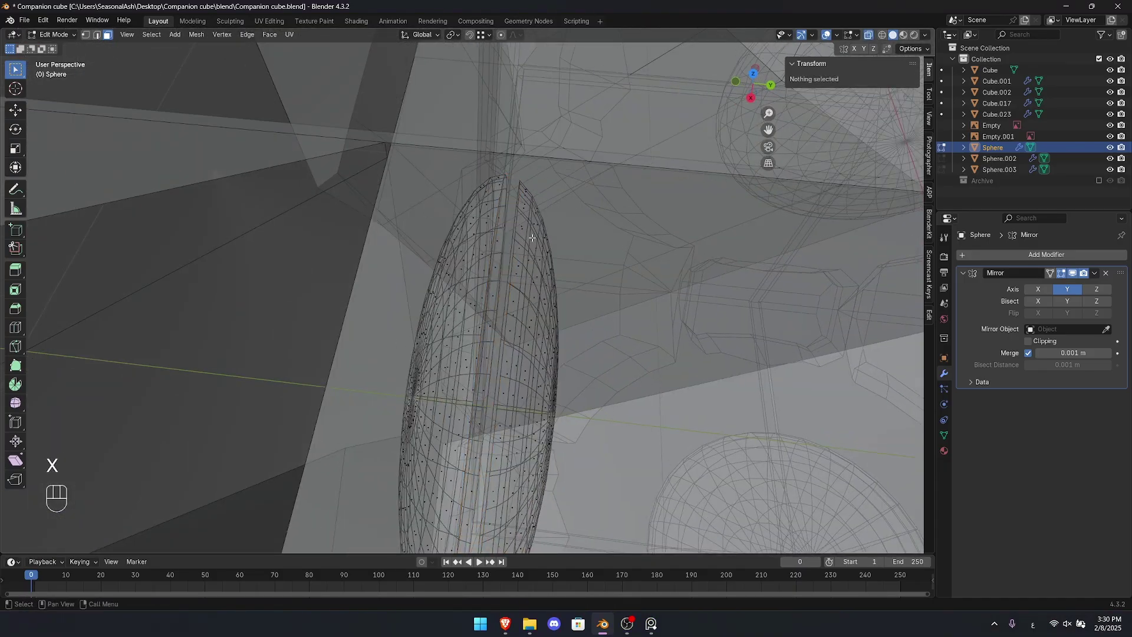
- Delete the dome's detached inner half hidden inside the cube and return to Object Mode
key("l")
key("x")
left_click(533, 212)
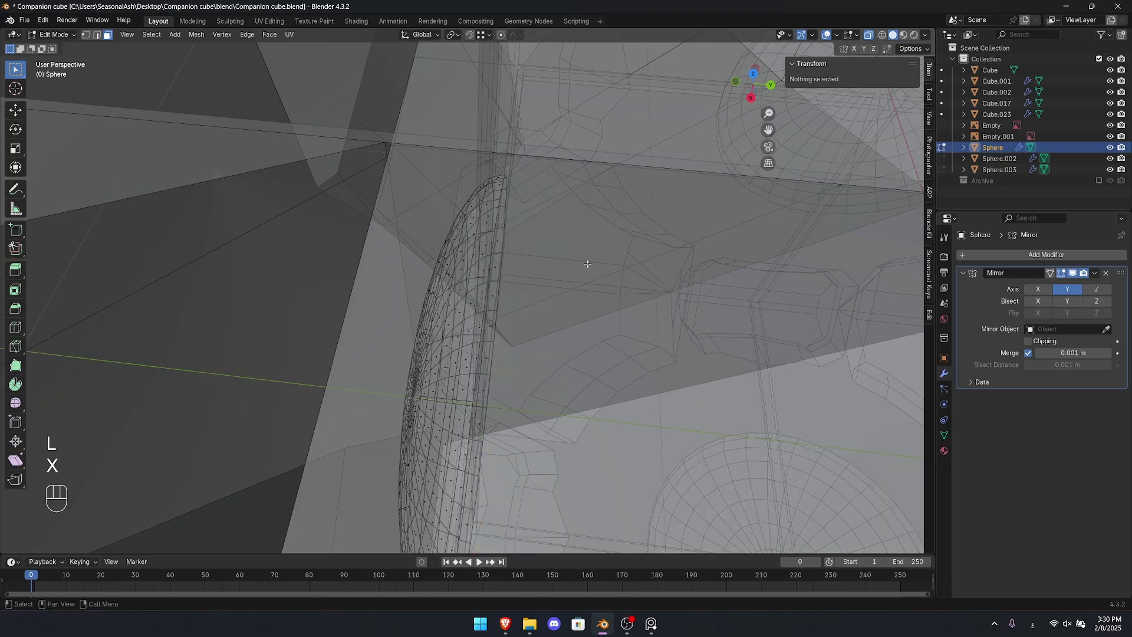
key("alt+z")
scroll(584, 277, "down", 7)
middle_click_drag(576, 326, 599, 275)
key("alt+z")
middle_click_drag(508, 353, 545, 349)
key("Tab")
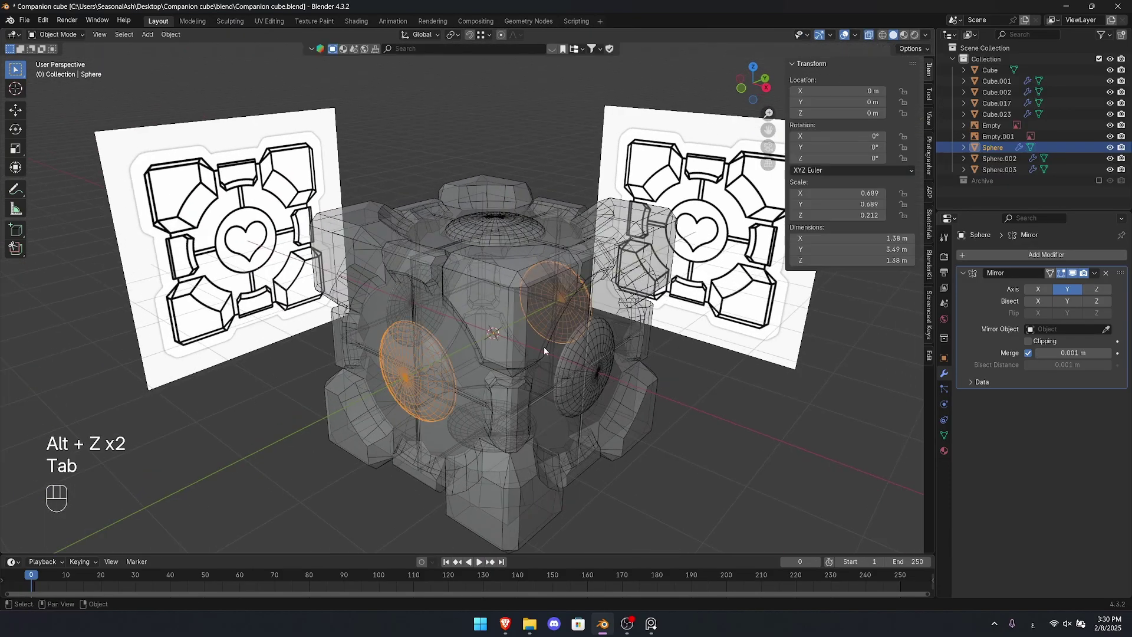
- Turn off X-ray, enable the Statistics overlay in the viewport and check the mesh counts of individual cube parts
scroll(543, 351, "down", 4)
key("alt+z")
left_click(856, 35)
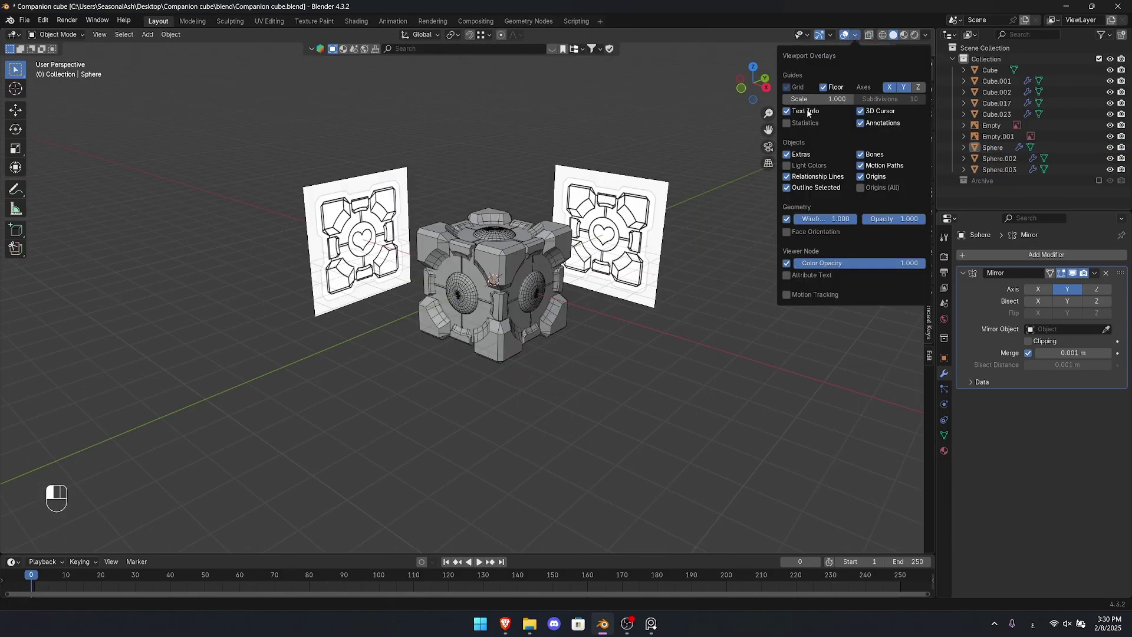
left_click(801, 123)
key("n")
scroll(87, 123, "up", 2)
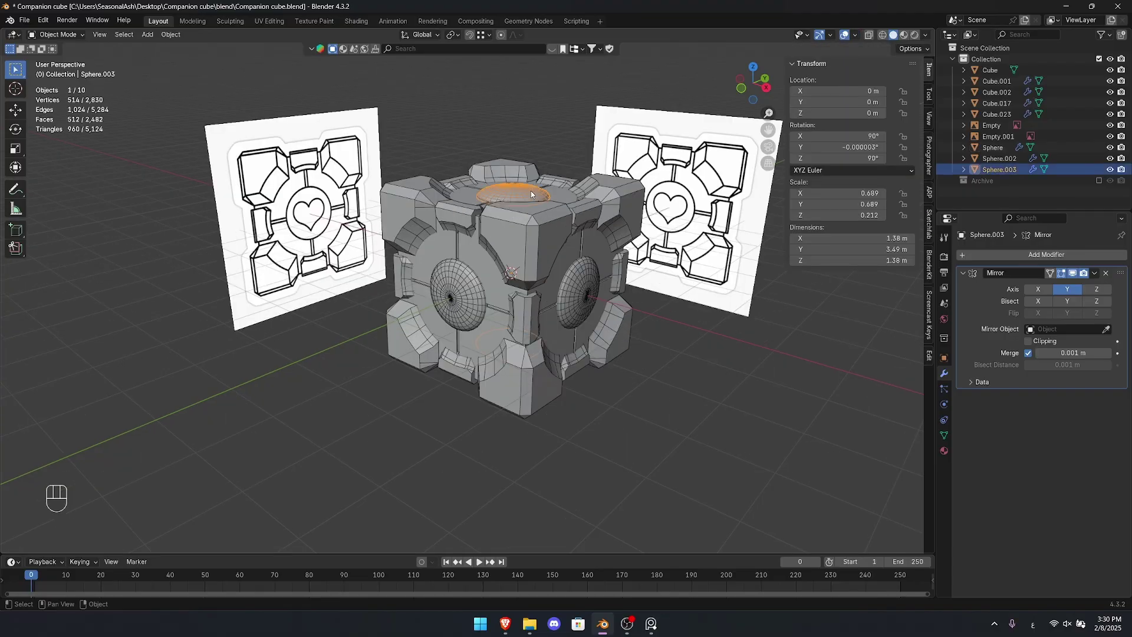
left_click(508, 229)
left_click(461, 216)
left_click(462, 289)
left_click(519, 195)
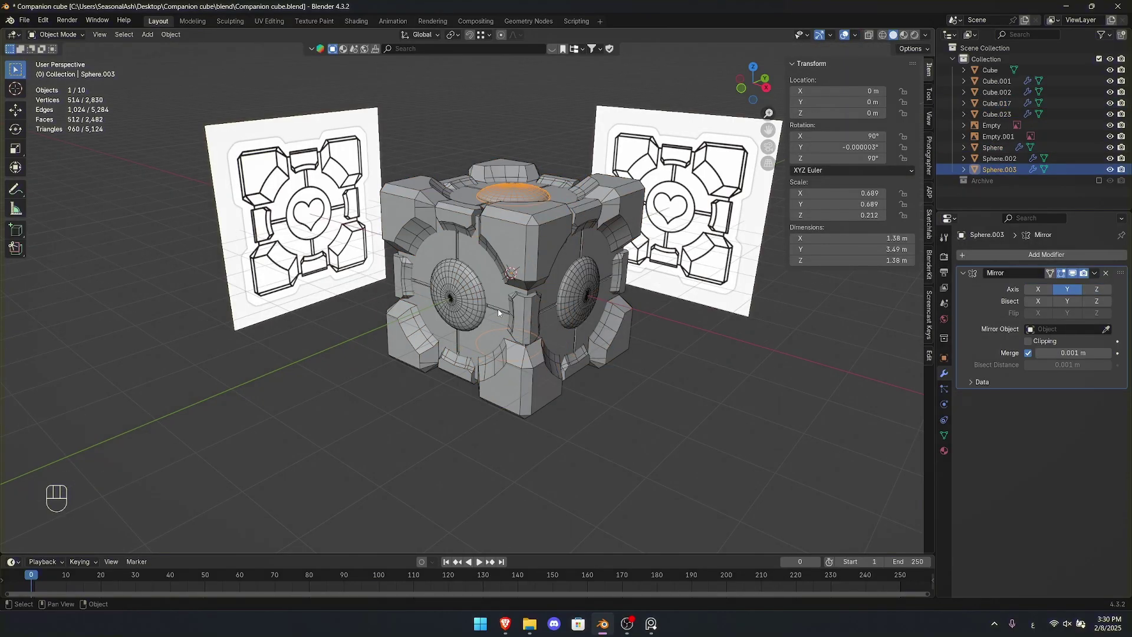